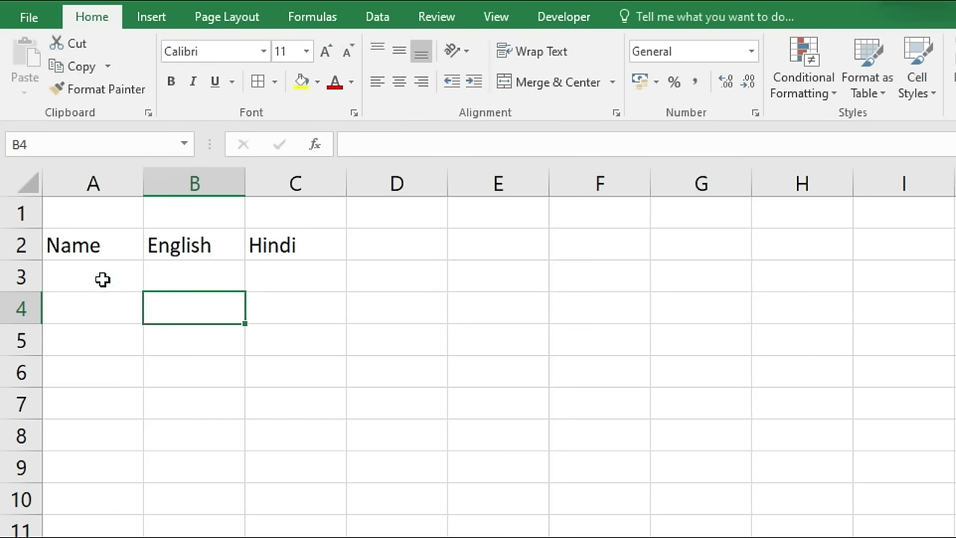
# Step: Enter the three students' first names in cells A3 to A5 under the Name heading
pyautogui.click(103, 280)
pyautogui.write('Rahul')
pyautogui.press('Return')
pyautogui.write('Ramesh')
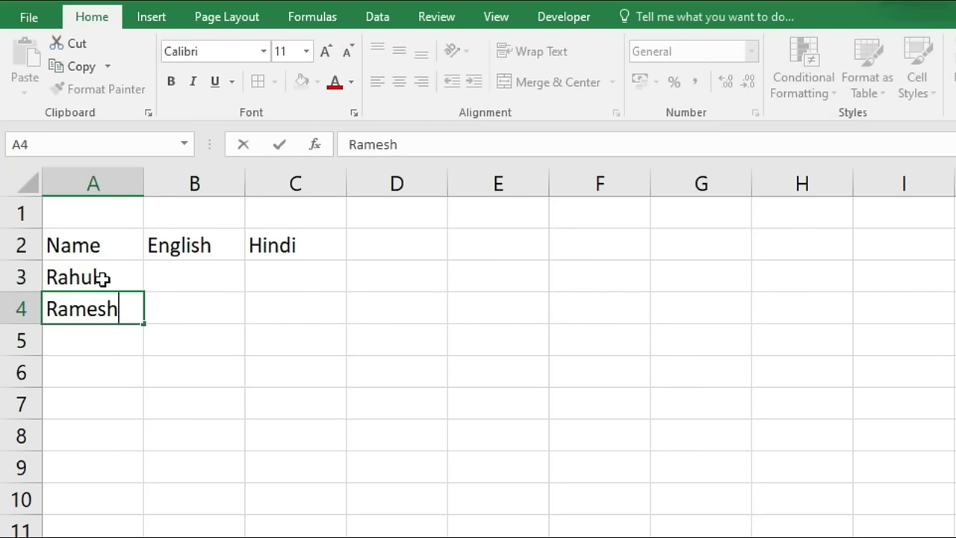
pyautogui.press('Return')
pyautogui.write('Rajive')
pyautogui.press('BackSpace')
pyautogui.press('Right')
# Step: Enter the first student's marks in row 3: 45 for English and 65 for Hindi
pyautogui.press('Right')
pyautogui.press('Up')
pyautogui.press('Up')
pyautogui.press('Left')
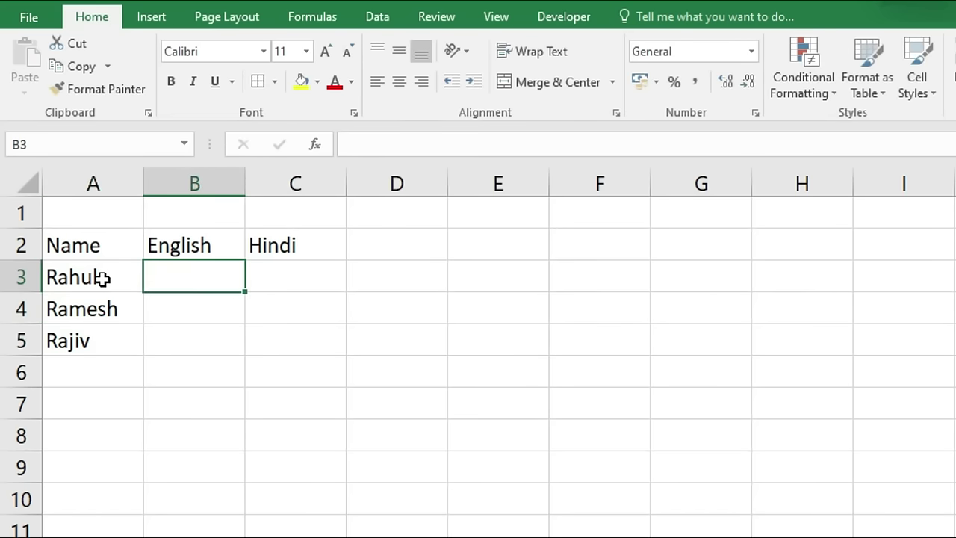
pyautogui.write('45')
pyautogui.press('Tab')
pyautogui.write('65')
pyautogui.press('Return')
# Step: Enter English and Hindi marks of 55 and 66 in row 4, and 47 and 85 in row 5
pyautogui.write('55')
pyautogui.press('Tab')
pyautogui.write('66')
pyautogui.press('Return')
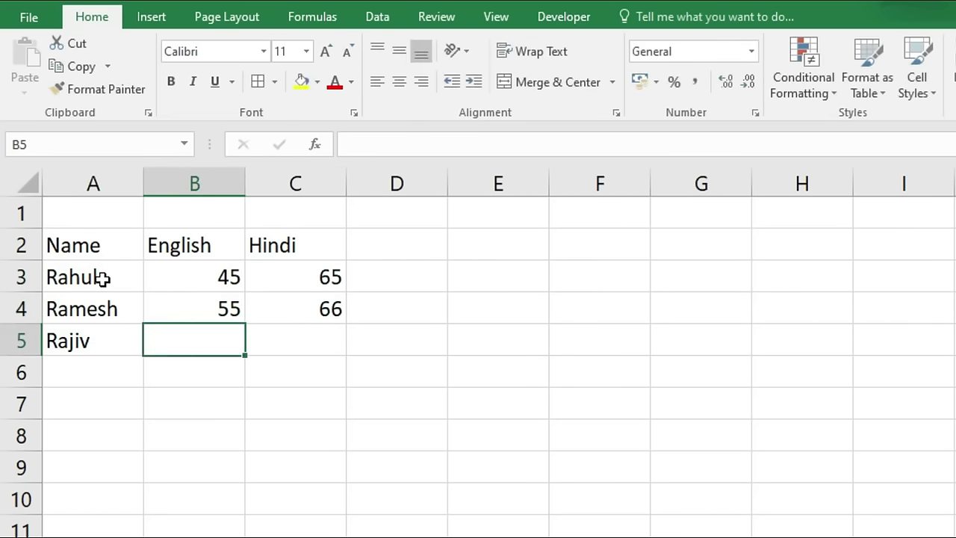
pyautogui.write('47')
pyautogui.press('Tab')
pyautogui.write('85')
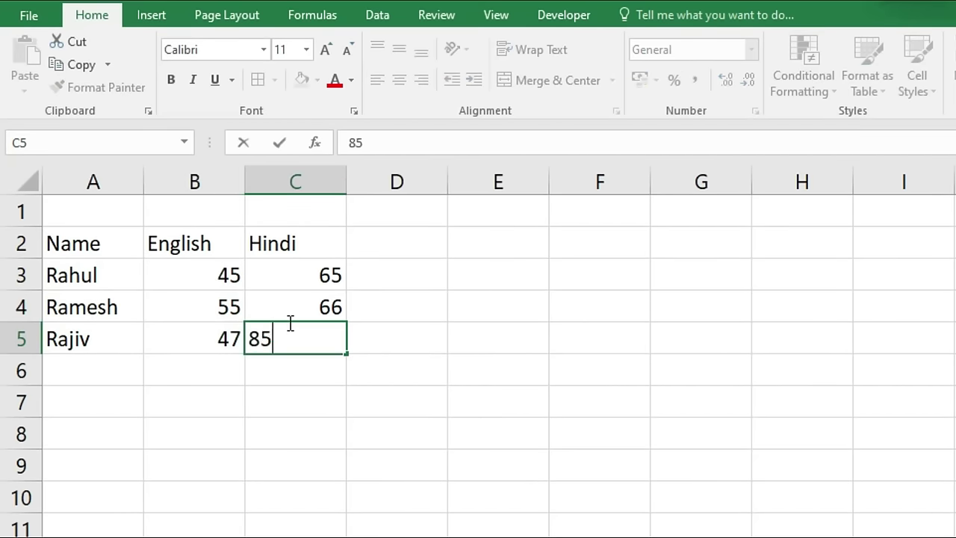
pyautogui.press('Return')
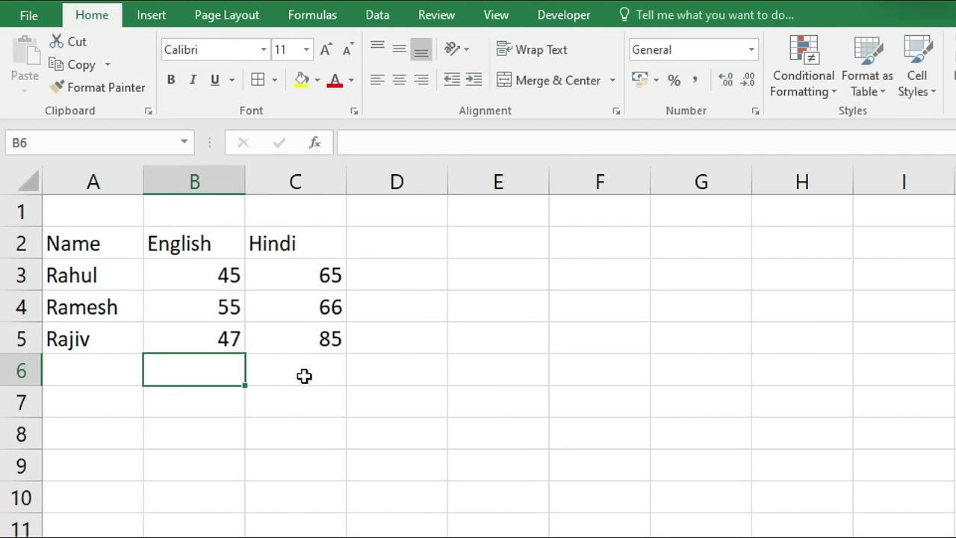
# Step: Copy the marks table in A2:C5 and paste it starting at cell F2
pyautogui.moveTo(109, 246); pyautogui.dragTo(309, 345)
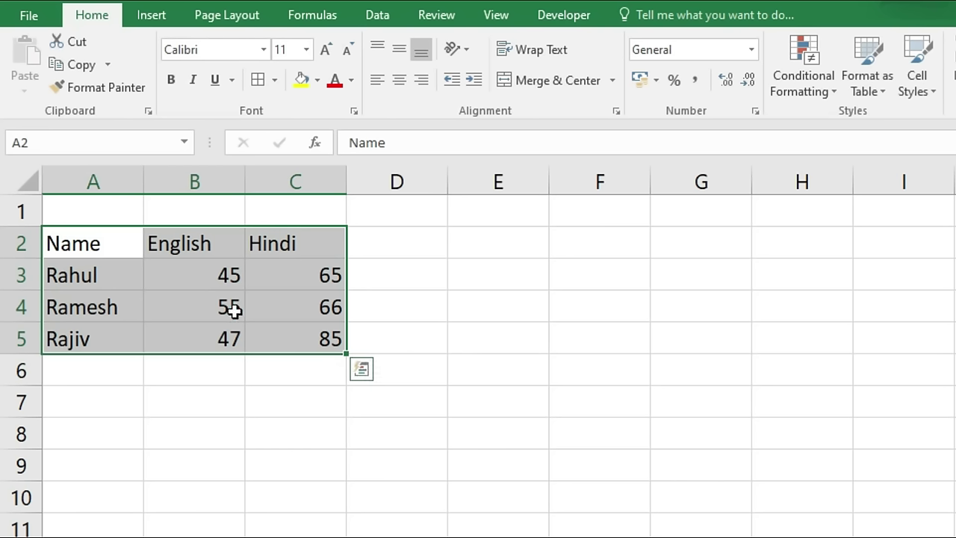
pyautogui.click(192, 480)
pyautogui.moveTo(97, 239); pyautogui.dragTo(277, 333)
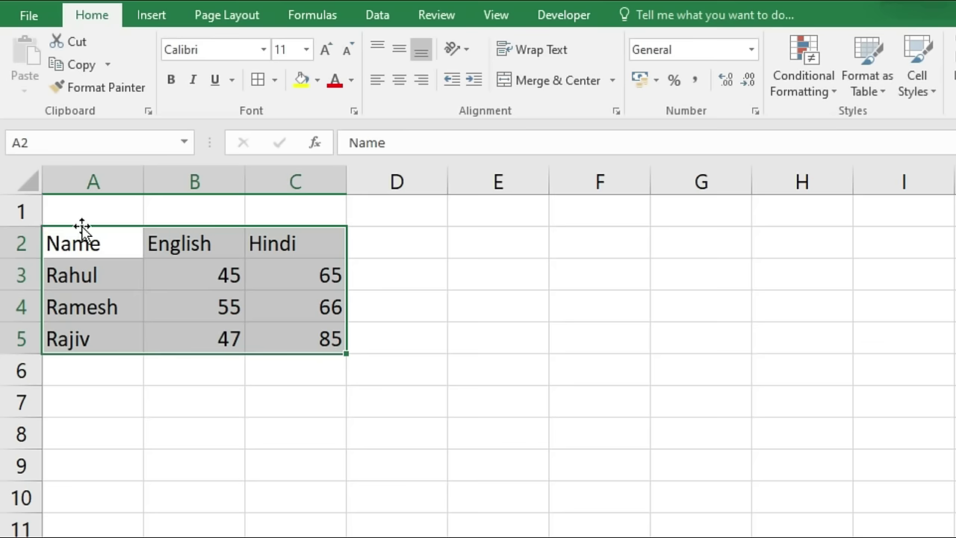
pyautogui.click(78, 72)
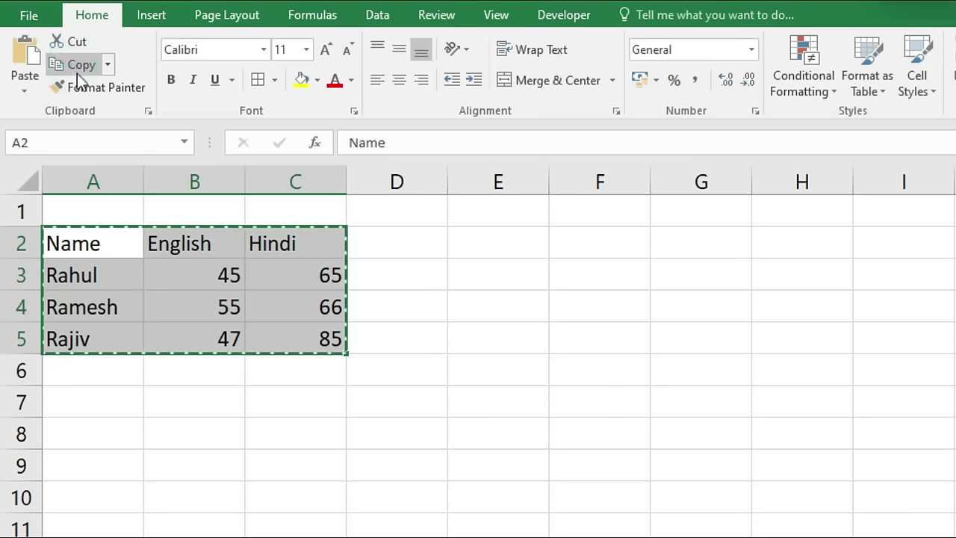
pyautogui.click(623, 241)
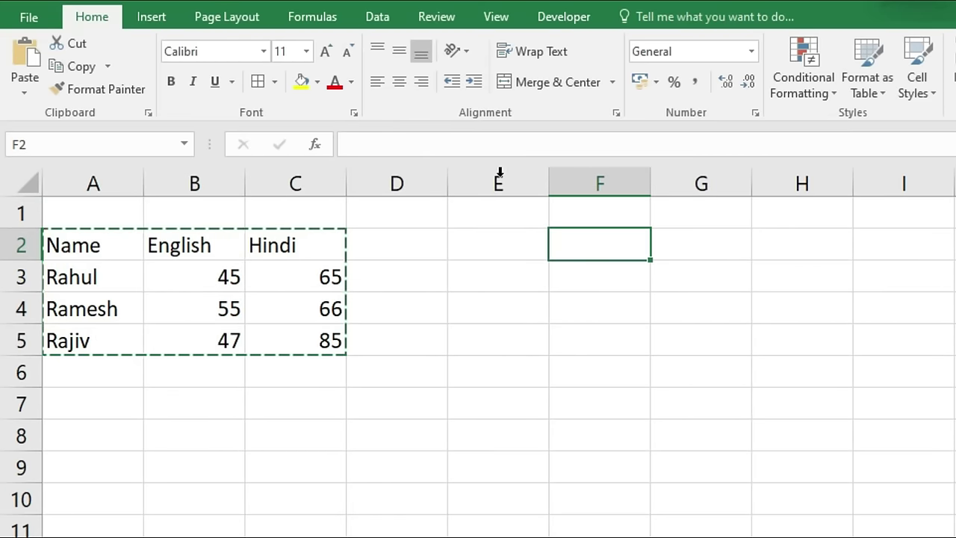
pyautogui.click(30, 54)
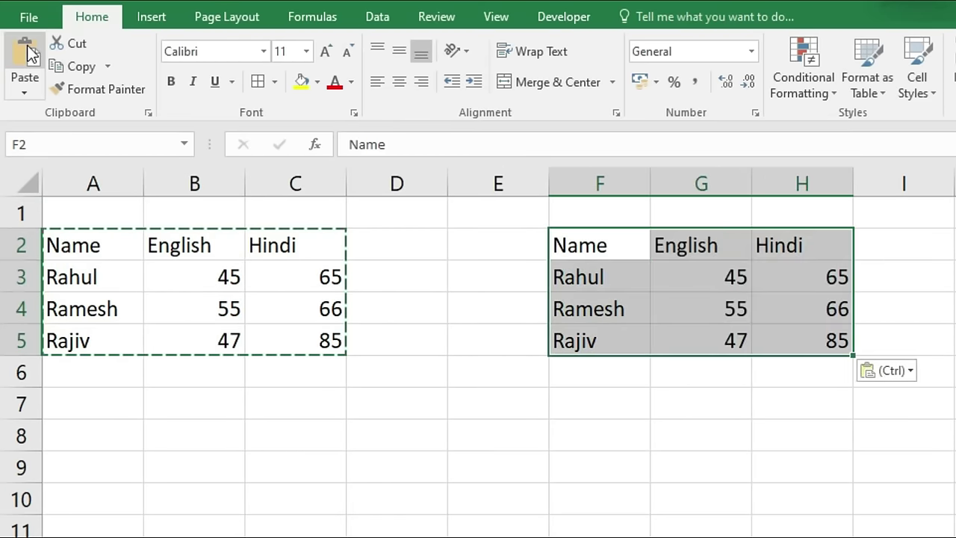
pyautogui.click(249, 391)
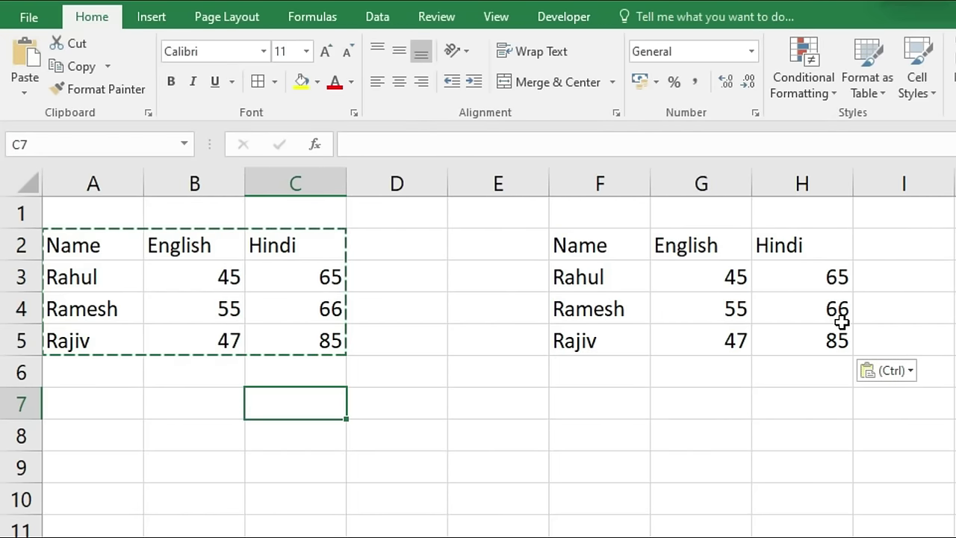
pyautogui.press('Escape')
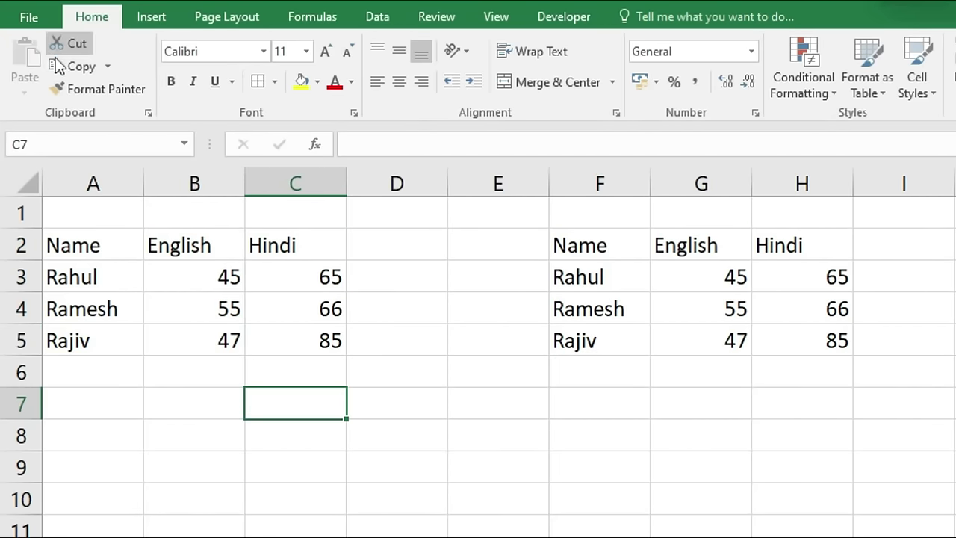
# Step: Cut the original marks table in A2:C5 and paste it starting at cell A1
pyautogui.click(63, 277)
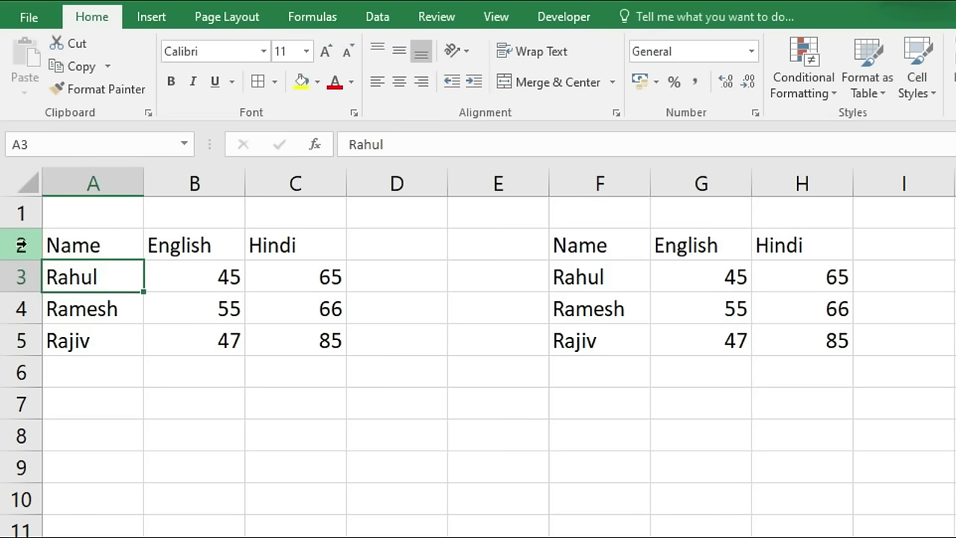
pyautogui.moveTo(89, 239); pyautogui.dragTo(284, 338)
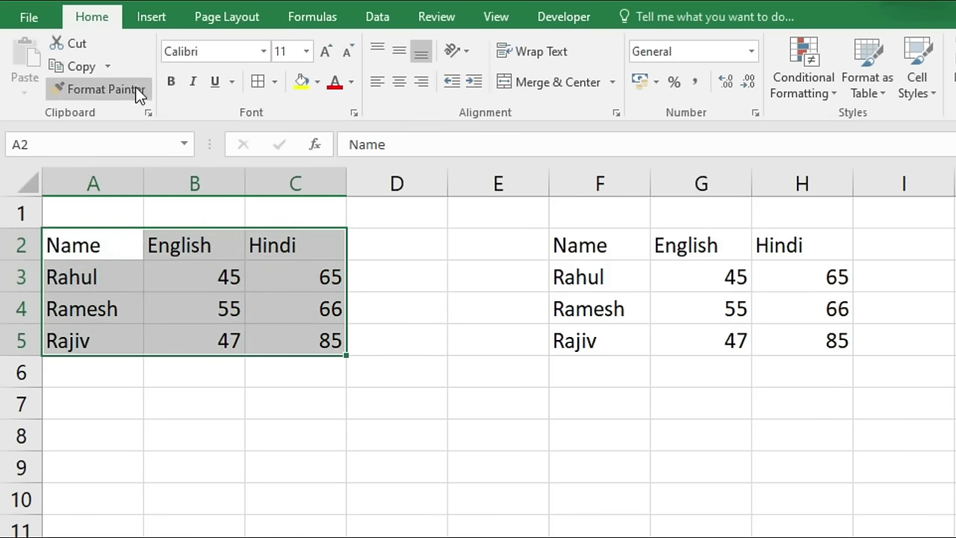
pyautogui.click(78, 44)
pyautogui.click(66, 208)
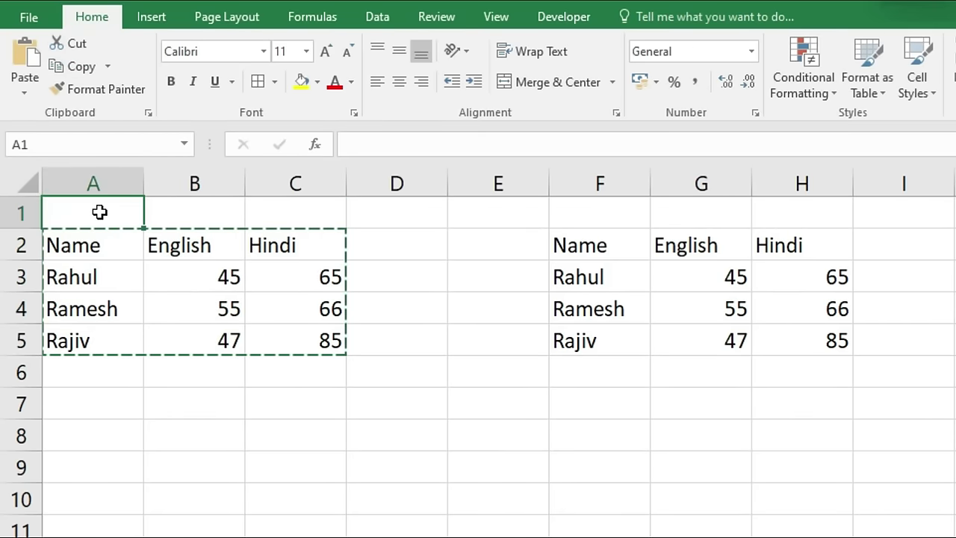
pyautogui.click(25, 54)
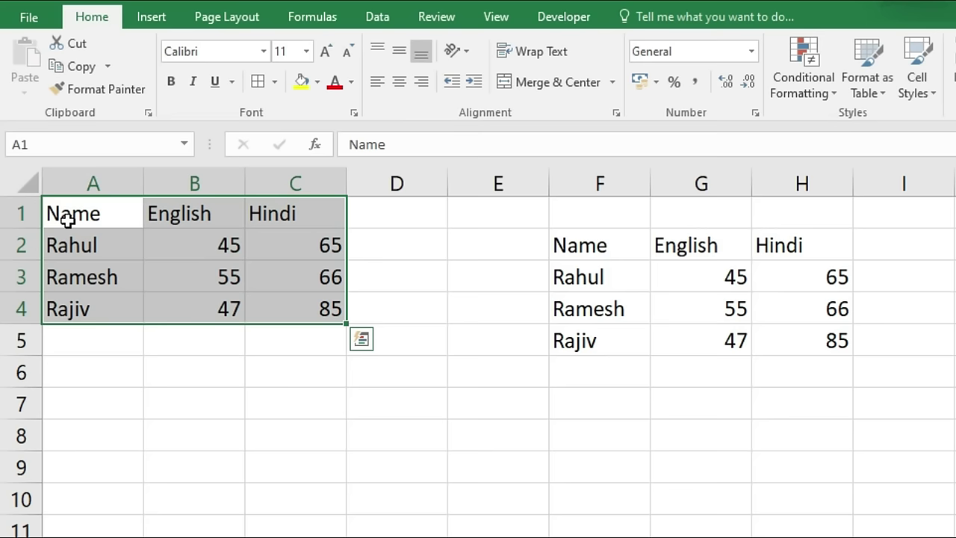
pyautogui.click(149, 365)
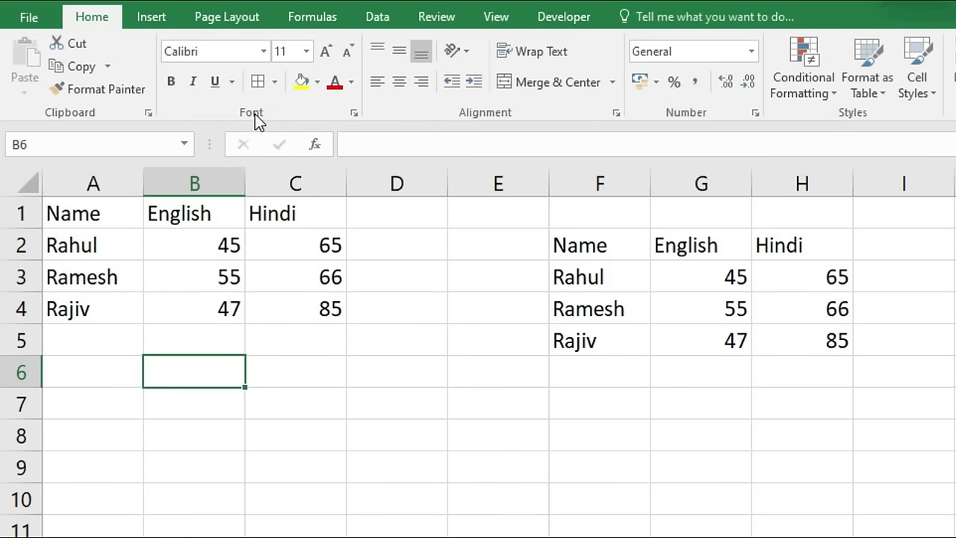
# Step: Change the font of the header cells A1:C1 to Bell MT
pyautogui.moveTo(75, 215); pyautogui.dragTo(304, 215)
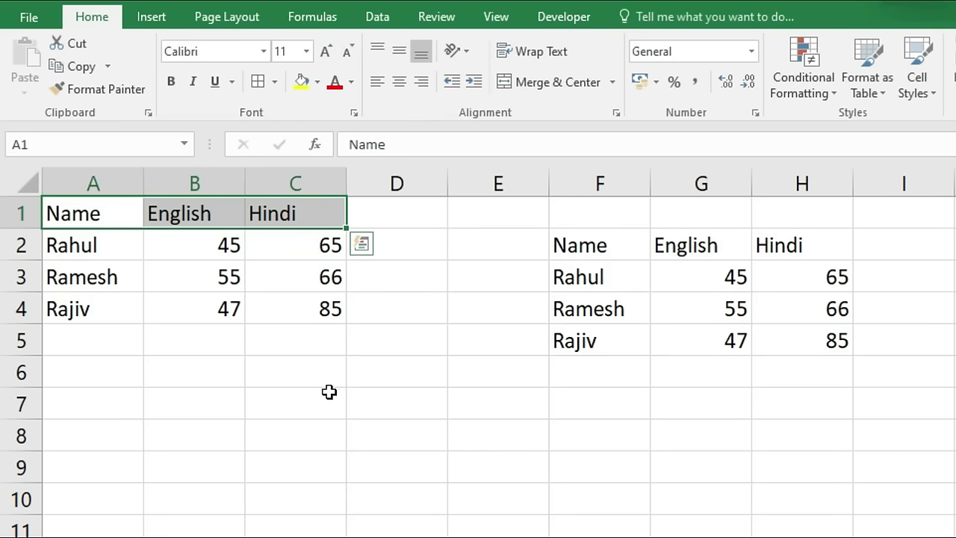
pyautogui.keyDown('ctrl'); pyautogui.scroll(4, 330, 392); pyautogui.keyUp('ctrl')
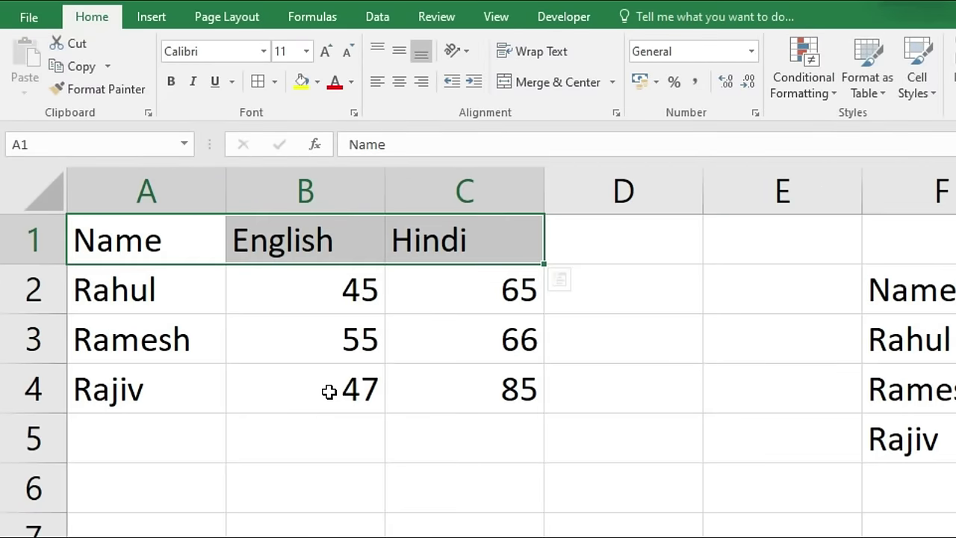
pyautogui.click(266, 50)
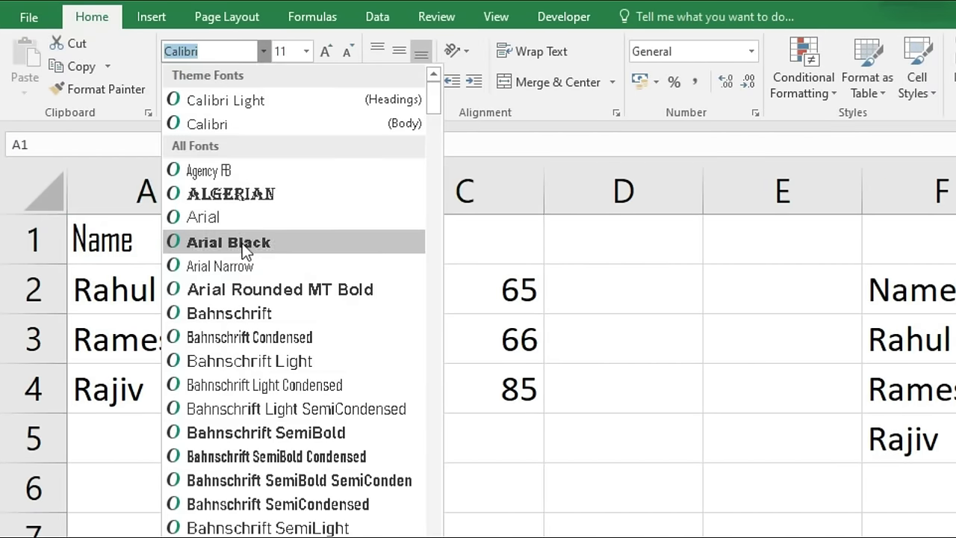
pyautogui.scroll(-9, 261, 421)
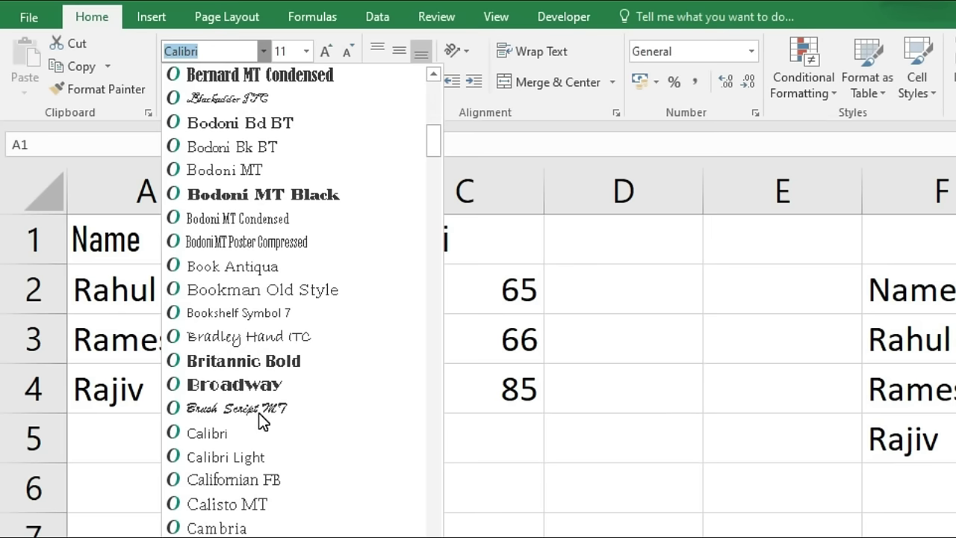
pyautogui.scroll(3, 258, 408)
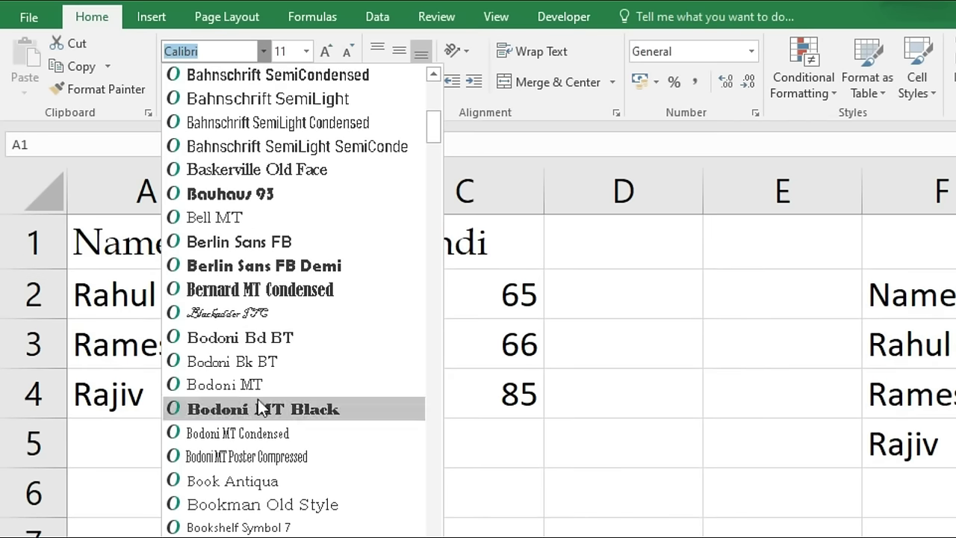
pyautogui.click(221, 218)
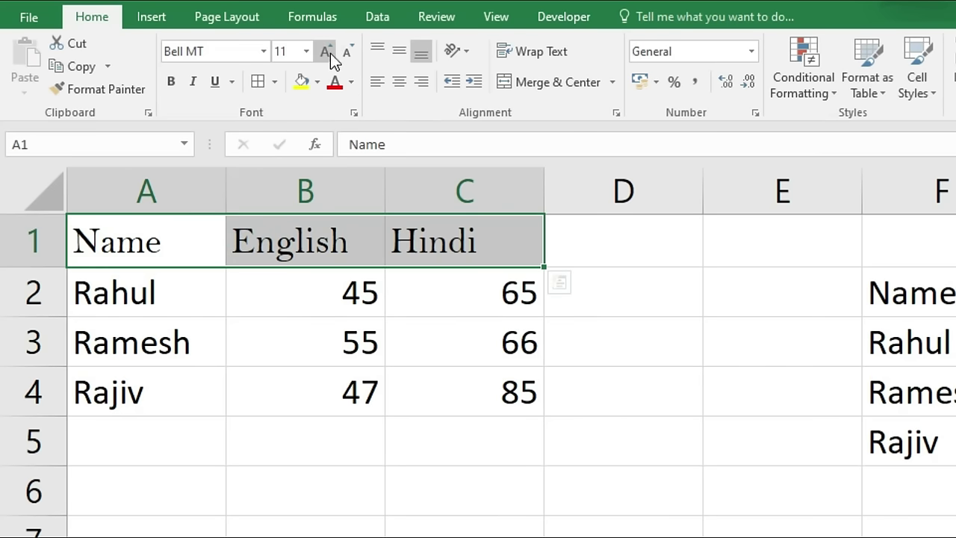
# Step: Set the header cells A1:C1 to font size 12 and make them bold
pyautogui.click(307, 52)
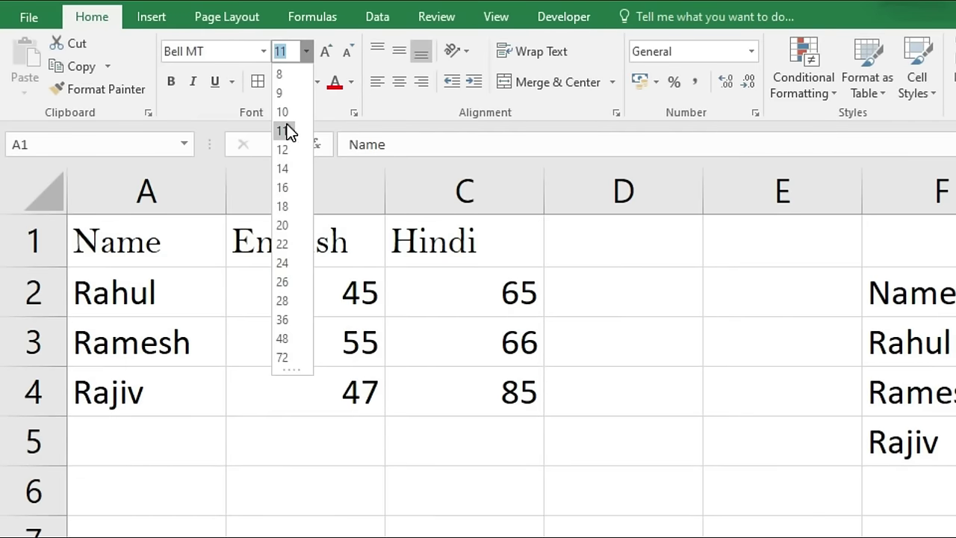
pyautogui.click(327, 54)
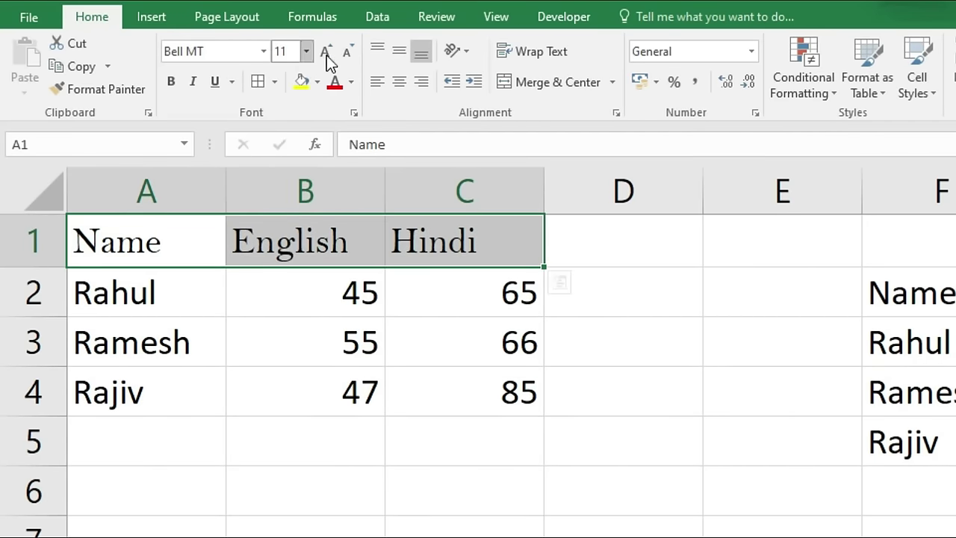
pyautogui.click(327, 53)
pyautogui.click(324, 52)
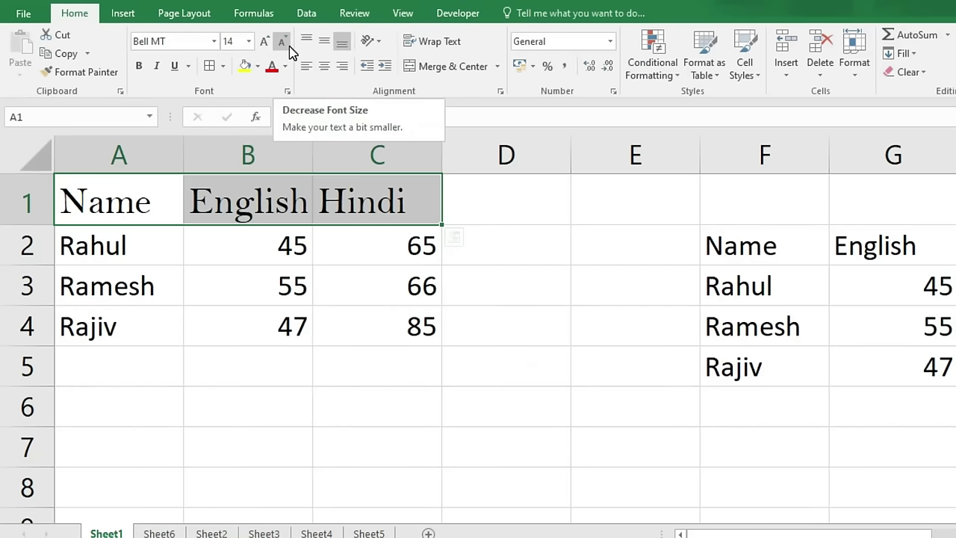
pyautogui.click(283, 41)
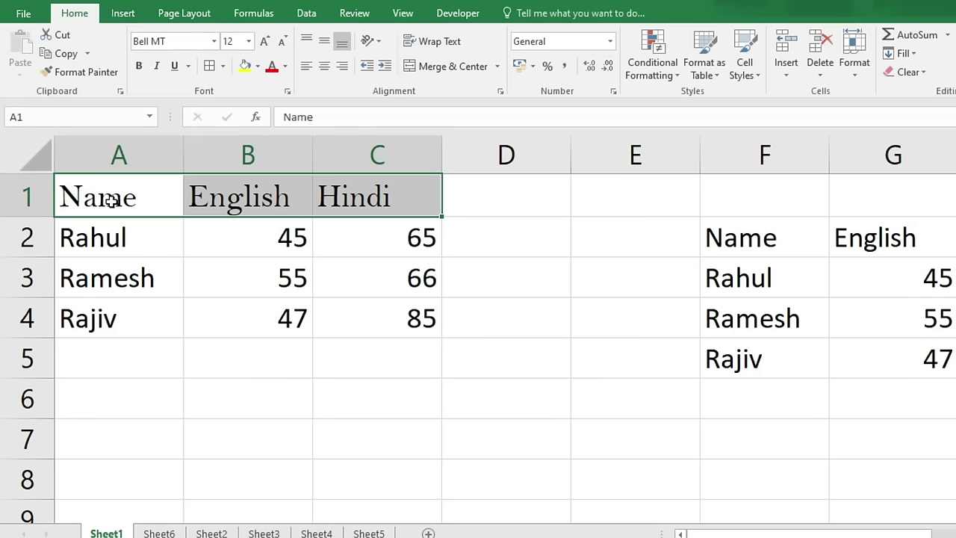
pyautogui.click(139, 68)
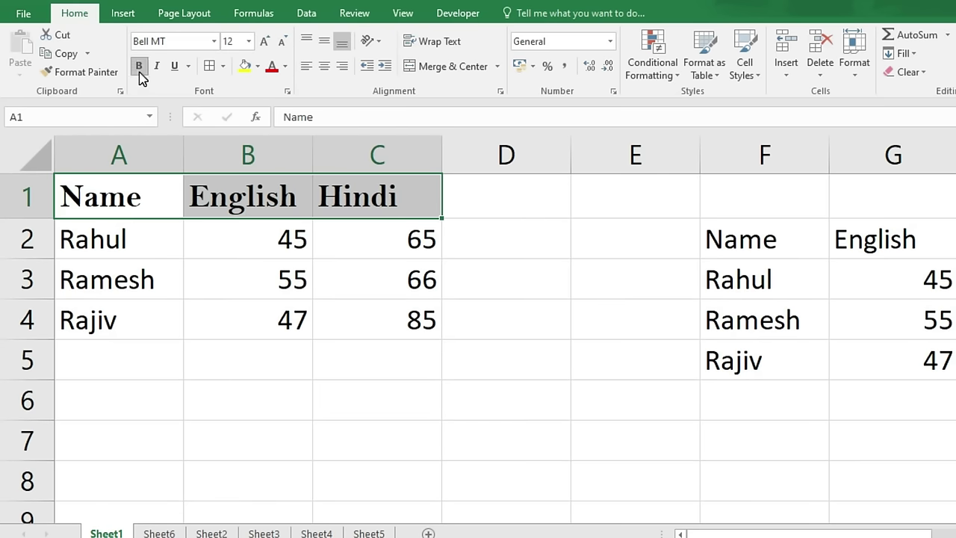
# Step: Try italic, underline and double underline on the header cells A1:C1, removing these styles again
pyautogui.click(157, 67)
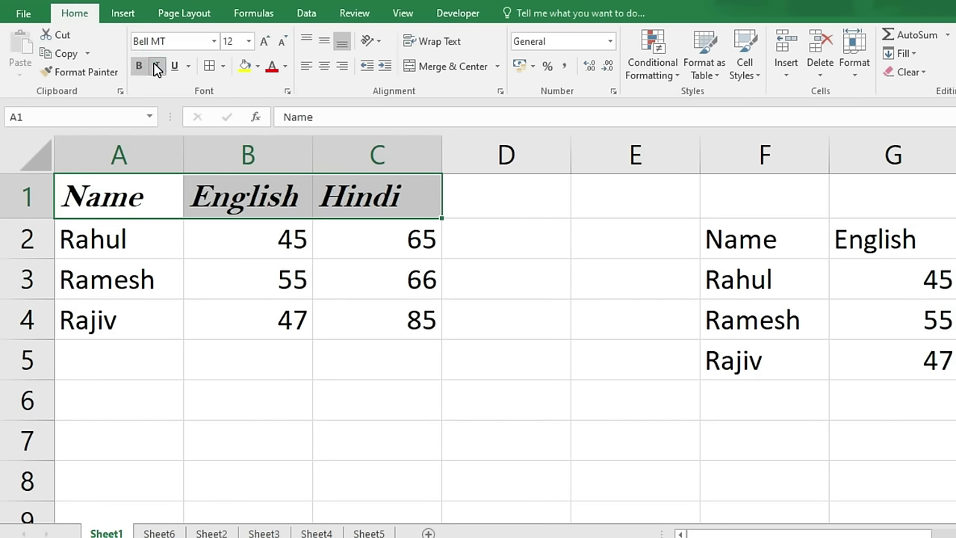
pyautogui.click(157, 66)
pyautogui.click(173, 67)
pyautogui.click(188, 66)
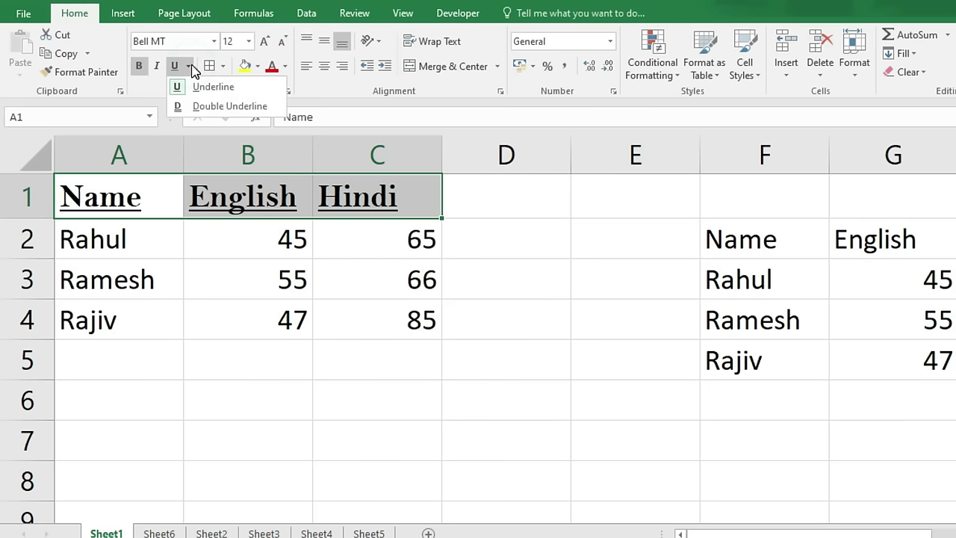
pyautogui.click(206, 107)
pyautogui.click(188, 67)
pyautogui.click(188, 66)
pyautogui.click(205, 88)
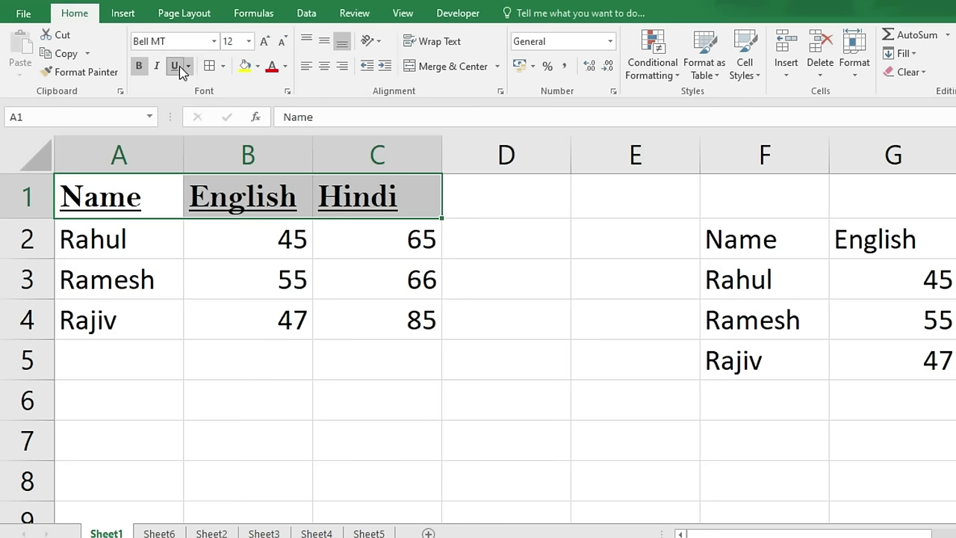
pyautogui.click(177, 69)
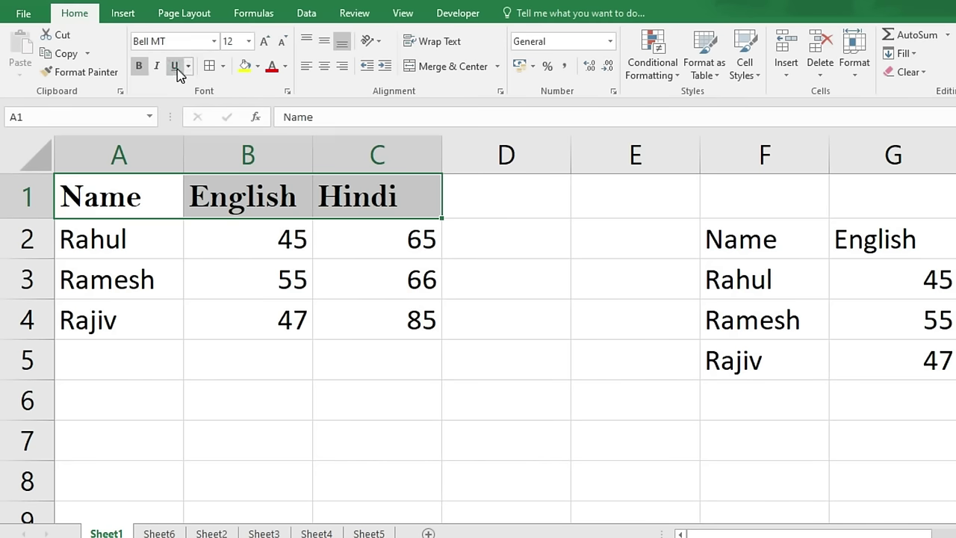
# Step: Fill the header cells A1:C1 with the standard yellow colour
pyautogui.click(259, 66)
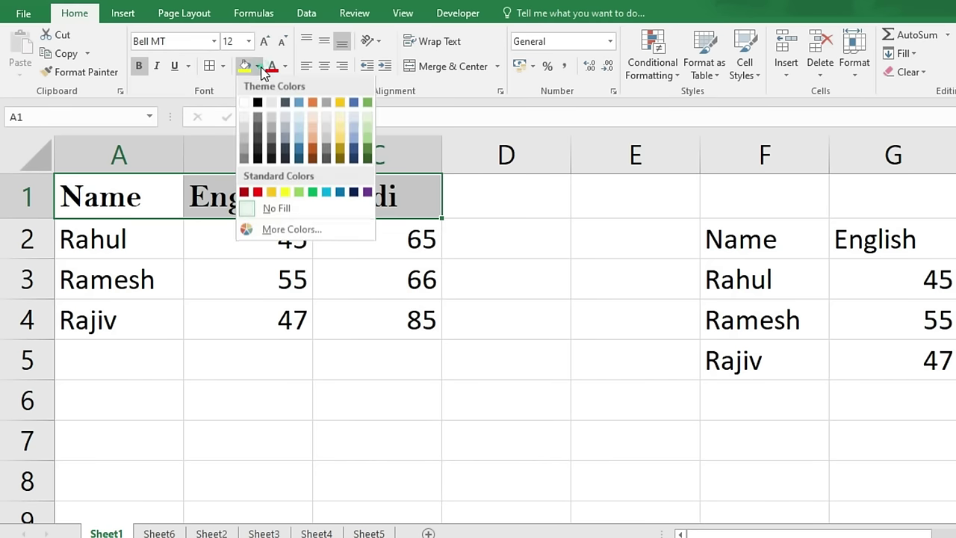
pyautogui.click(286, 192)
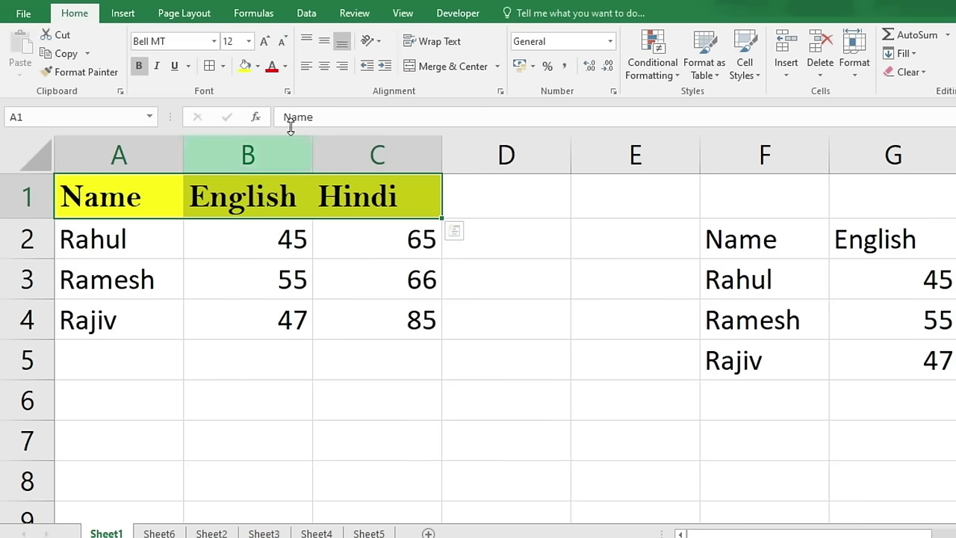
# Step: Colour the header text in A1:C1 standard dark blue, replacing it with another dark blue picked from the More Colors palette
pyautogui.click(287, 65)
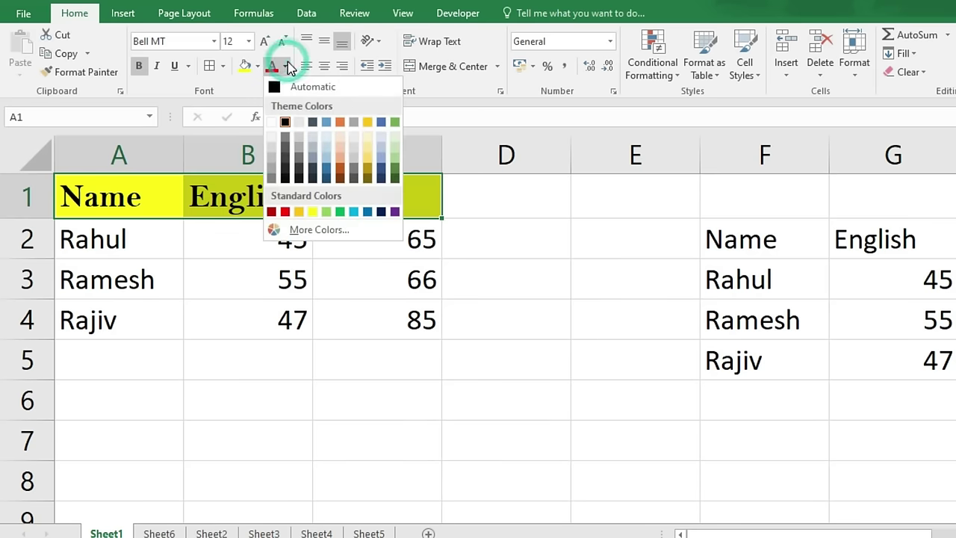
pyautogui.click(382, 212)
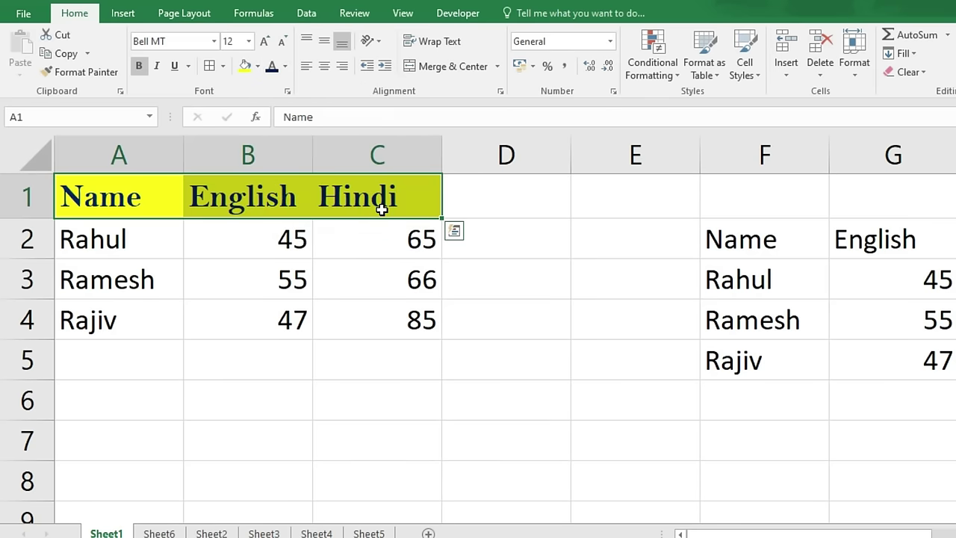
pyautogui.click(285, 66)
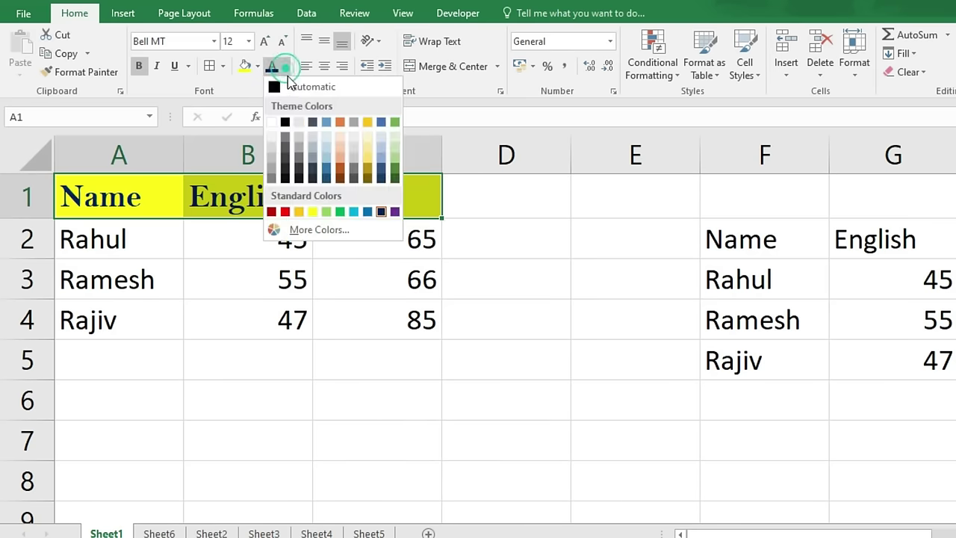
pyautogui.click(320, 227)
pyautogui.click(721, 238)
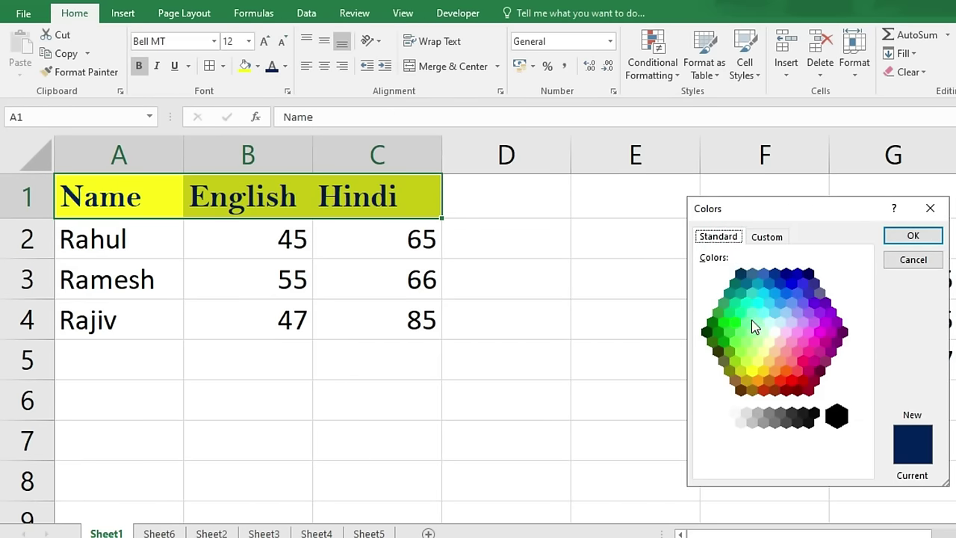
pyautogui.click(786, 273)
pyautogui.click(925, 236)
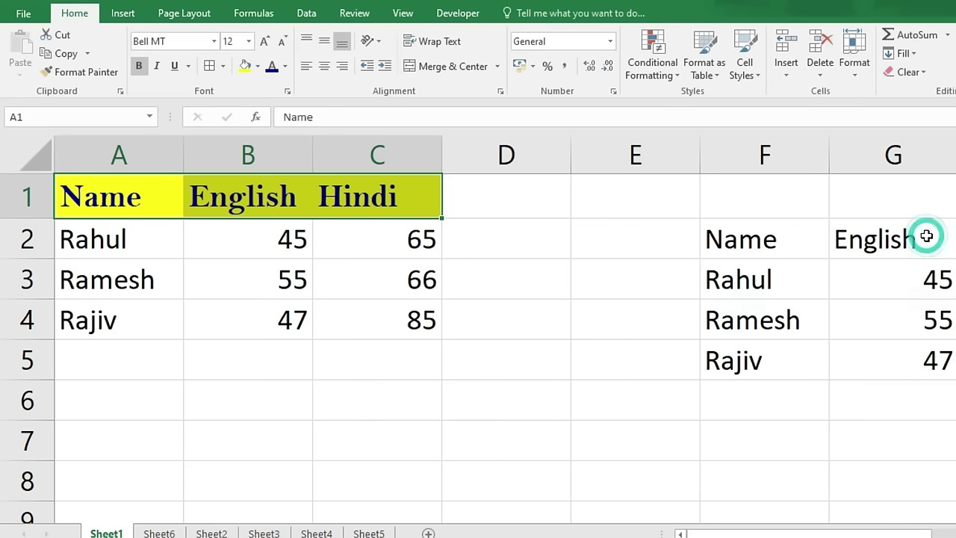
pyautogui.click(239, 327)
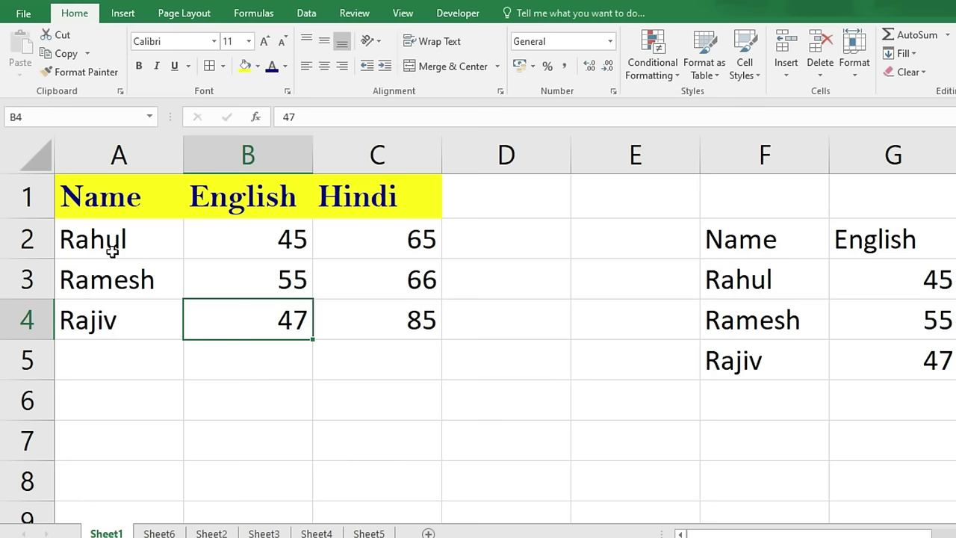
# Step: Apply All Borders to the header cells A1:C1
pyautogui.moveTo(89, 191); pyautogui.dragTo(378, 192)
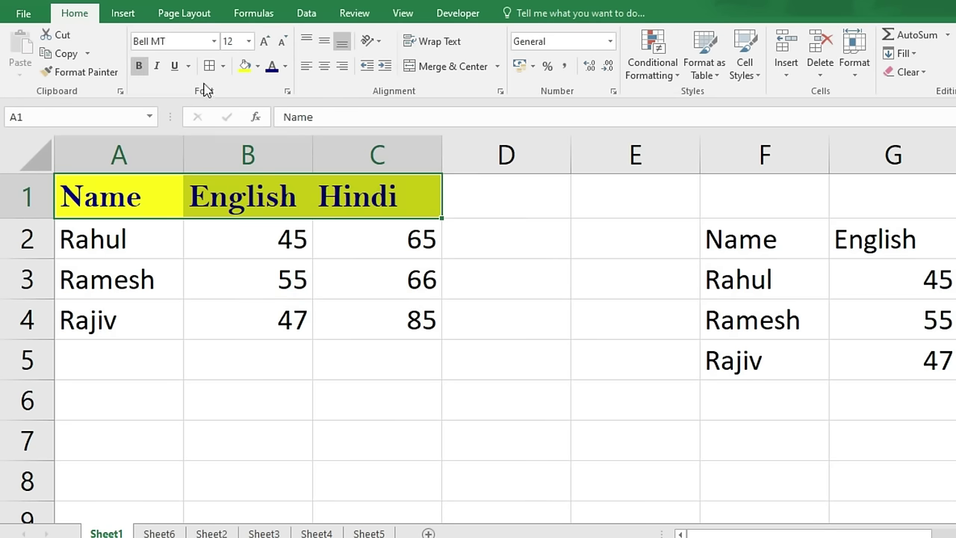
pyautogui.click(223, 67)
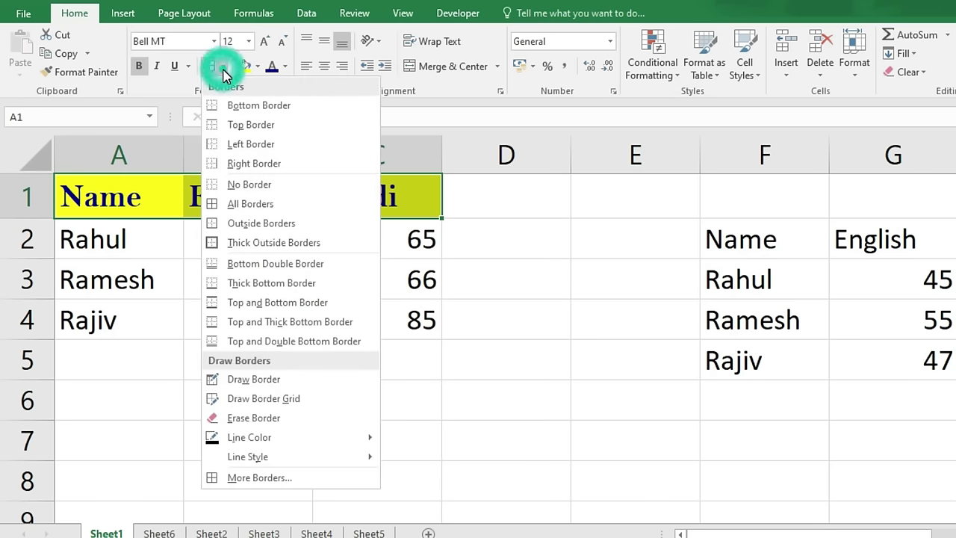
pyautogui.click(250, 204)
pyautogui.click(241, 331)
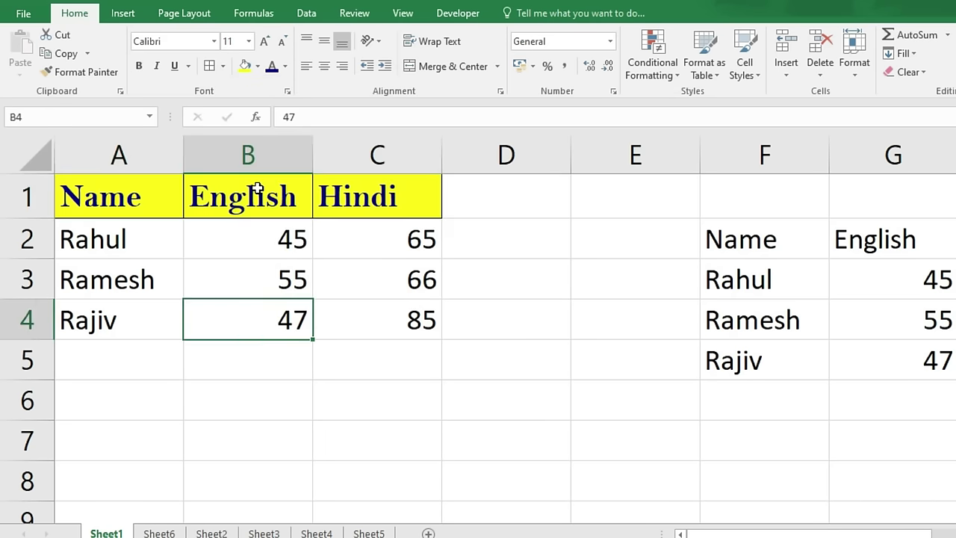
# Step: Add a top border to cells A3:C3
pyautogui.click(222, 66)
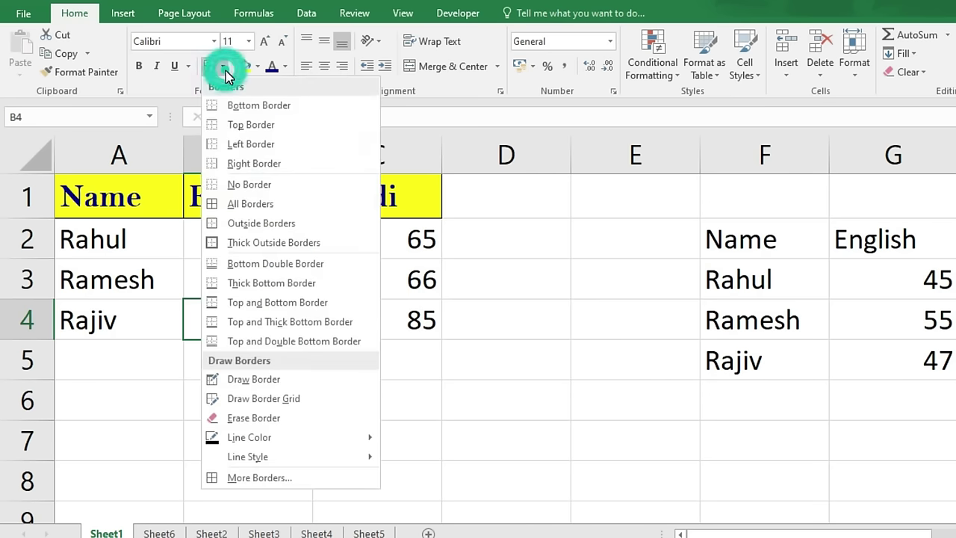
pyautogui.click(257, 106)
pyautogui.moveTo(93, 278); pyautogui.dragTo(336, 273)
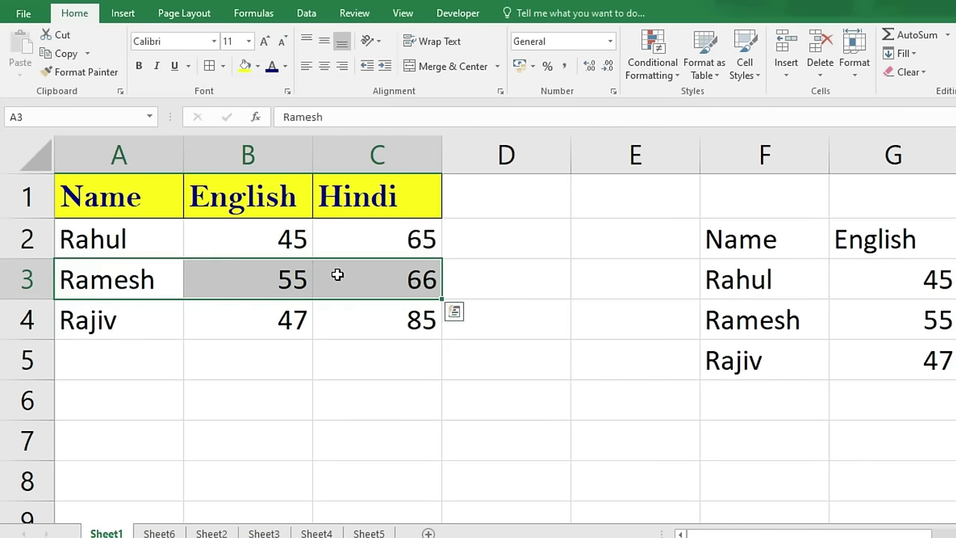
pyautogui.click(222, 64)
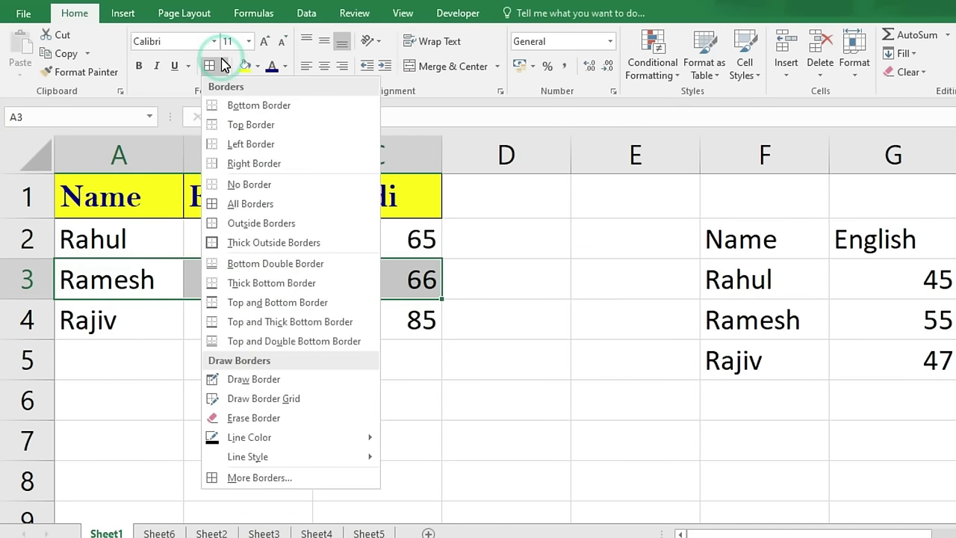
pyautogui.click(234, 124)
pyautogui.click(229, 352)
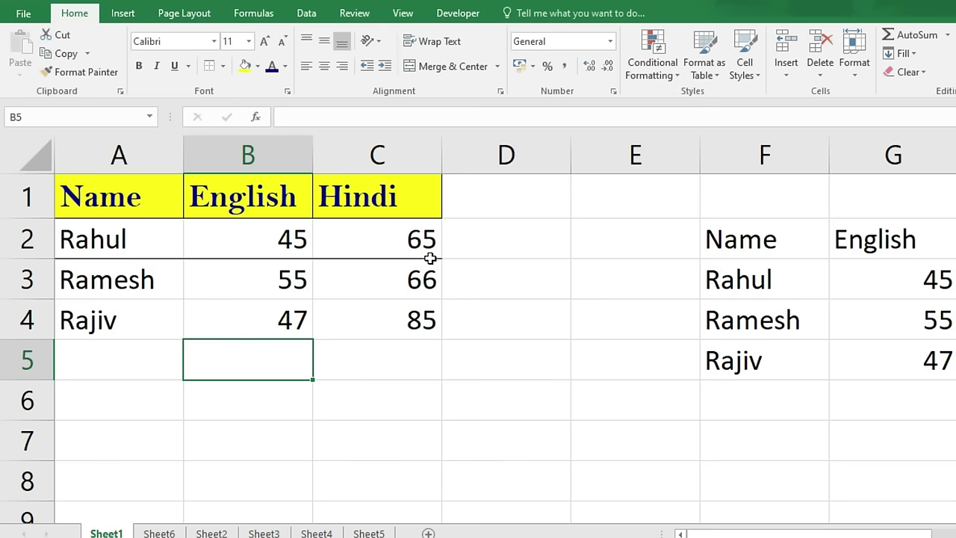
# Step: Apply Thick Outside Borders around cells A4:C4
pyautogui.click(223, 67)
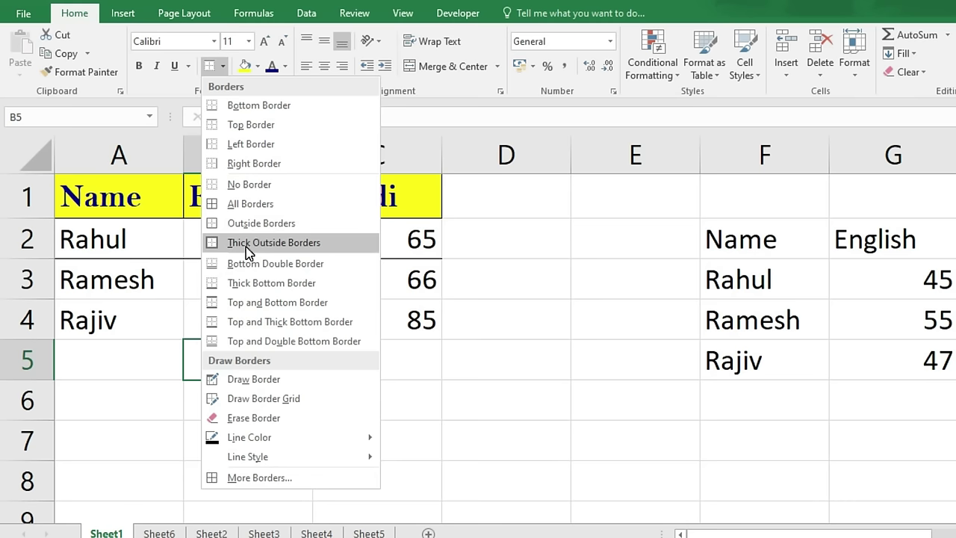
pyautogui.click(79, 342)
pyautogui.moveTo(79, 335); pyautogui.dragTo(330, 326)
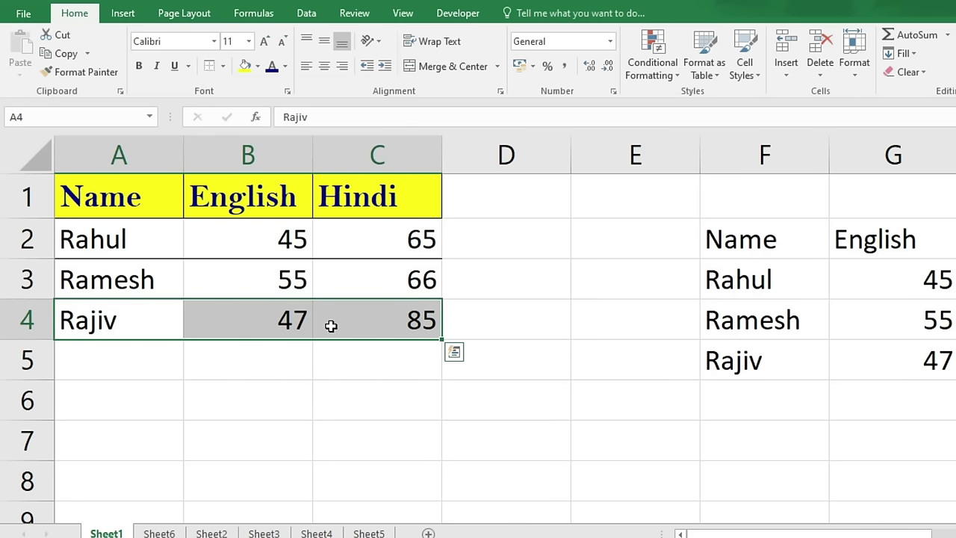
pyautogui.click(223, 66)
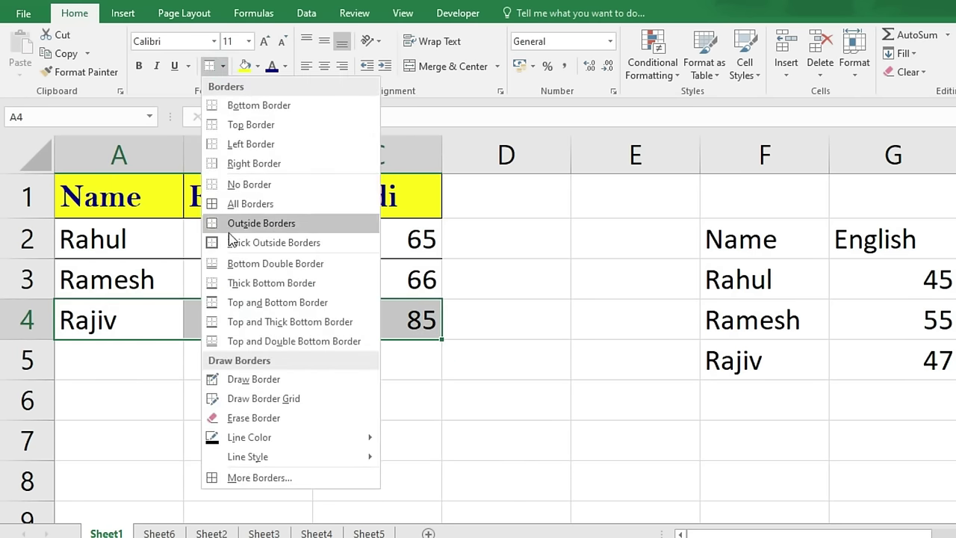
pyautogui.click(267, 243)
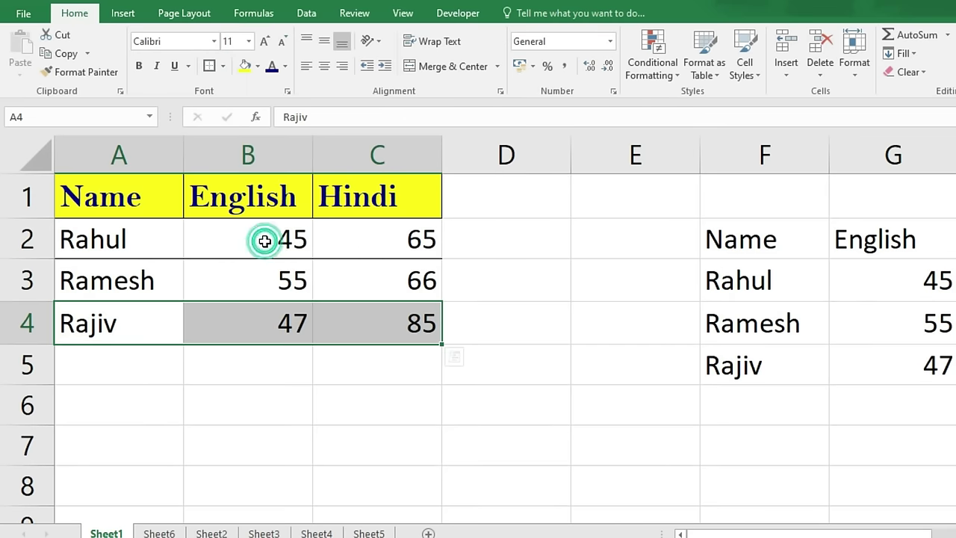
pyautogui.click(263, 376)
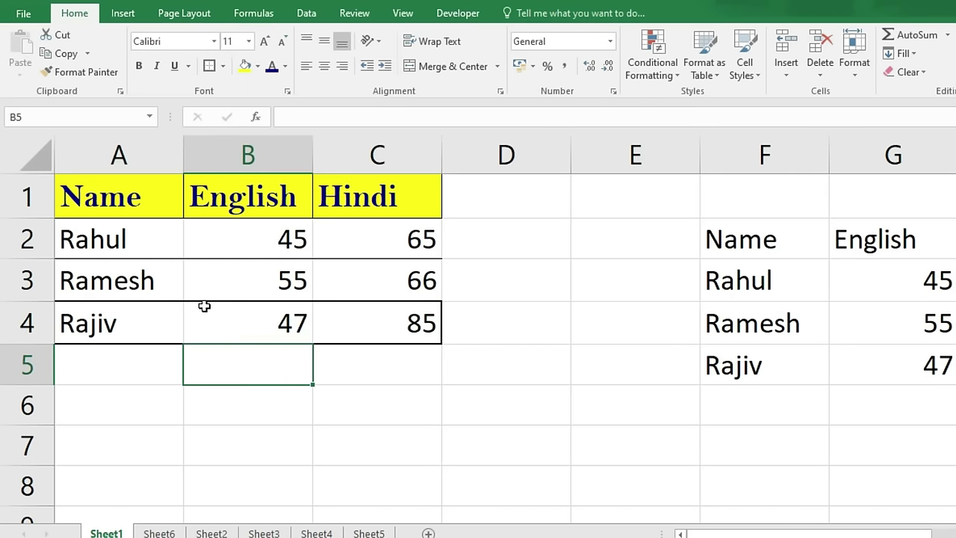
pyautogui.click(223, 65)
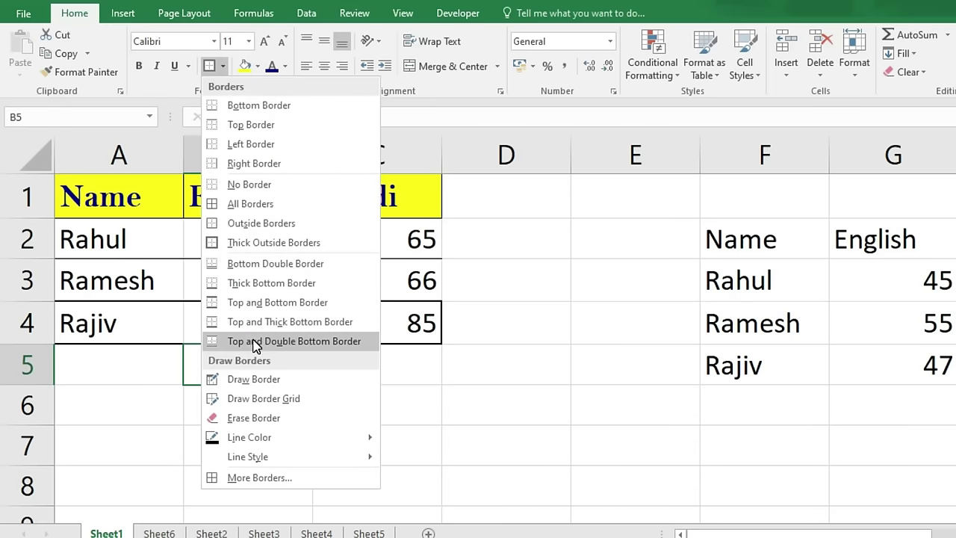
pyautogui.click(120, 352)
pyautogui.moveTo(122, 246); pyautogui.dragTo(404, 251)
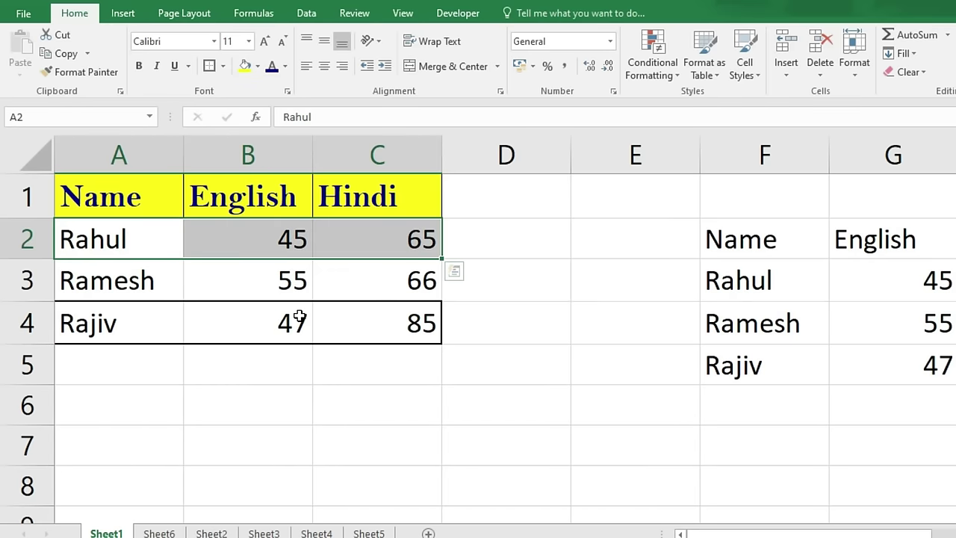
pyautogui.click(223, 66)
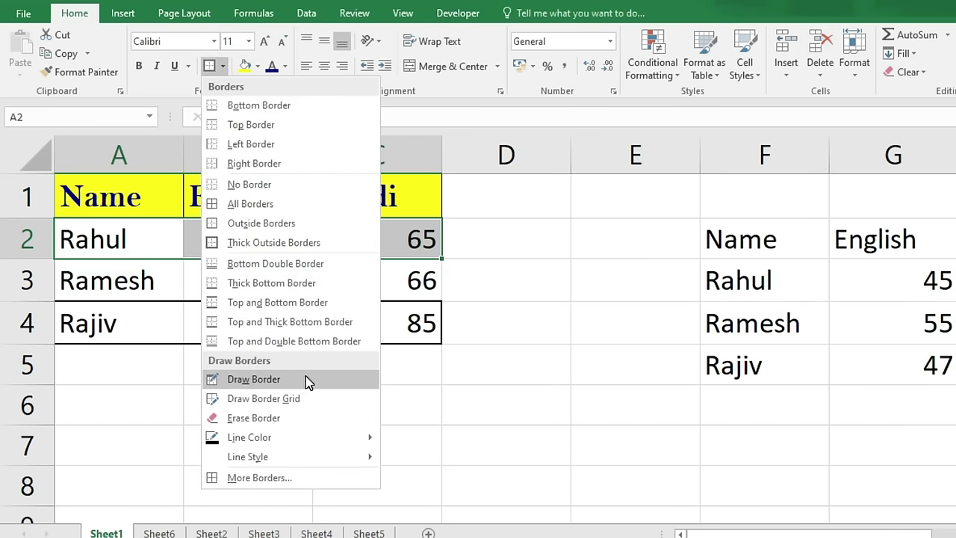
pyautogui.click(605, 389)
# Step: Draw an outline border around the empty range B7:F12 with the Draw Border tool
pyautogui.scroll(-4, 205, 397)
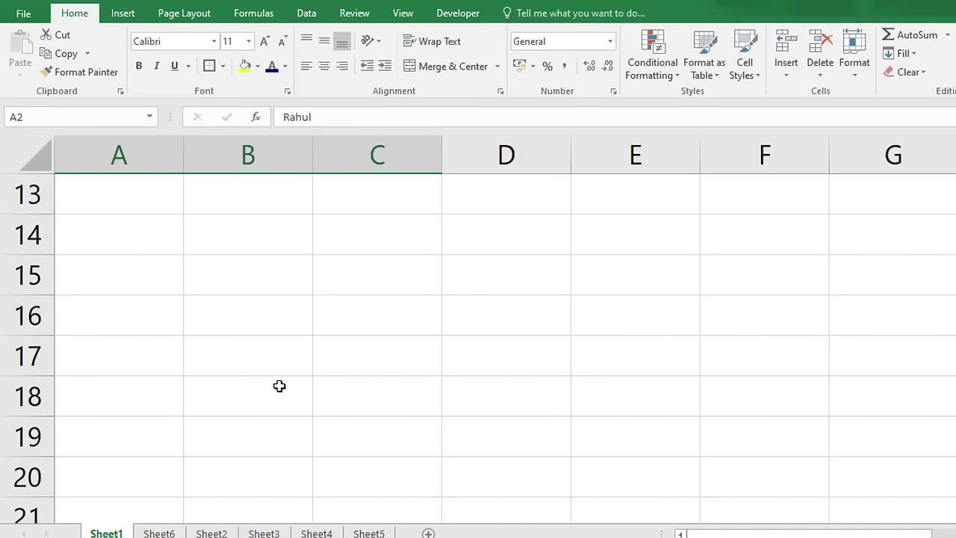
pyautogui.scroll(3, 280, 385)
pyautogui.click(243, 253)
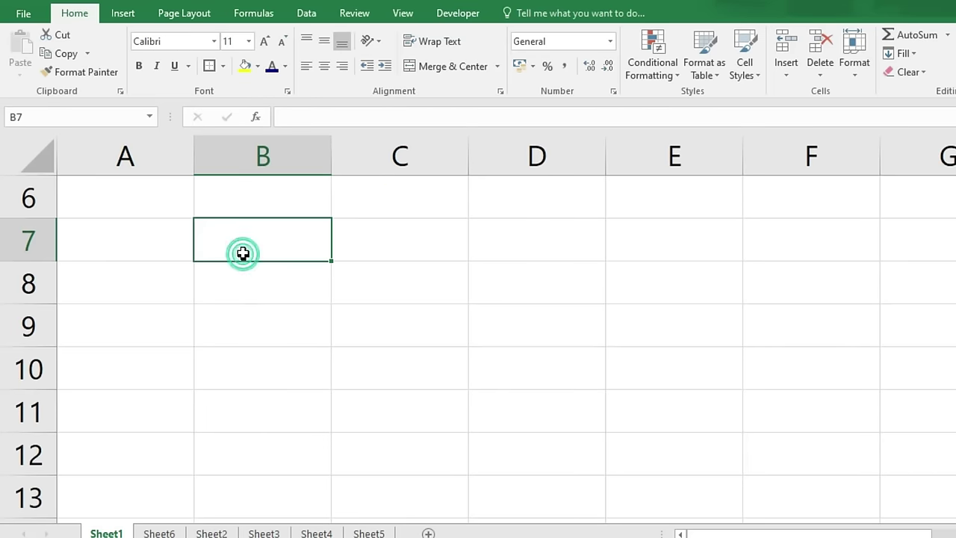
pyautogui.click(224, 67)
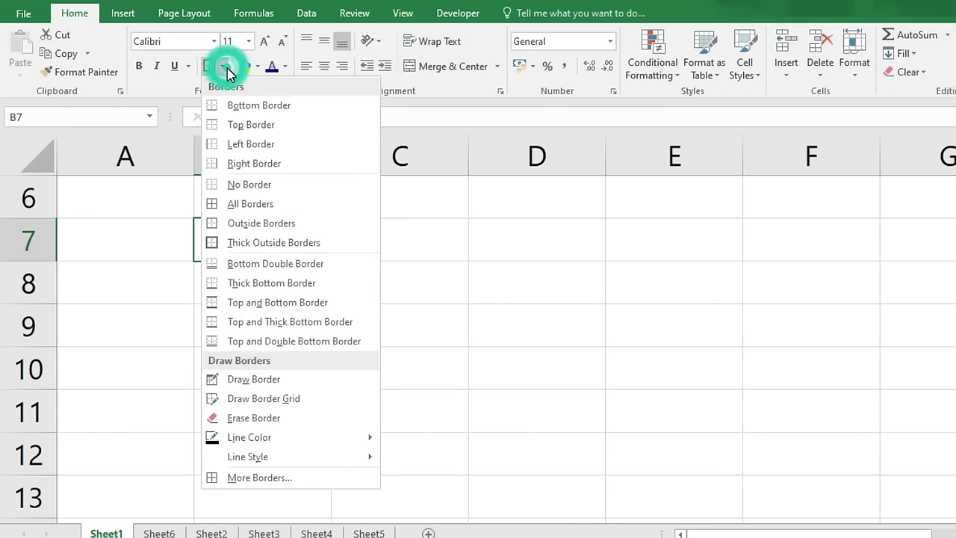
pyautogui.click(268, 379)
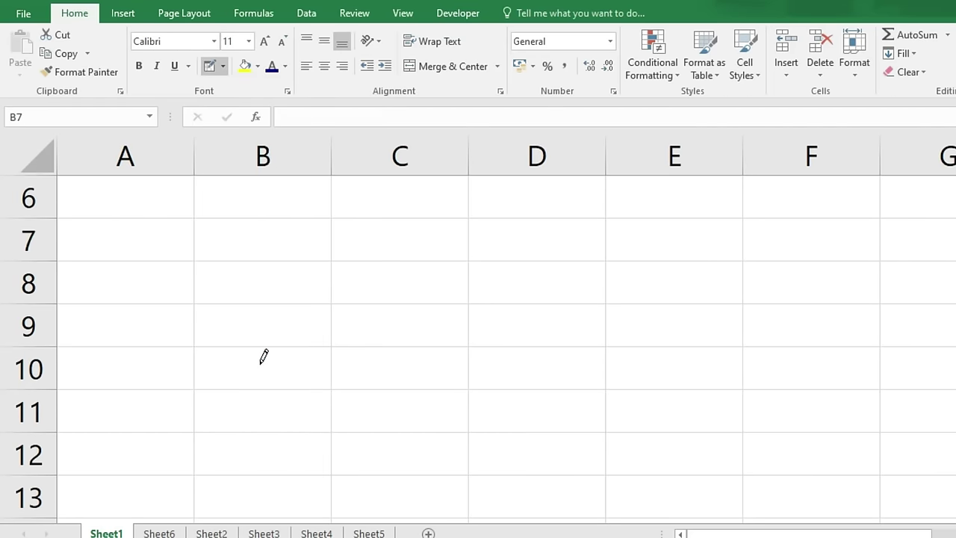
pyautogui.moveTo(214, 216); pyautogui.dragTo(214, 454)
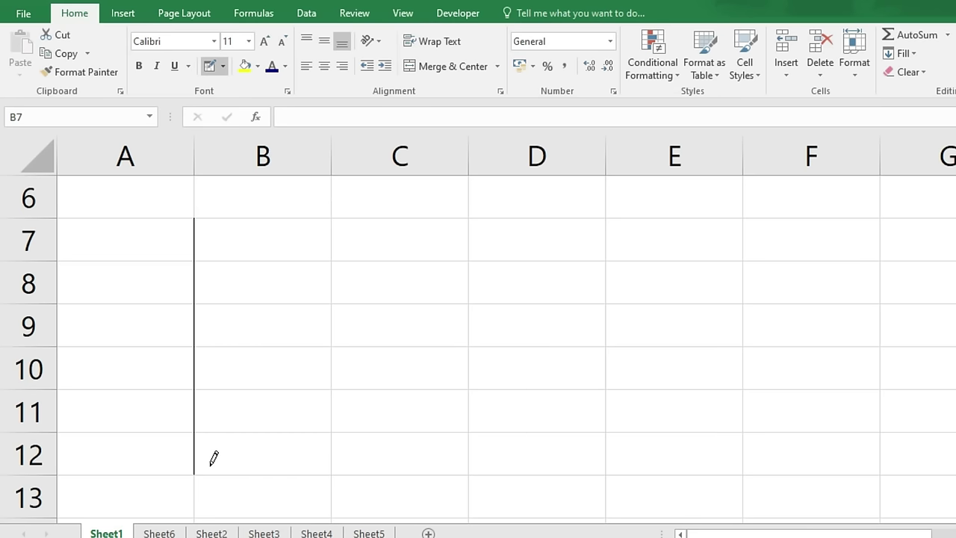
pyautogui.moveTo(237, 456); pyautogui.dragTo(818, 450)
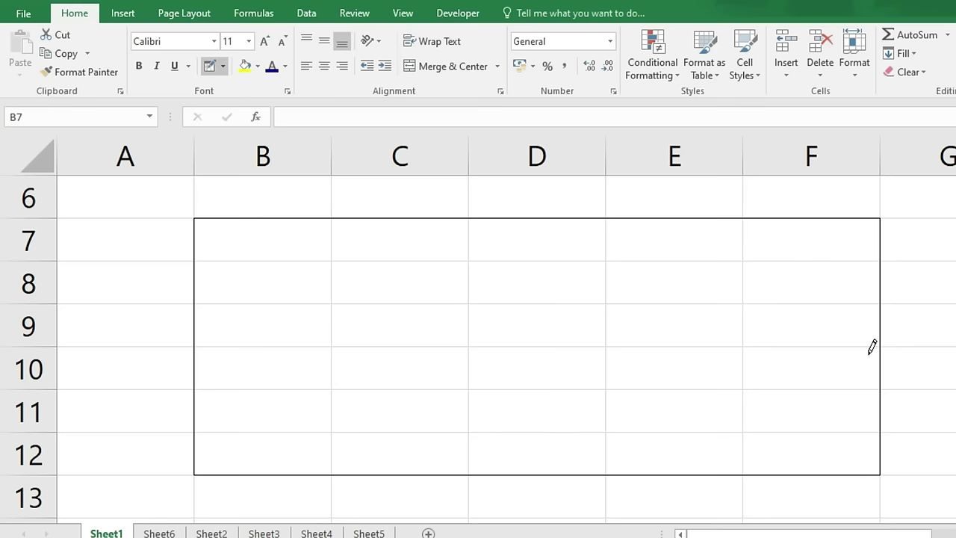
# Step: Draw a border grid over cells C7:E12 with the Draw Border Grid tool
pyautogui.click(221, 67)
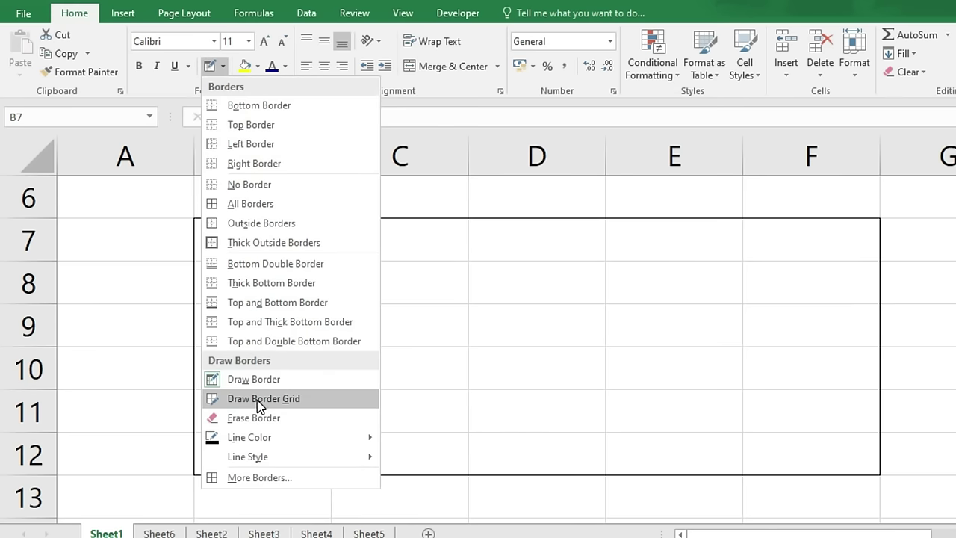
pyautogui.click(287, 401)
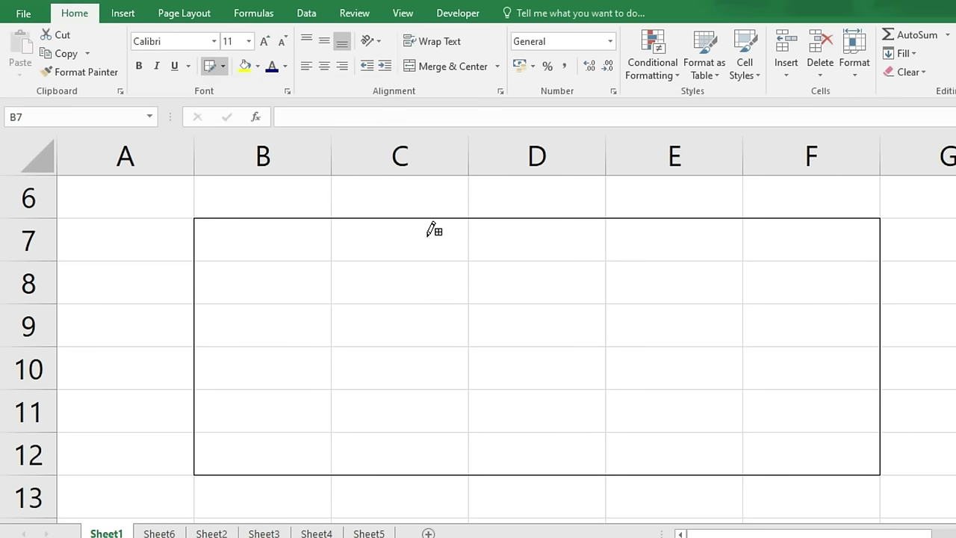
pyautogui.moveTo(428, 233)
pyautogui.mouseDown()
pyautogui.moveTo(451, 420)
pyautogui.moveTo(551, 471)
pyautogui.moveTo(623, 473)
pyautogui.mouseUp()
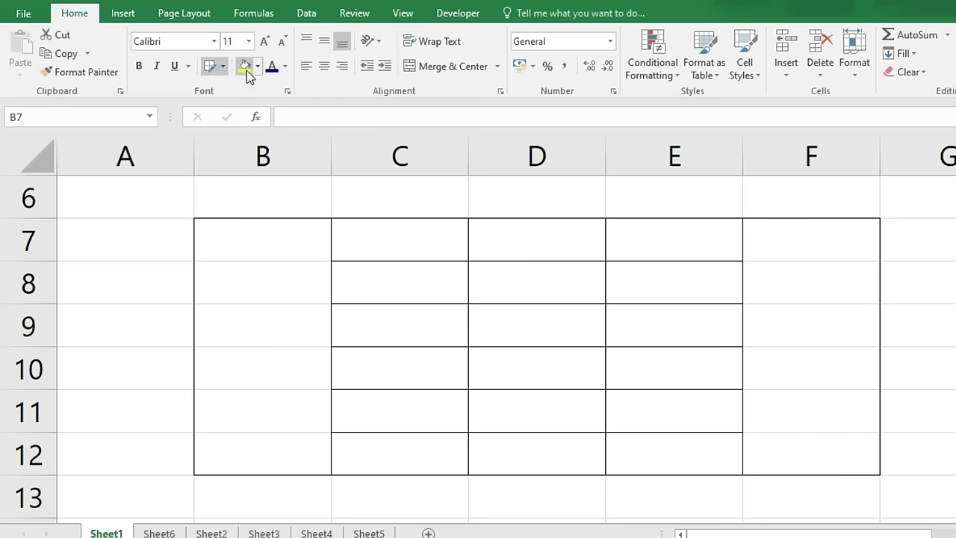
# Step: Erase all drawn borders from the range B7:F12 with the Erase Border tool
pyautogui.click(223, 66)
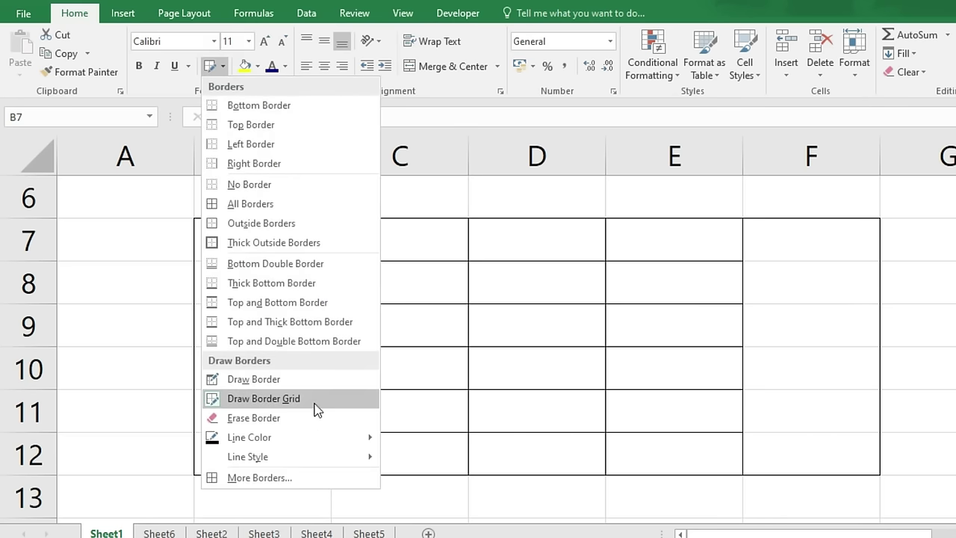
pyautogui.click(377, 398)
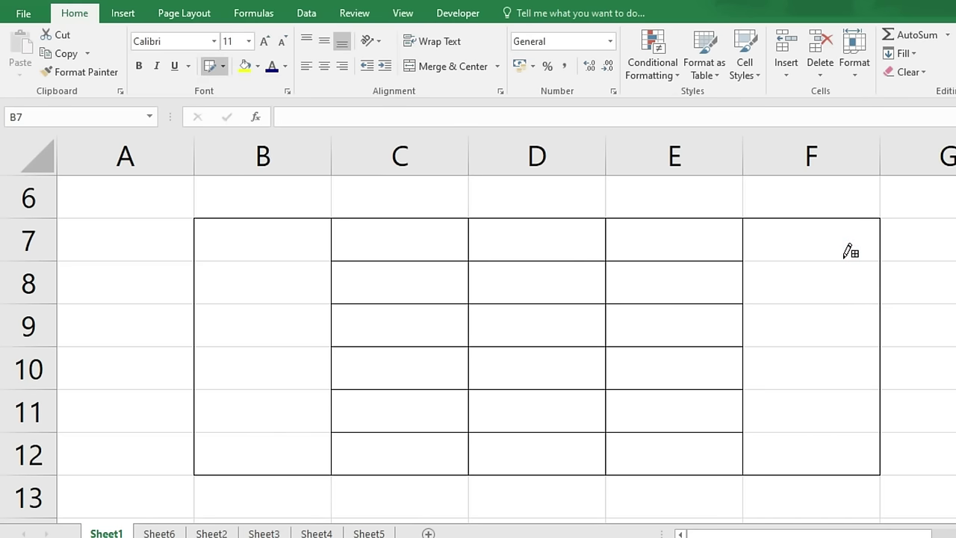
pyautogui.click(222, 67)
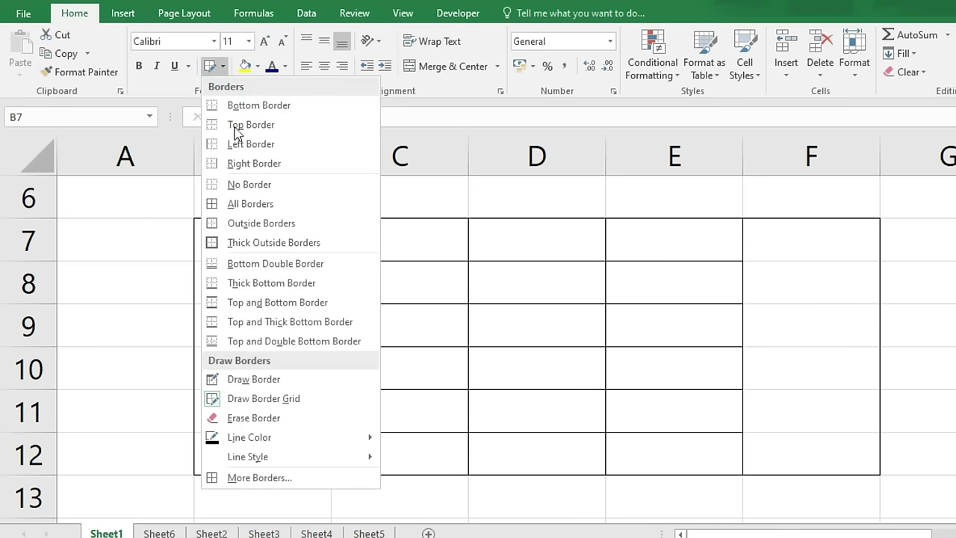
pyautogui.click(258, 418)
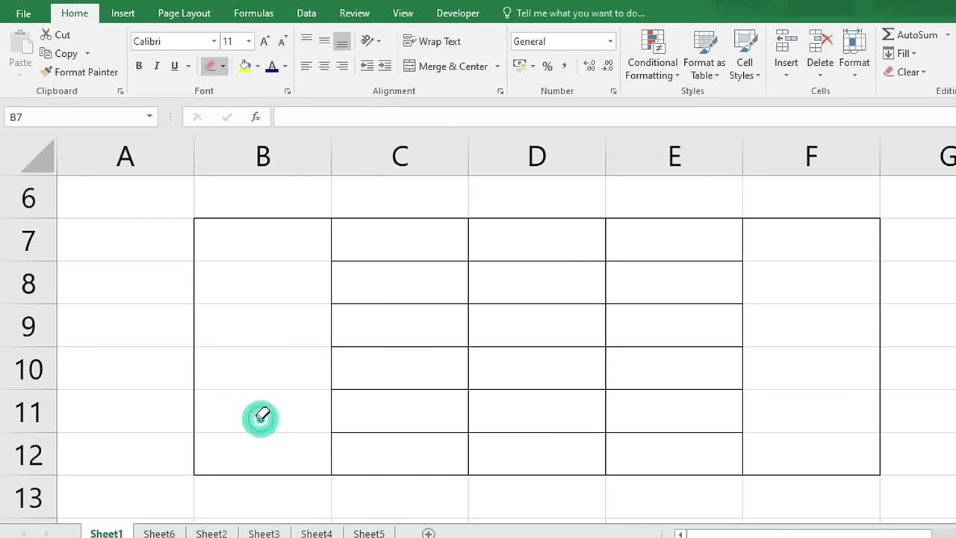
pyautogui.moveTo(169, 243)
pyautogui.mouseDown()
pyautogui.moveTo(455, 290)
pyautogui.moveTo(792, 254)
pyautogui.moveTo(820, 389)
pyautogui.moveTo(821, 478)
pyautogui.mouseUp()
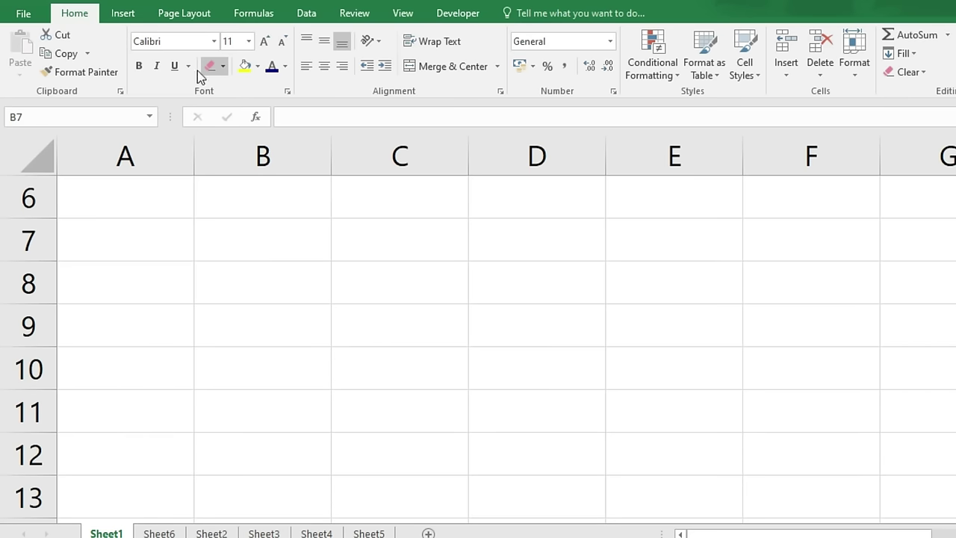
# Step: Set the border drawing line colour to dark red and the line style to a double line
pyautogui.click(223, 67)
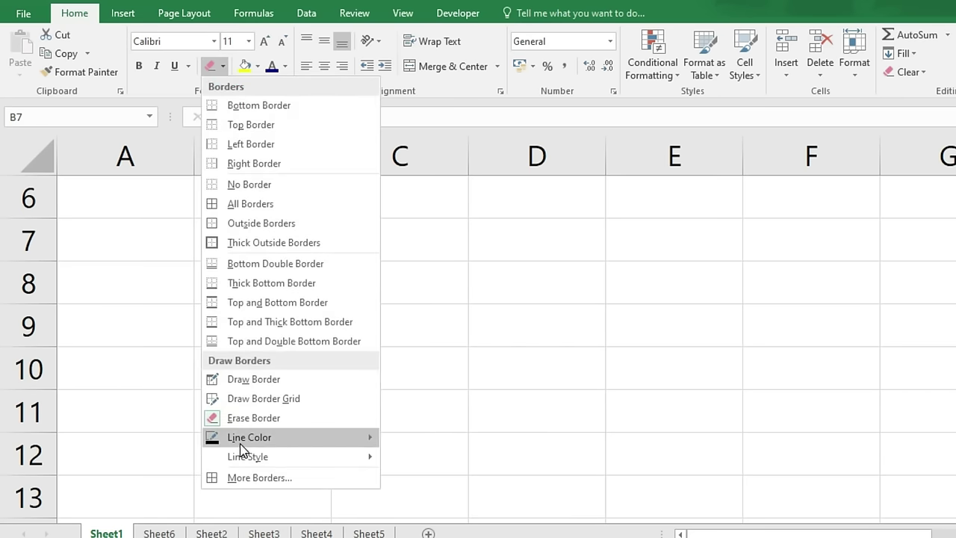
pyautogui.moveTo(308, 441)
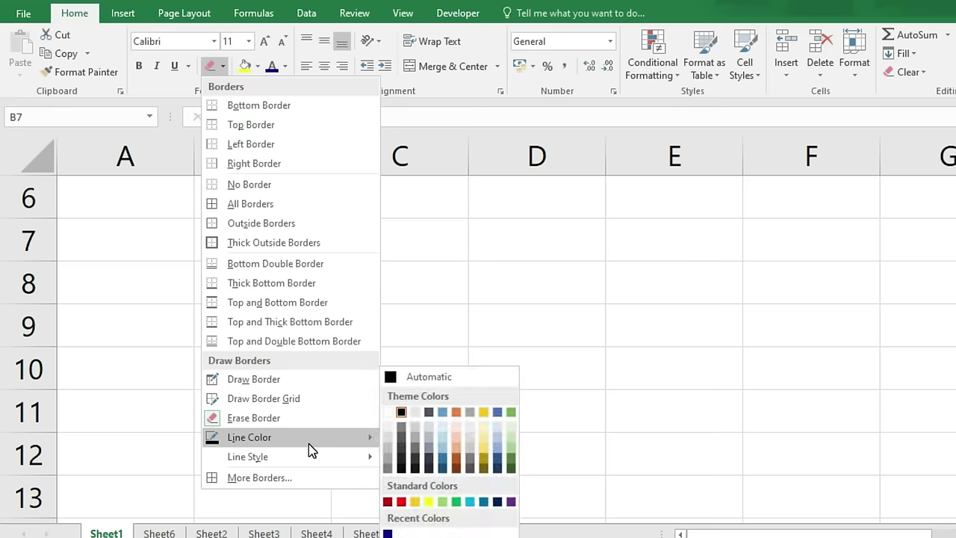
pyautogui.click(388, 502)
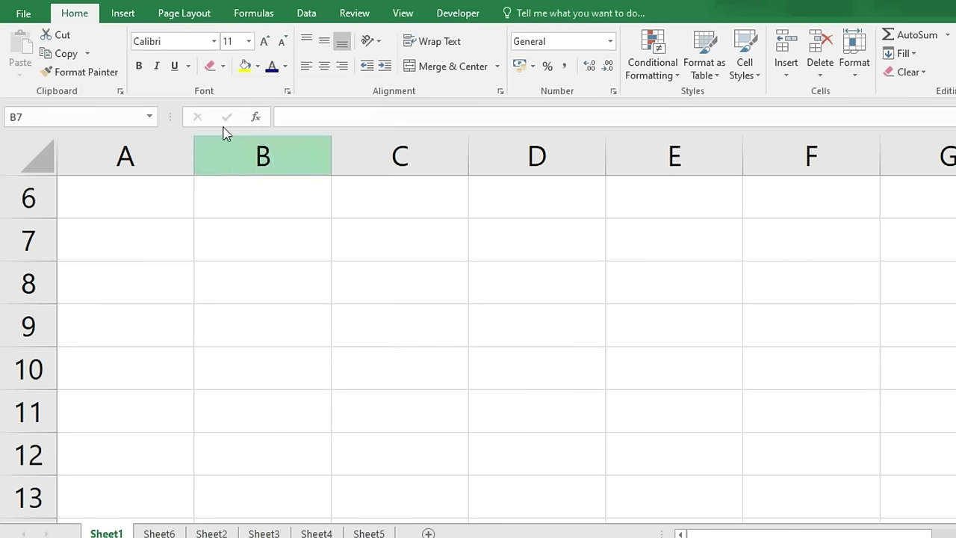
pyautogui.click(223, 67)
pyautogui.click(293, 456)
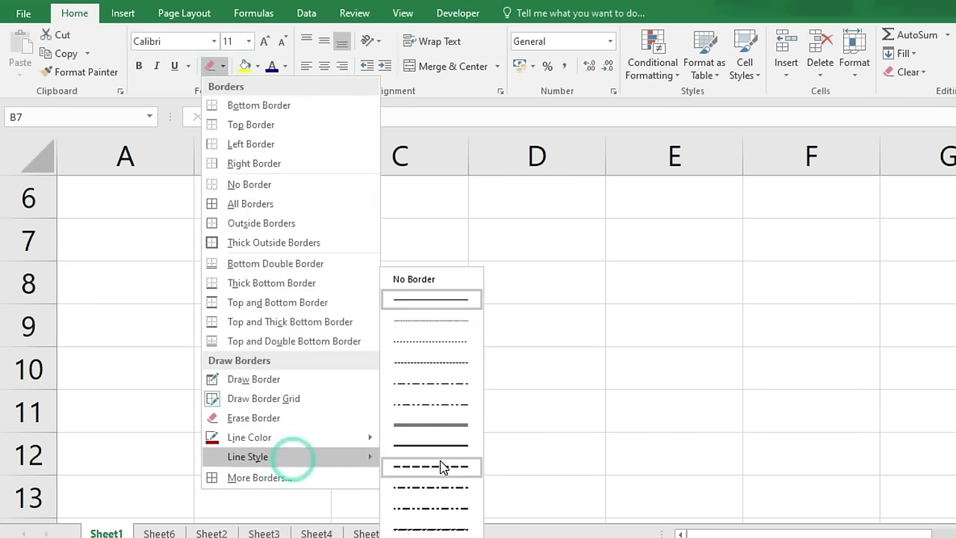
pyautogui.click(432, 429)
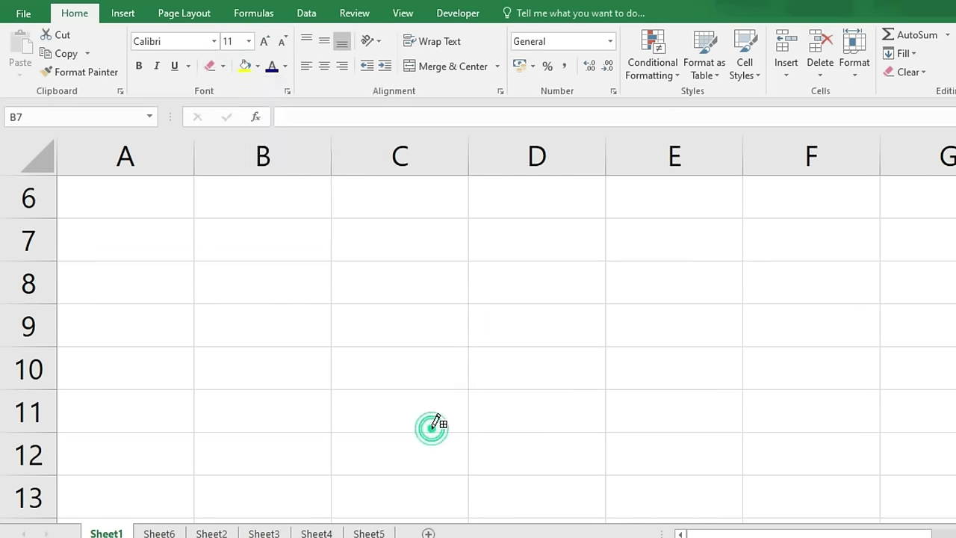
# Step: Draw a dark red double-line border grid over the empty cells B7:E11
pyautogui.click(222, 67)
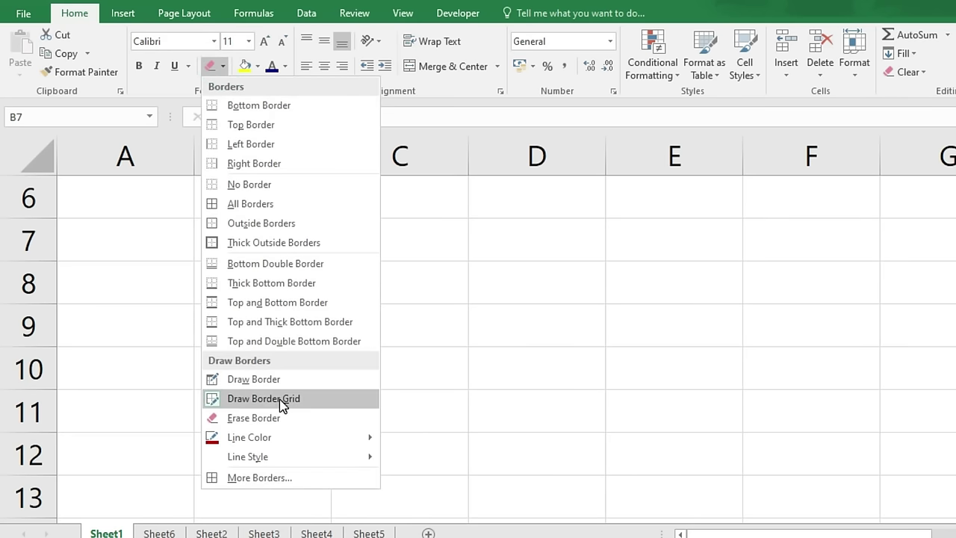
pyautogui.click(450, 371)
pyautogui.moveTo(298, 227)
pyautogui.mouseDown()
pyautogui.moveTo(367, 404)
pyautogui.moveTo(611, 408)
pyautogui.moveTo(673, 397)
pyautogui.mouseUp()
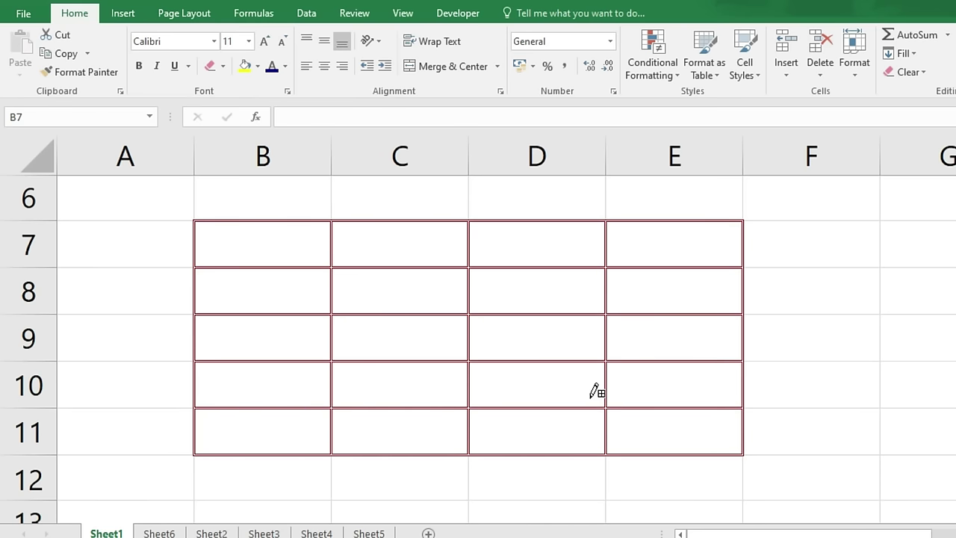
pyautogui.click(224, 66)
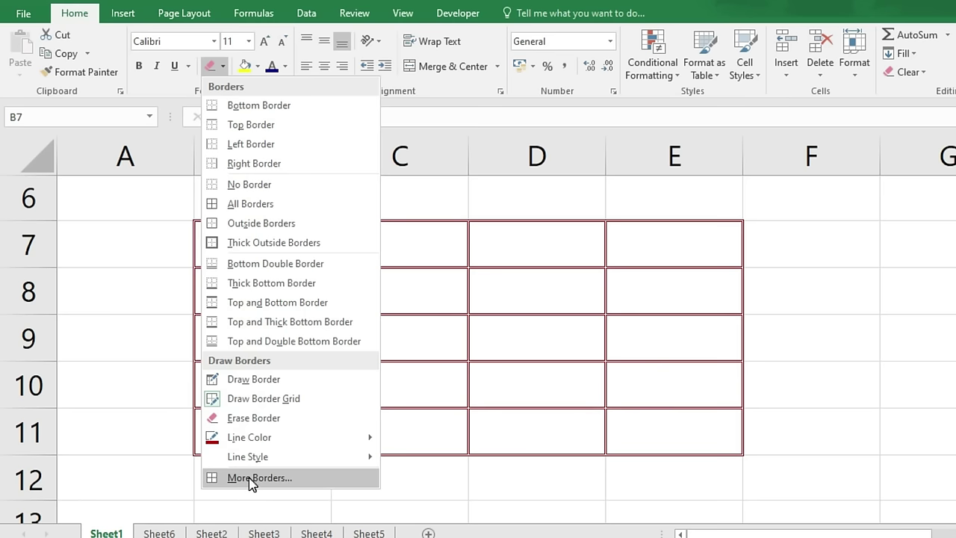
pyautogui.moveTo(277, 438)
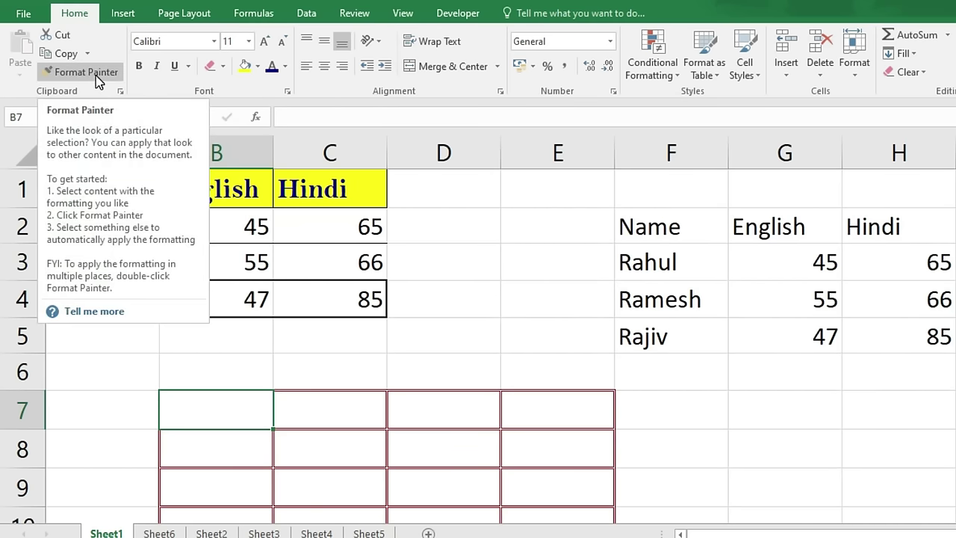
pyautogui.click(247, 371)
# Step: With the marks rows A2:C4 selected, set the border line colour back to black and the line style to a thin solid line
pyautogui.moveTo(83, 190); pyautogui.dragTo(320, 180)
pyautogui.moveTo(103, 224); pyautogui.dragTo(319, 290)
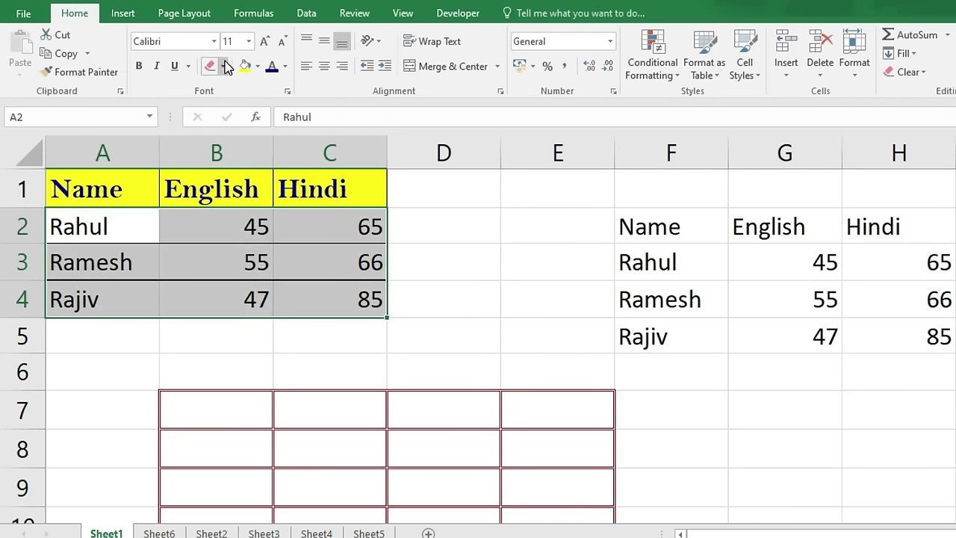
pyautogui.click(222, 66)
pyautogui.click(260, 437)
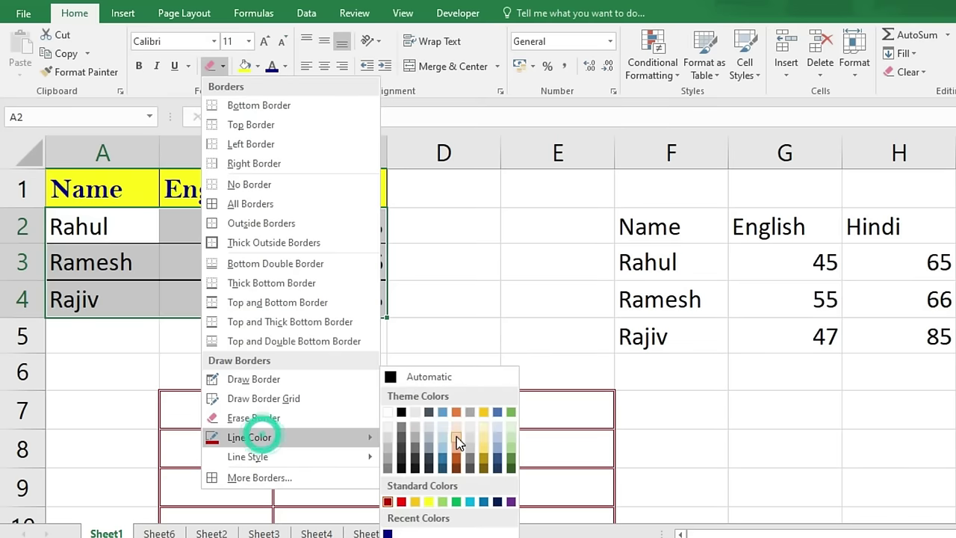
pyautogui.click(401, 412)
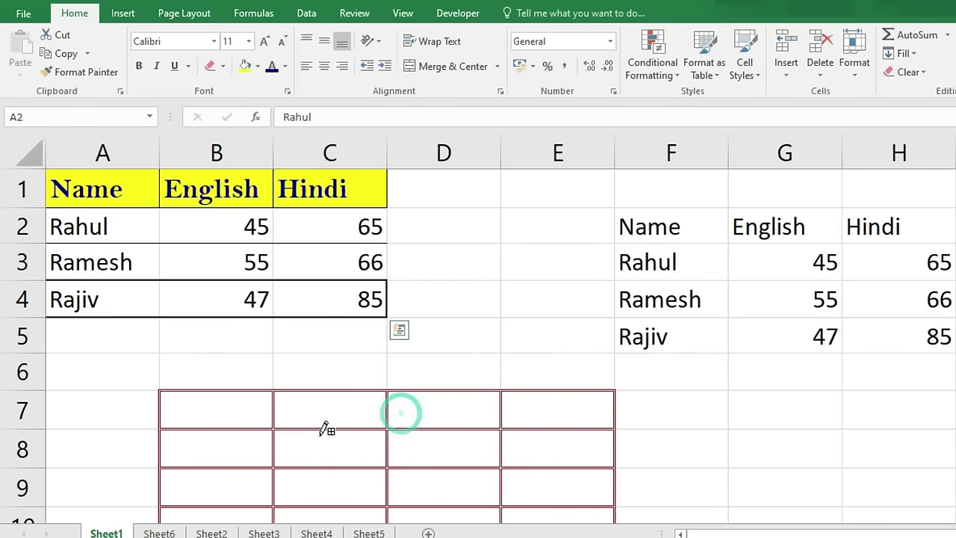
pyautogui.click(222, 67)
pyautogui.moveTo(249, 457)
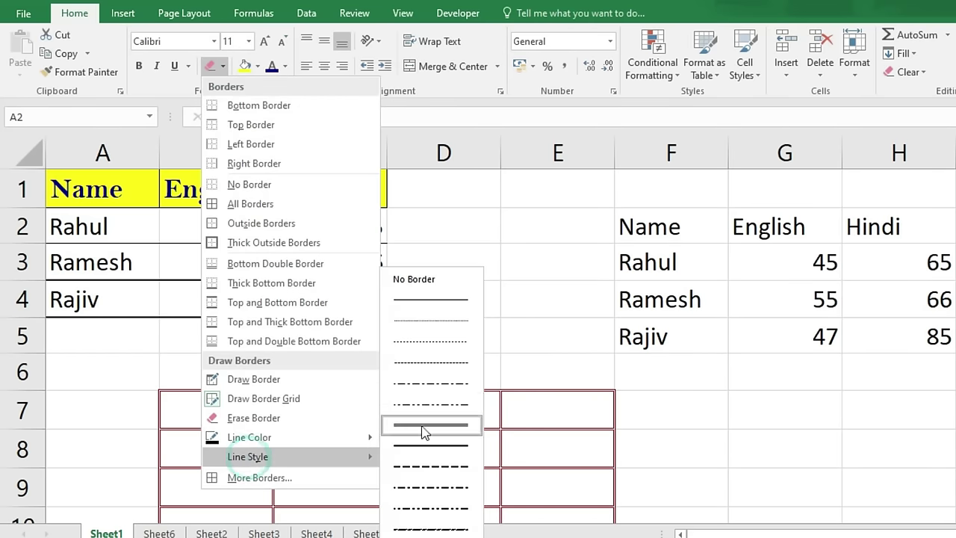
pyautogui.click(447, 288)
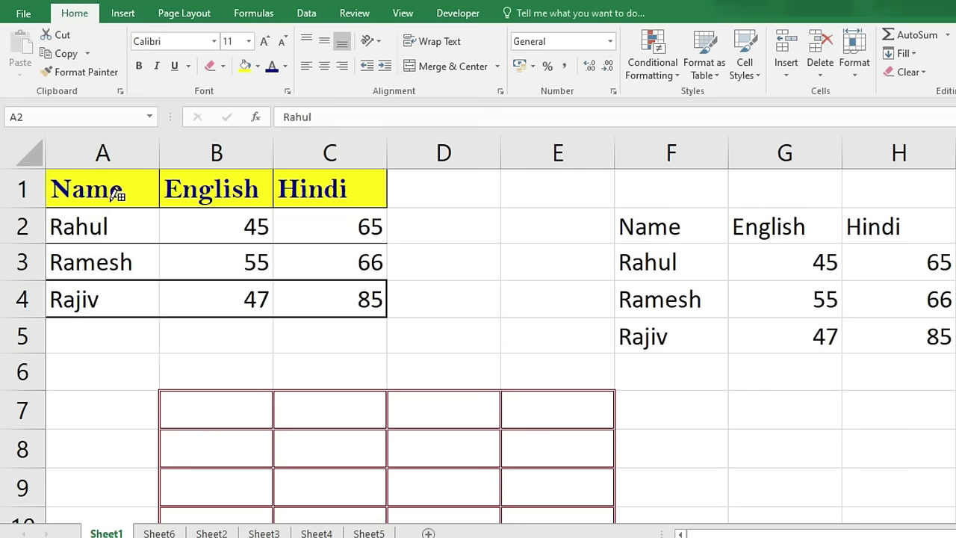
pyautogui.press('Escape')
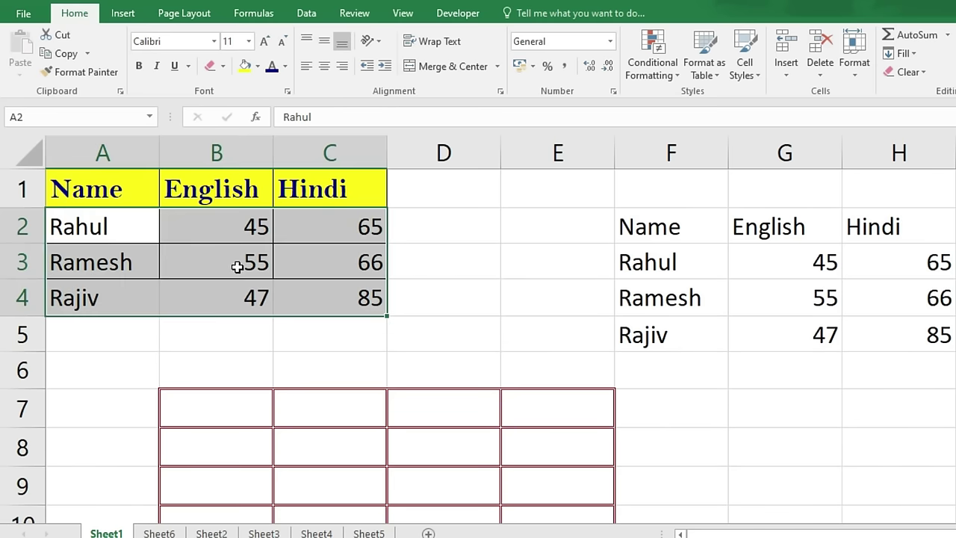
# Step: Apply All Borders to the student rows in cells A2:C4
pyautogui.click(223, 65)
pyautogui.click(254, 208)
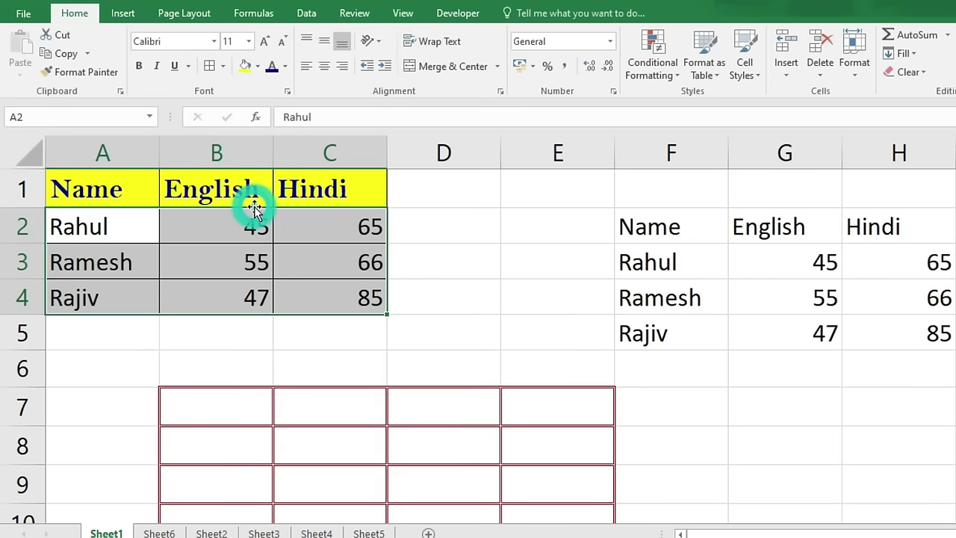
pyautogui.click(207, 358)
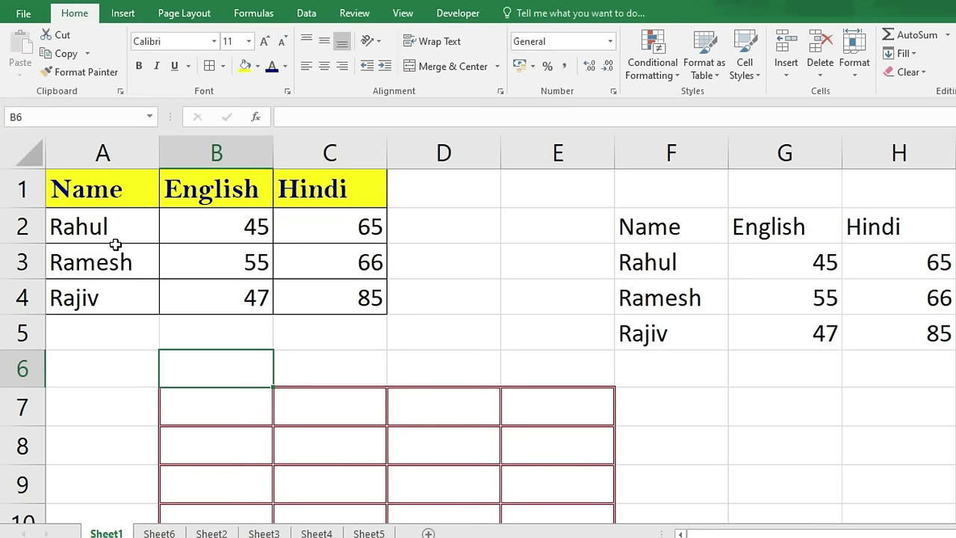
# Step: Copy the formatting of header cell A1 to the header cells F2:H2 with Format Painter
pyautogui.click(108, 193)
pyautogui.moveTo(205, 193); pyautogui.dragTo(142, 191)
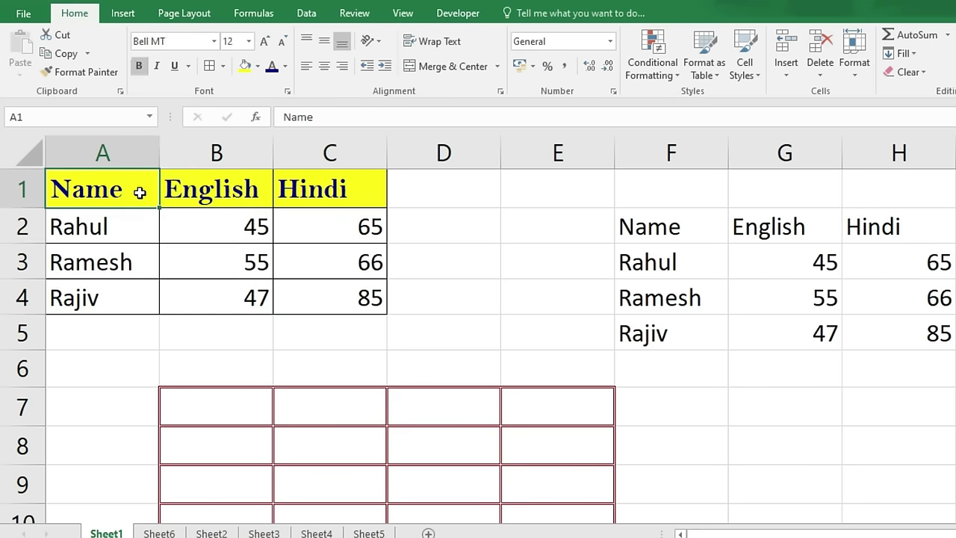
pyautogui.click(82, 72)
pyautogui.moveTo(632, 215); pyautogui.dragTo(952, 215)
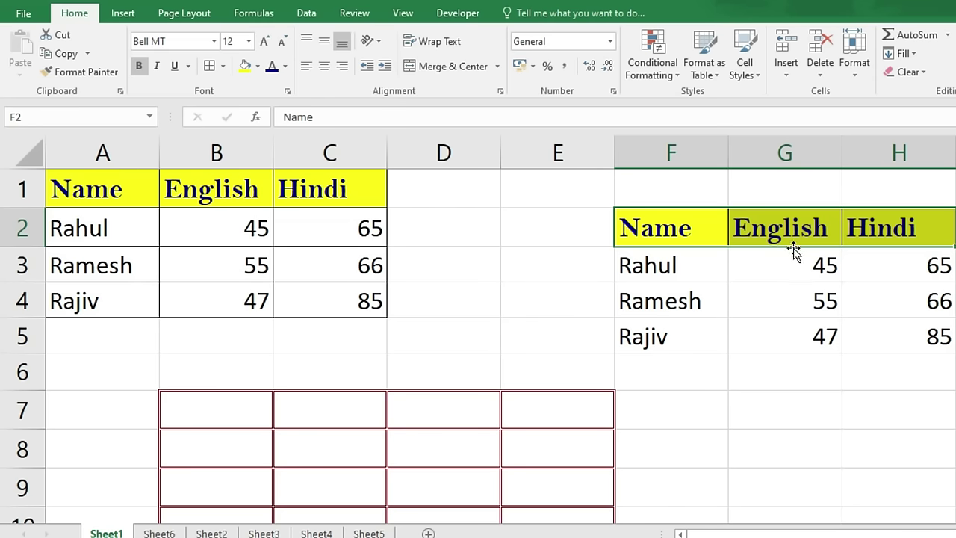
# Step: Copy the formatting of cell A2 to the data cells F3:H5 with Format Painter
pyautogui.click(97, 238)
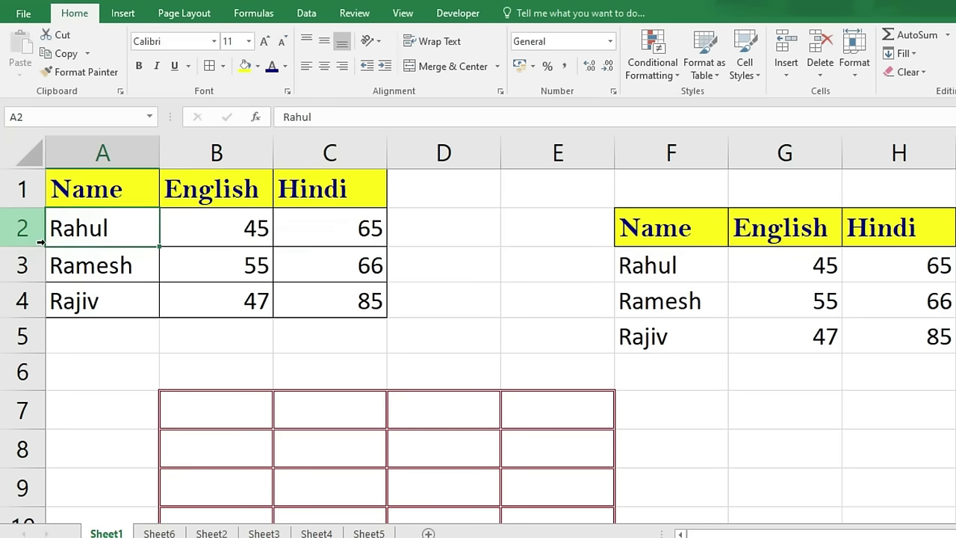
pyautogui.click(81, 73)
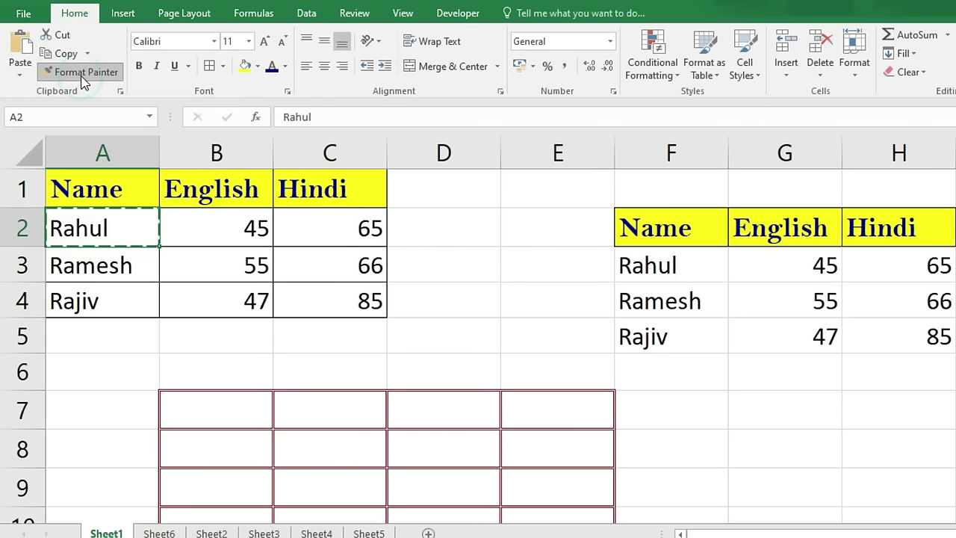
pyautogui.moveTo(642, 265)
pyautogui.mouseDown()
pyautogui.moveTo(881, 307)
pyautogui.moveTo(838, 336)
pyautogui.mouseUp()
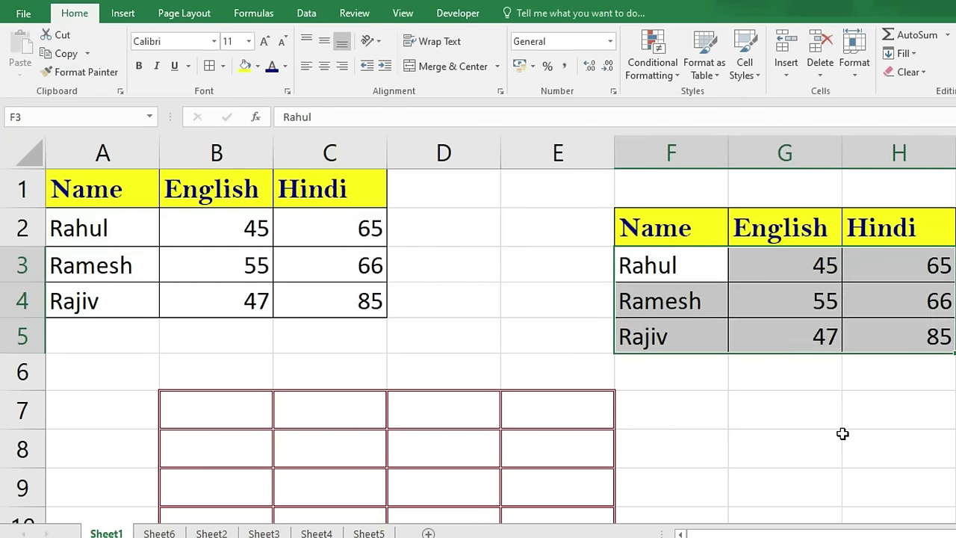
pyautogui.click(843, 434)
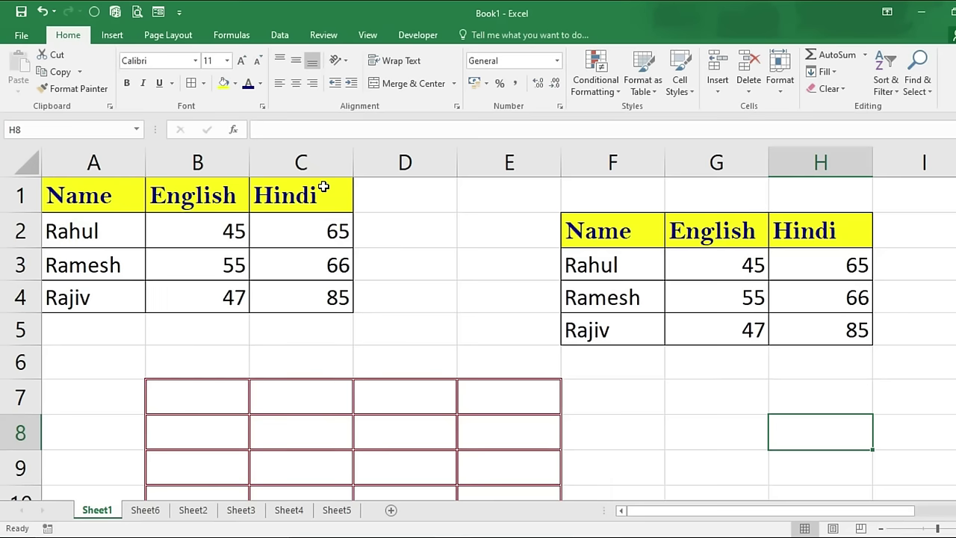
# Step: Widen columns A, B and C of the first marks table
pyautogui.moveTo(144, 161); pyautogui.dragTo(211, 186)
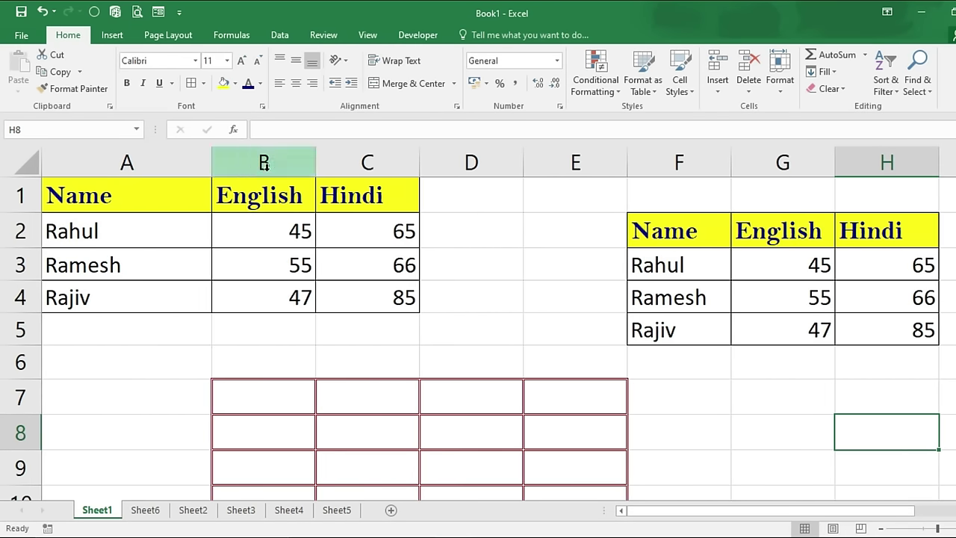
pyautogui.moveTo(316, 160); pyautogui.dragTo(406, 214)
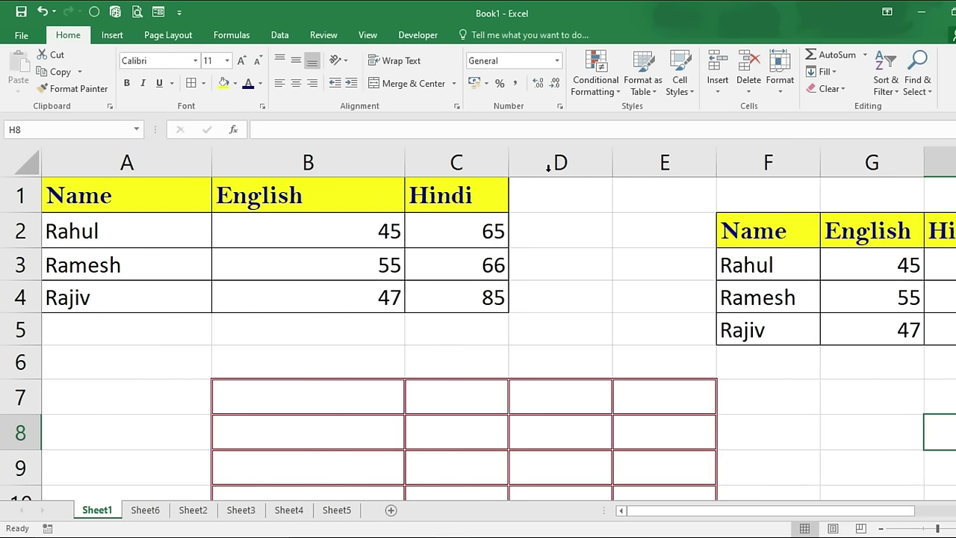
pyautogui.moveTo(508, 160); pyautogui.dragTo(614, 207)
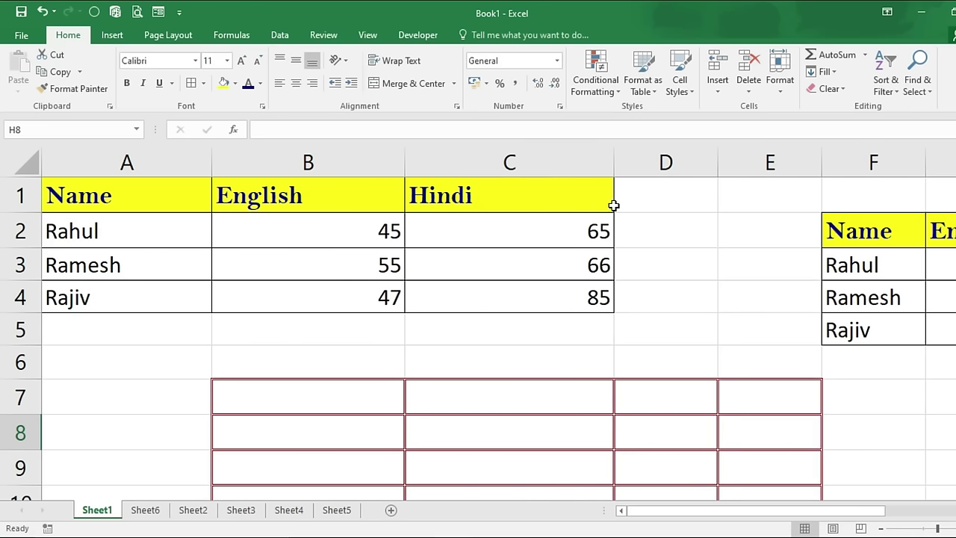
# Step: Select the marks table A1:C4 and set its row height to 30
pyautogui.click(103, 197)
pyautogui.moveTo(102, 196); pyautogui.dragTo(459, 292)
pyautogui.click(782, 82)
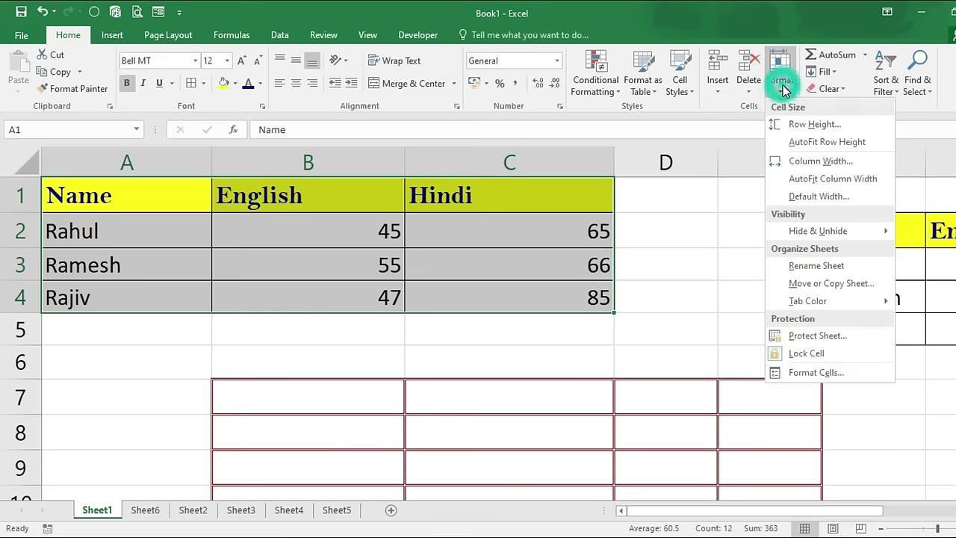
pyautogui.click(809, 124)
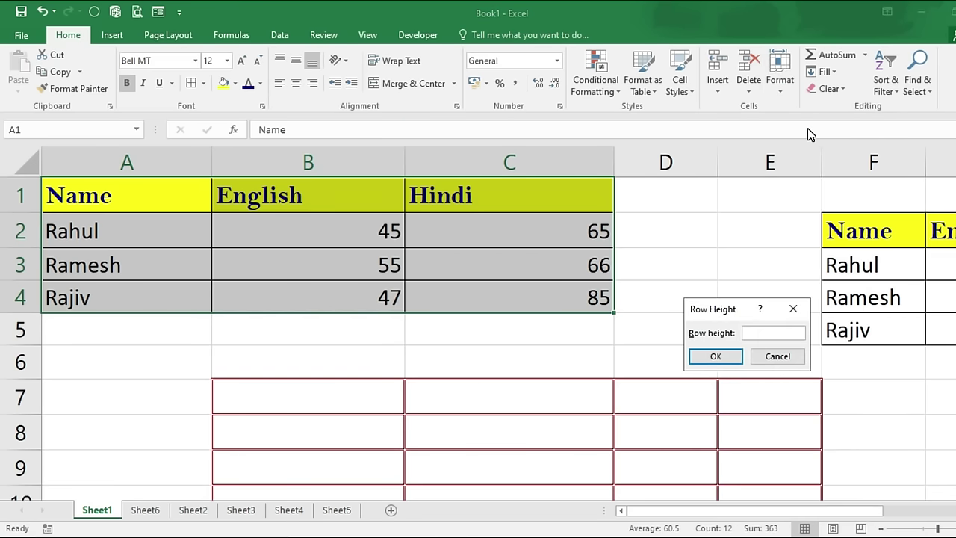
pyautogui.write('30')
pyautogui.press('Return')
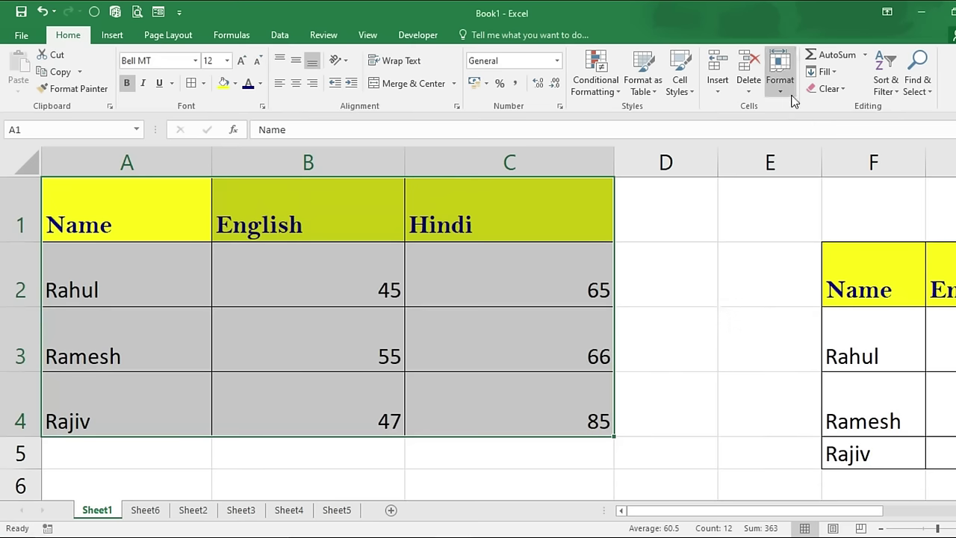
# Step: Set the row height of the selected table rows 1 to 4 to 5
pyautogui.click(785, 94)
pyautogui.click(801, 125)
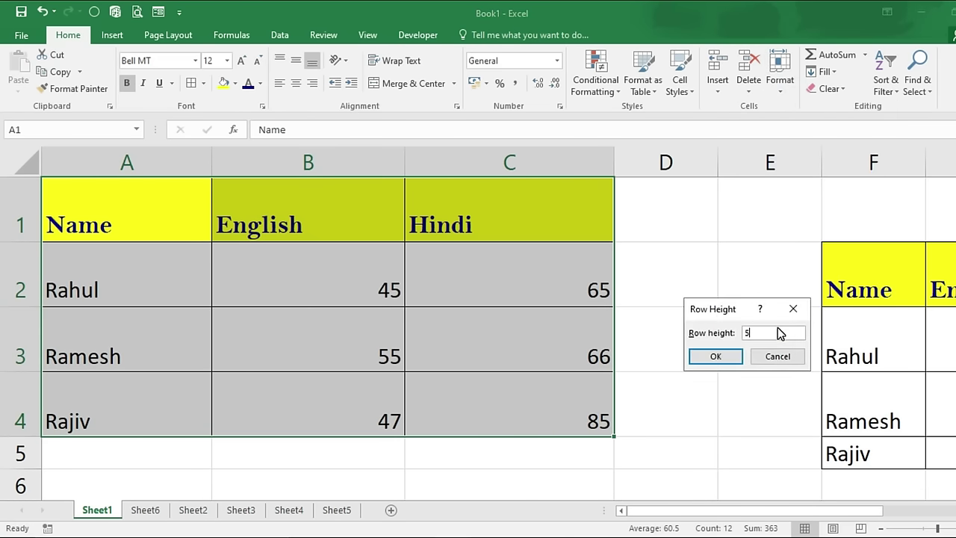
pyautogui.write('5')
pyautogui.press('Return')
# Step: Set the row height of the selected table rows 1 to 4 to 50
pyautogui.click(780, 81)
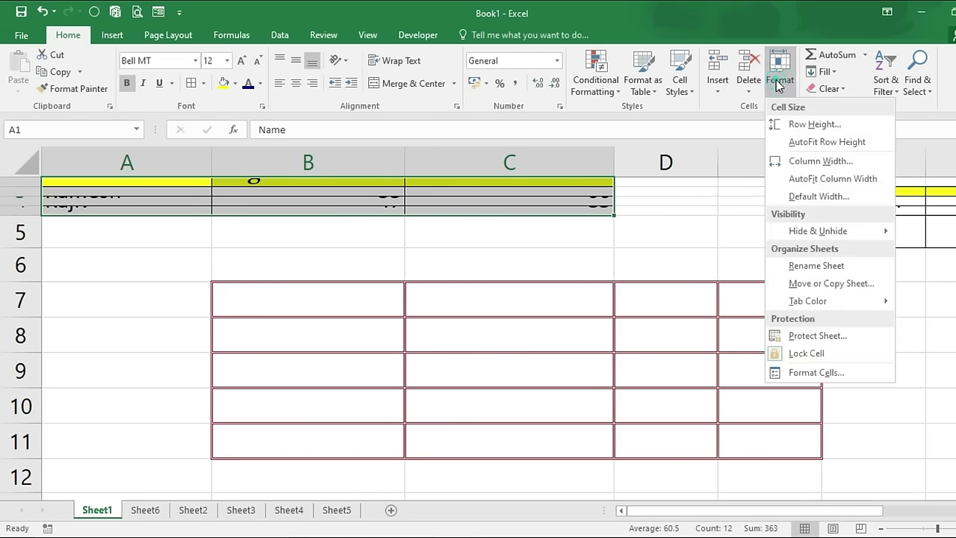
pyautogui.click(795, 129)
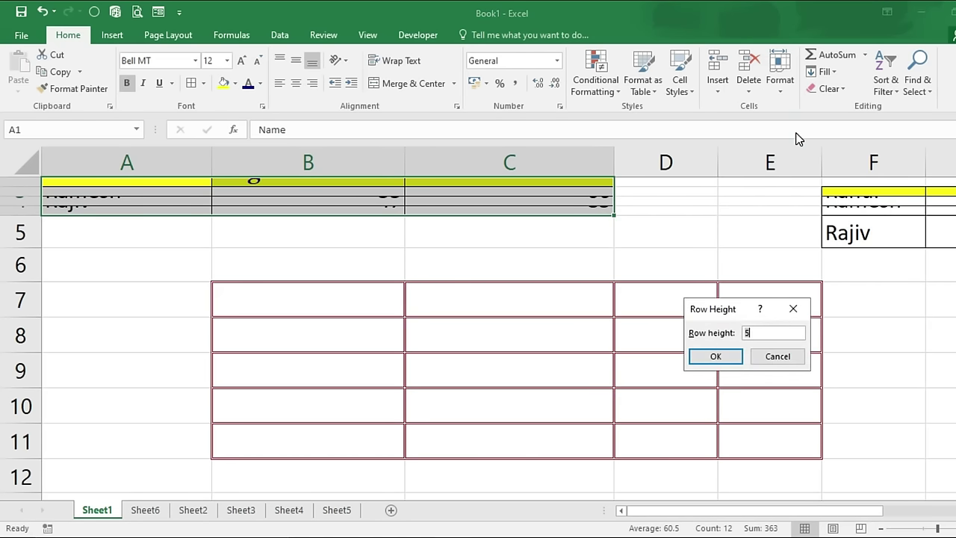
pyautogui.write('50')
pyautogui.press('Return')
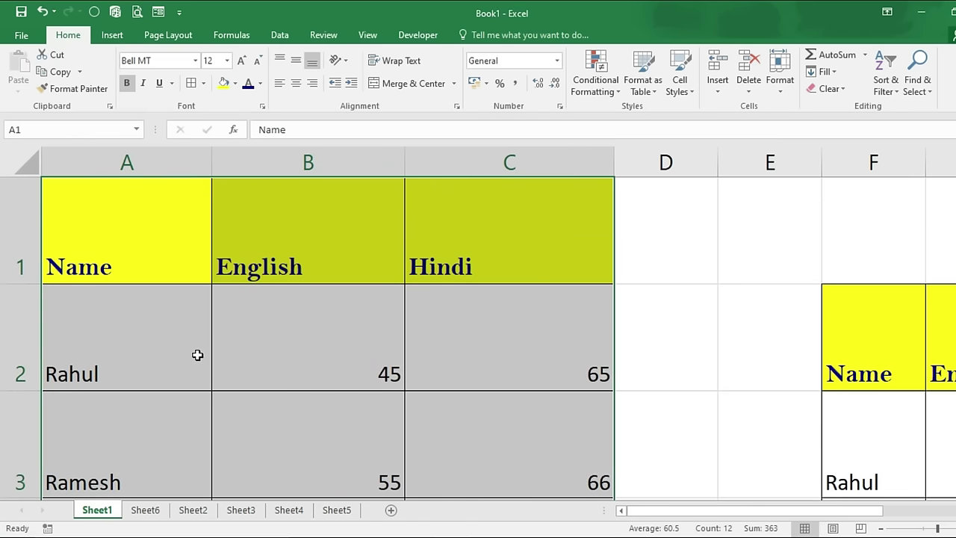
# Step: Try top, middle and bottom vertical alignment on the selected marks table A1:C4, ending with top alignment
pyautogui.click(279, 63)
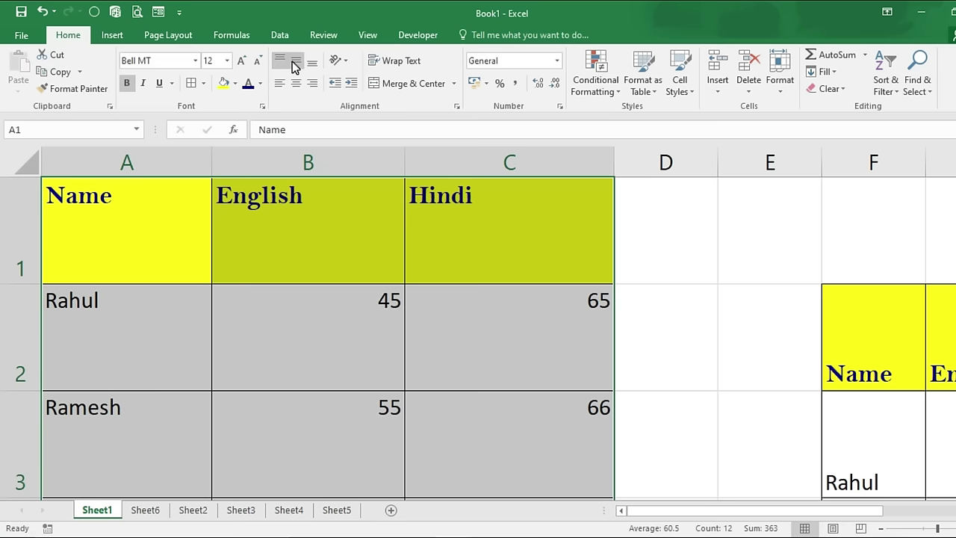
pyautogui.click(296, 64)
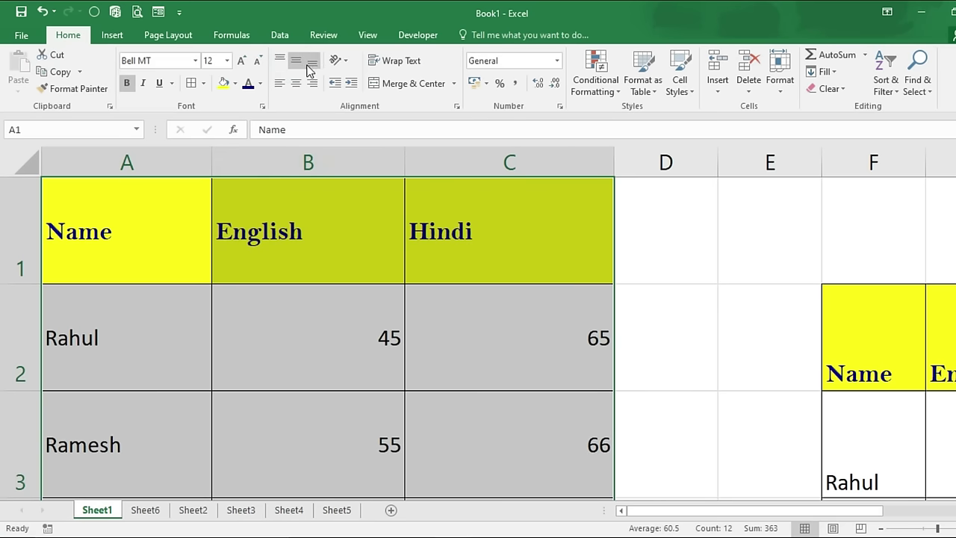
pyautogui.click(310, 69)
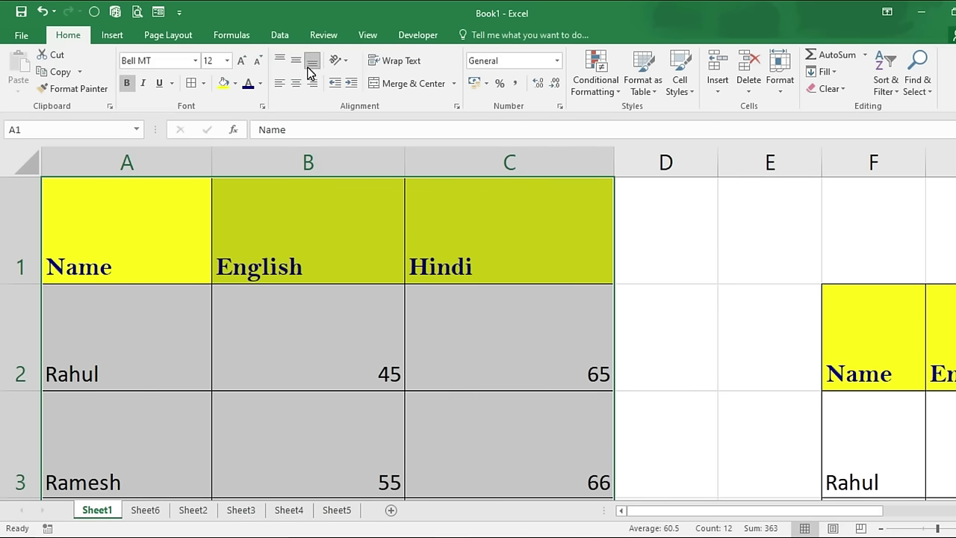
pyautogui.click(279, 62)
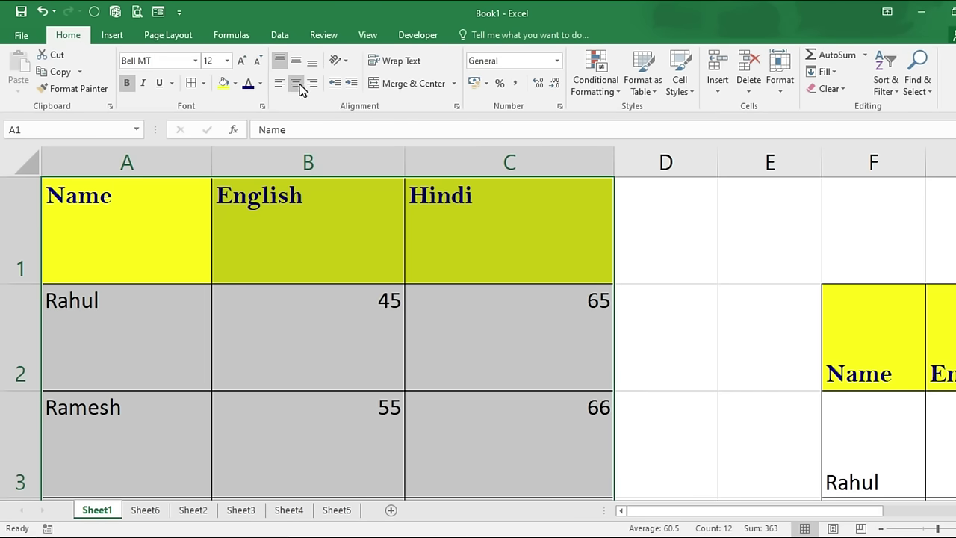
# Step: Try left and right alignment on the selected marks table, and finish with its contents centred horizontally and middle-aligned vertically
pyautogui.click(300, 87)
pyautogui.click(280, 84)
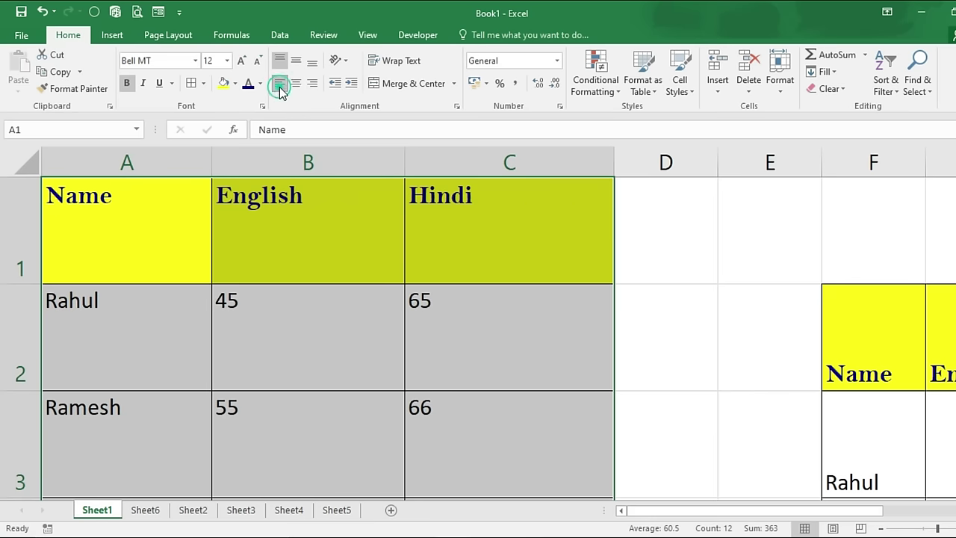
pyautogui.click(310, 85)
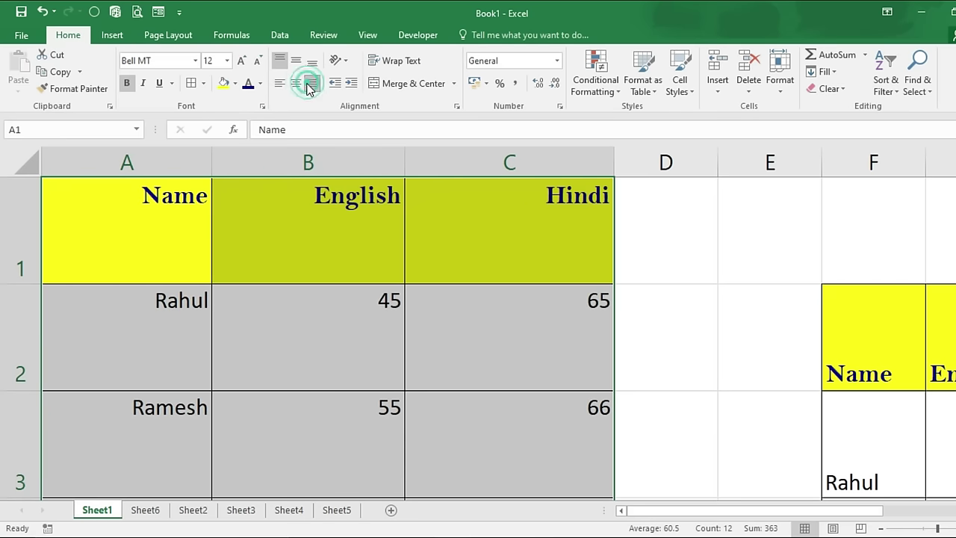
pyautogui.click(297, 84)
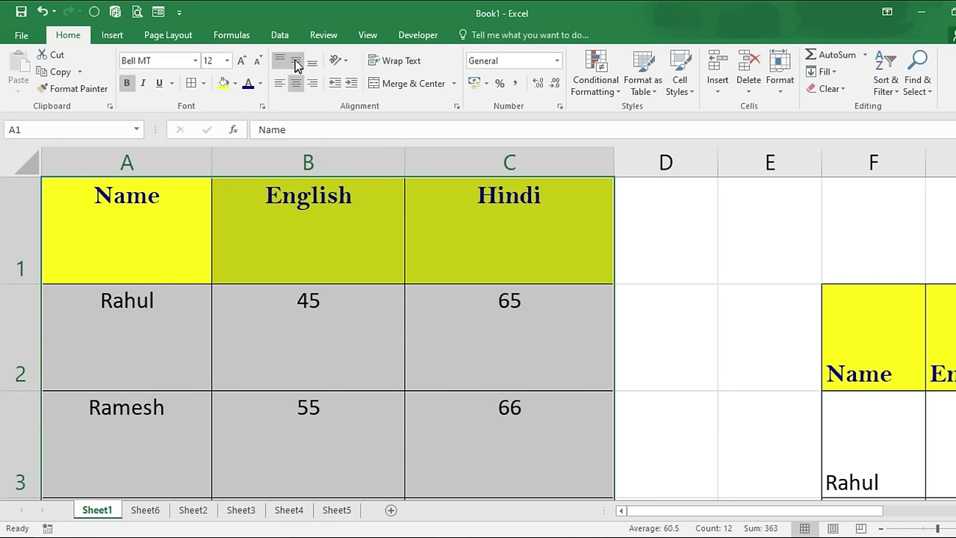
pyautogui.click(296, 62)
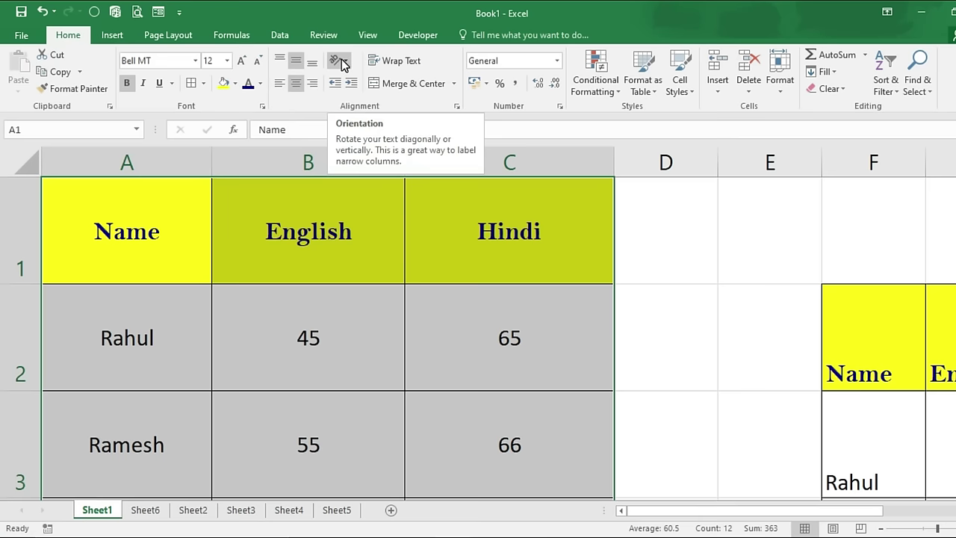
# Step: Apply the Angle Counterclockwise orientation to the name in cell A2
pyautogui.click(305, 337)
pyautogui.click(180, 338)
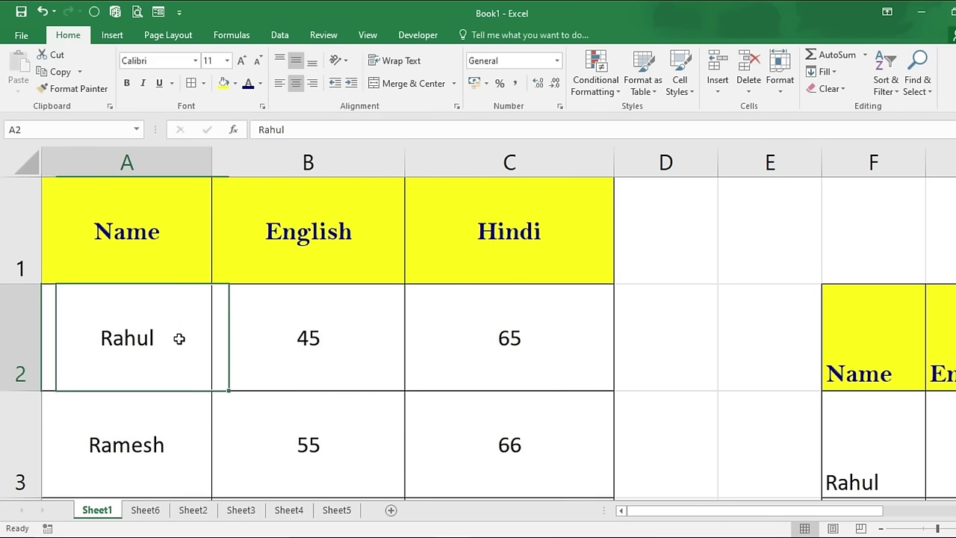
pyautogui.click(336, 61)
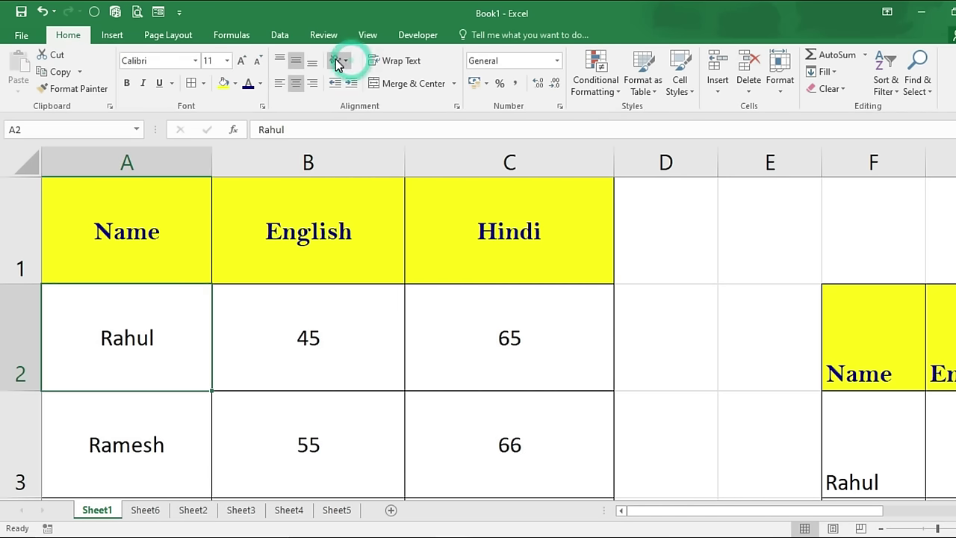
pyautogui.click(352, 77)
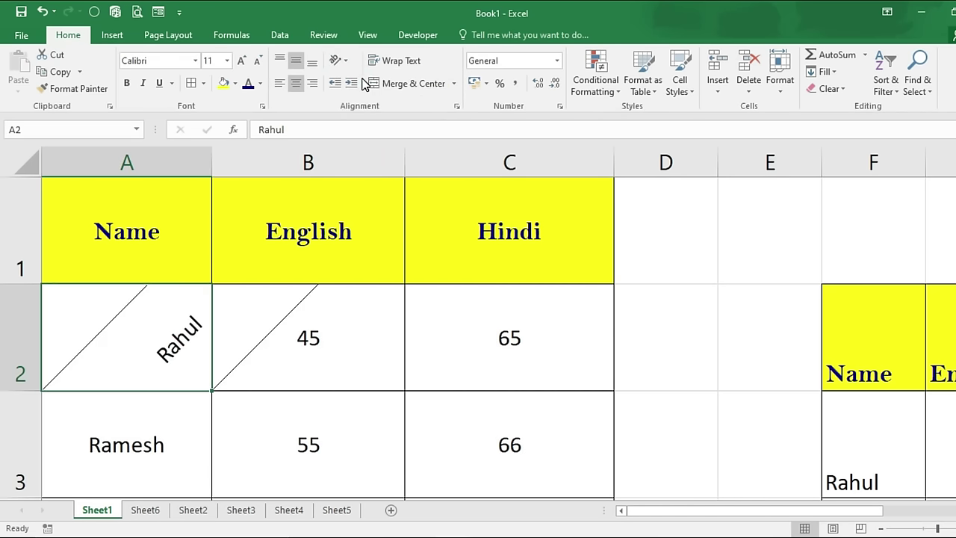
# Step: Change the orientation of cell A2 to Vertical Text, followed by Rotate Text Down
pyautogui.click(343, 63)
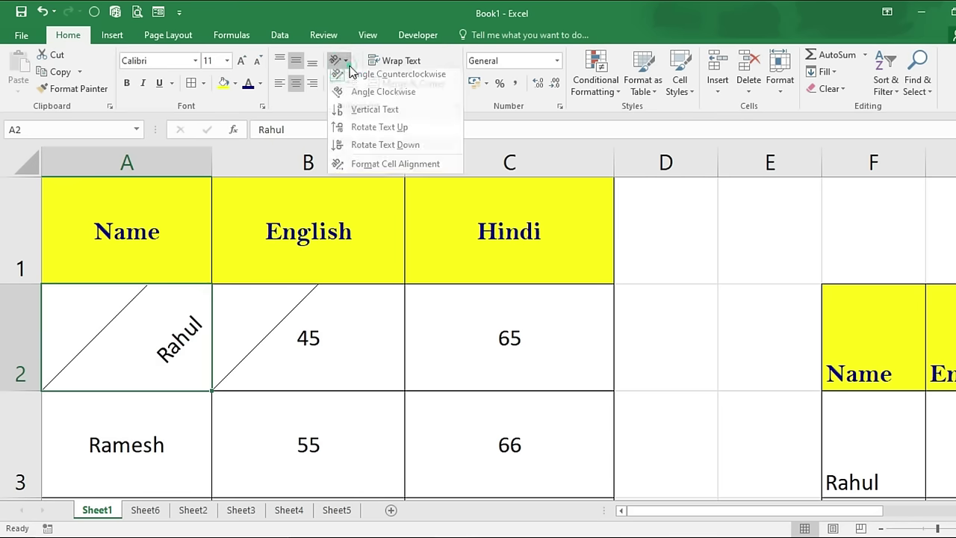
pyautogui.click(370, 110)
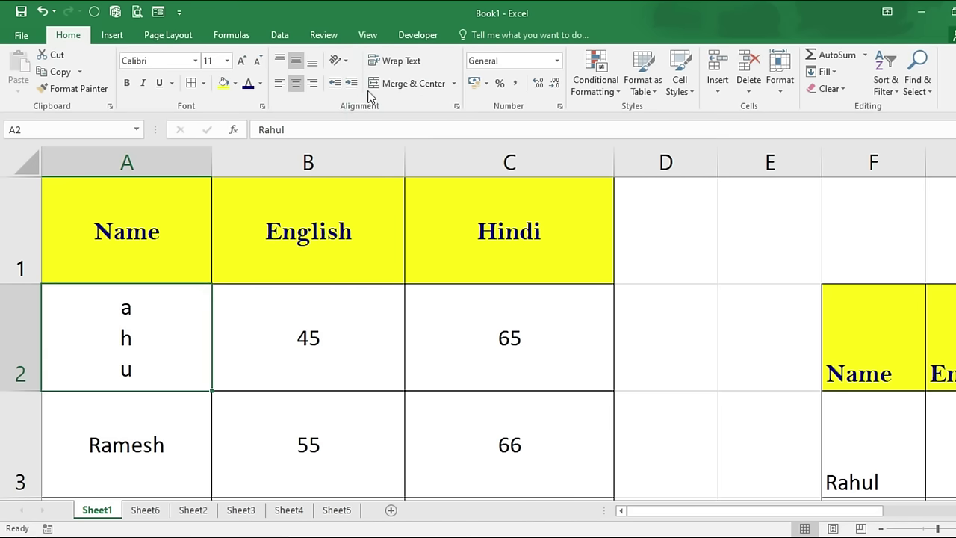
pyautogui.click(337, 60)
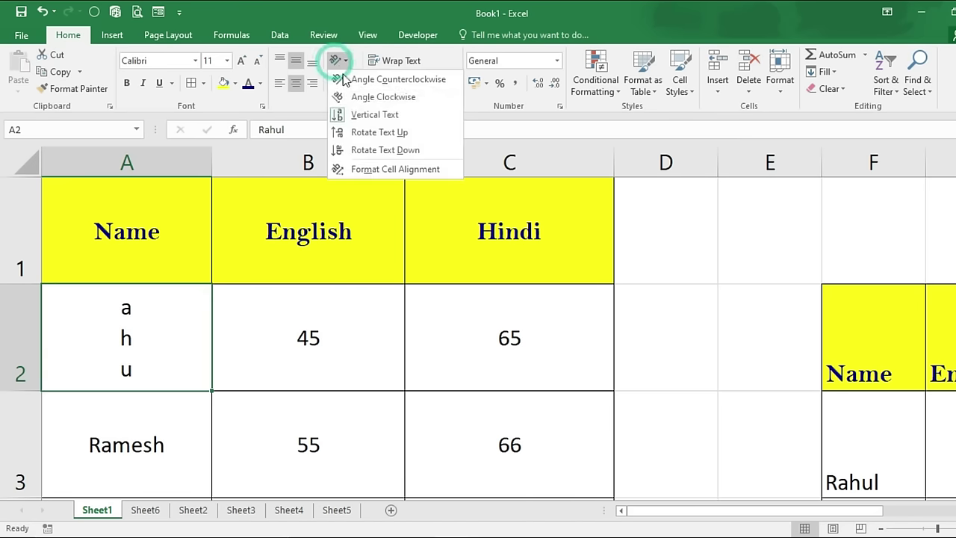
pyautogui.click(371, 134)
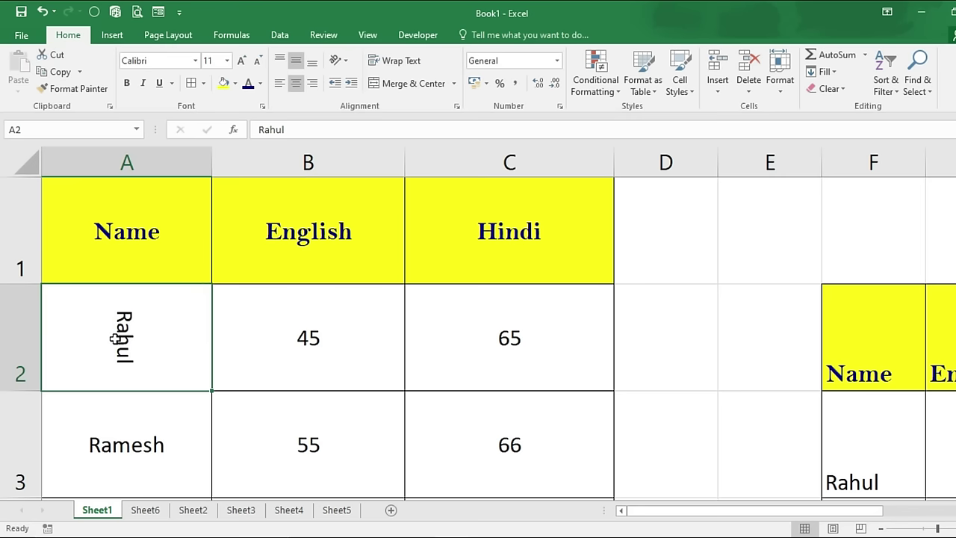
# Step: Set the text orientation of cell A2 to 0 degrees in the cell alignment settings
pyautogui.click(337, 60)
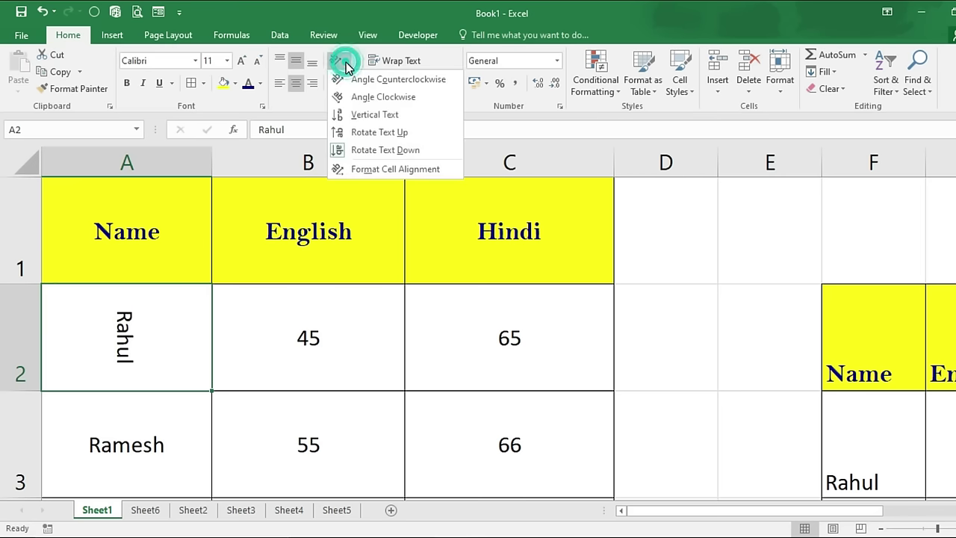
pyautogui.click(381, 169)
pyautogui.moveTo(866, 331); pyautogui.dragTo(849, 331)
pyautogui.write('0')
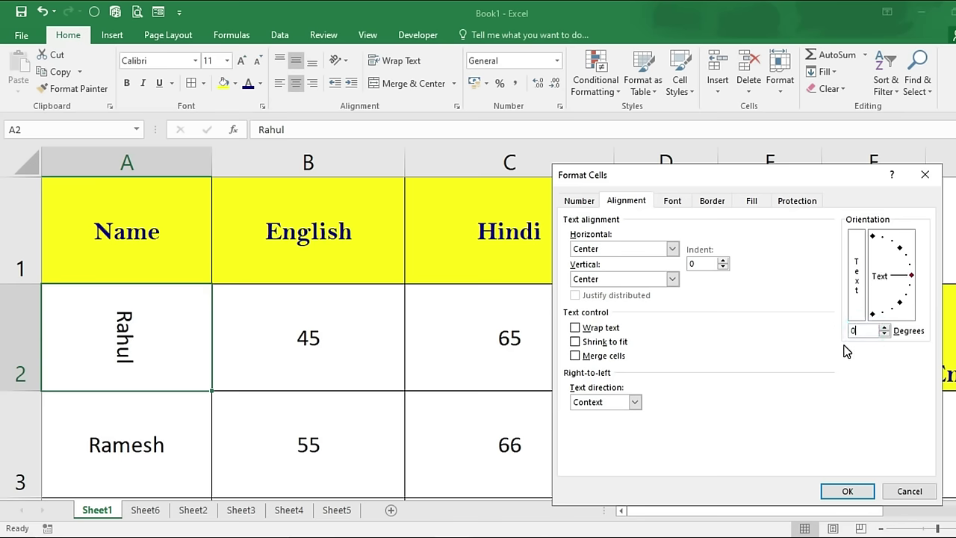
pyautogui.click(847, 491)
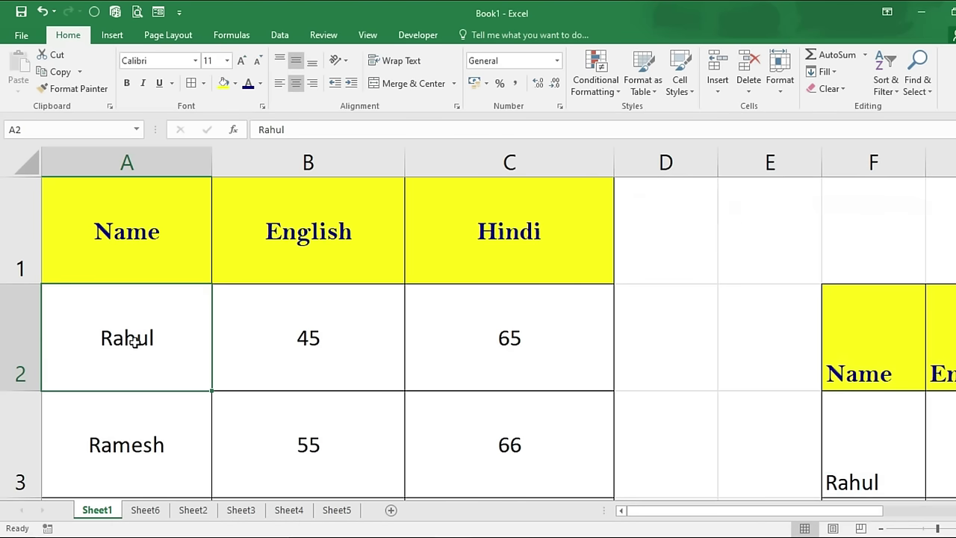
# Step: Increase the indent of the English mark in cell B2 several times
pyautogui.press('Right')
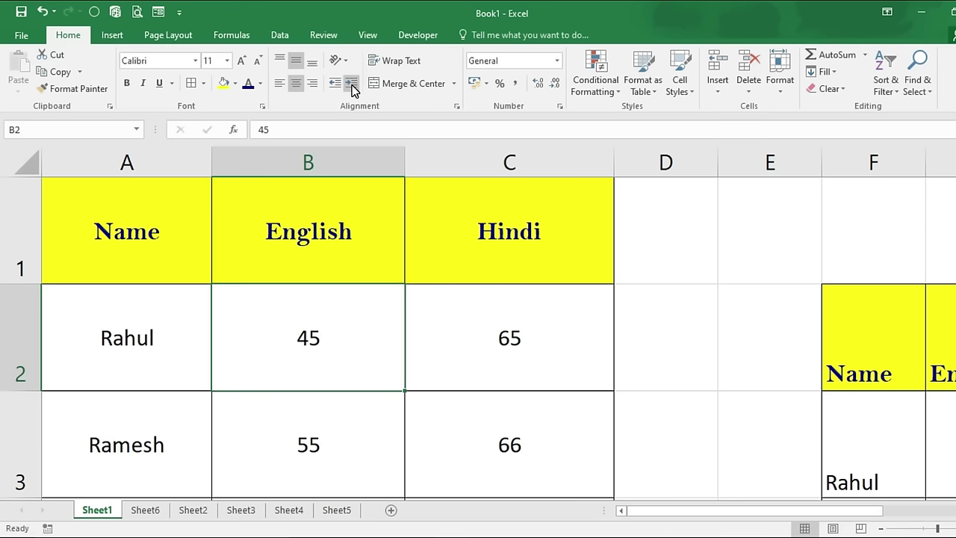
pyautogui.click(299, 334)
pyautogui.click(353, 83)
pyautogui.click(353, 83)
pyautogui.click(351, 83)
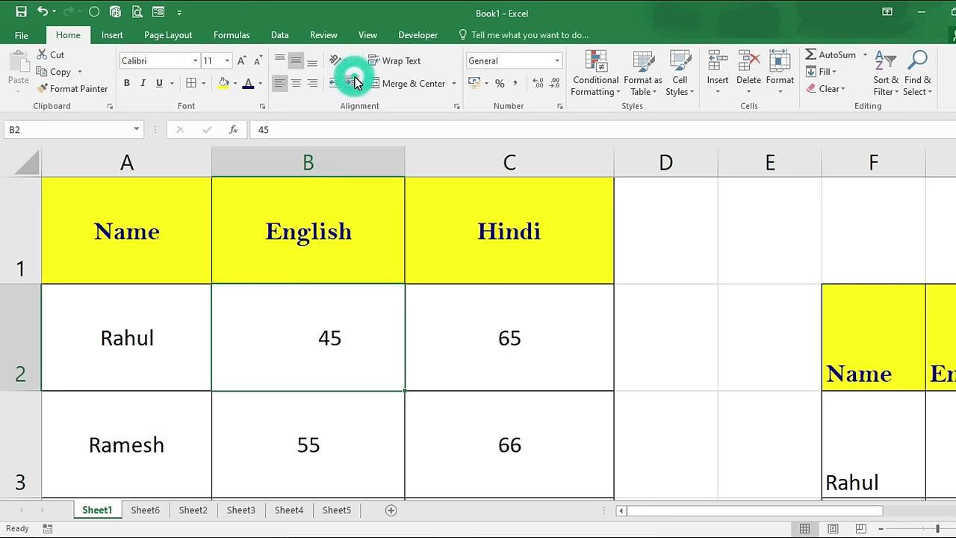
# Step: Decrease the indent of cell B2 back to the cell's left edge and centre the mark horizontally
pyautogui.click(338, 84)
pyautogui.click(338, 84)
pyautogui.click(338, 84)
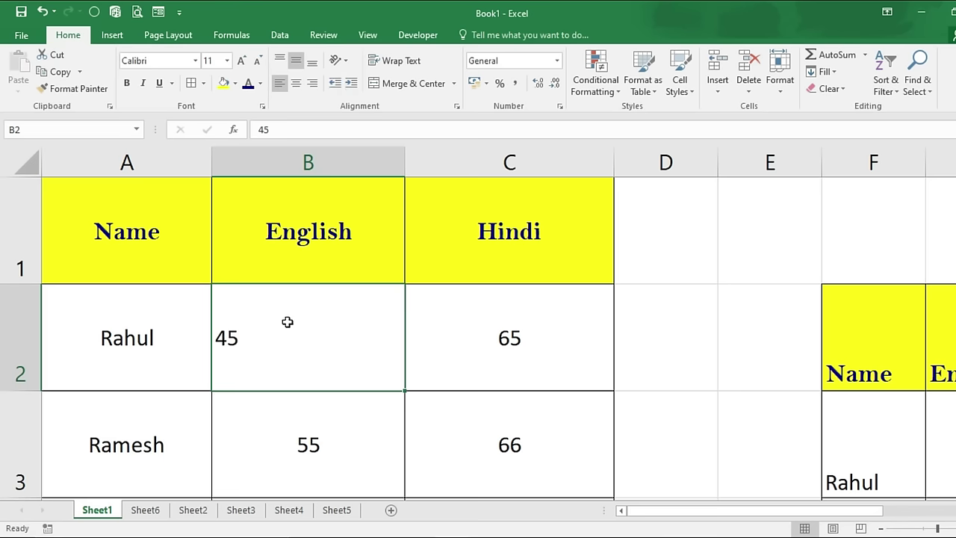
pyautogui.click(296, 84)
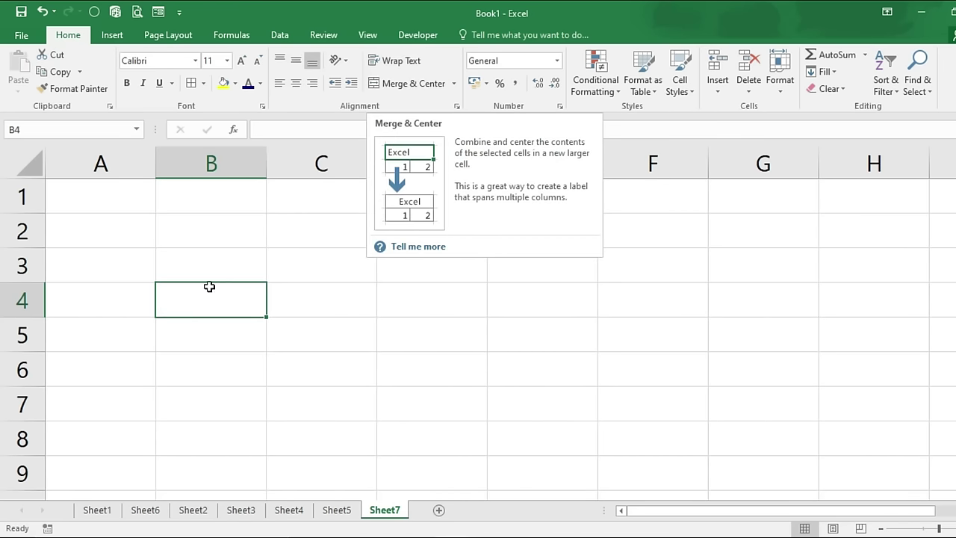
# Step: Enter the headings "Name" in A1 and "Father's Name" in B1 of the blank Sheet7
pyautogui.click(115, 208)
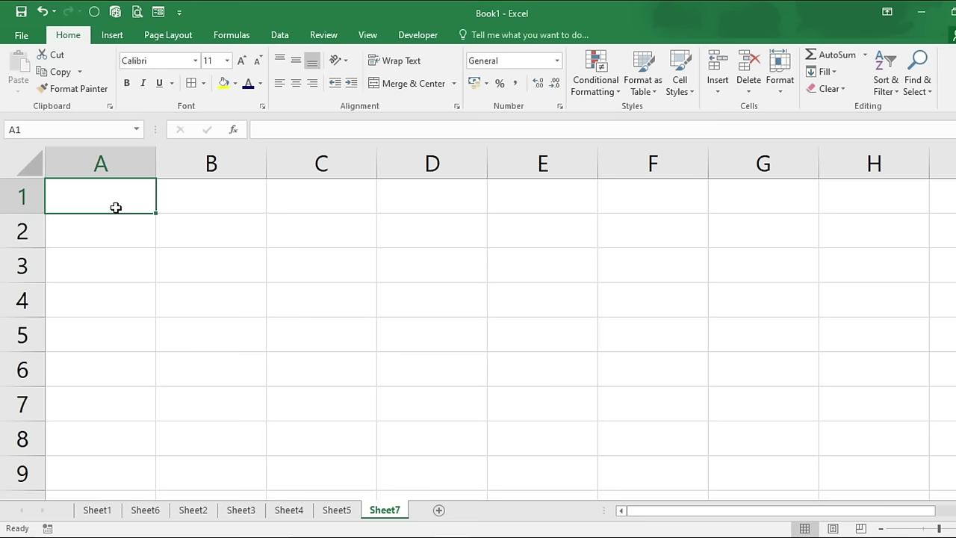
pyautogui.write('Name')
pyautogui.press('Tab')
pyautogui.write("Father's Nae")
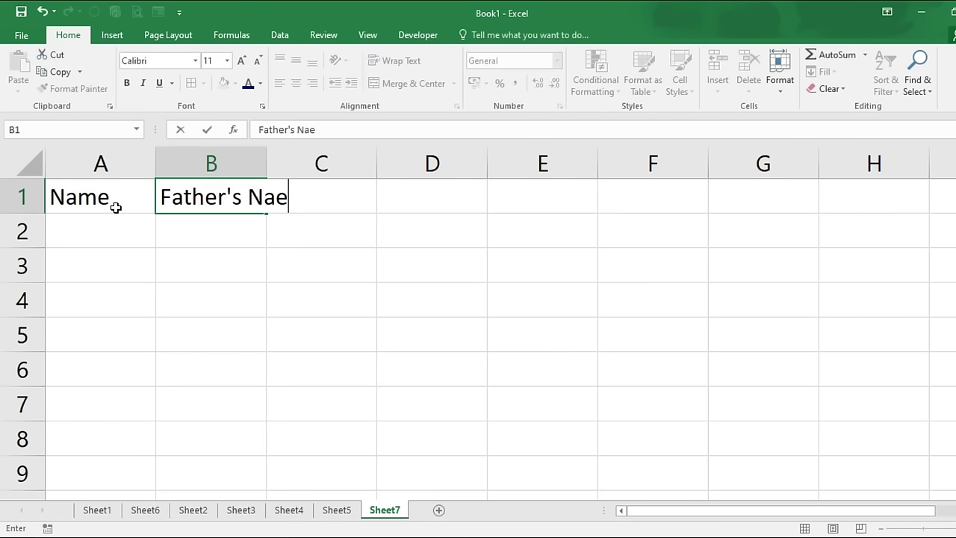
pyautogui.press('BackSpace')
pyautogui.write('me')
pyautogui.press('Tab')
# Step: Enter the headings "English" in C1, "Science" in D1 and "Pass/ Fail Result" in E1
pyautogui.write('English')
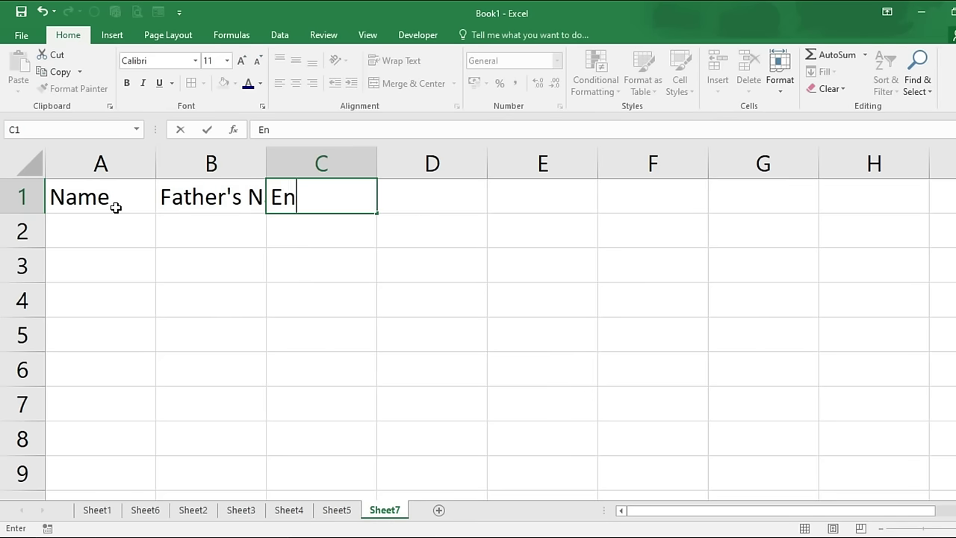
pyautogui.press('Tab')
pyautogui.write('Science')
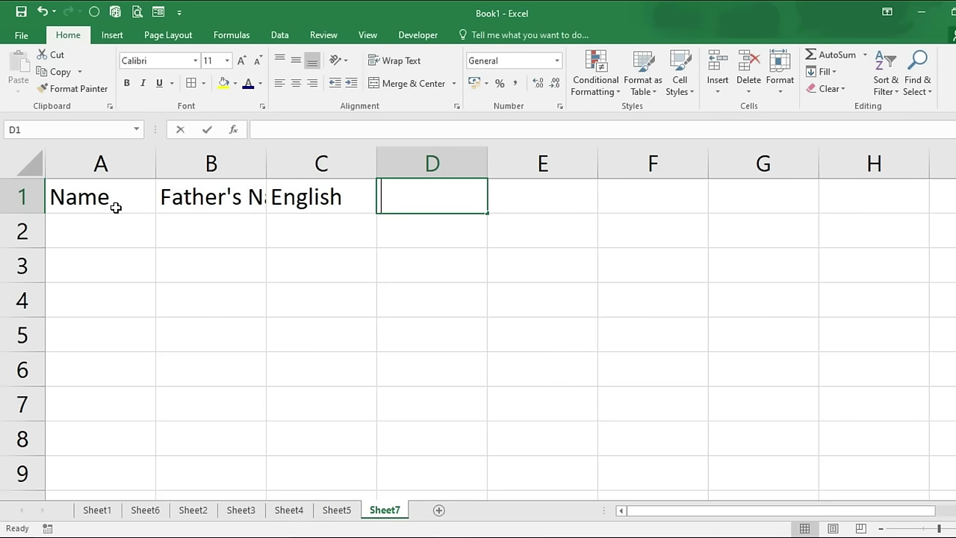
pyautogui.press('Tab')
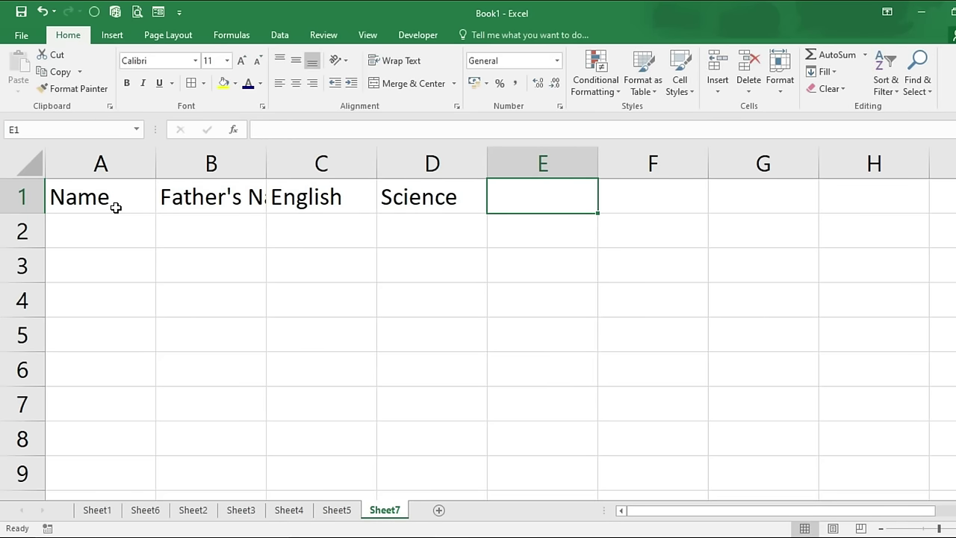
pyautogui.write('P')
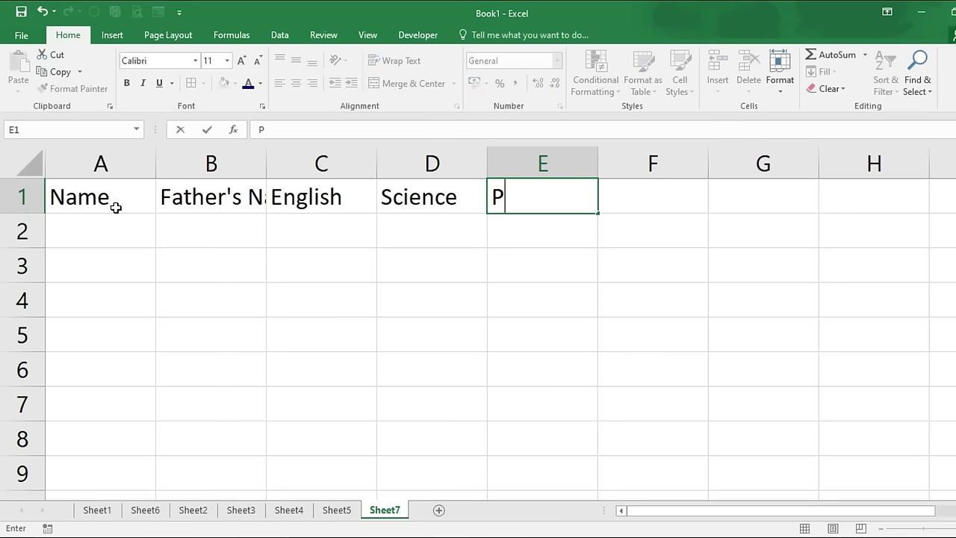
pyautogui.write('ass/ Fai')
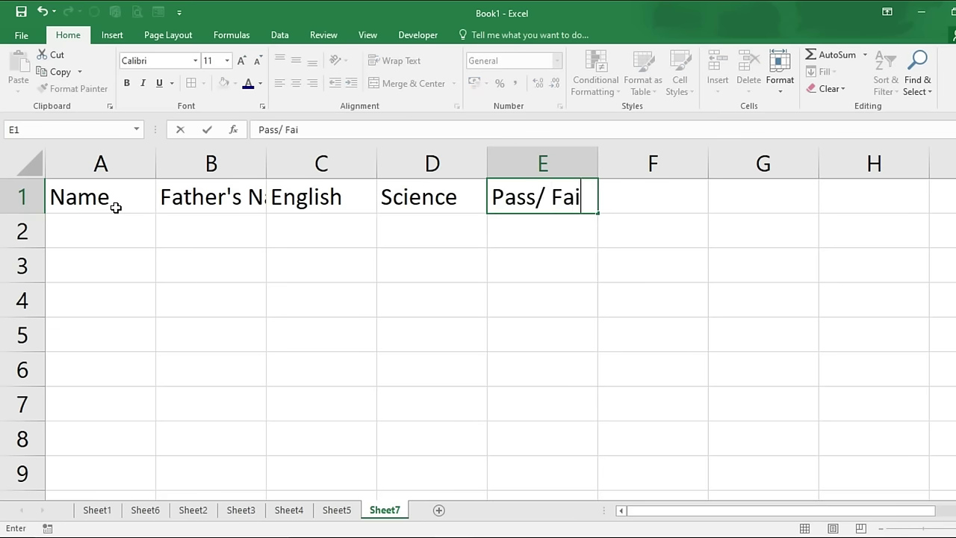
pyautogui.write('l Result')
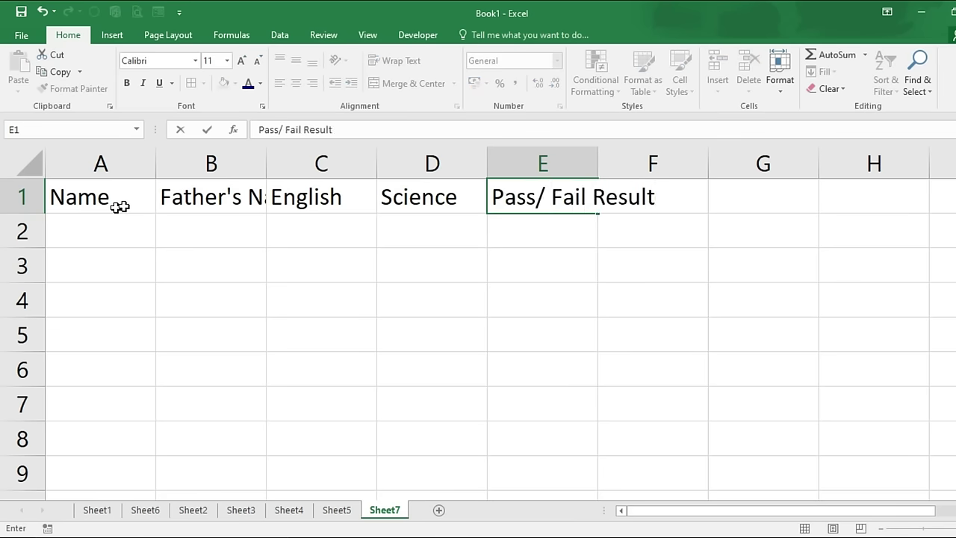
pyautogui.click(178, 270)
# Step: Wrap the text of the headings in A1:E1 and align them to the top of their cells
pyautogui.moveTo(91, 199); pyautogui.dragTo(576, 198)
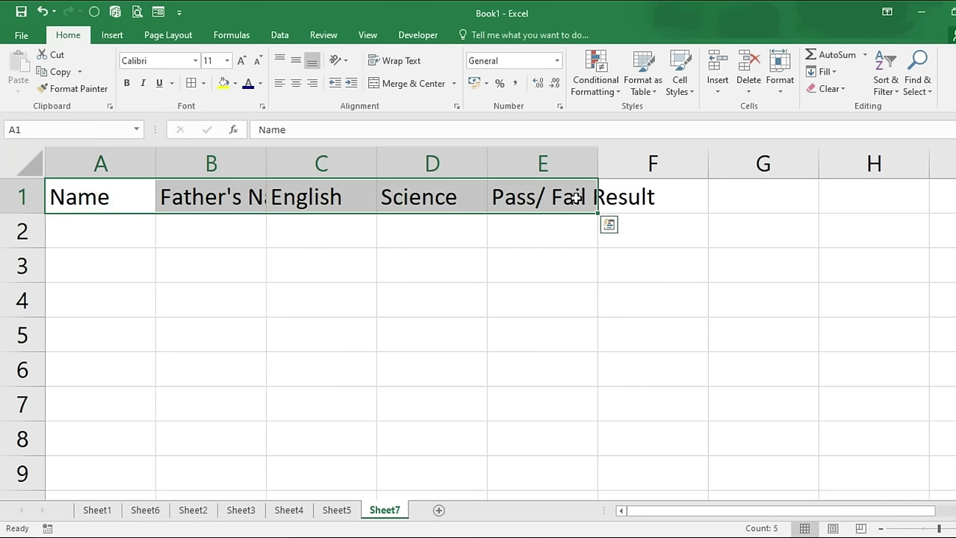
pyautogui.click(387, 62)
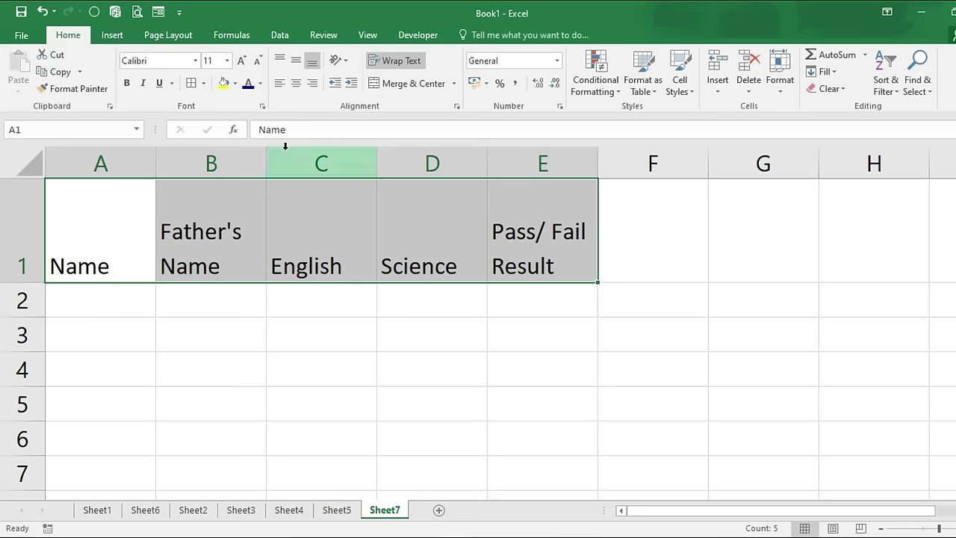
pyautogui.click(282, 62)
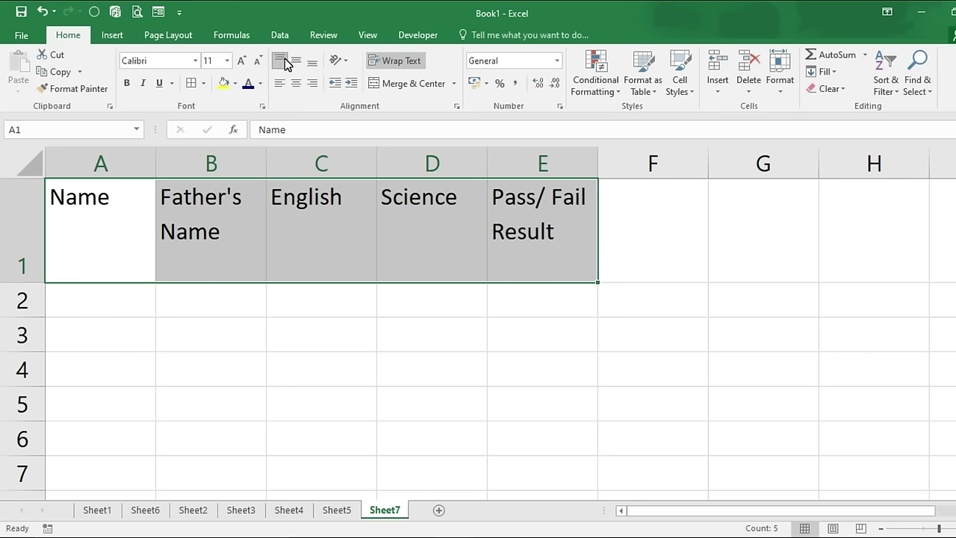
# Step: Reduce the height of row 1 to fit two text lines and centre the headings A1:E1 horizontally
pyautogui.moveTo(21, 282); pyautogui.dragTo(17, 248)
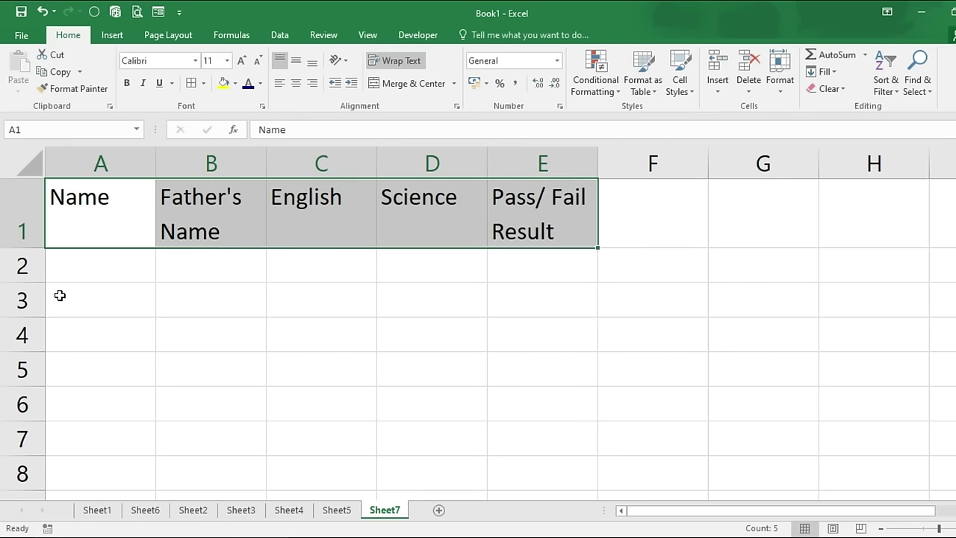
pyautogui.click(296, 83)
pyautogui.click(193, 224)
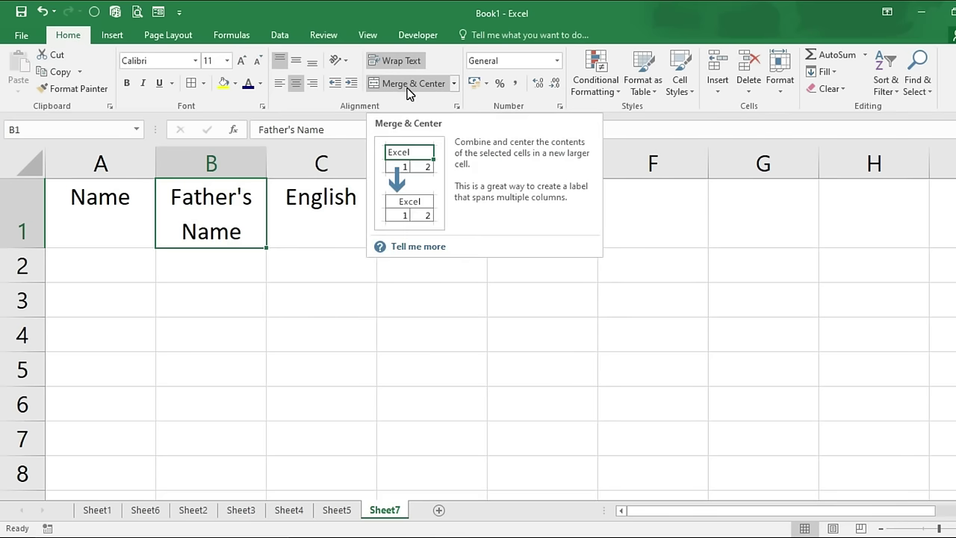
pyautogui.click(454, 83)
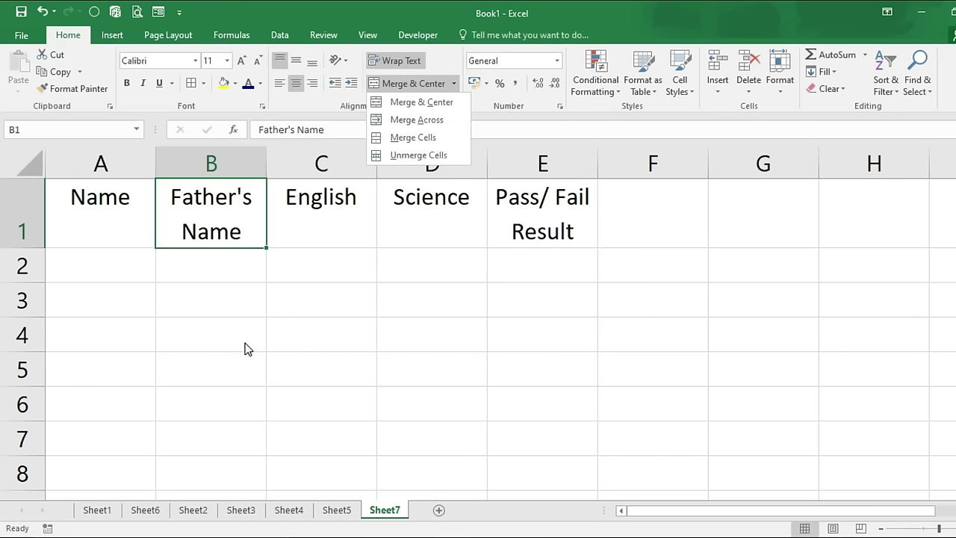
pyautogui.click(198, 335)
pyautogui.click(196, 330)
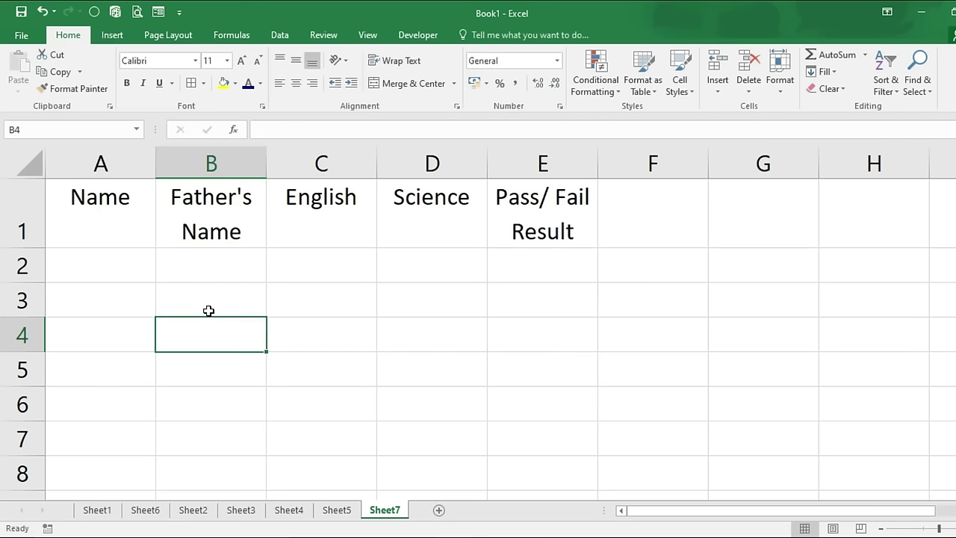
# Step: Enter a student's first name in cell B3
pyautogui.click(218, 309)
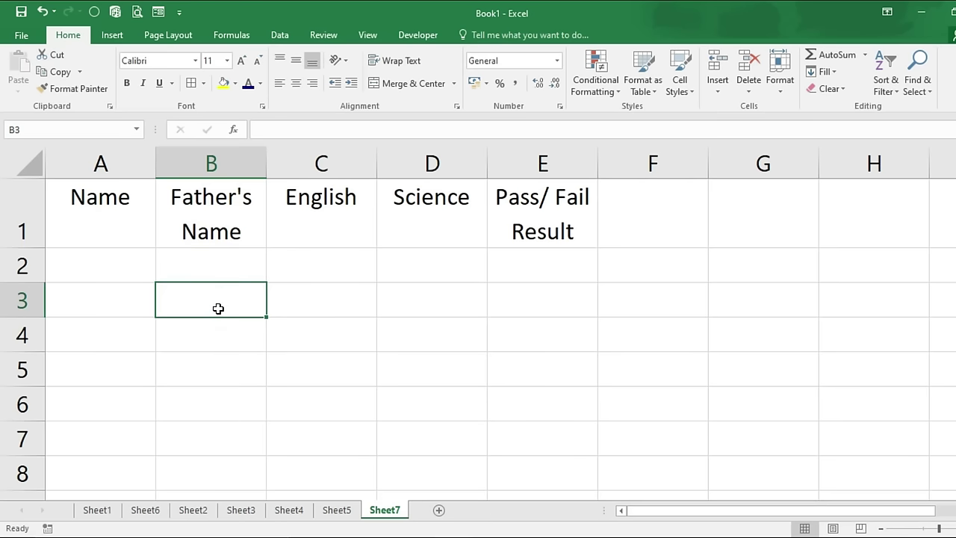
pyautogui.write('Aniket')
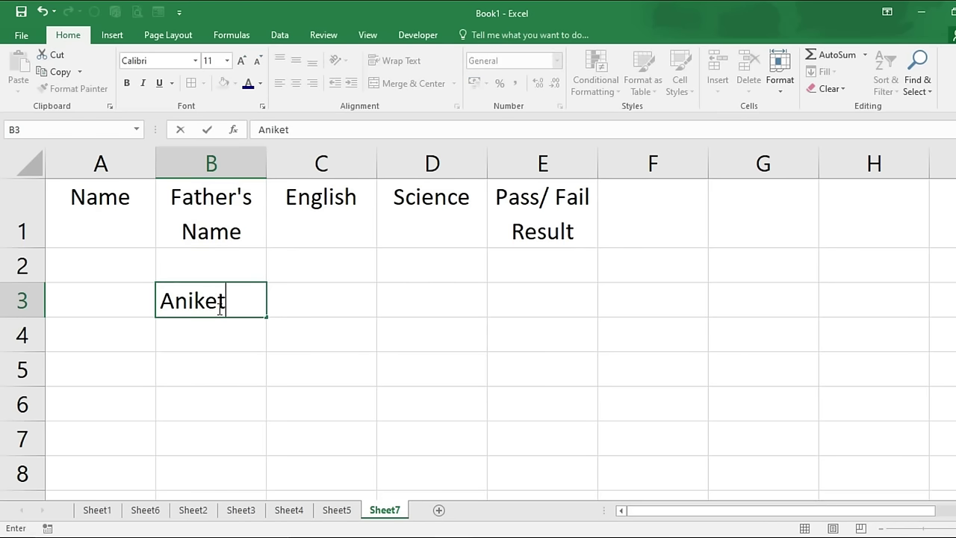
pyautogui.press('Return')
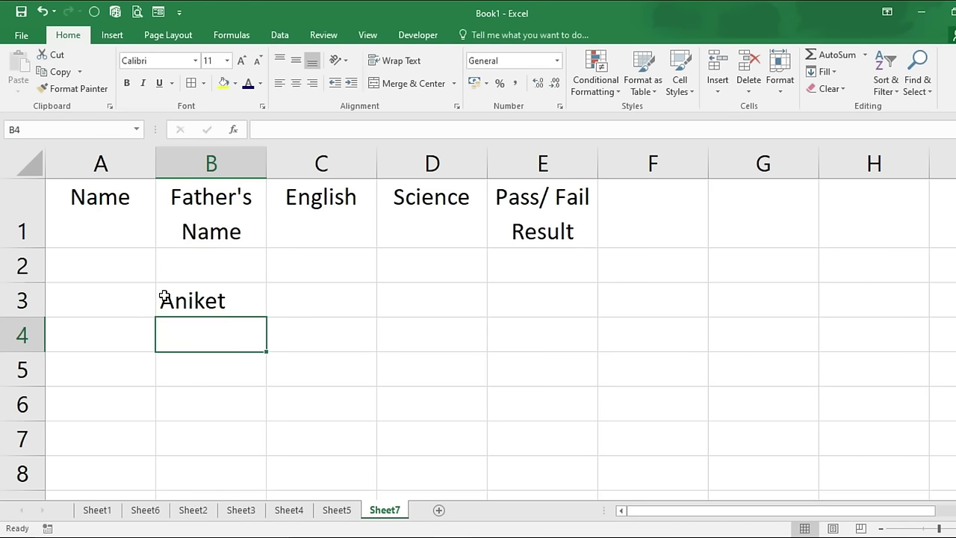
# Step: Apply all borders to the range A3:F7
pyautogui.moveTo(136, 299); pyautogui.dragTo(624, 444)
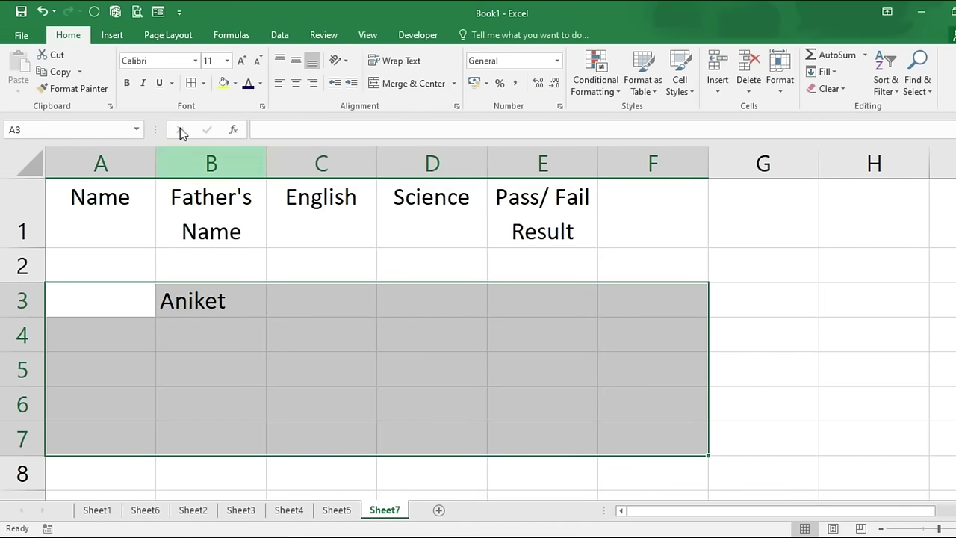
pyautogui.click(193, 83)
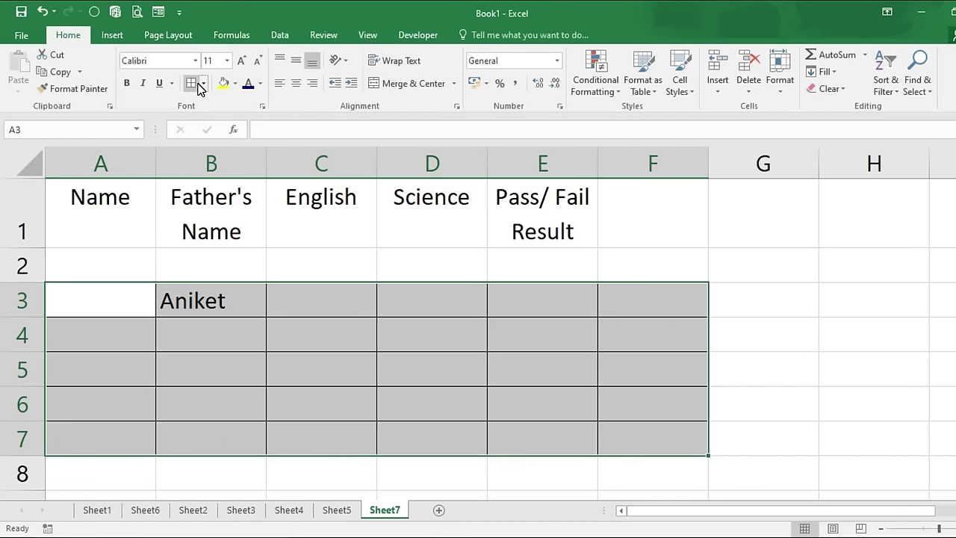
pyautogui.click(740, 309)
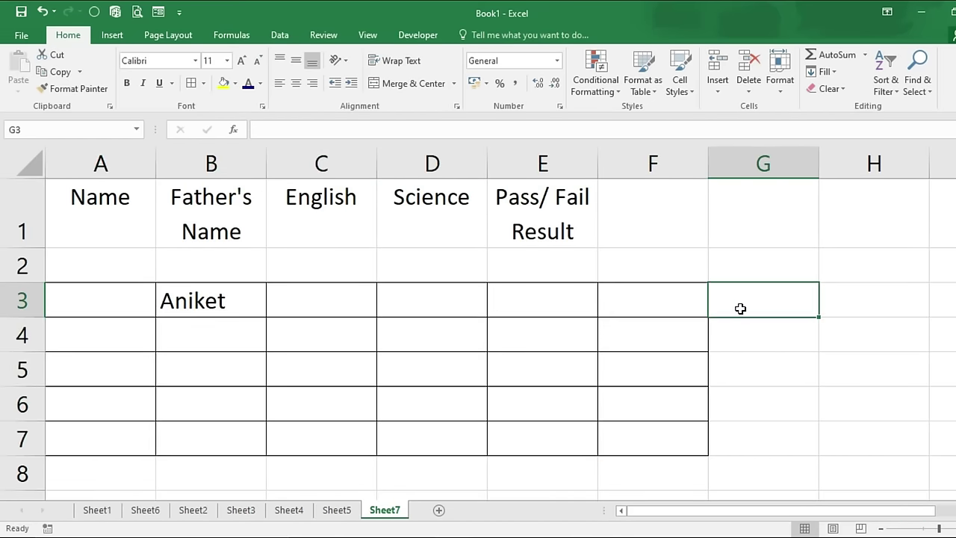
# Step: Try Merge & Center on the bordered range A3:F7 and undo the merge
pyautogui.moveTo(98, 295); pyautogui.dragTo(618, 437)
pyautogui.click(455, 84)
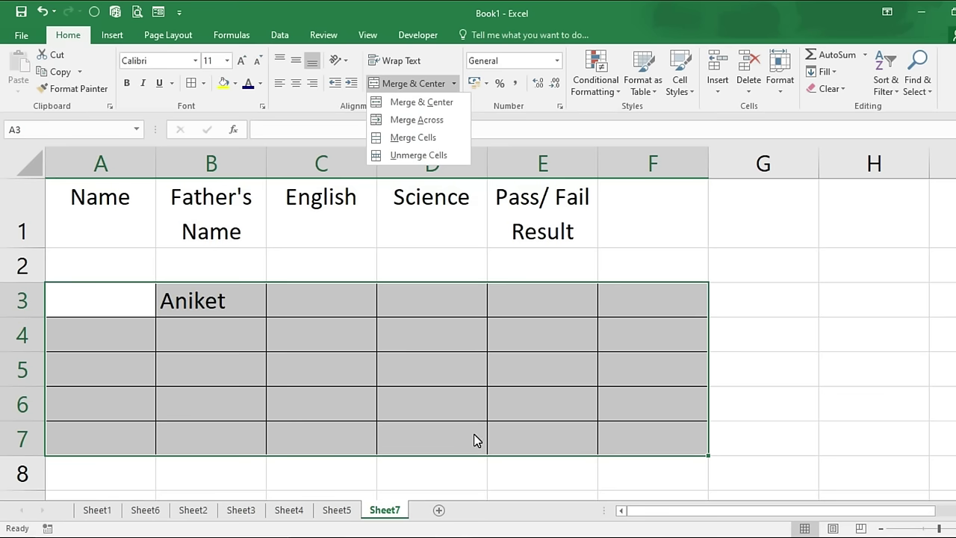
pyautogui.click(405, 103)
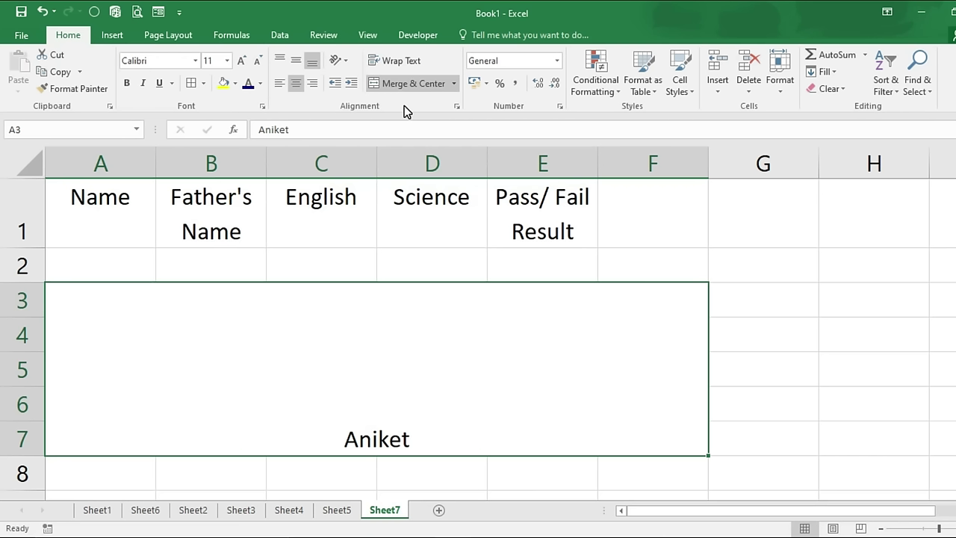
pyautogui.click(241, 321)
pyautogui.hotkey('ctrl', 'z')
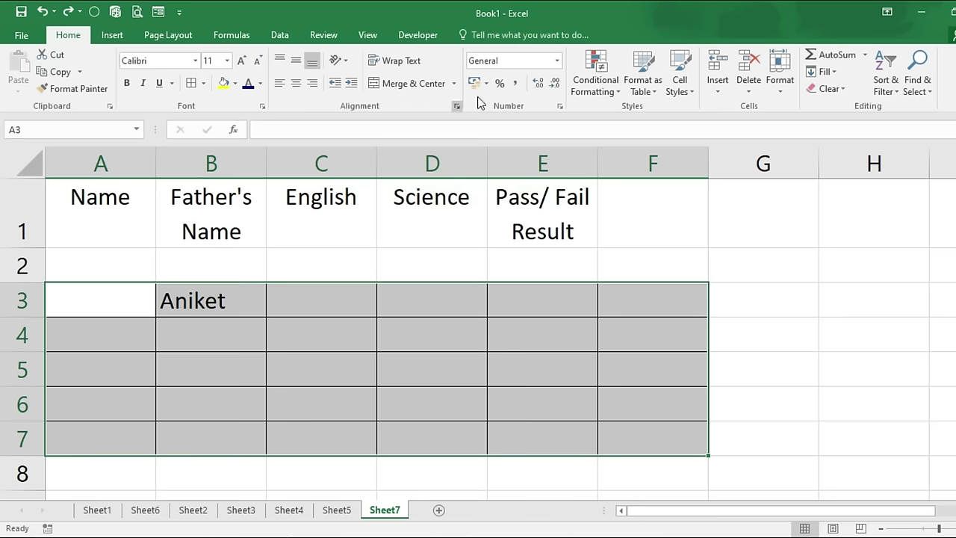
# Step: Merge the cells of each row in A3:F7 with Merge Across
pyautogui.click(454, 84)
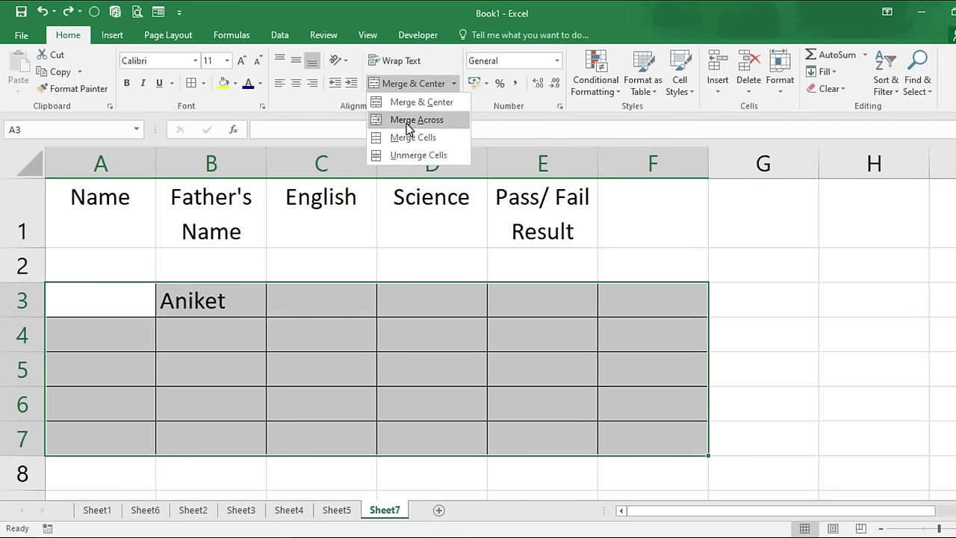
pyautogui.click(319, 326)
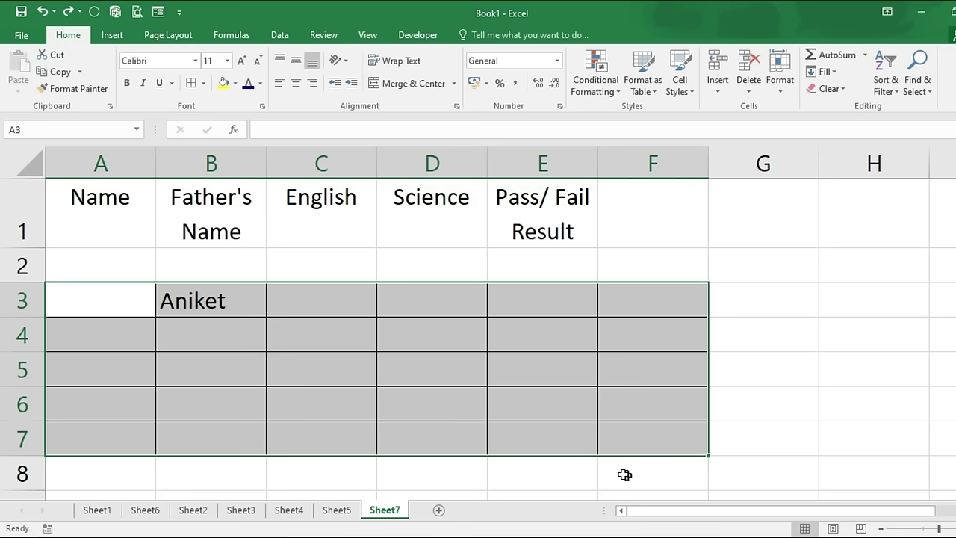
pyautogui.click(247, 413)
pyautogui.moveTo(85, 305); pyautogui.dragTo(642, 293)
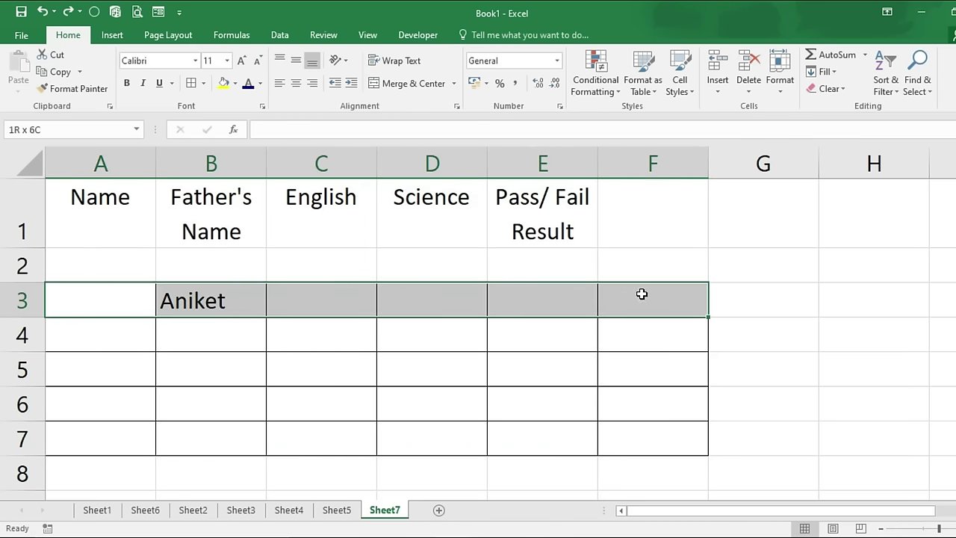
pyautogui.moveTo(109, 338); pyautogui.dragTo(658, 337)
pyautogui.moveTo(81, 374); pyautogui.dragTo(576, 380)
pyautogui.moveTo(112, 299); pyautogui.dragTo(636, 442)
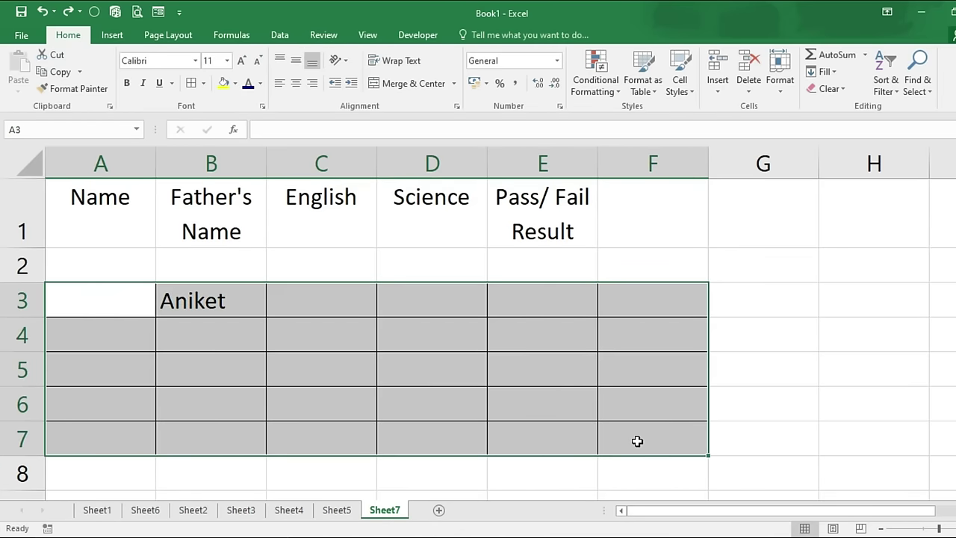
pyautogui.click(453, 83)
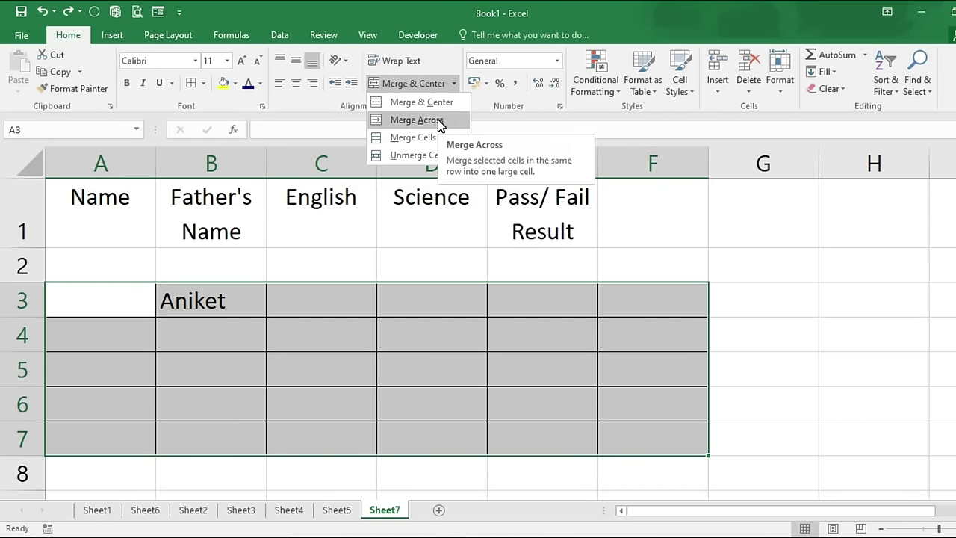
pyautogui.click(439, 120)
# Step: Check the merged rows 3 to 6 one by one and undo Merge Across
pyautogui.click(234, 388)
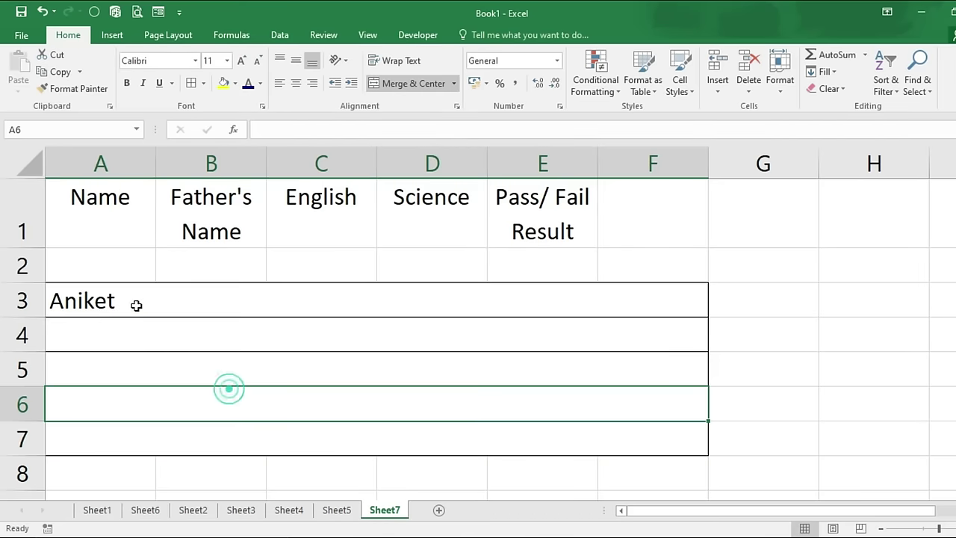
pyautogui.click(125, 304)
pyautogui.click(288, 342)
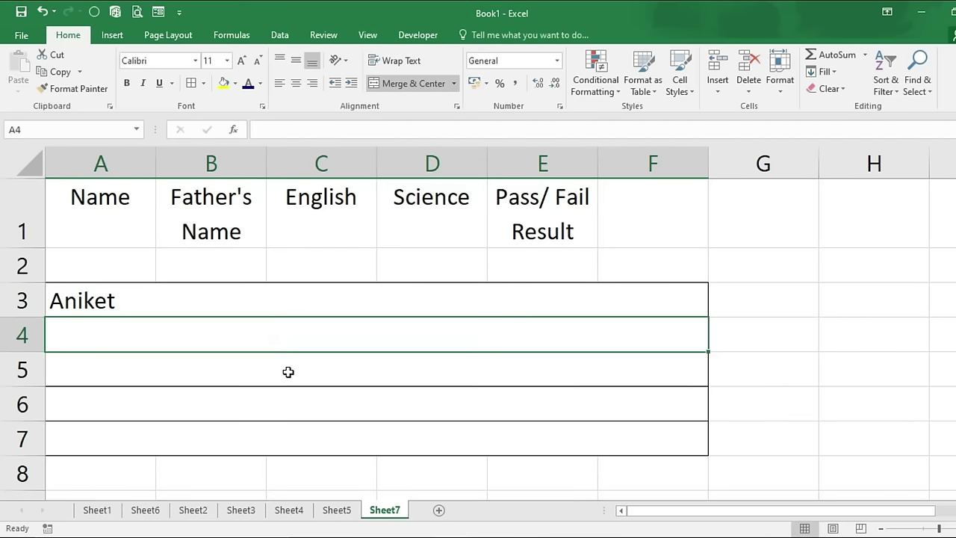
pyautogui.click(288, 371)
pyautogui.click(246, 305)
pyautogui.click(240, 335)
pyautogui.click(248, 375)
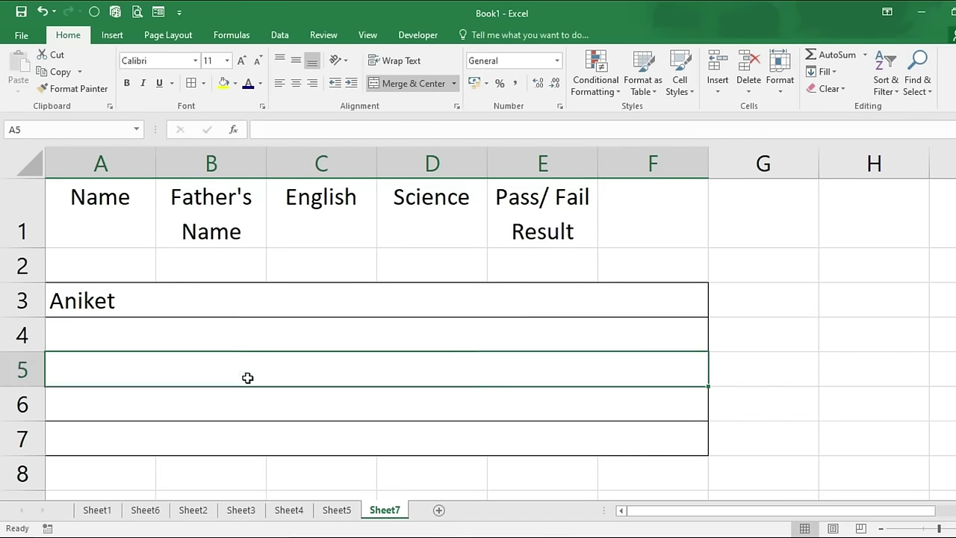
pyautogui.click(254, 409)
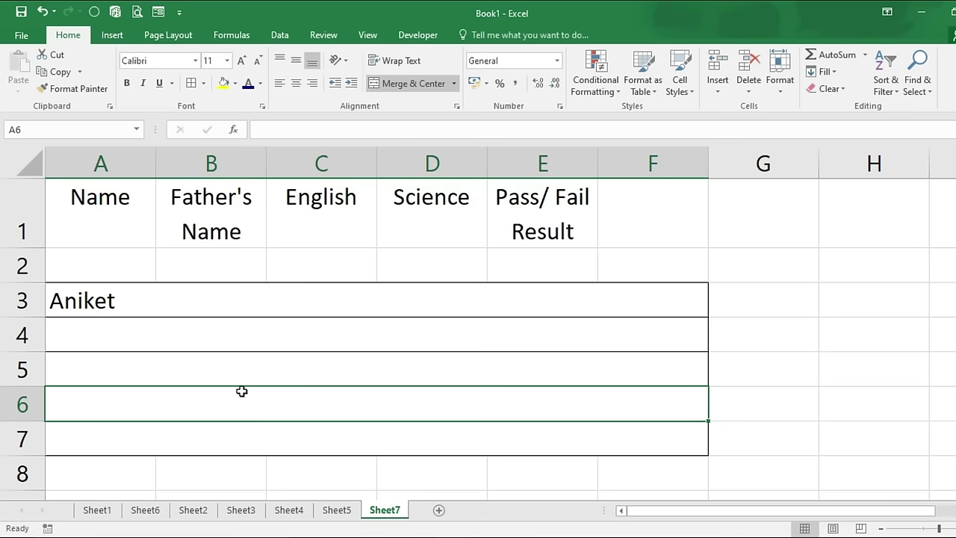
pyautogui.hotkey('ctrl', 'z')
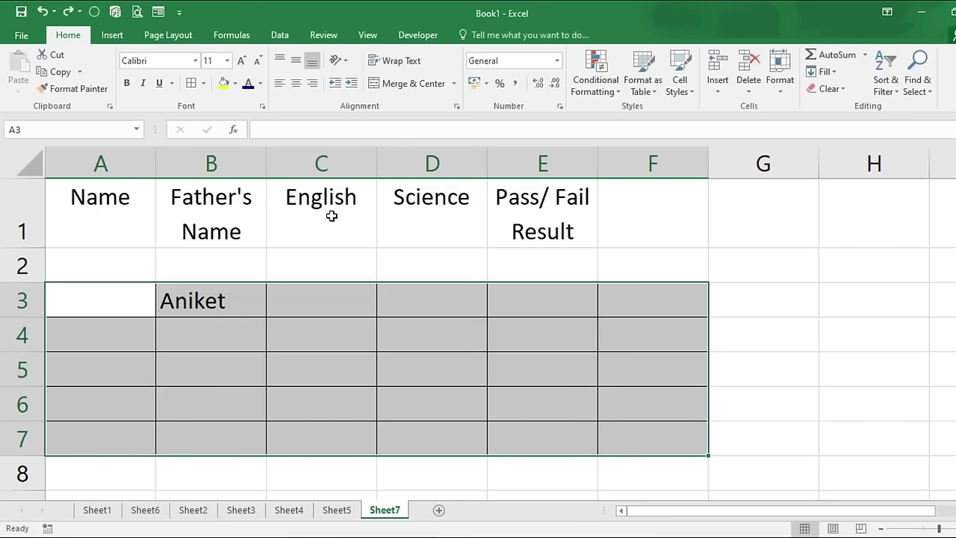
# Step: Apply Merge Across to A3:F7 once more and undo it
pyautogui.click(453, 84)
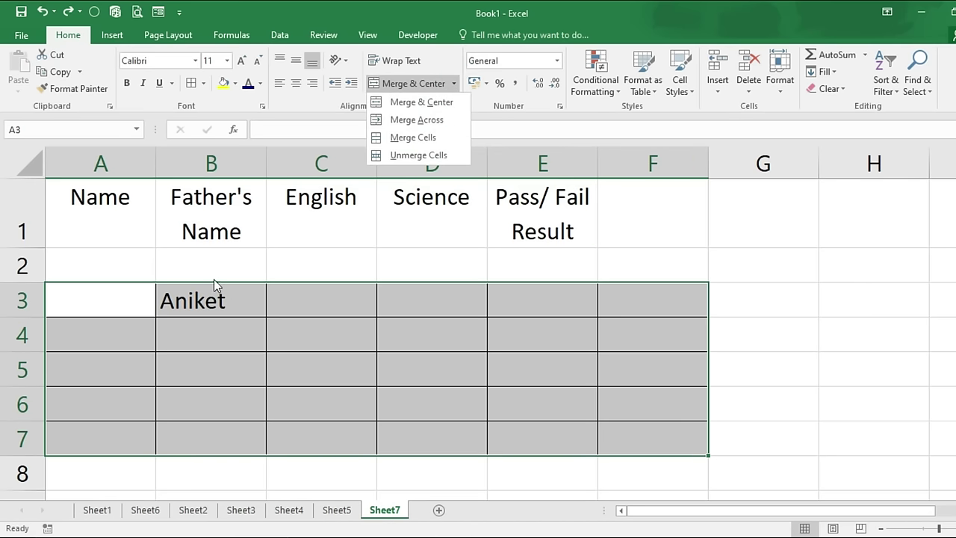
pyautogui.click(417, 120)
pyautogui.hotkey('ctrl', 'z')
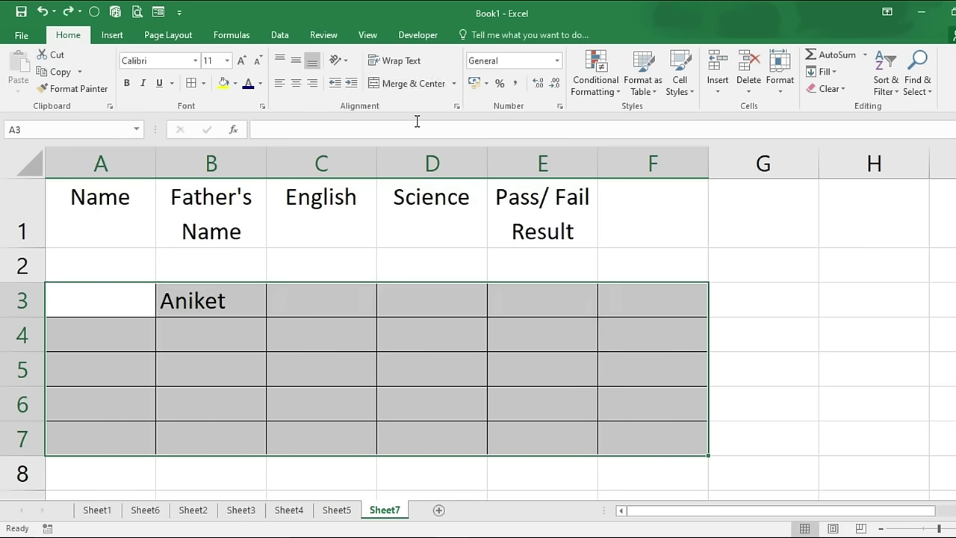
# Step: Combine A3:F7 into one cell with Merge Cells and split it again with Unmerge Cells
pyautogui.click(452, 84)
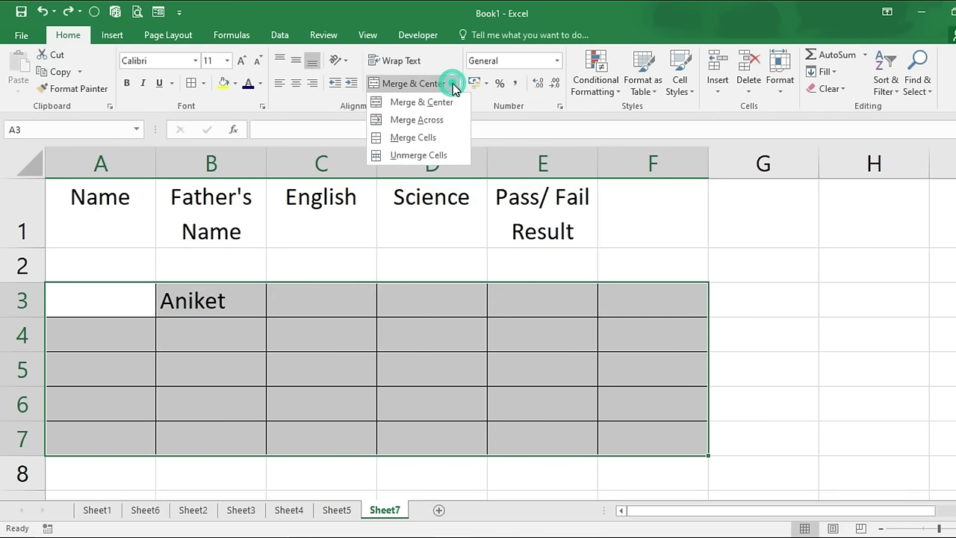
pyautogui.click(420, 138)
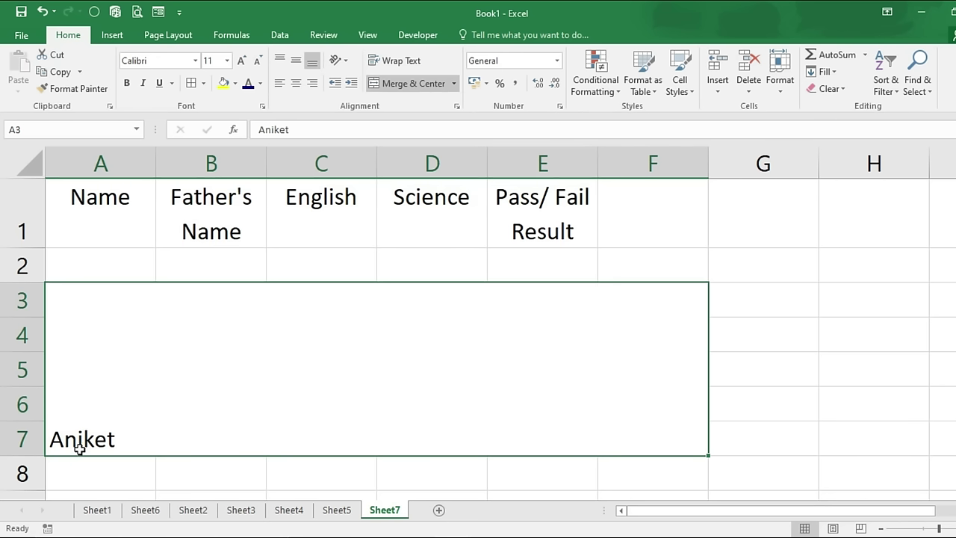
pyautogui.click(454, 83)
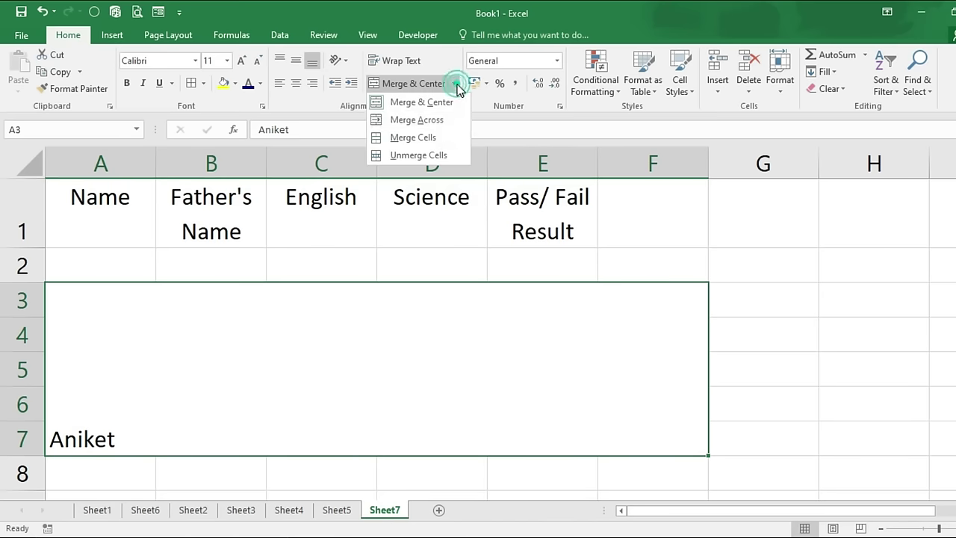
pyautogui.click(435, 153)
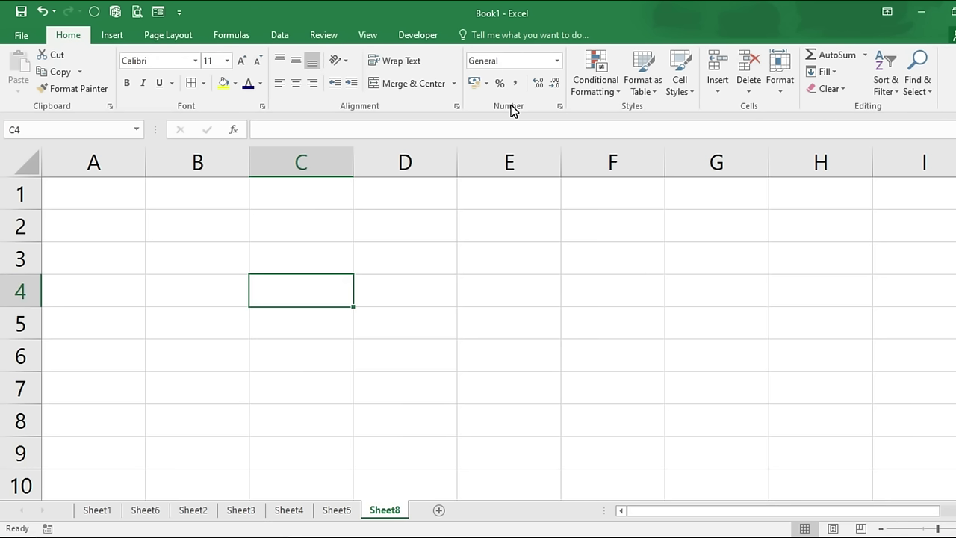
# Step: Enter a first name in B2 of the blank Sheet8 and check the cell's number format
pyautogui.click(557, 60)
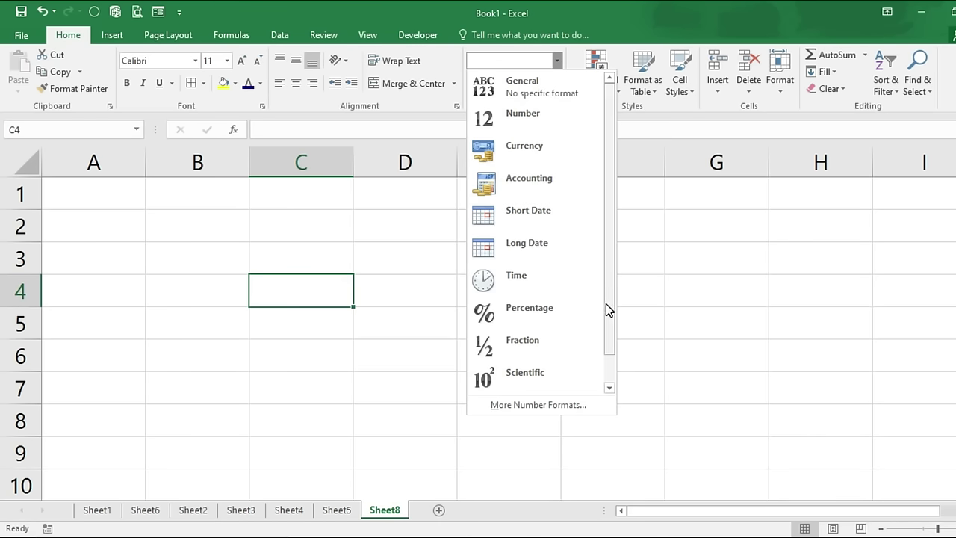
pyautogui.click(241, 378)
pyautogui.click(201, 226)
pyautogui.write('Ra')
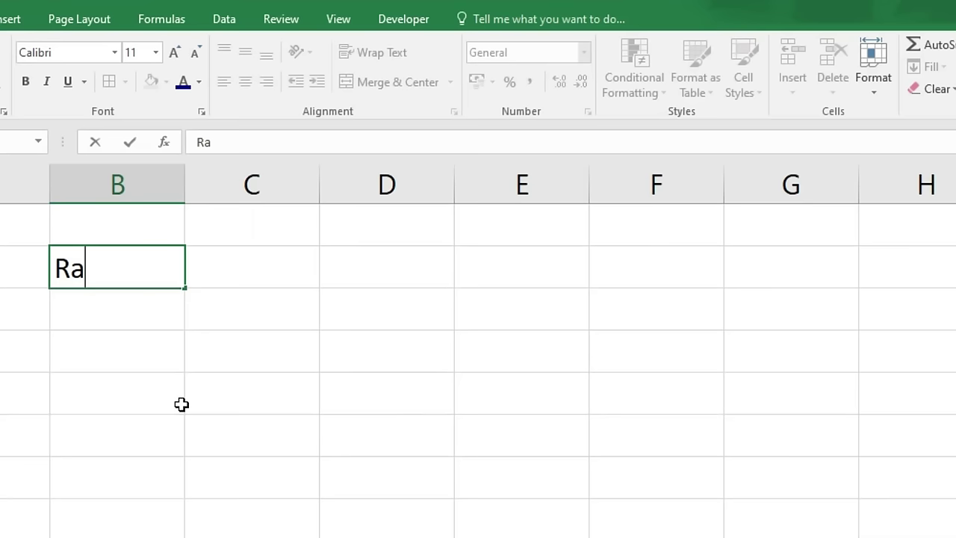
pyautogui.write('hul')
pyautogui.press('Return')
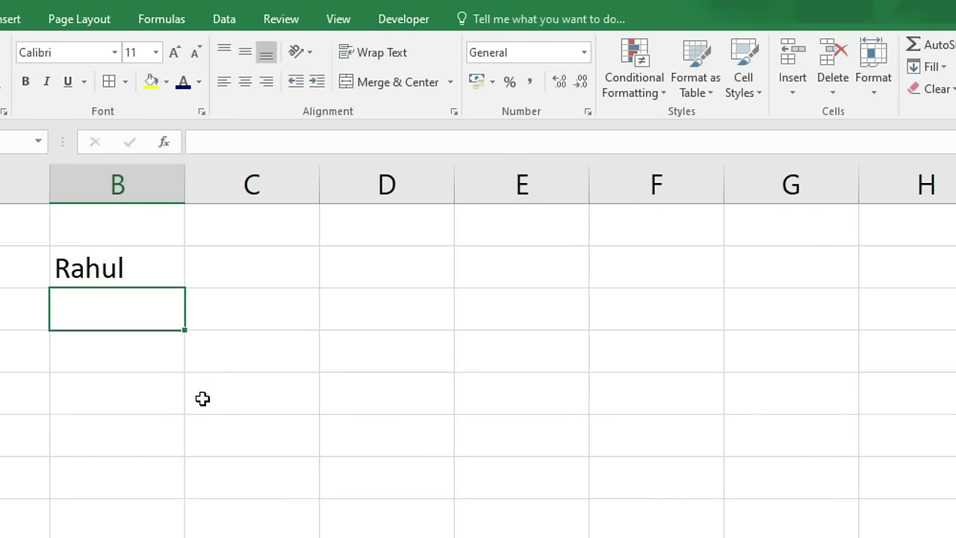
pyautogui.click(113, 280)
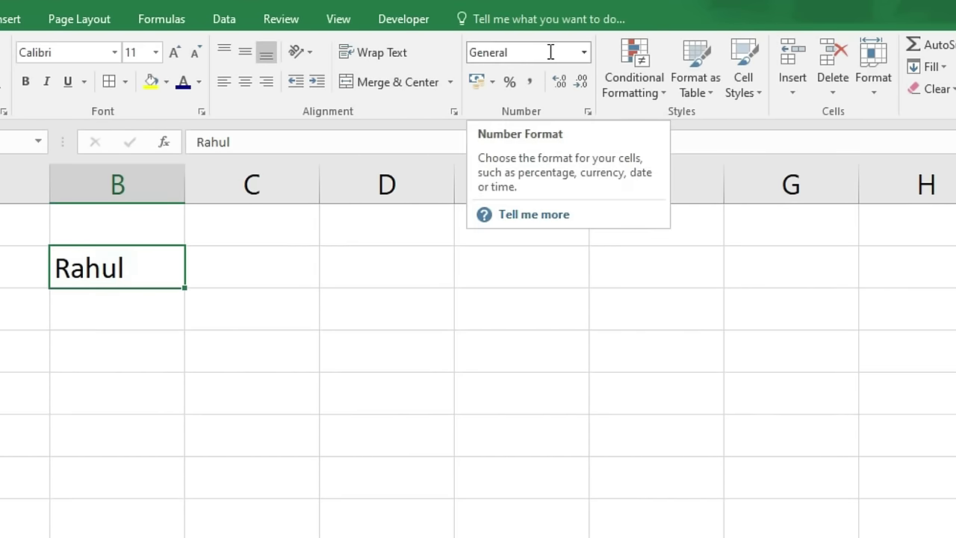
# Step: Enter the date 25/03/2022 in D2 and check the cell's number format
pyautogui.click(339, 257)
pyautogui.write('2')
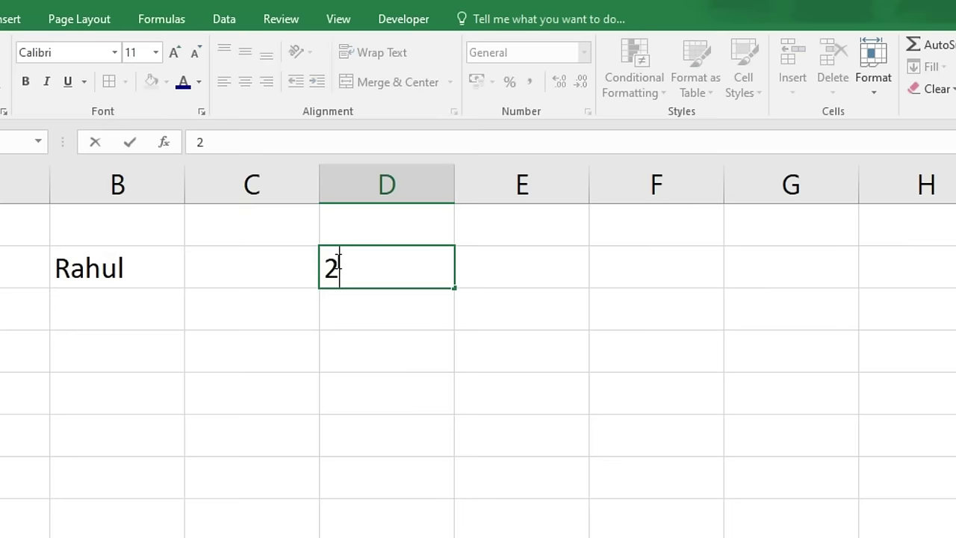
pyautogui.write('5/03/')
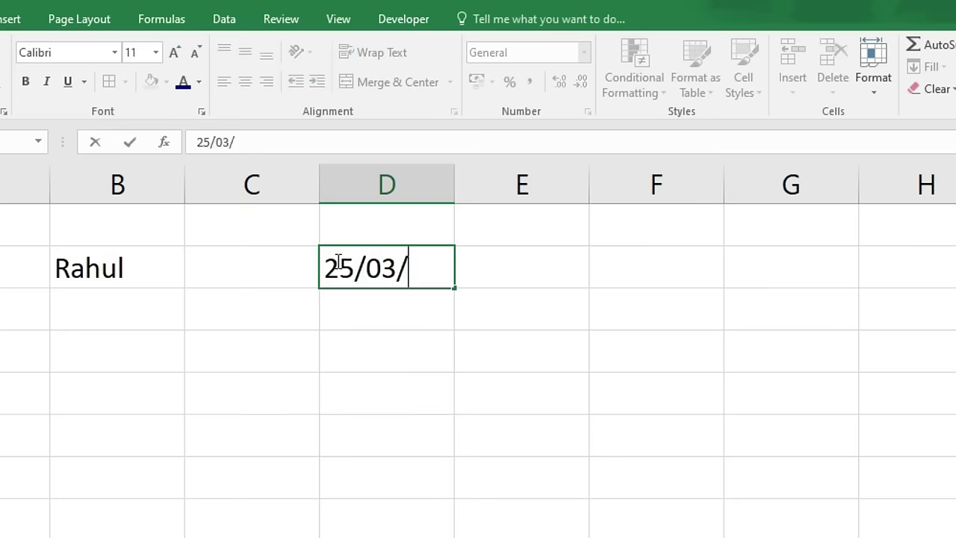
pyautogui.write('2022')
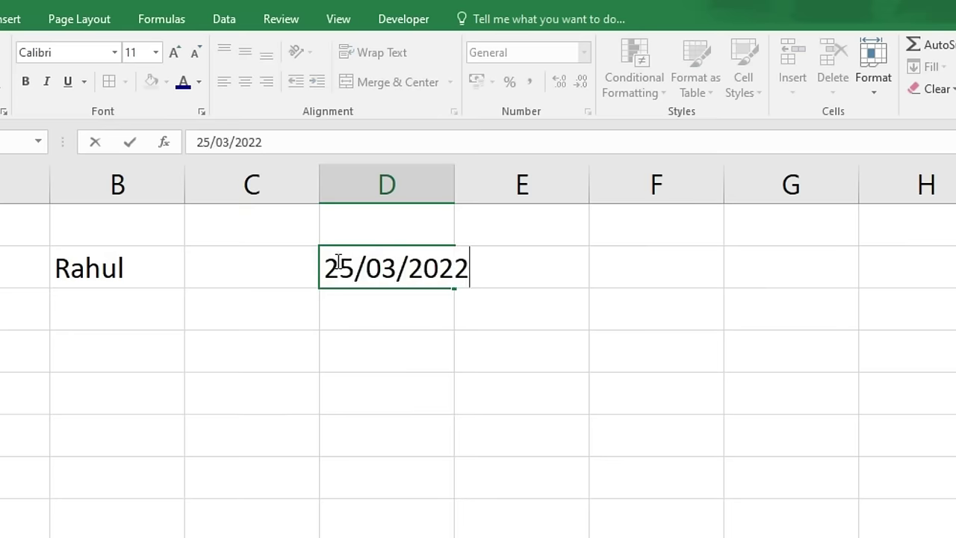
pyautogui.press('Return')
pyautogui.click(336, 266)
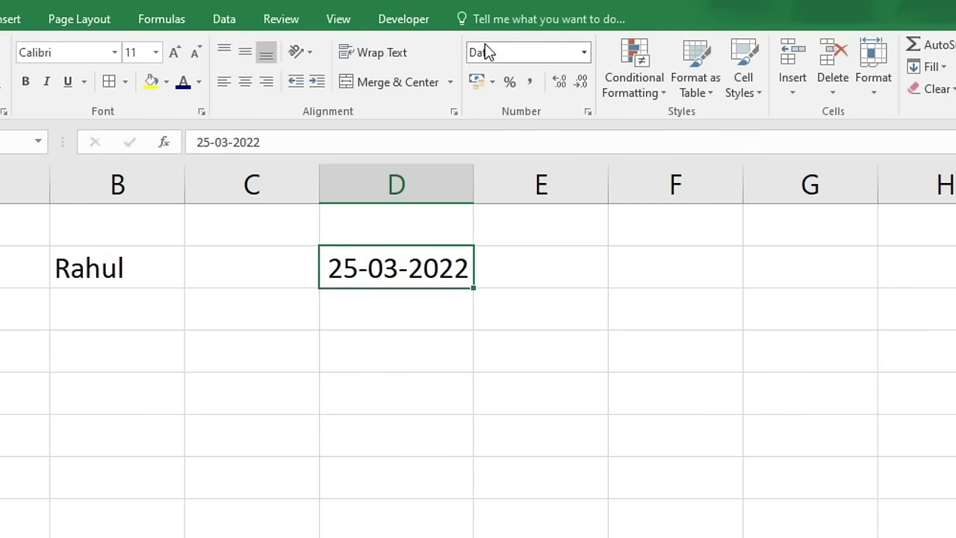
# Step: Enter 75% in F2 and check the cell's number format and the list of available formats
pyautogui.click(629, 275)
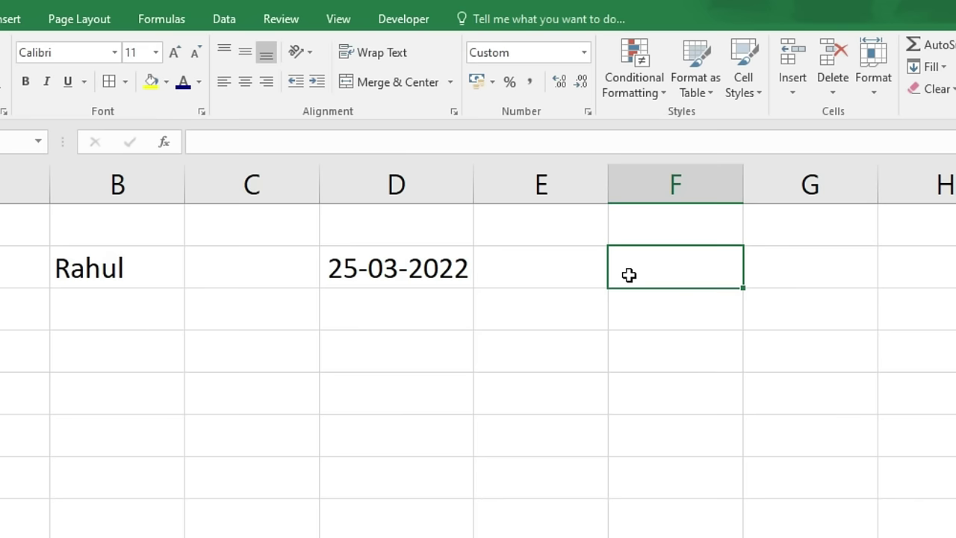
pyautogui.write('7')
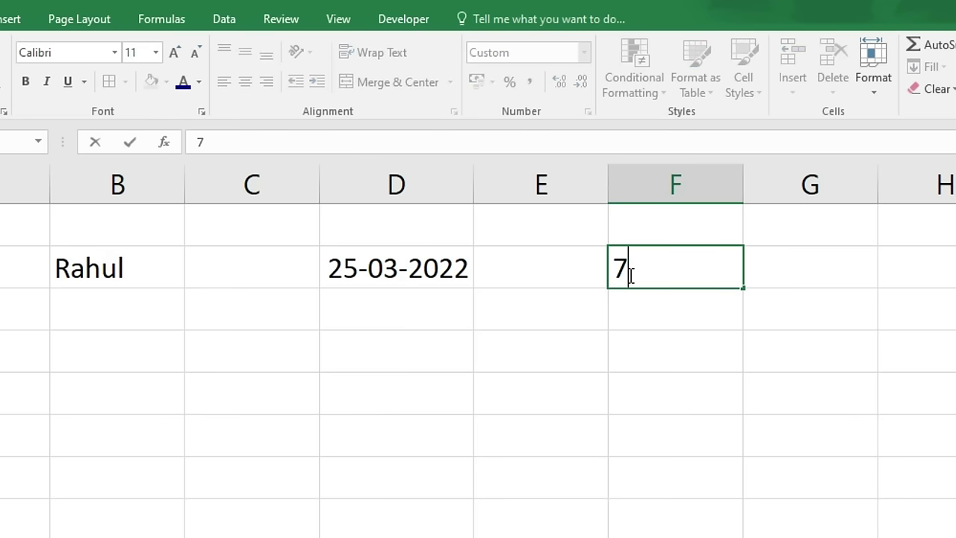
pyautogui.write('5%')
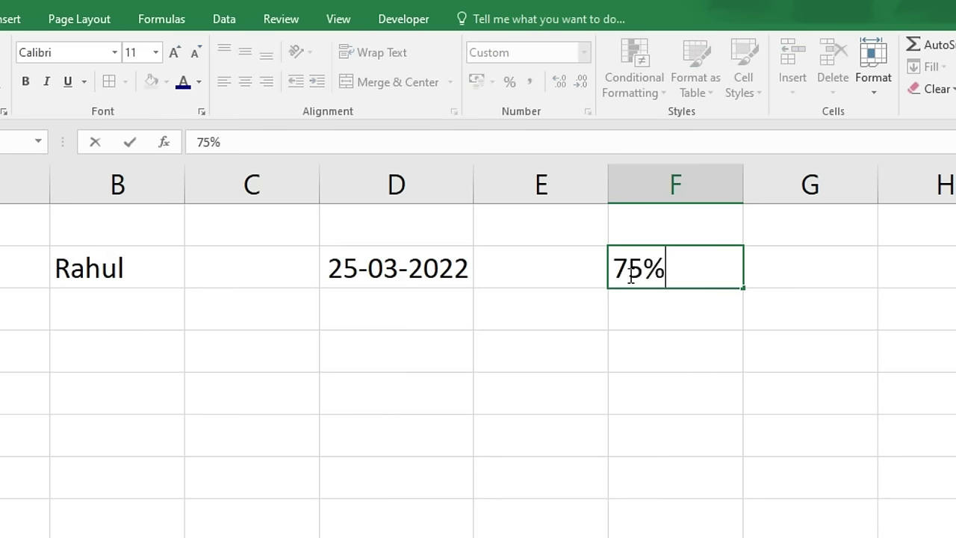
pyautogui.press('Return')
pyautogui.click(629, 275)
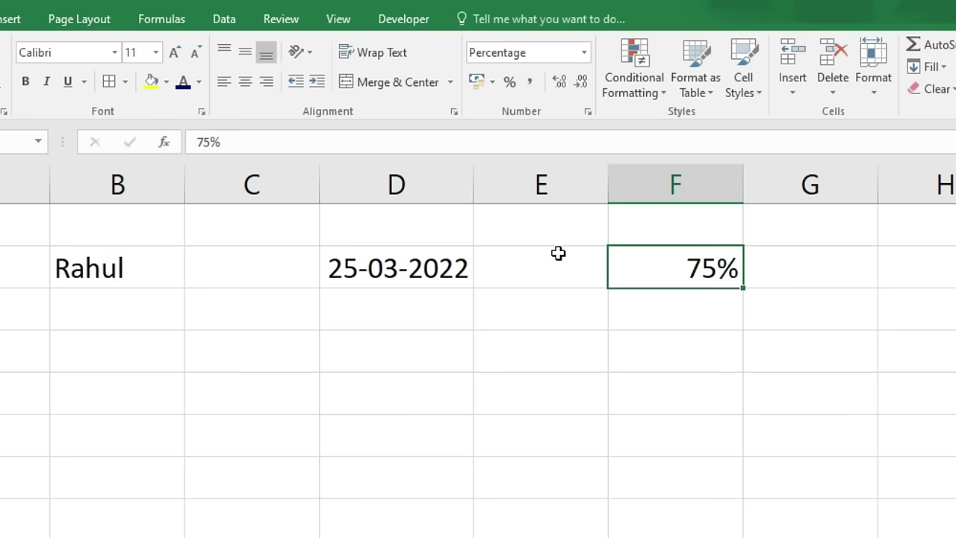
pyautogui.click(587, 53)
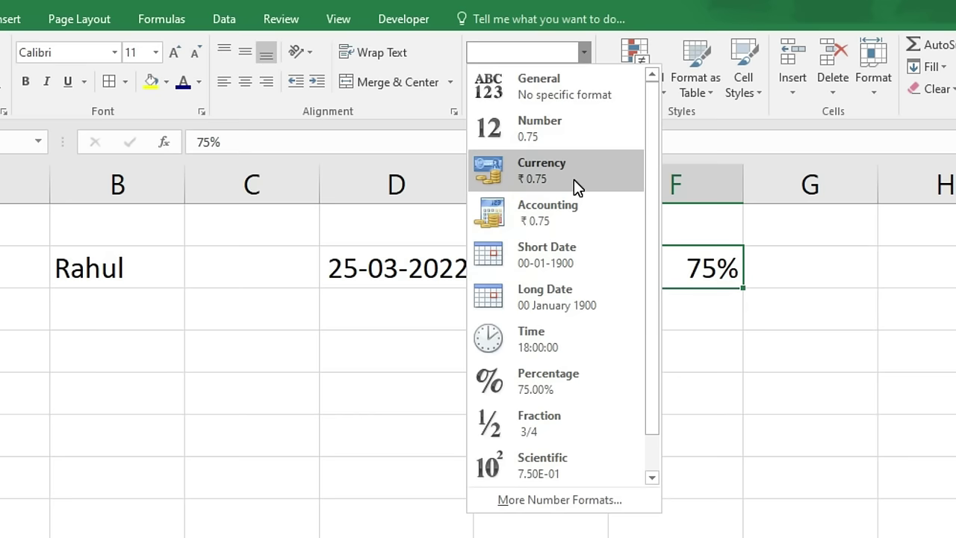
# Step: Enter 25 in C5 and apply the Currency number format to it
pyautogui.click(192, 408)
pyautogui.click(196, 402)
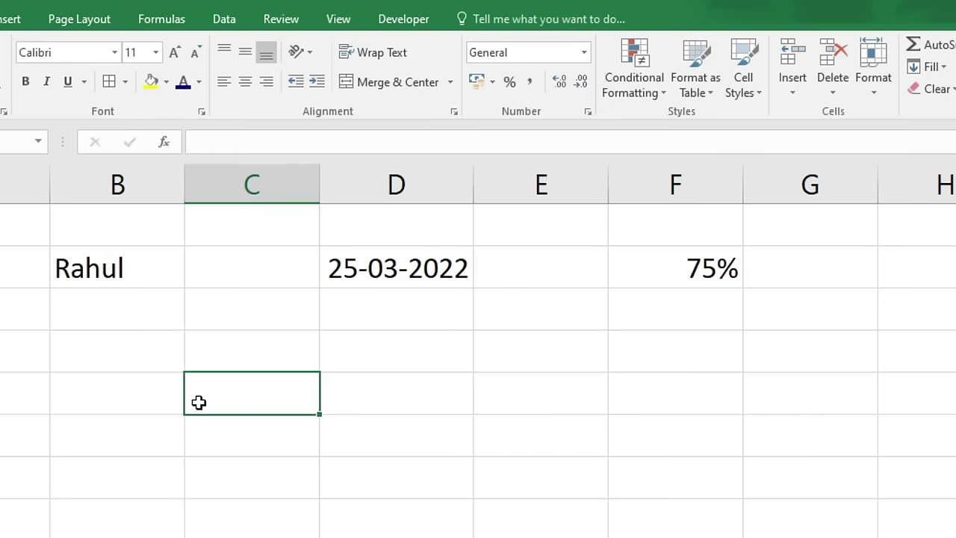
pyautogui.write('25')
pyautogui.click(261, 491)
pyautogui.click(263, 401)
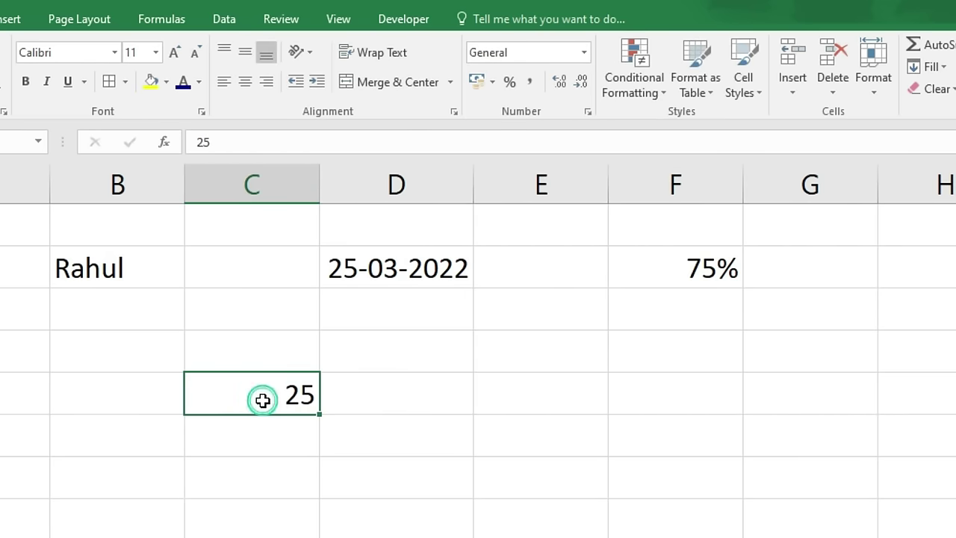
pyautogui.click(583, 52)
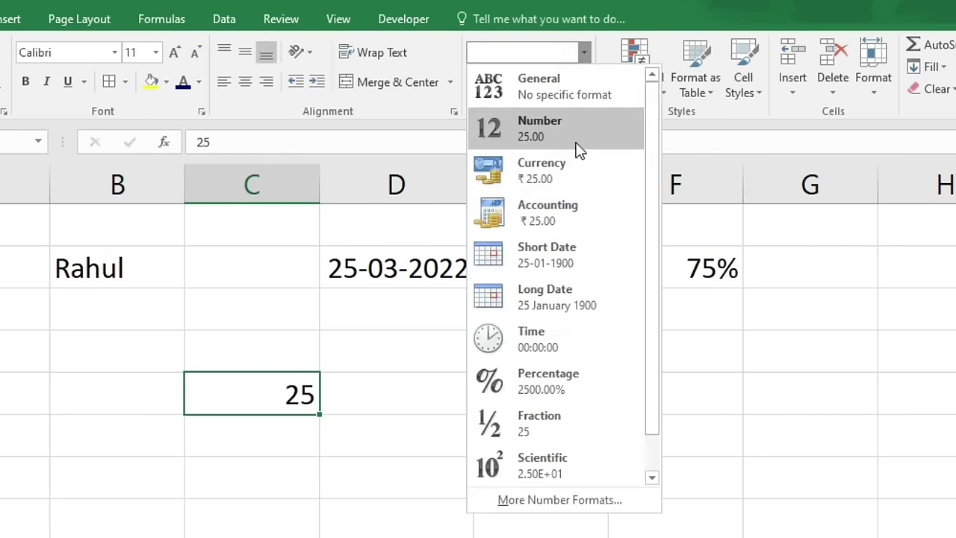
pyautogui.click(579, 173)
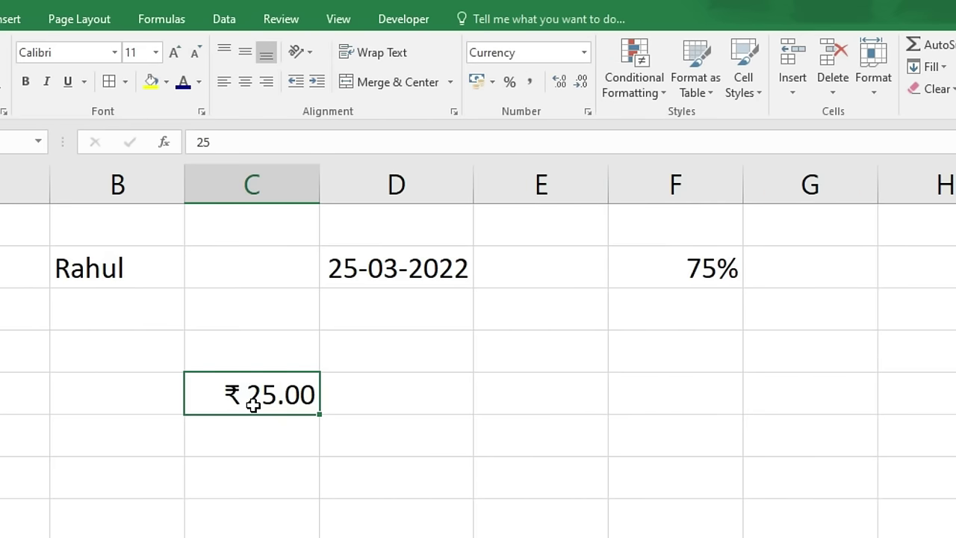
# Step: Apply the Long Date format to the date in D2 and browse the remaining number formats
pyautogui.click(583, 52)
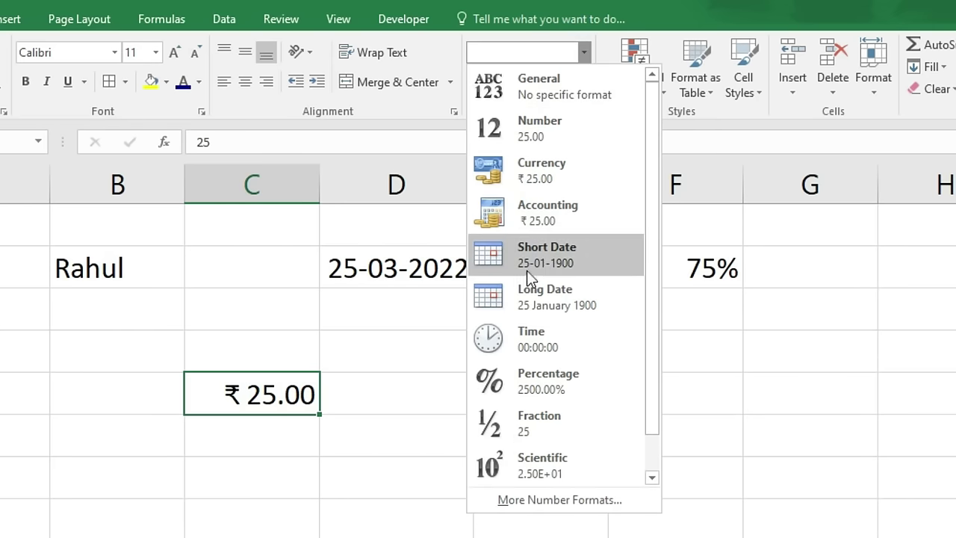
pyautogui.click(417, 337)
pyautogui.click(397, 267)
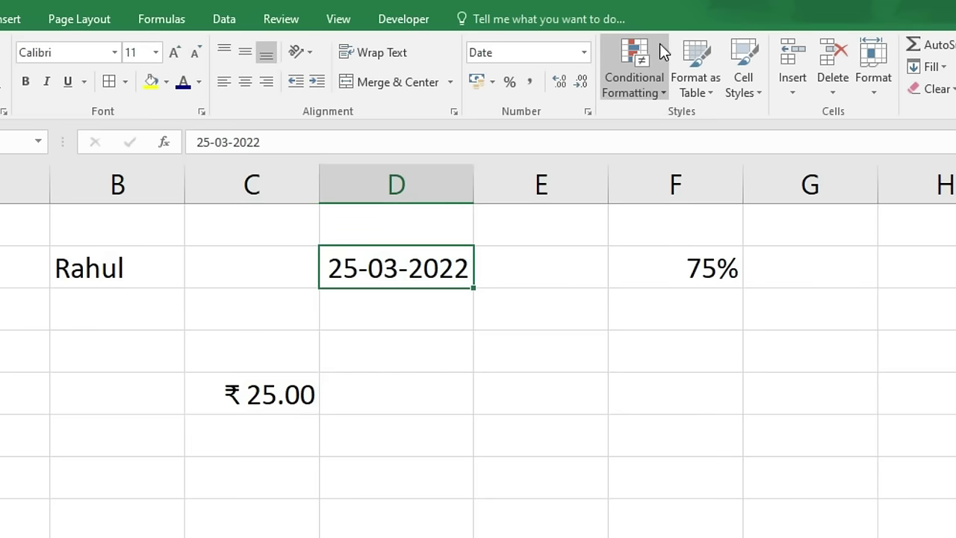
pyautogui.click(585, 52)
pyautogui.click(536, 283)
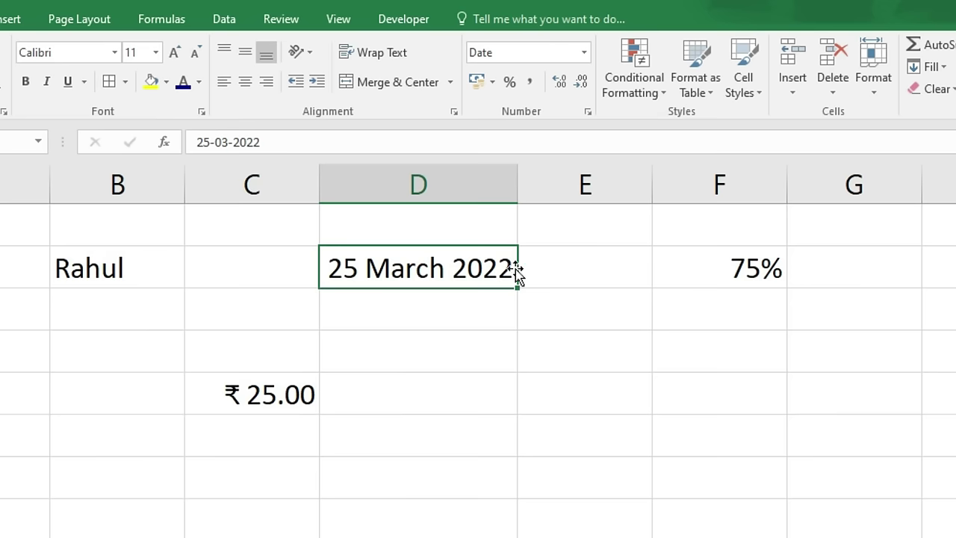
pyautogui.click(586, 52)
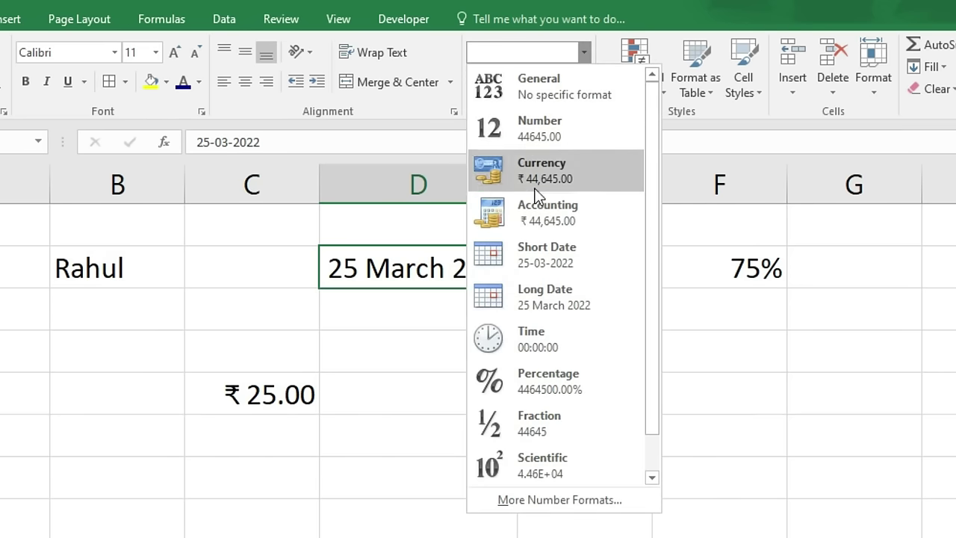
pyautogui.scroll(-1, 532, 406)
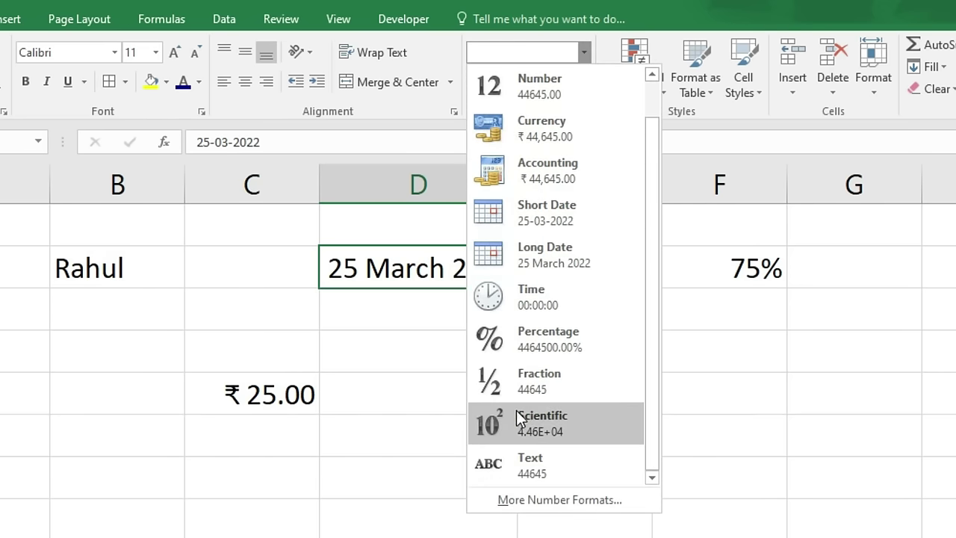
pyautogui.scroll(1, 605, 420)
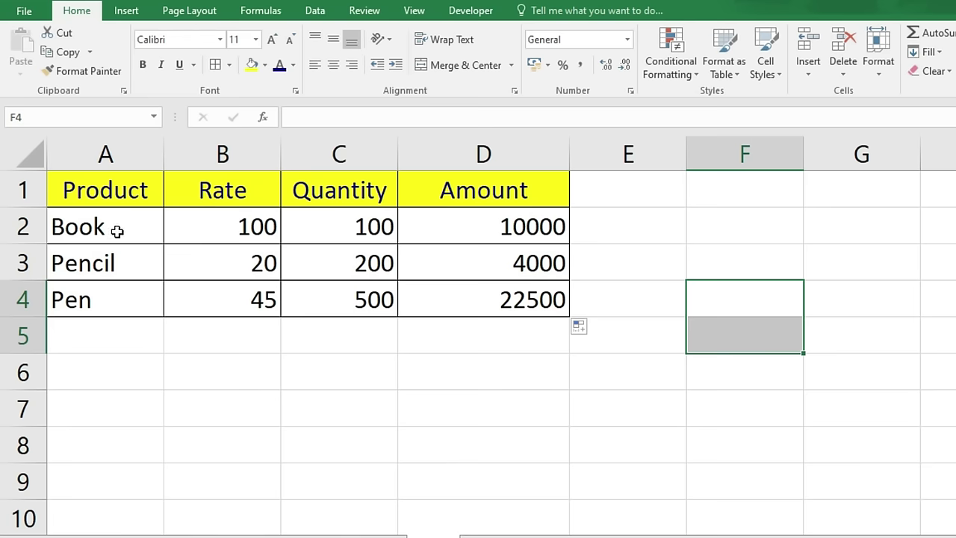
# Step: Examine the product table's names, rates and quantities, and the formula behind the Amount column
pyautogui.moveTo(119, 228); pyautogui.dragTo(109, 303)
pyautogui.click(93, 226)
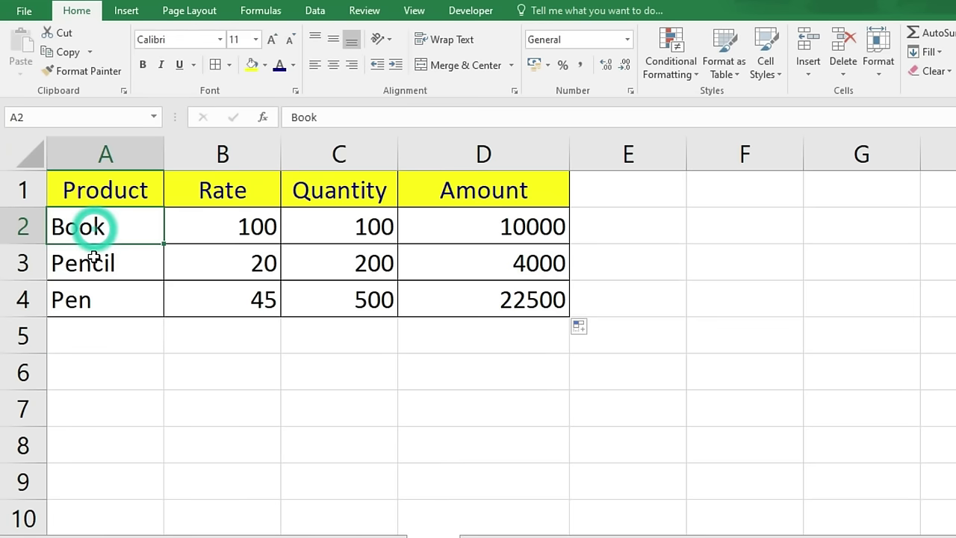
pyautogui.click(86, 258)
pyautogui.click(97, 297)
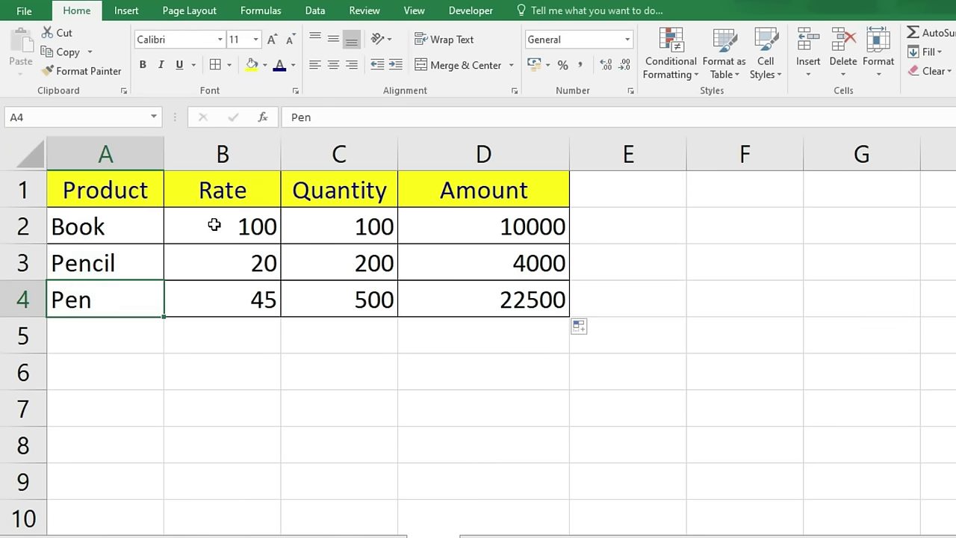
pyautogui.click(221, 223)
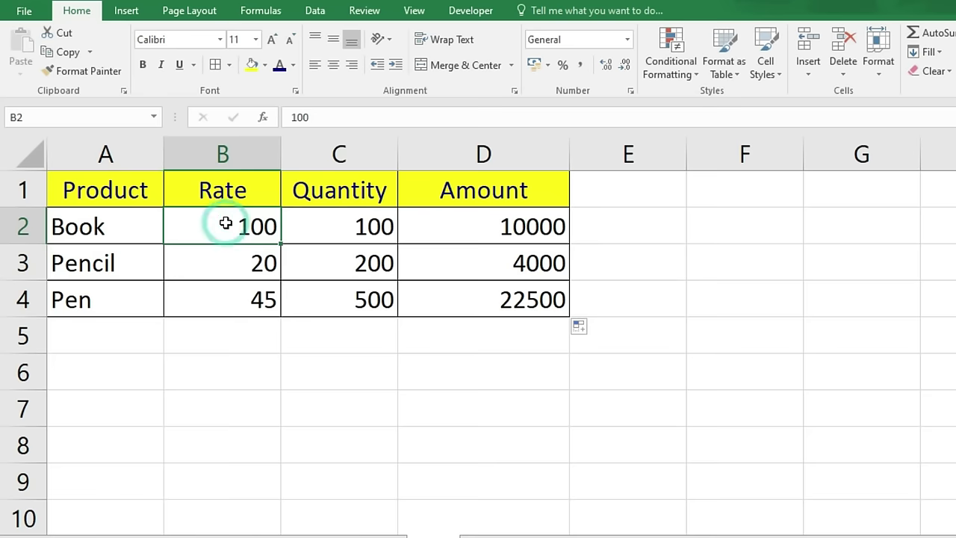
pyautogui.click(259, 265)
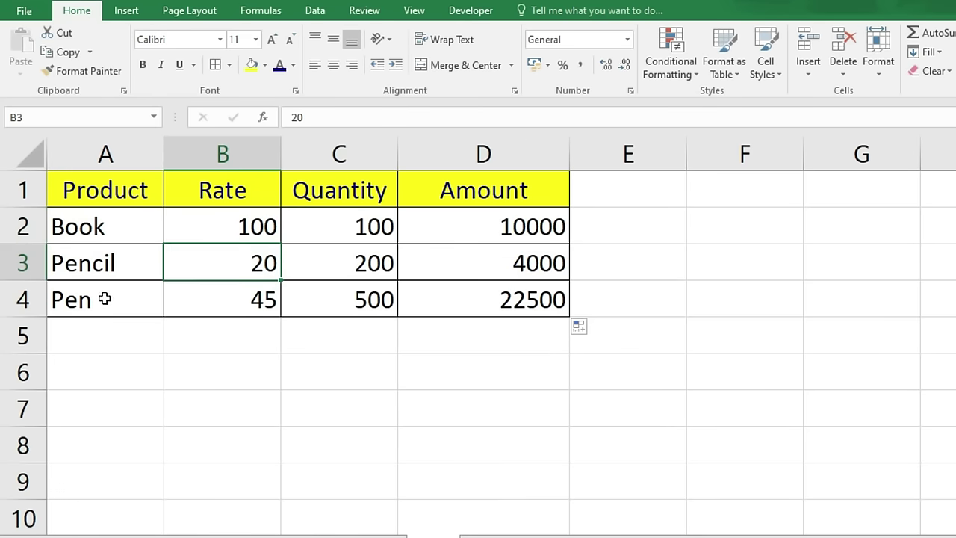
pyautogui.click(207, 296)
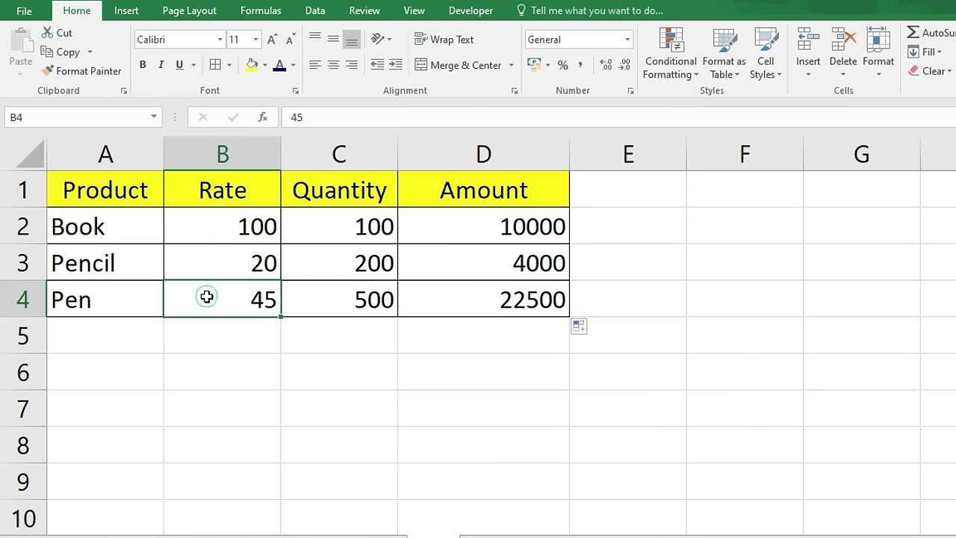
pyautogui.click(373, 230)
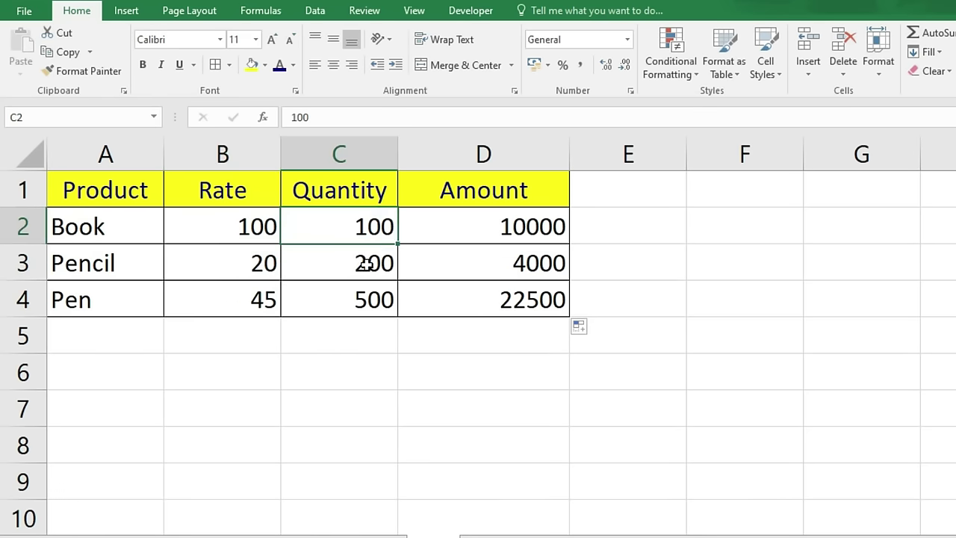
pyautogui.moveTo(487, 230); pyautogui.dragTo(494, 293)
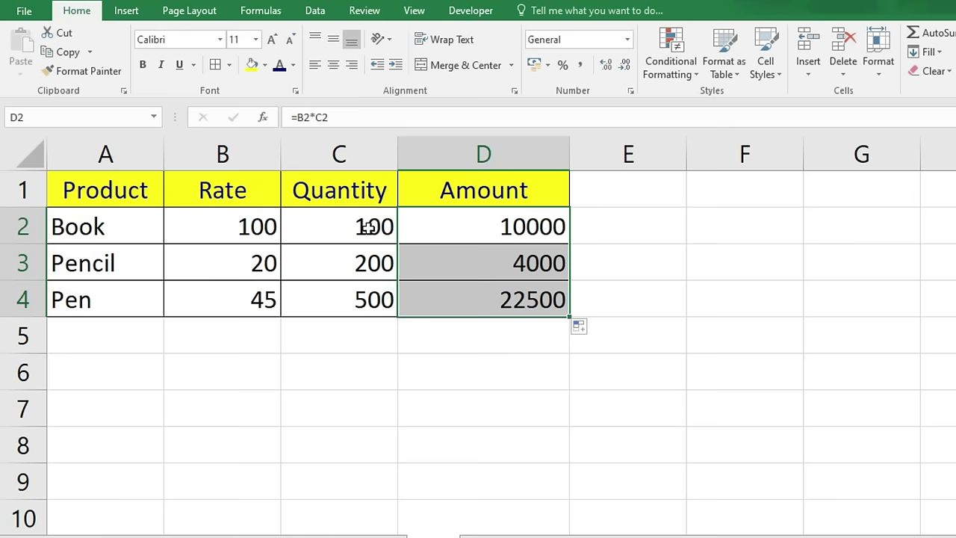
pyautogui.moveTo(368, 227); pyautogui.dragTo(376, 294)
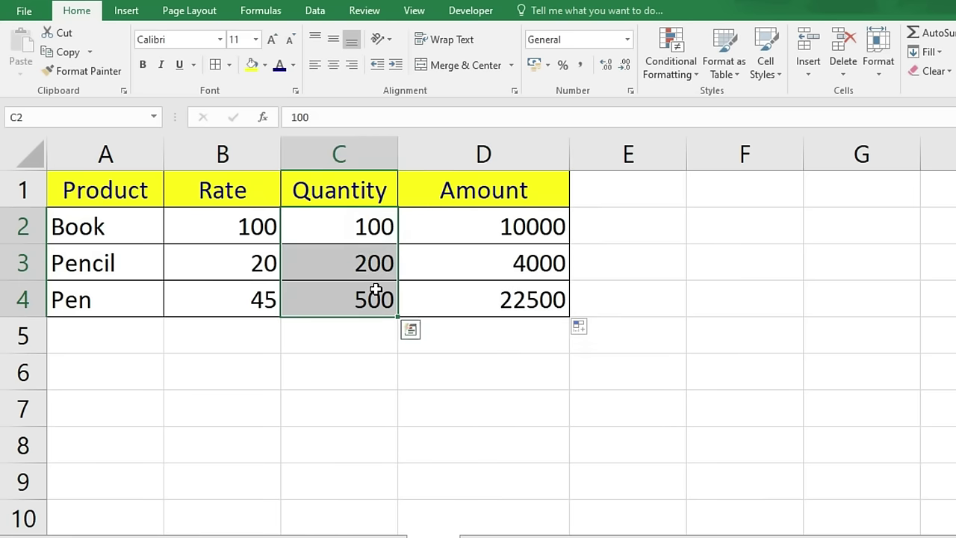
# Step: Append "Pcs." to the Book quantity in C2 so it reads "100 Pcs.", and check the Amount formula in D2
pyautogui.doubleClick(389, 226)
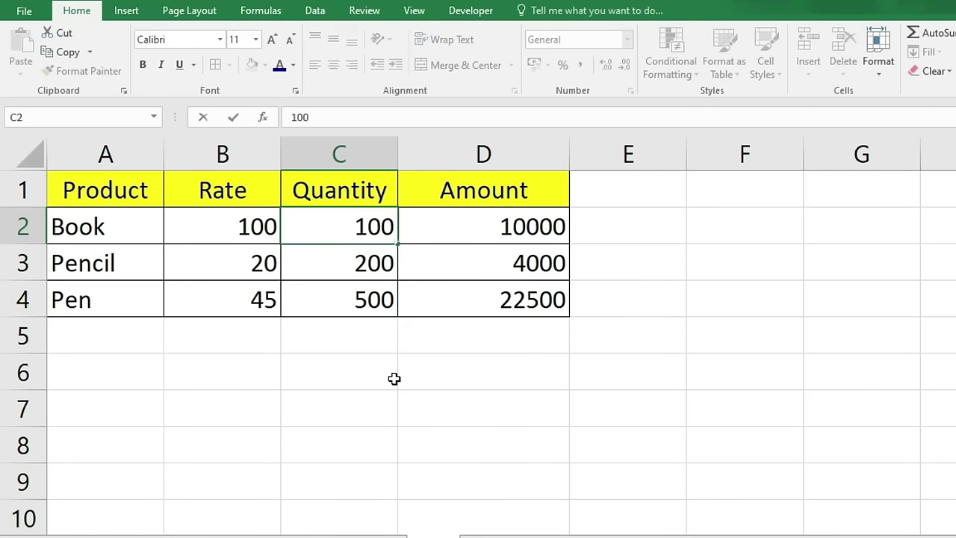
pyautogui.write('Pc')
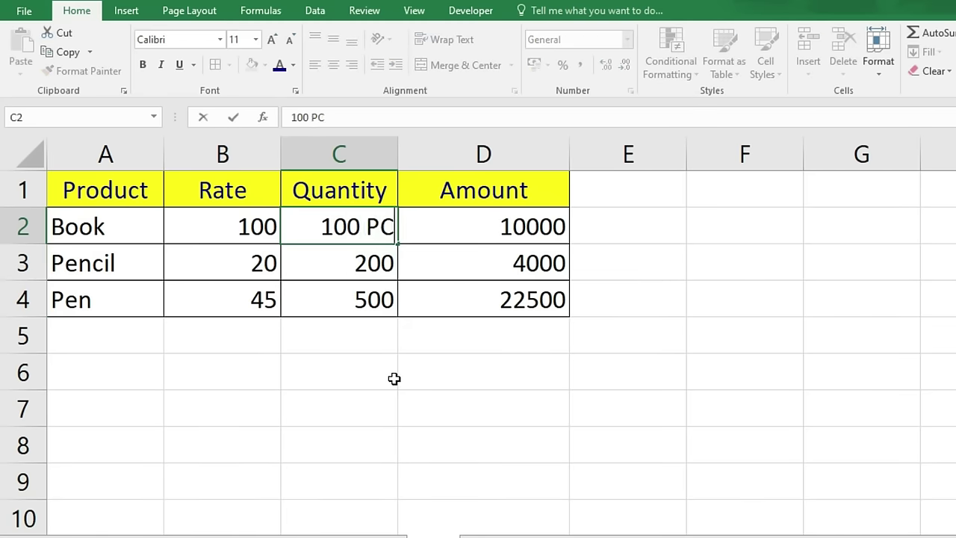
pyautogui.write('s.')
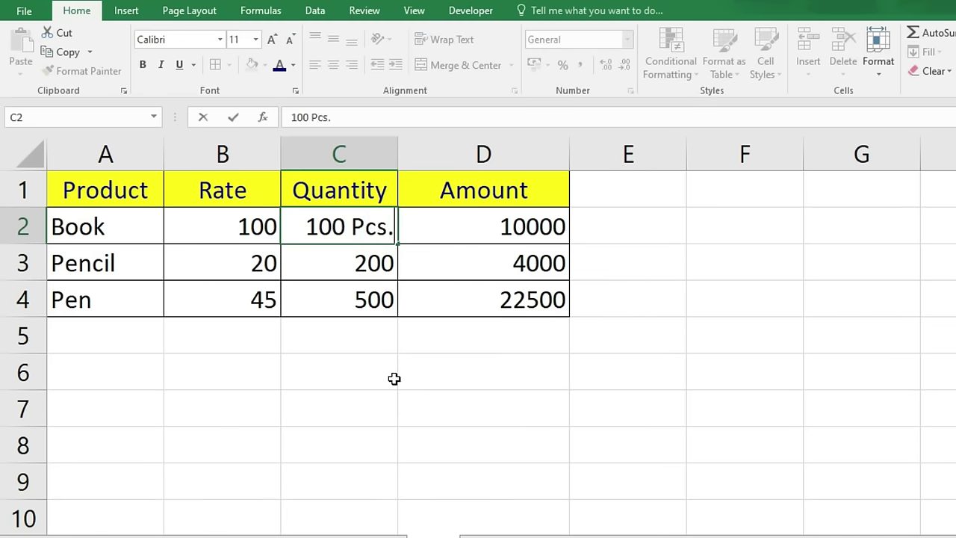
pyautogui.press('Return')
pyautogui.click(473, 231)
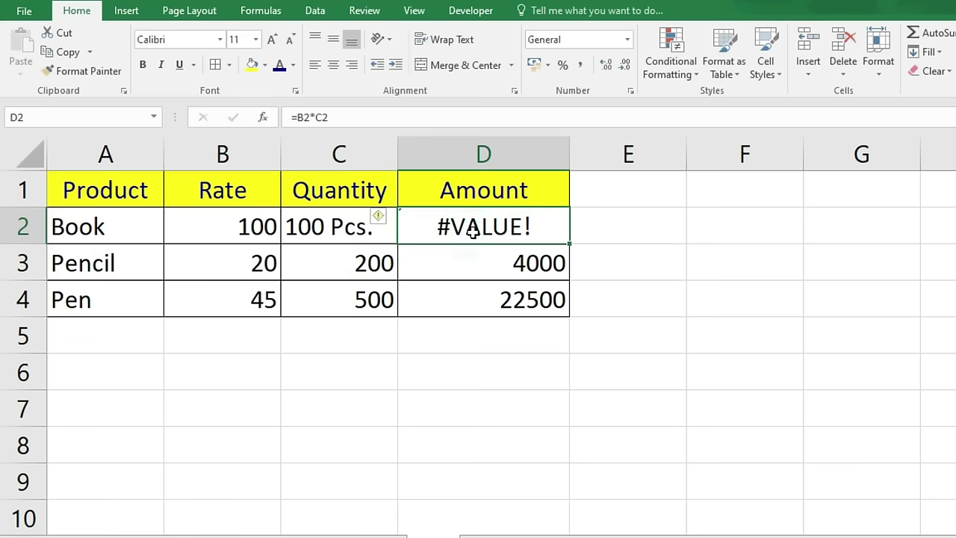
pyautogui.click(232, 228)
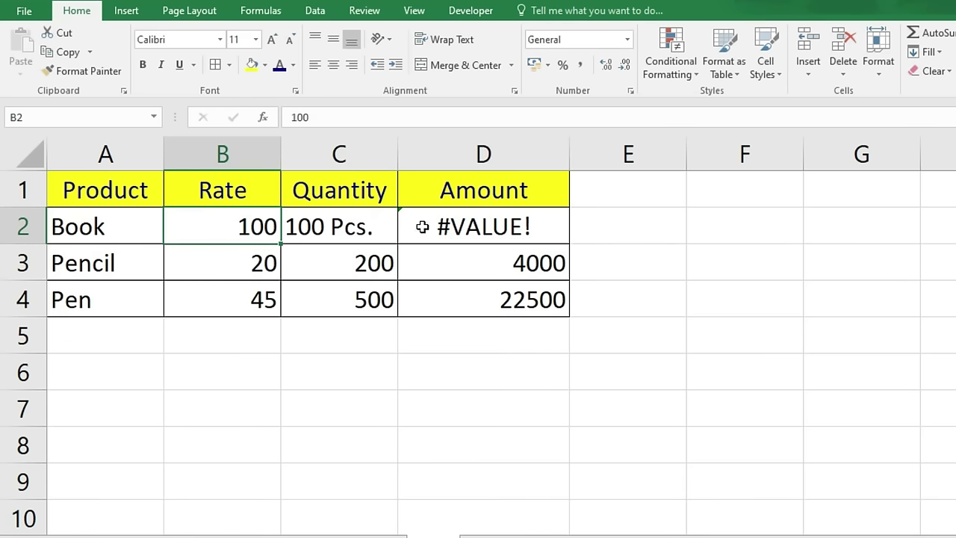
pyautogui.click(468, 209)
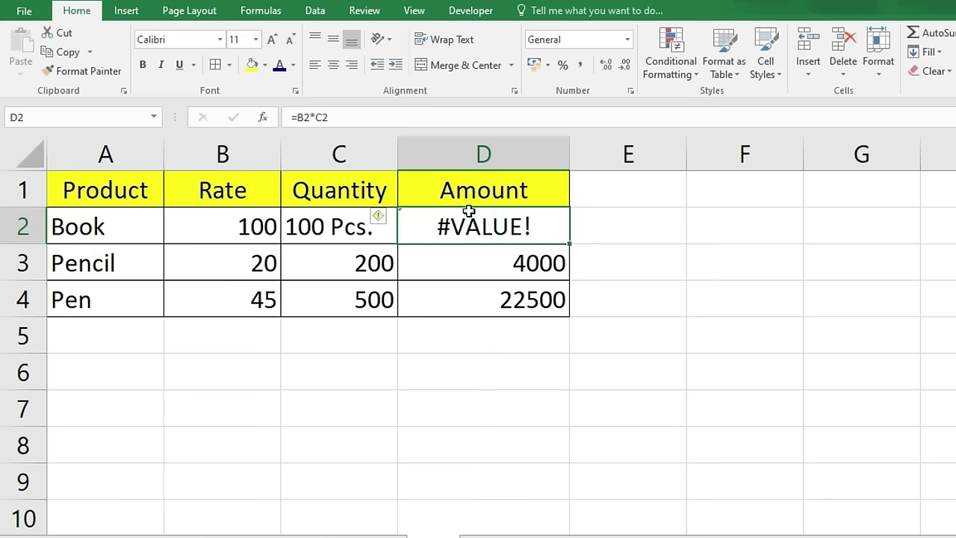
# Step: Remove the "Pcs." text from C2, leaving the quantity as the plain number 100
pyautogui.doubleClick(318, 227)
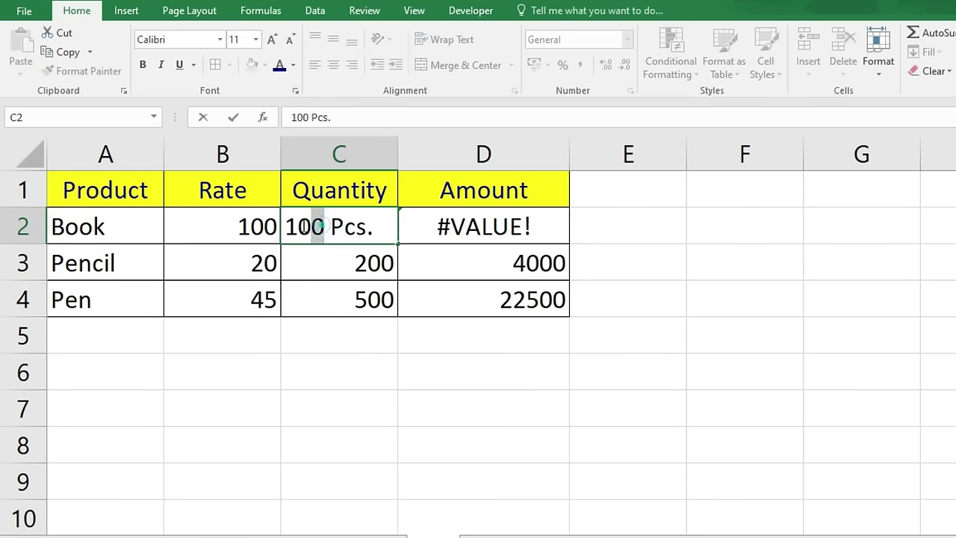
pyautogui.doubleClick(317, 226)
pyautogui.click(346, 224)
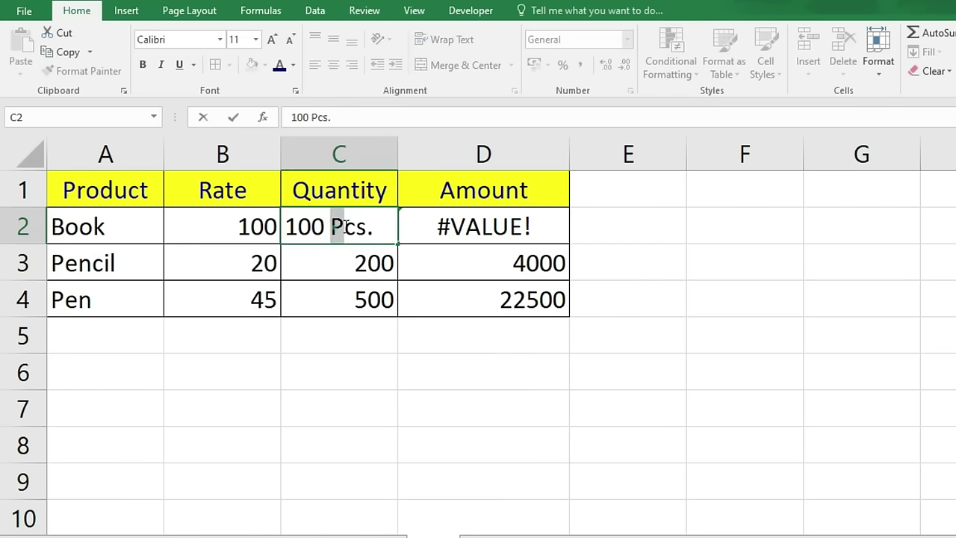
pyautogui.moveTo(346, 224); pyautogui.dragTo(373, 228)
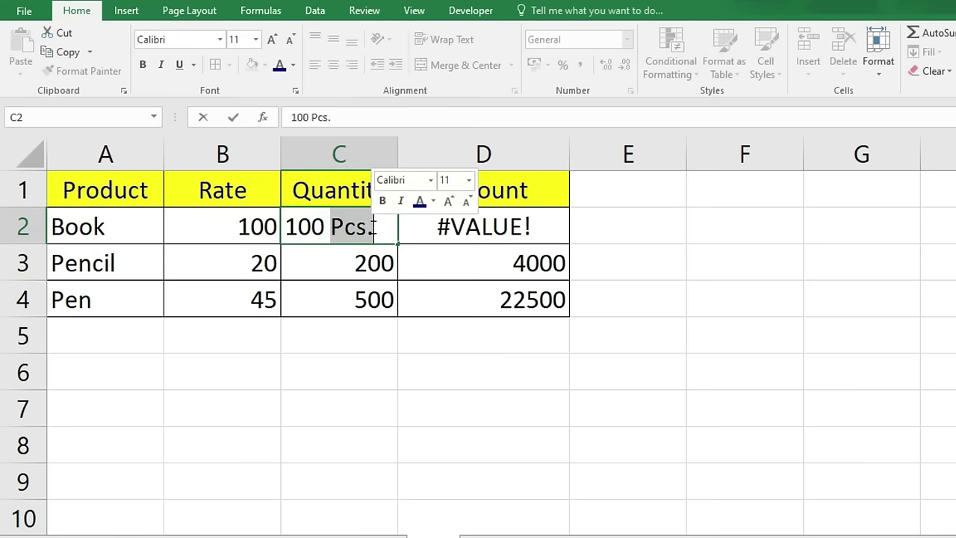
pyautogui.press('BackSpace')
pyautogui.press('BackSpace')
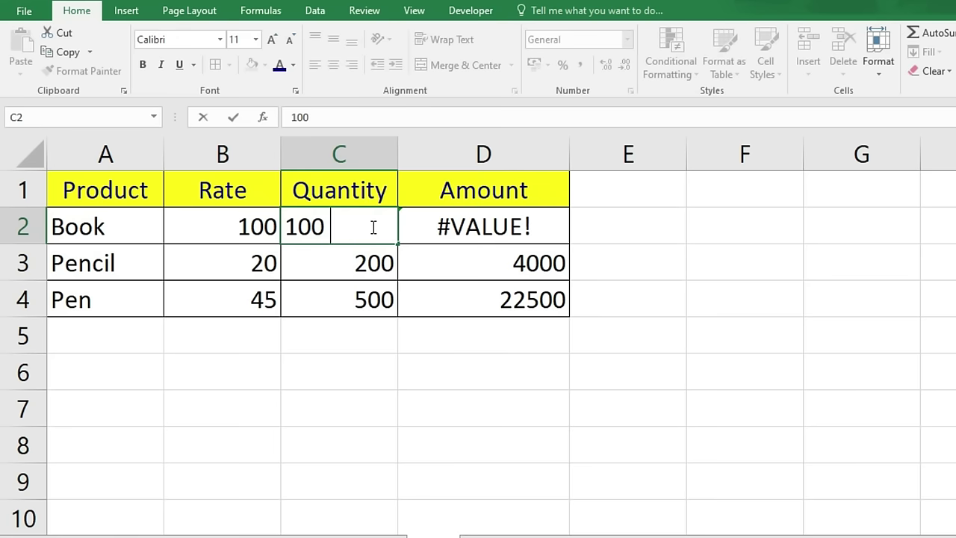
pyautogui.press('Return')
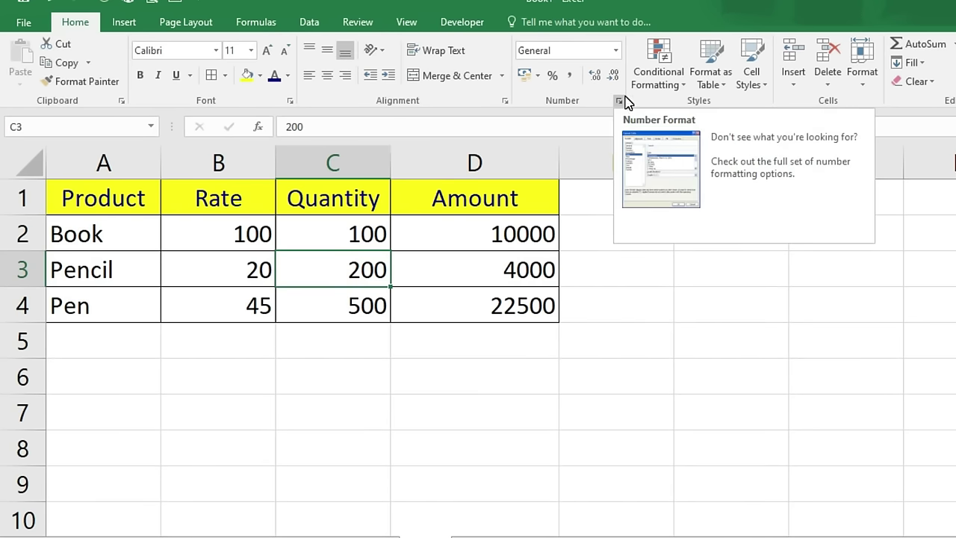
# Step: Apply the custom number format # "Pcs." to the quantities in C2:C4
pyautogui.moveTo(359, 232); pyautogui.dragTo(368, 301)
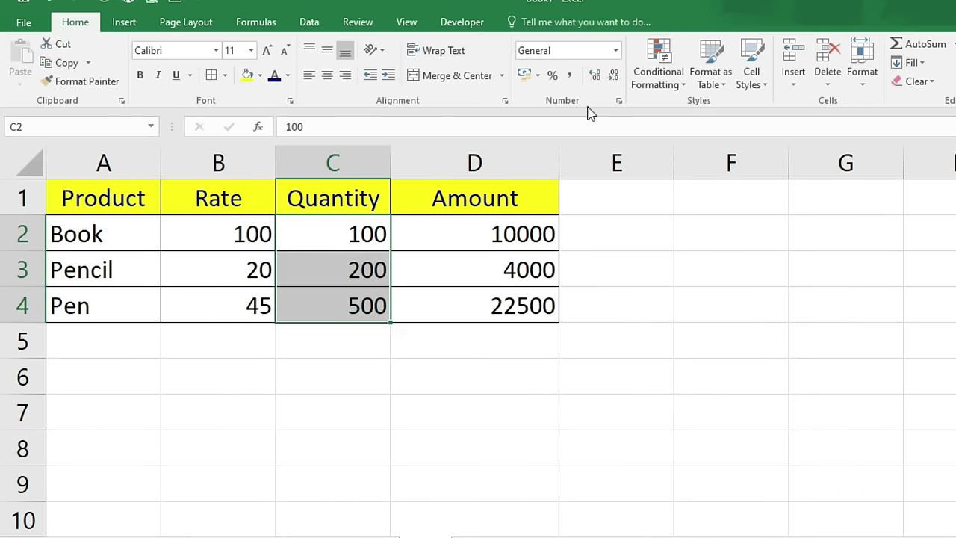
pyautogui.click(619, 102)
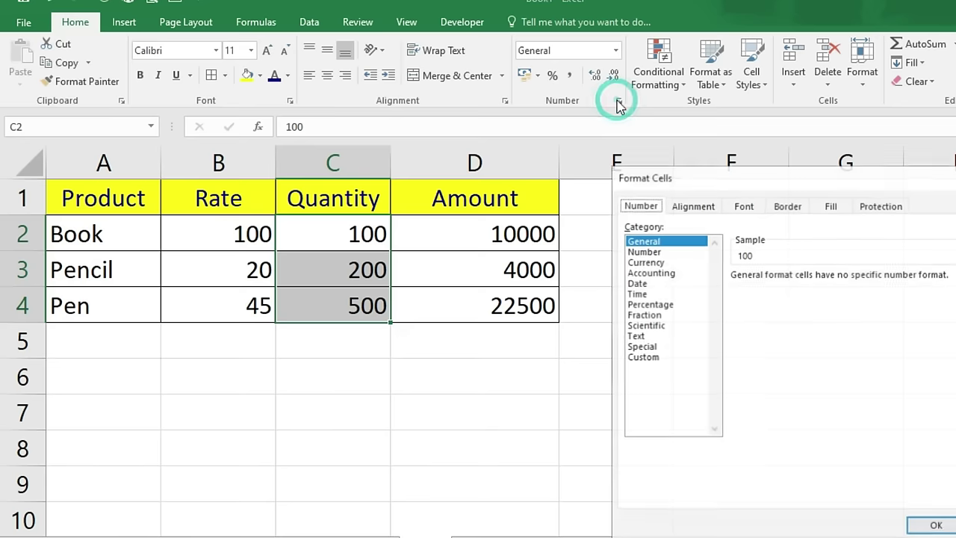
pyautogui.click(633, 357)
pyautogui.moveTo(700, 185); pyautogui.dragTo(572, 160)
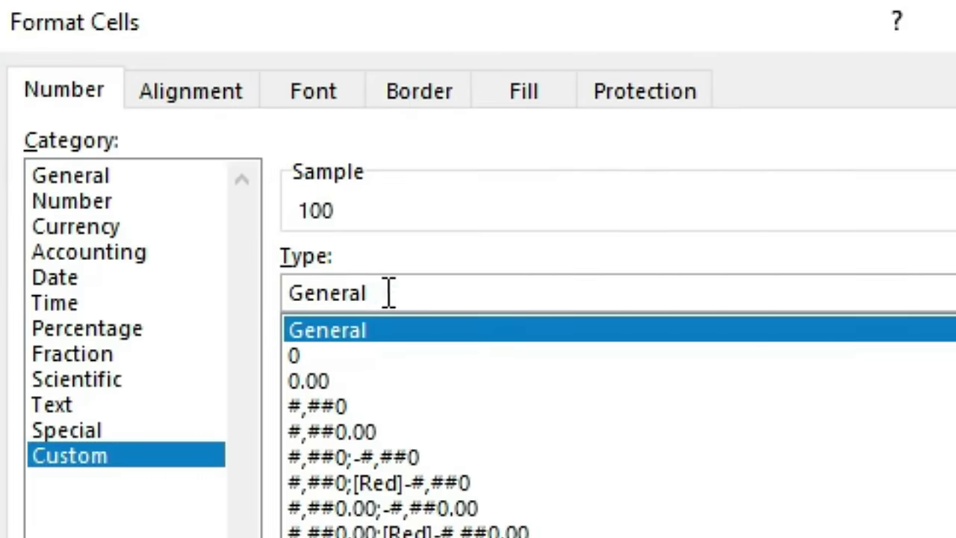
pyautogui.moveTo(388, 293); pyautogui.dragTo(269, 288)
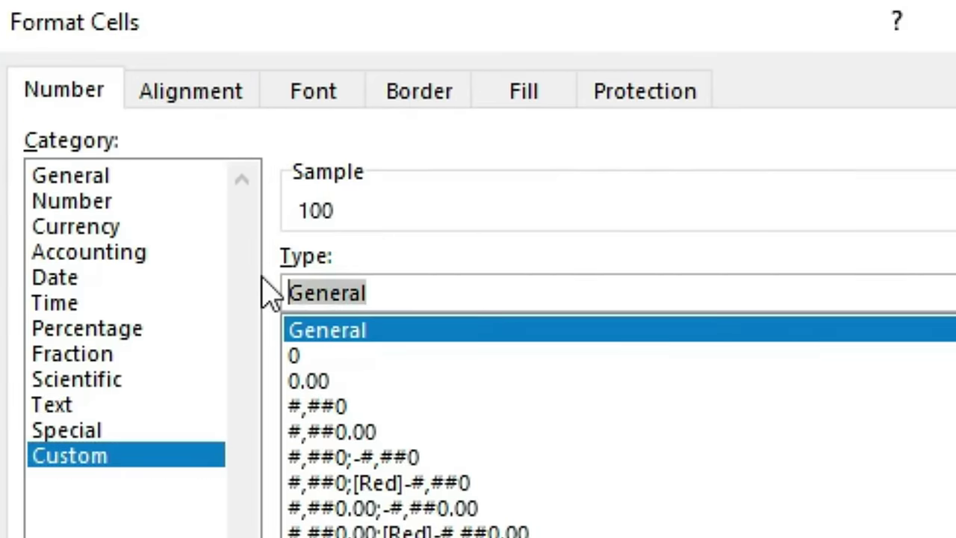
pyautogui.press('BackSpace')
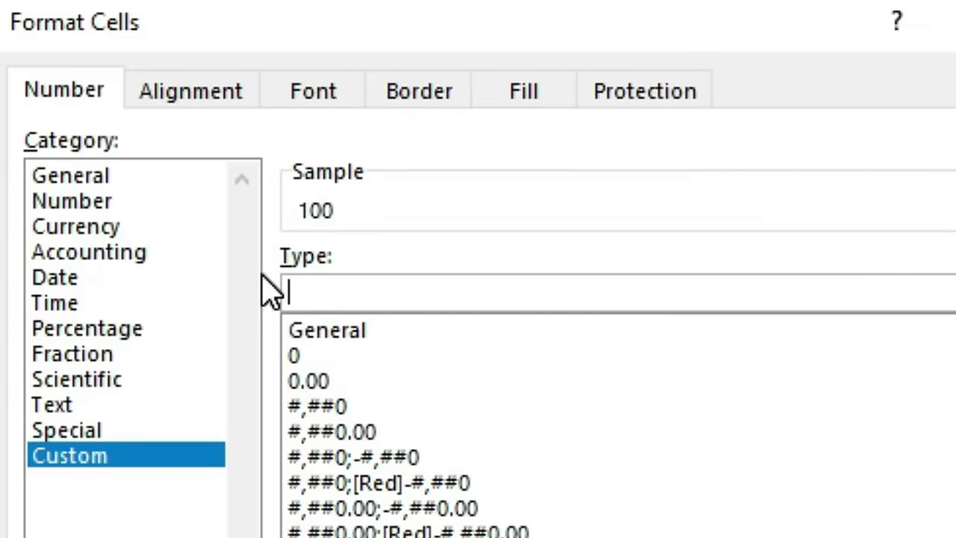
pyautogui.write('# "Pcs.')
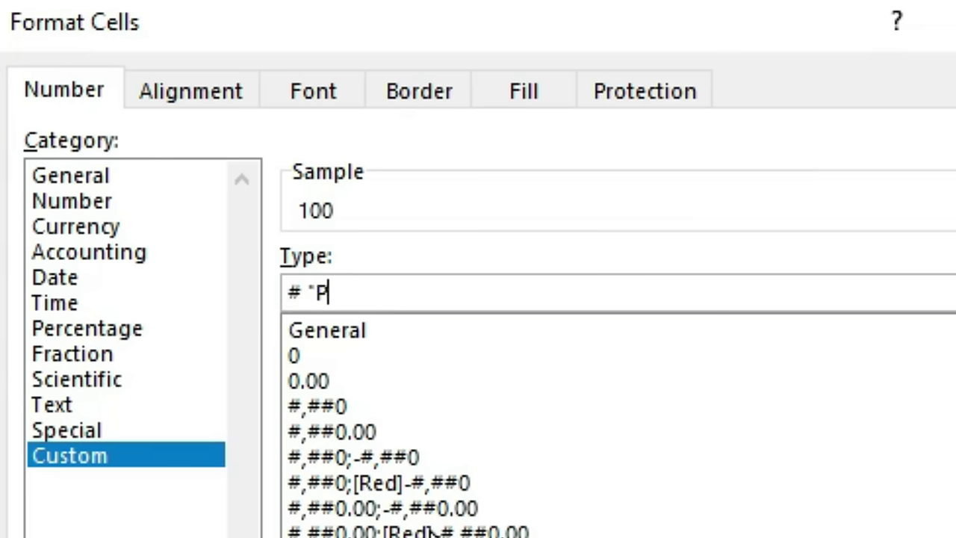
pyautogui.write('"')
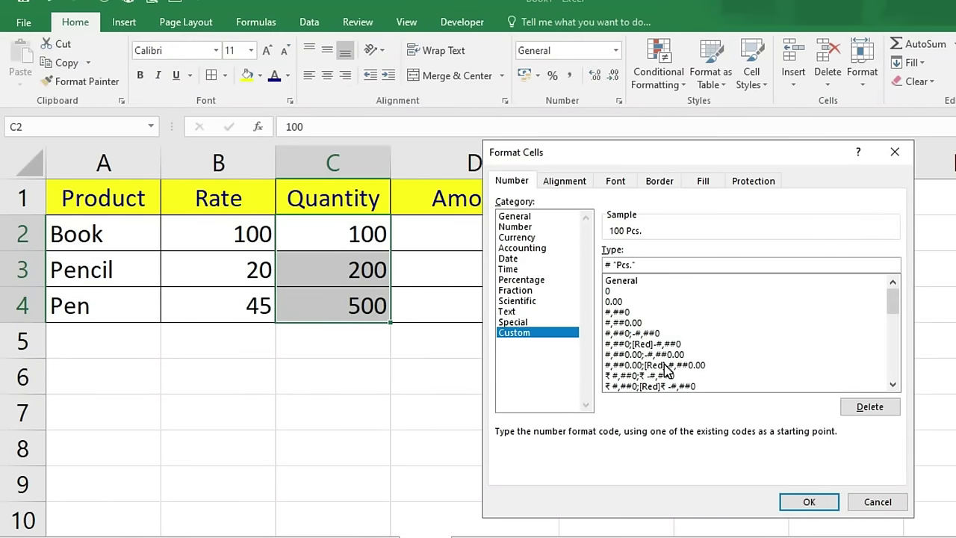
pyautogui.press('Return')
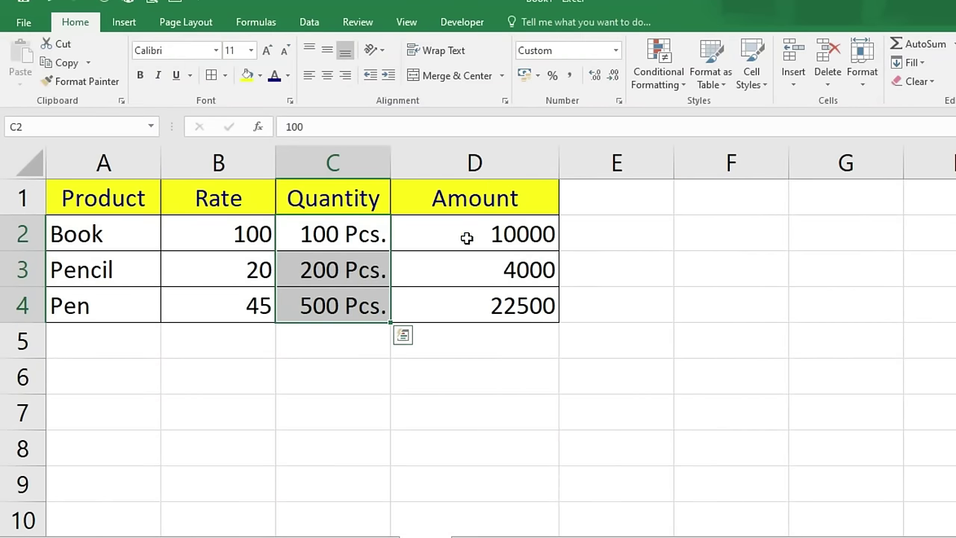
# Step: Apply the rupee Currency format to the rates in B2:B4 and the amounts in D2:D4
pyautogui.moveTo(207, 235); pyautogui.dragTo(217, 306)
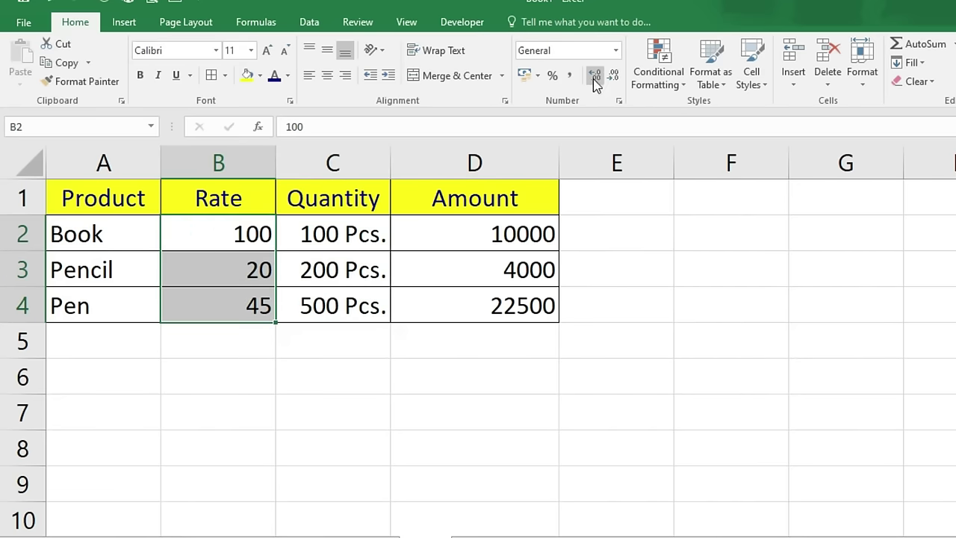
pyautogui.click(540, 77)
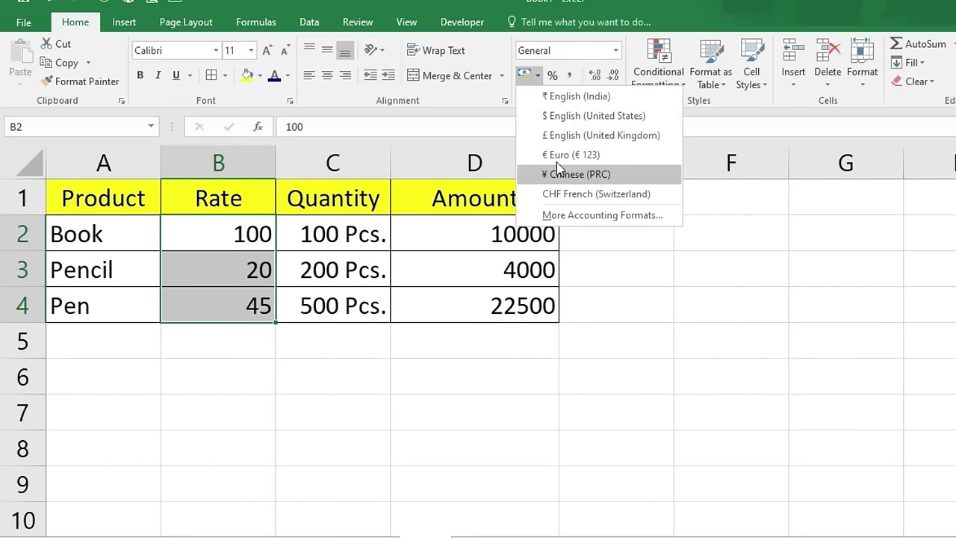
pyautogui.click(616, 51)
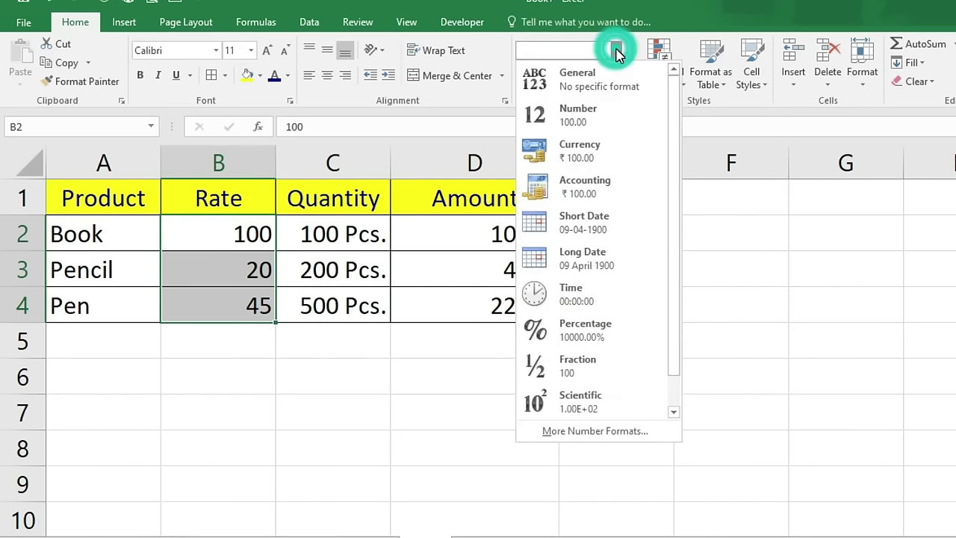
pyautogui.click(594, 154)
pyautogui.moveTo(525, 235); pyautogui.dragTo(531, 307)
pyautogui.click(616, 51)
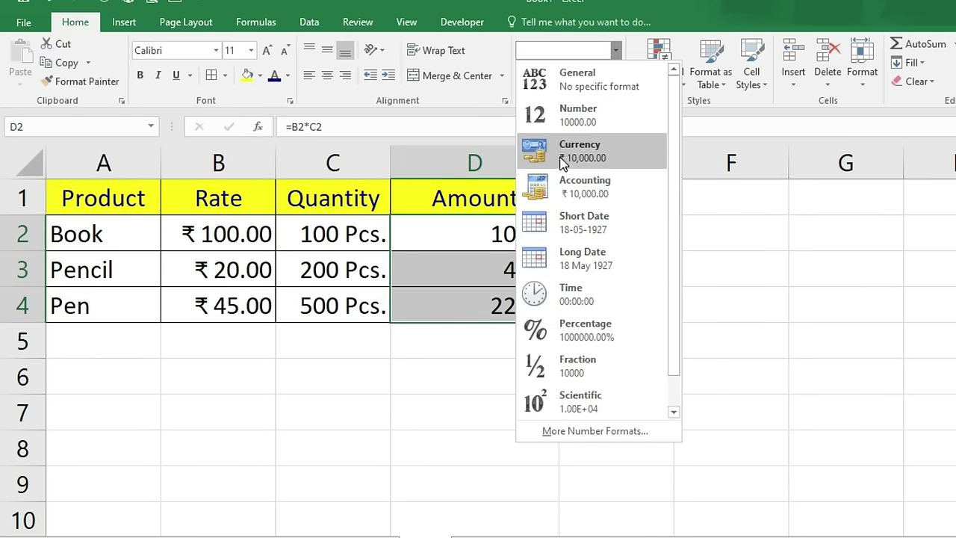
pyautogui.click(565, 161)
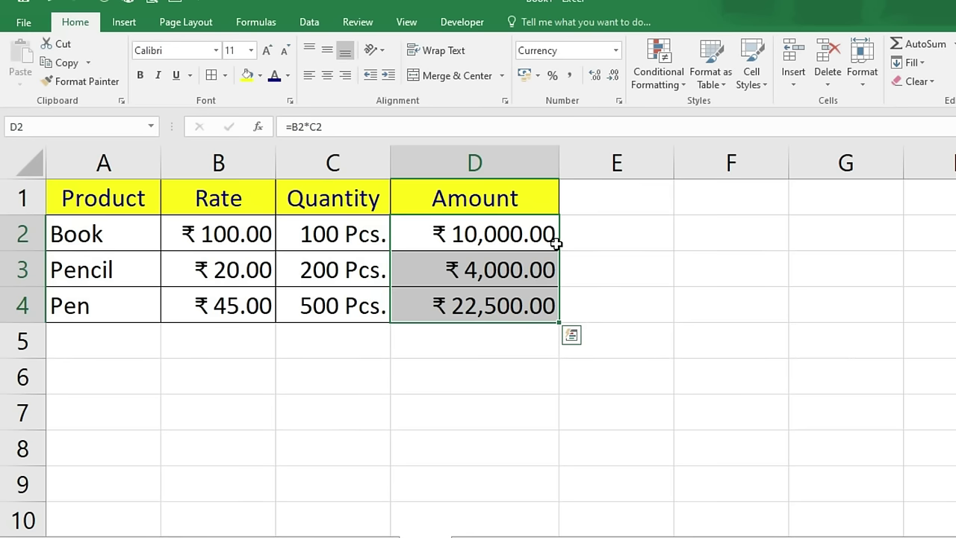
# Step: Reduce the rates in B2:B4 and the amounts in D2:D4 to zero decimal places
pyautogui.moveTo(209, 235); pyautogui.dragTo(219, 311)
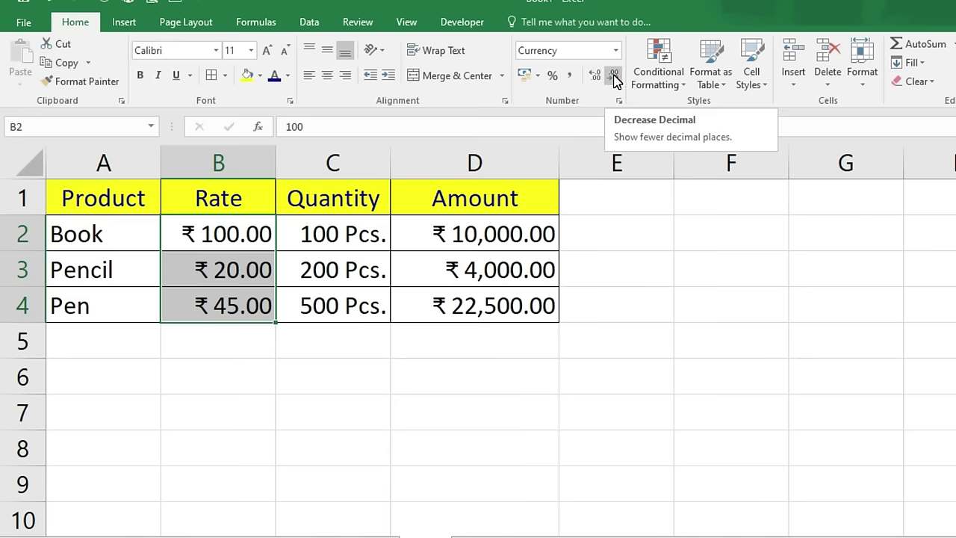
pyautogui.click(615, 76)
pyautogui.click(614, 76)
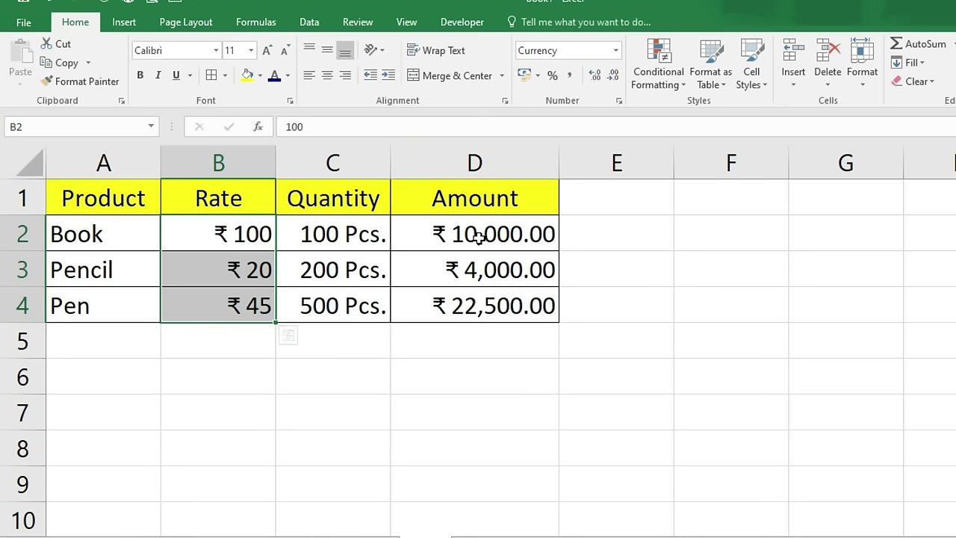
pyautogui.moveTo(474, 234); pyautogui.dragTo(474, 301)
pyautogui.click(614, 76)
pyautogui.click(614, 76)
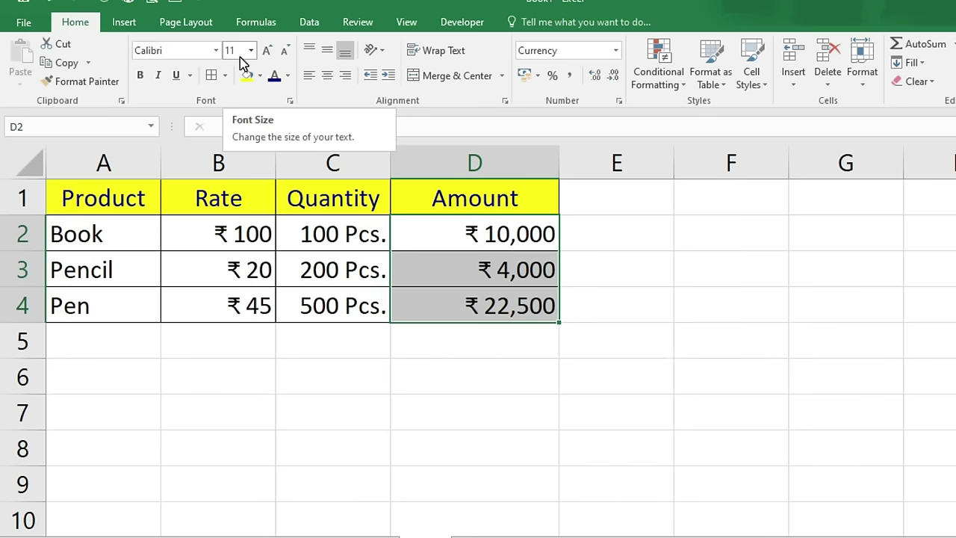
pyautogui.click(675, 86)
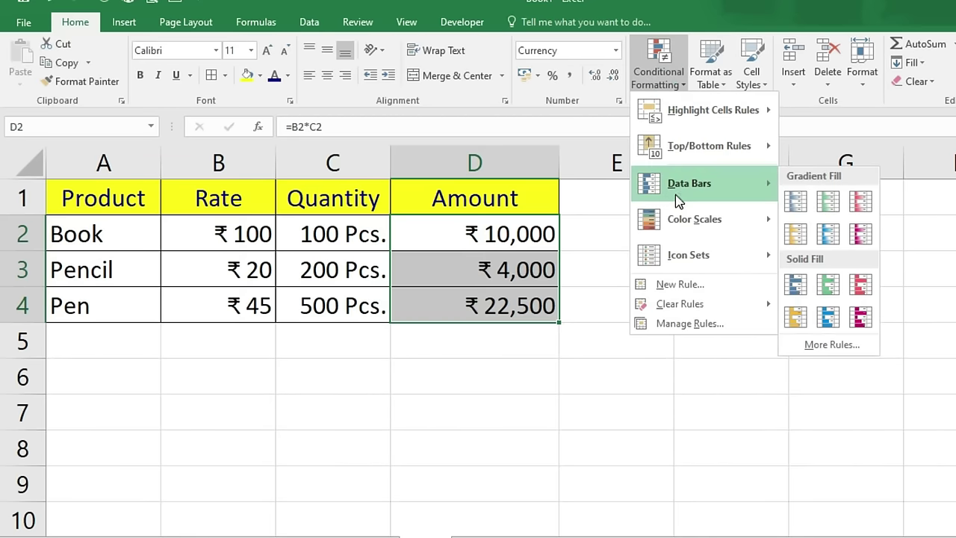
pyautogui.click(797, 84)
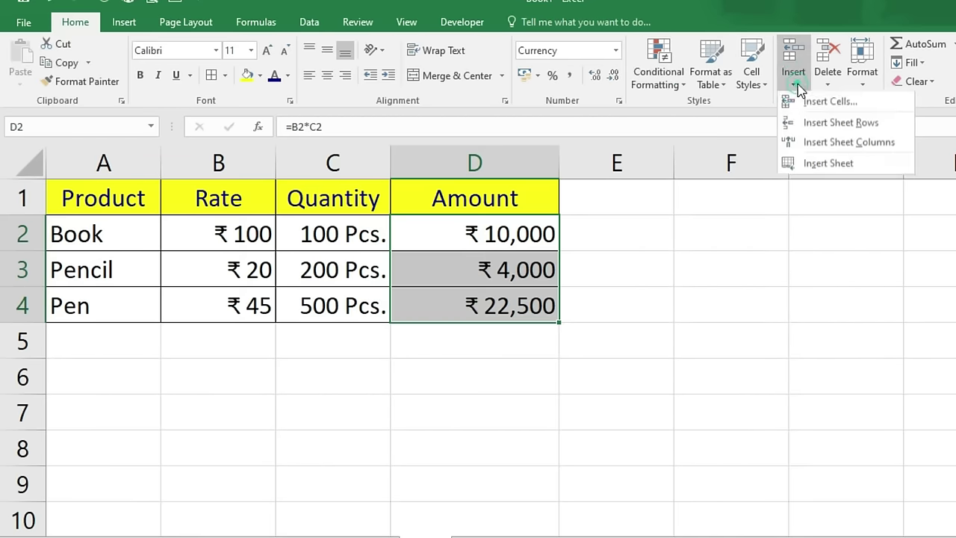
pyautogui.click(826, 82)
pyautogui.click(865, 84)
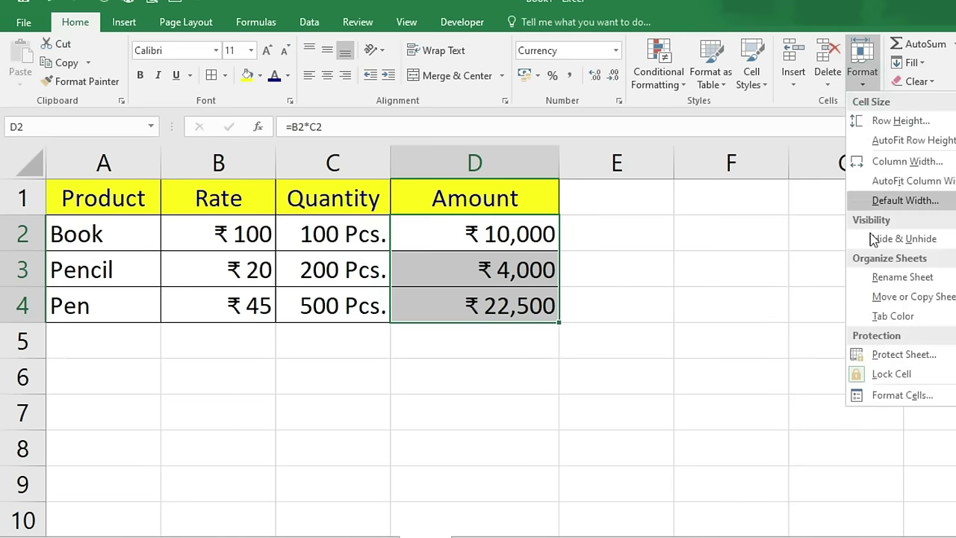
pyautogui.moveTo(883, 320)
pyautogui.click(799, 334)
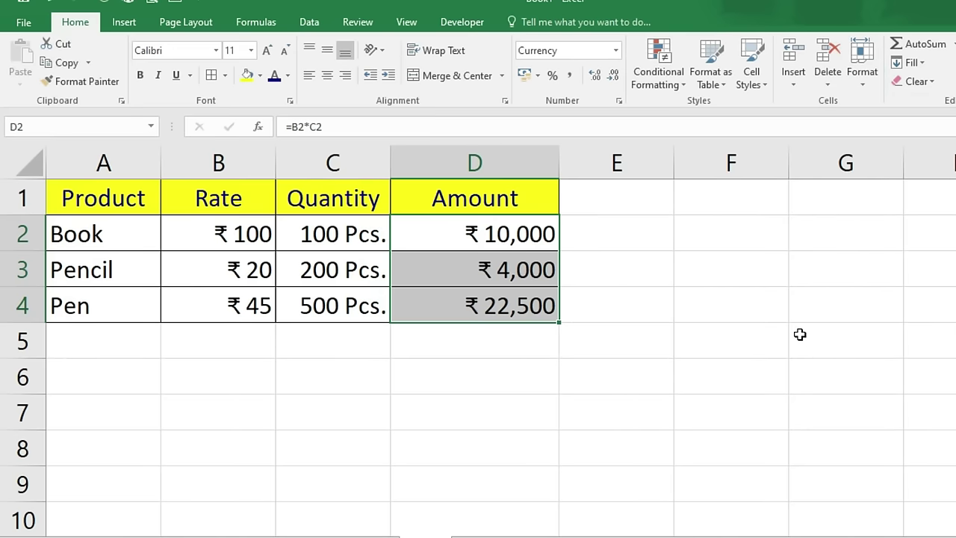
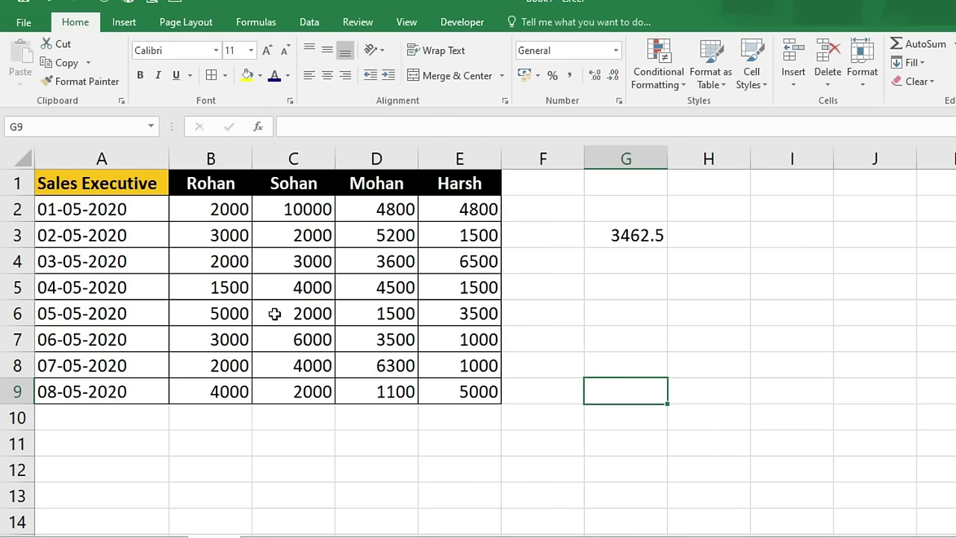
pyautogui.click(214, 209)
pyautogui.moveTo(305, 213); pyautogui.dragTo(468, 389)
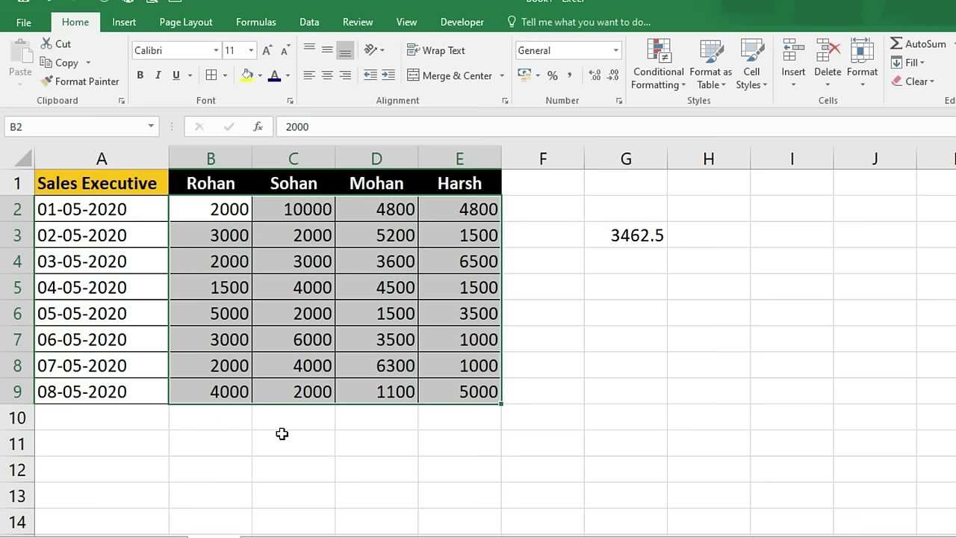
pyautogui.click(350, 496)
# Step: Start a Greater Than conditional formatting rule on the sales figures in B2:E9 with 5000 as the threshold
pyautogui.moveTo(187, 211); pyautogui.dragTo(464, 388)
pyautogui.click(657, 82)
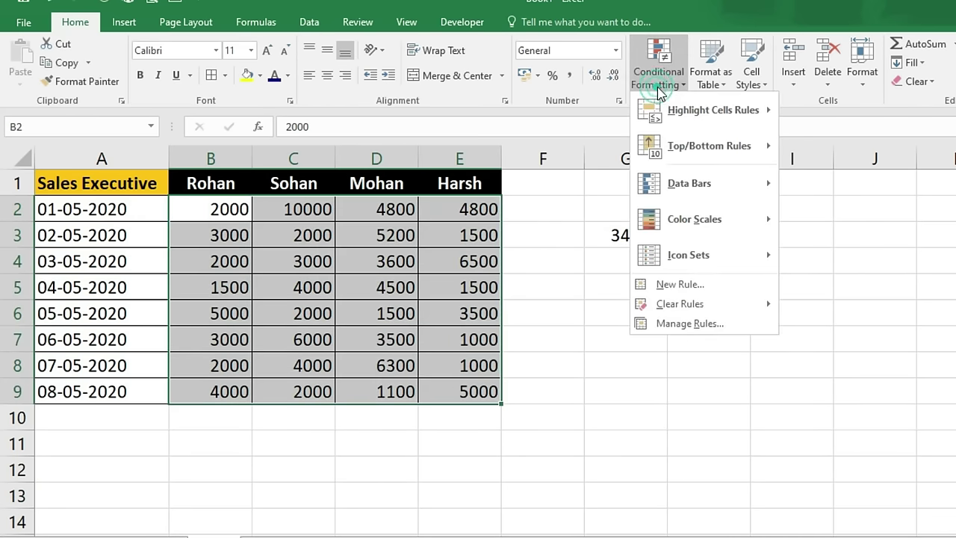
pyautogui.moveTo(771, 112)
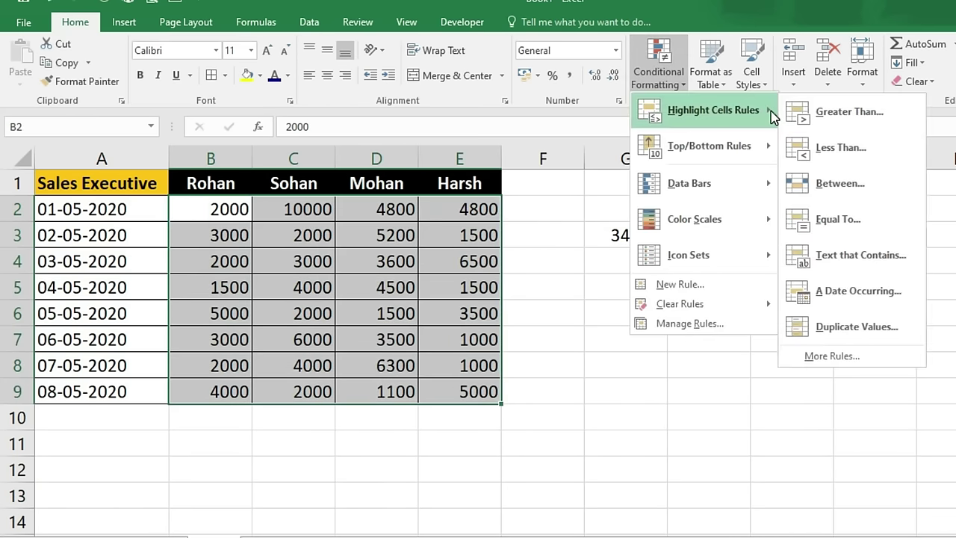
pyautogui.click(816, 120)
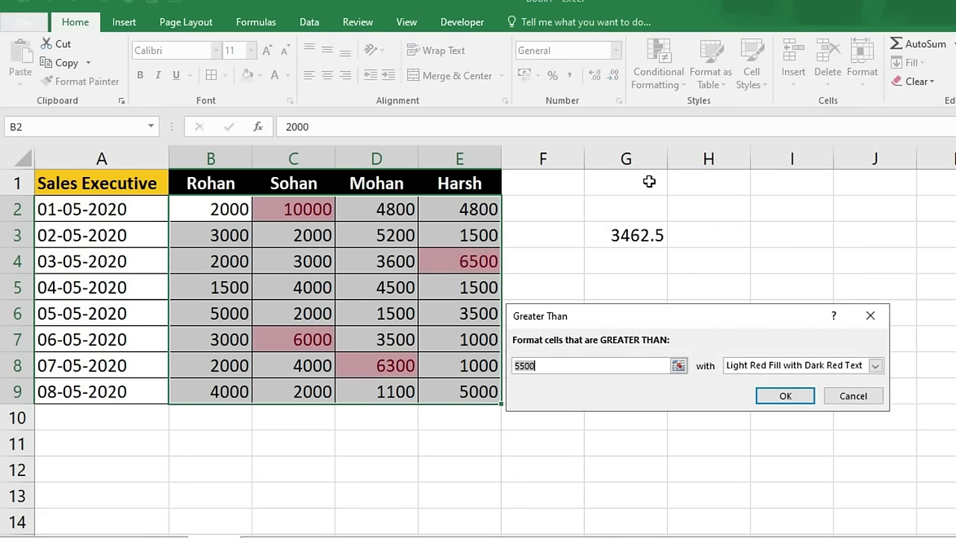
pyautogui.moveTo(655, 316); pyautogui.dragTo(780, 220)
pyautogui.click(695, 271)
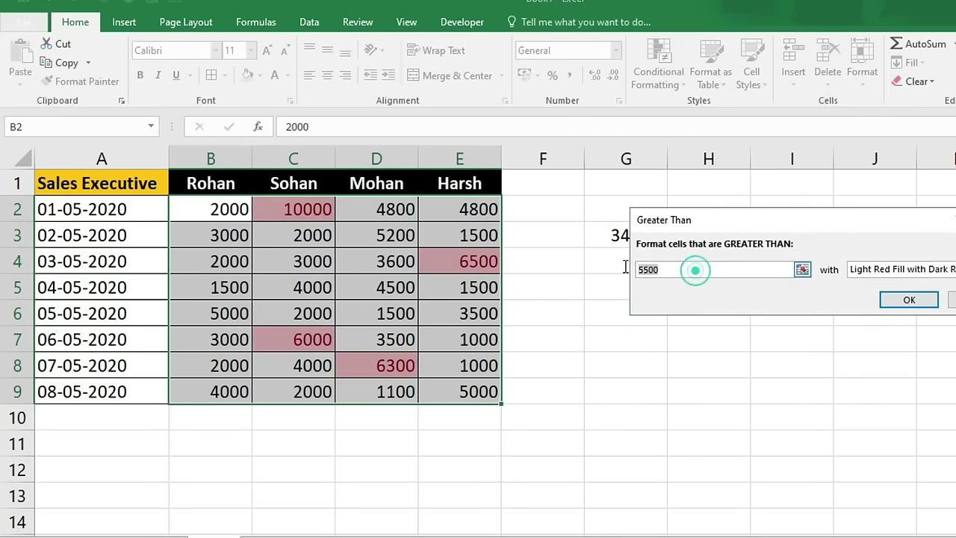
pyautogui.press('BackSpace')
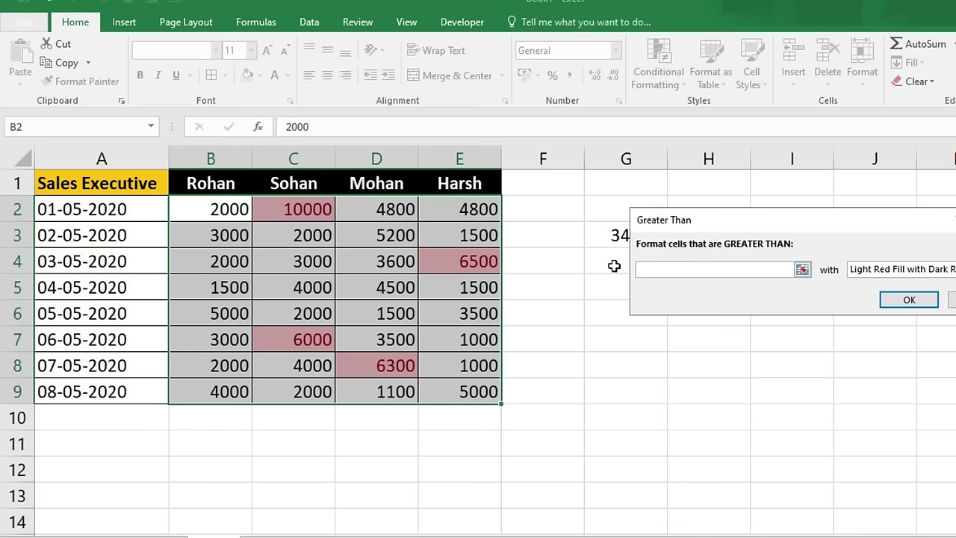
pyautogui.write('5000')
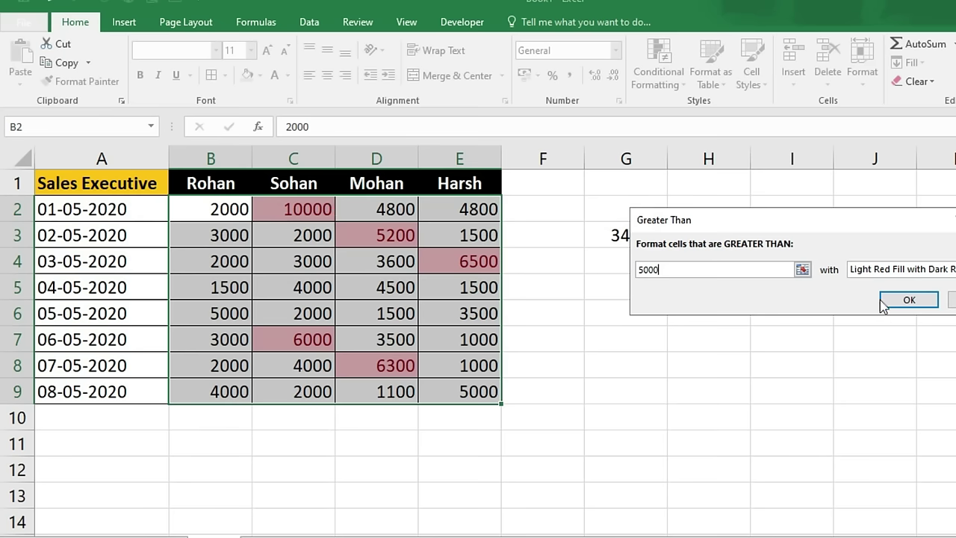
# Step: Try the yellow fill for the Greater Than rule, then choose Green Fill with Dark Green Text and apply the rule
pyautogui.click(950, 269)
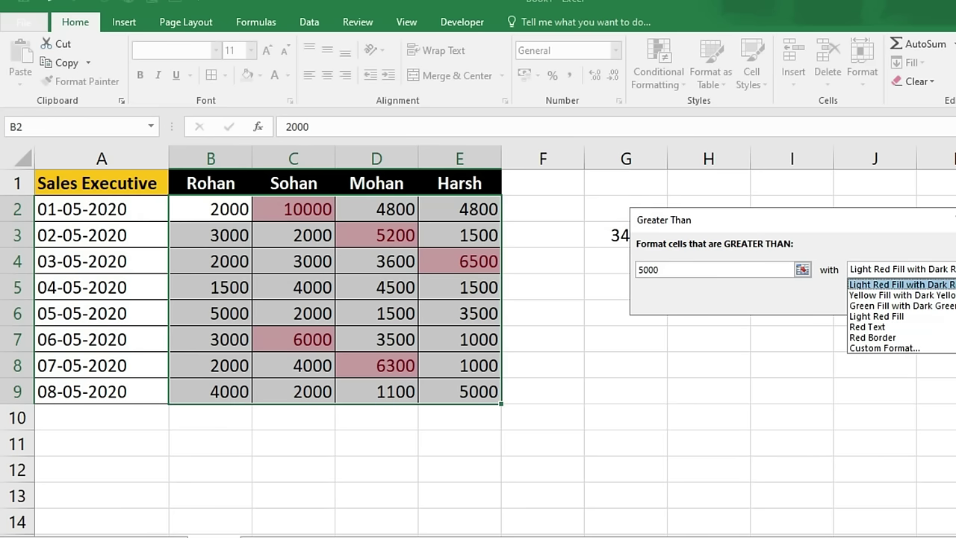
pyautogui.click(937, 296)
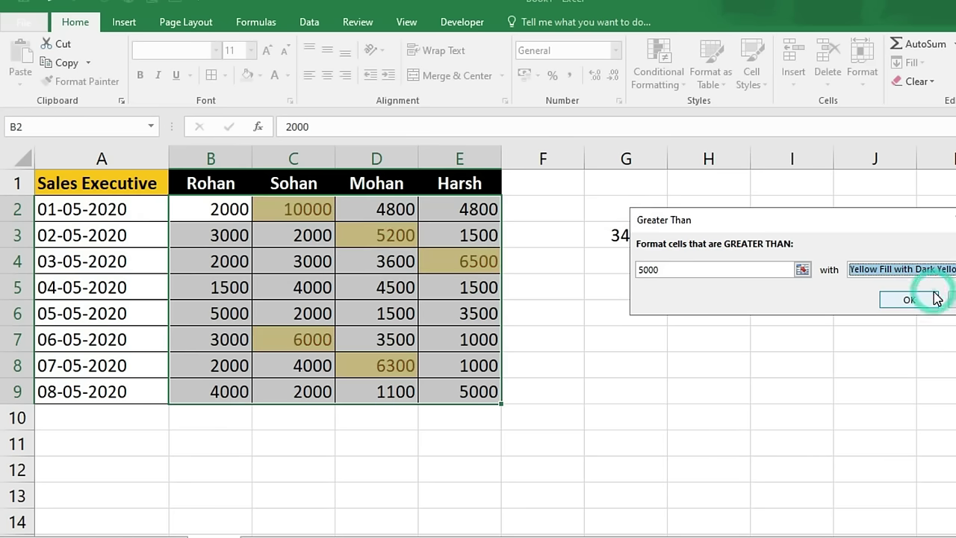
pyautogui.click(952, 271)
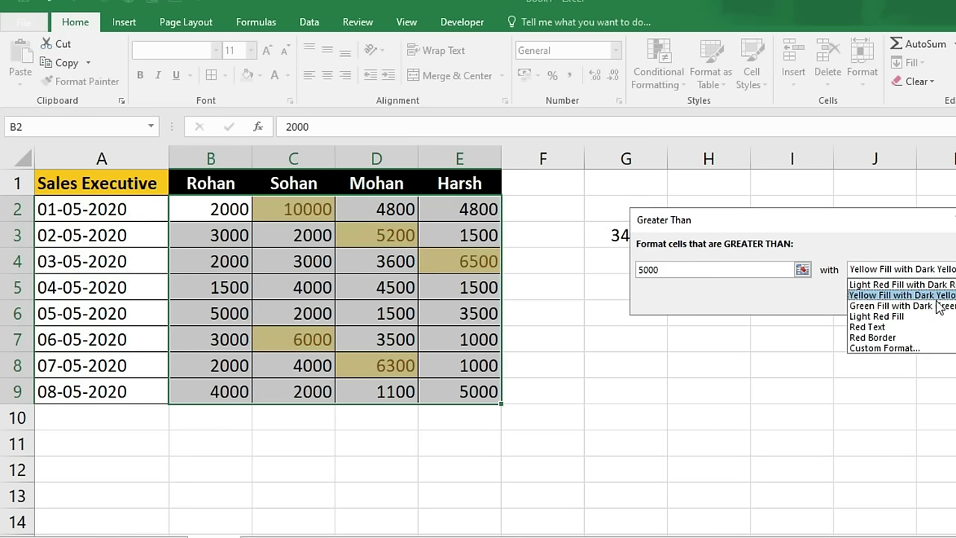
pyautogui.click(895, 307)
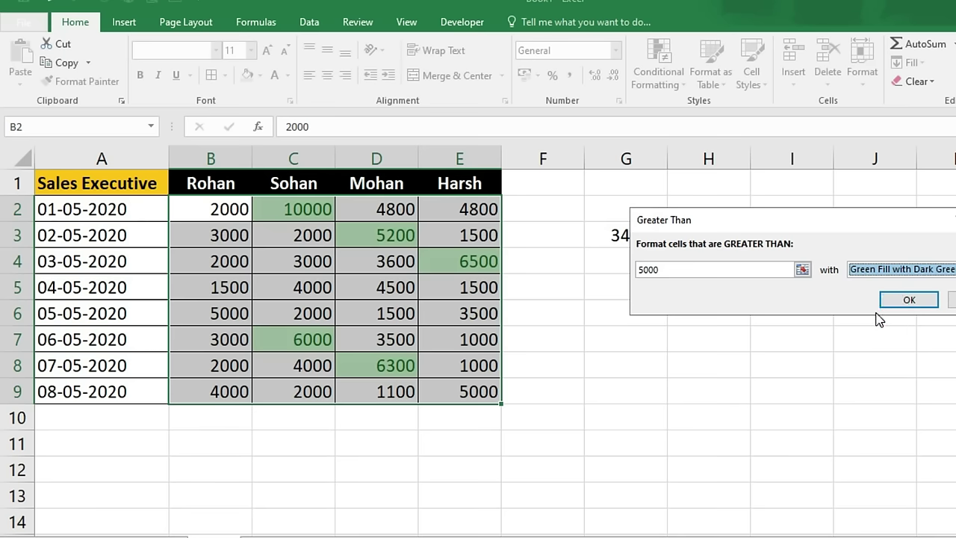
pyautogui.click(901, 302)
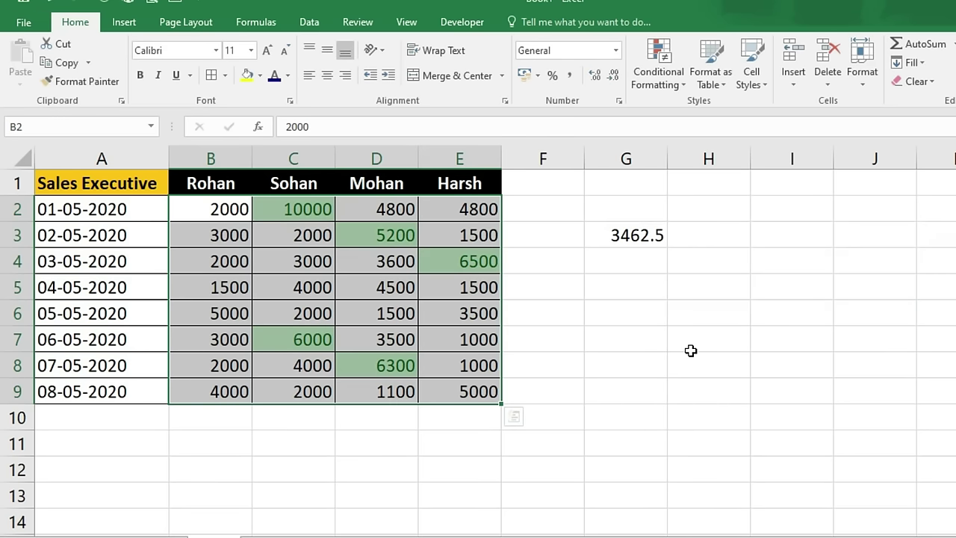
pyautogui.click(691, 351)
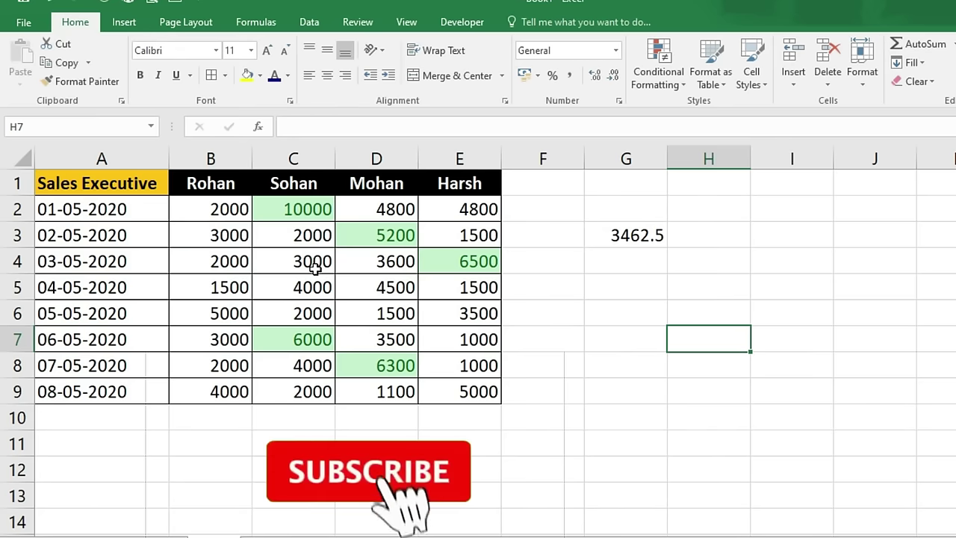
# Step: Clear the conditional formatting rules from the sales figures in B2:E9
pyautogui.moveTo(220, 208); pyautogui.dragTo(442, 387)
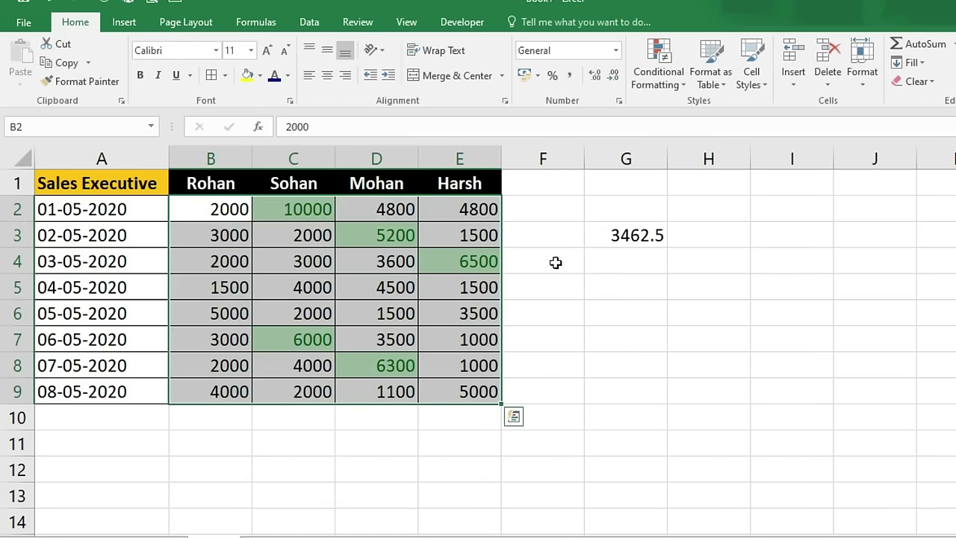
pyautogui.click(675, 77)
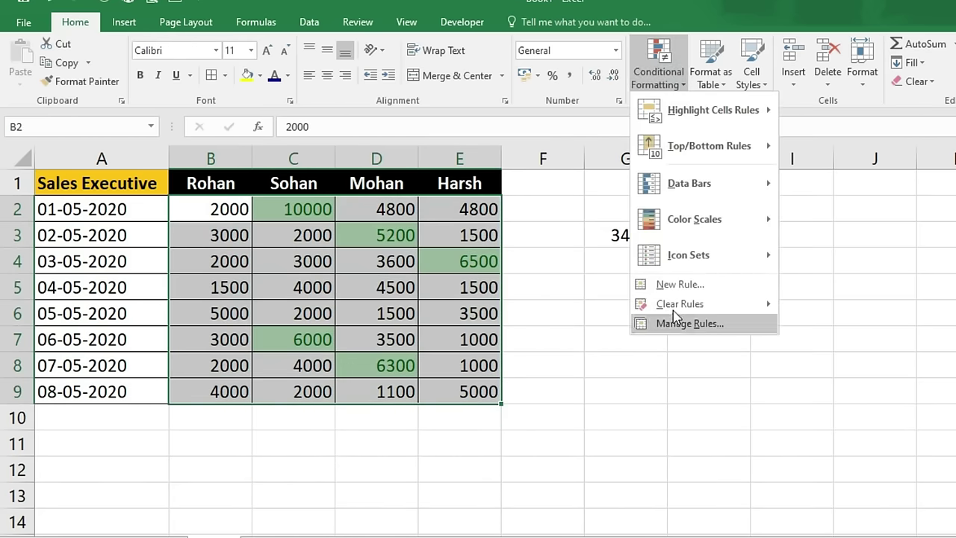
pyautogui.moveTo(676, 305)
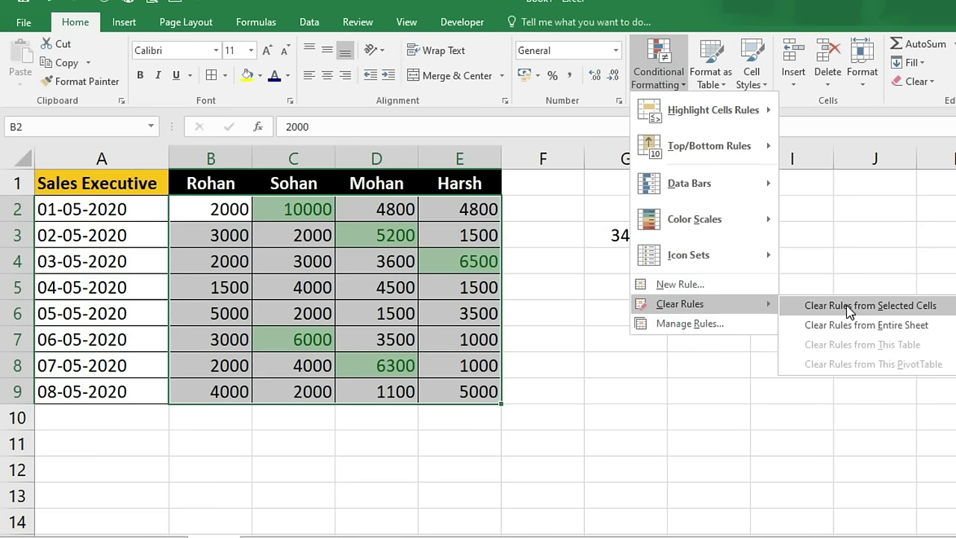
pyautogui.click(918, 306)
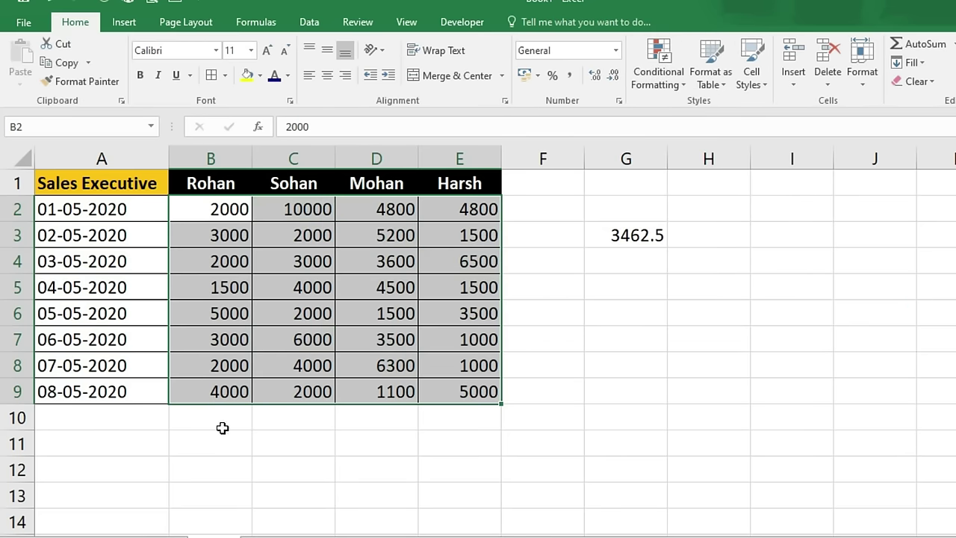
# Step: Try a Less Than rule on B2:E9 with 2000 as the threshold and Light Red Fill with Dark Red Text
pyautogui.click(208, 209)
pyautogui.moveTo(208, 209); pyautogui.dragTo(469, 391)
pyautogui.click(658, 78)
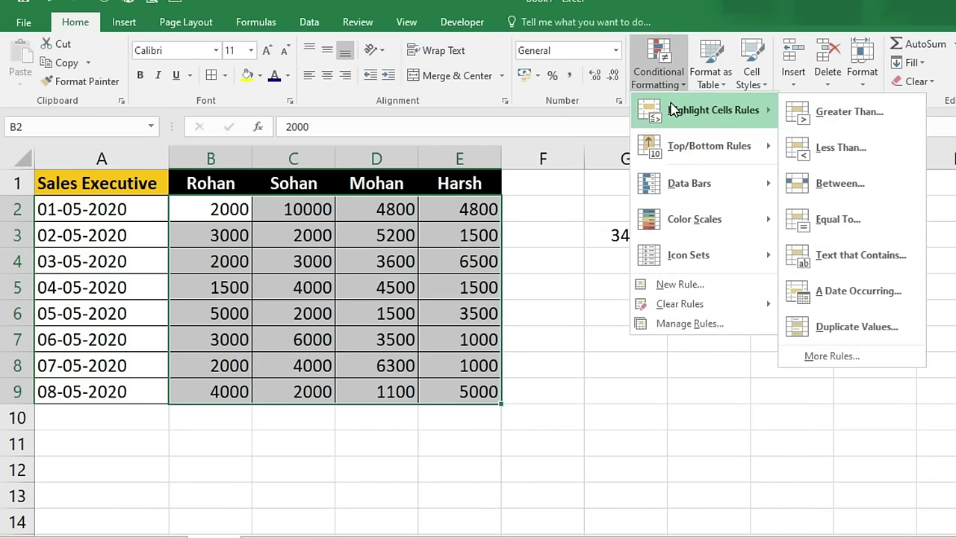
pyautogui.moveTo(729, 124)
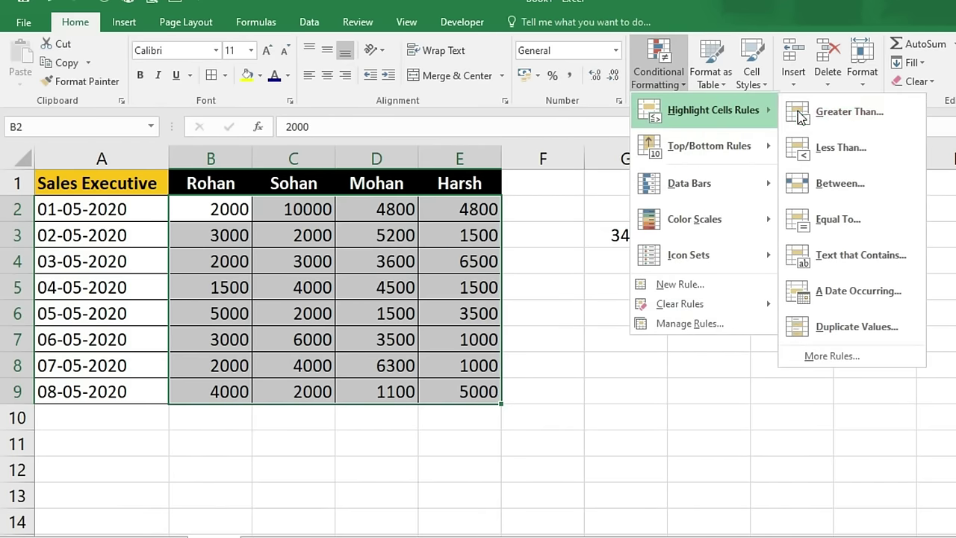
pyautogui.click(825, 146)
pyautogui.write('2')
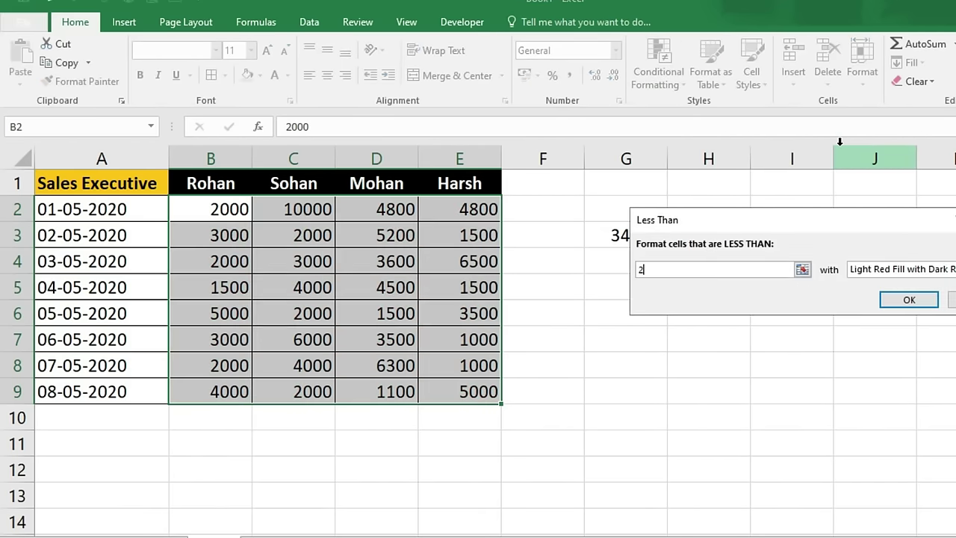
pyautogui.write('000')
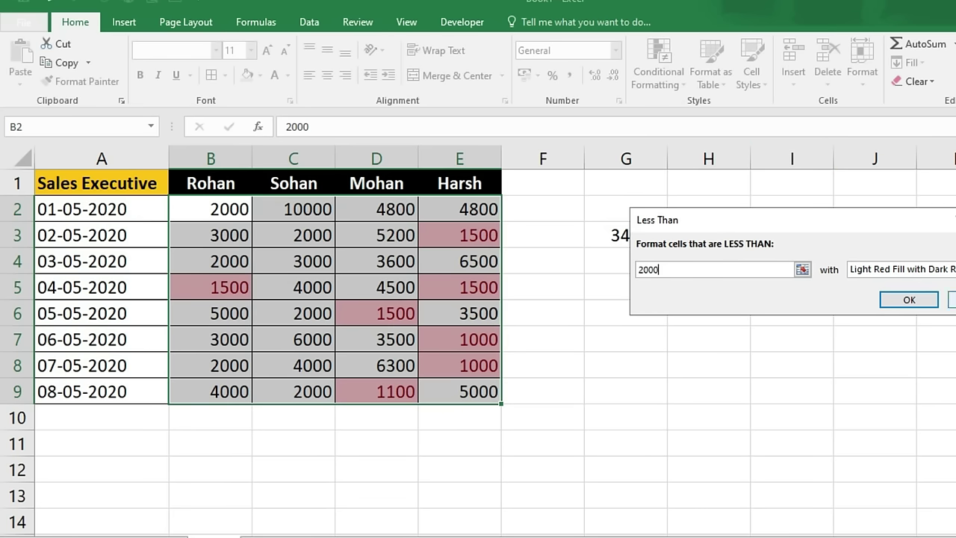
pyautogui.click(910, 299)
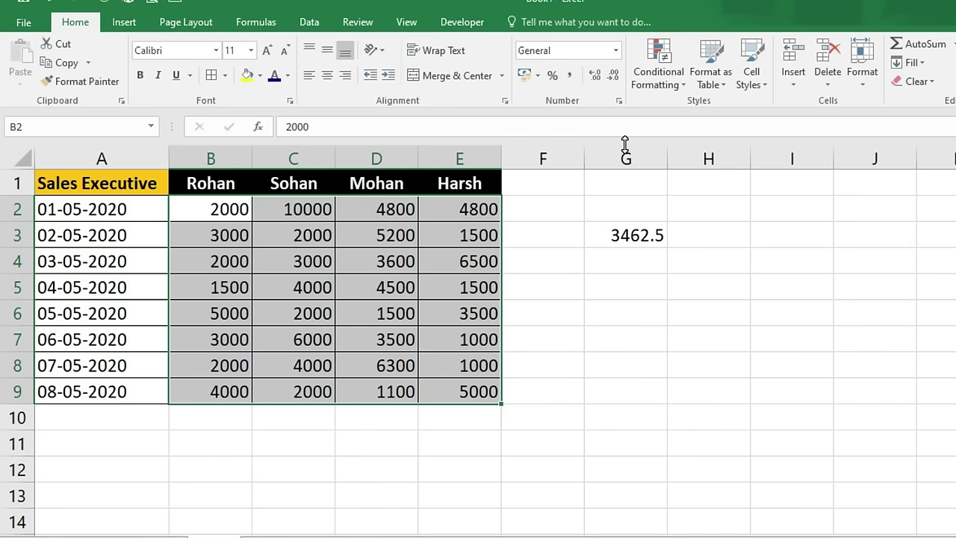
# Step: Try a Between rule on B2:E9 with 5000 and 10000 as the limits, then discard it
pyautogui.click(657, 87)
pyautogui.moveTo(675, 112)
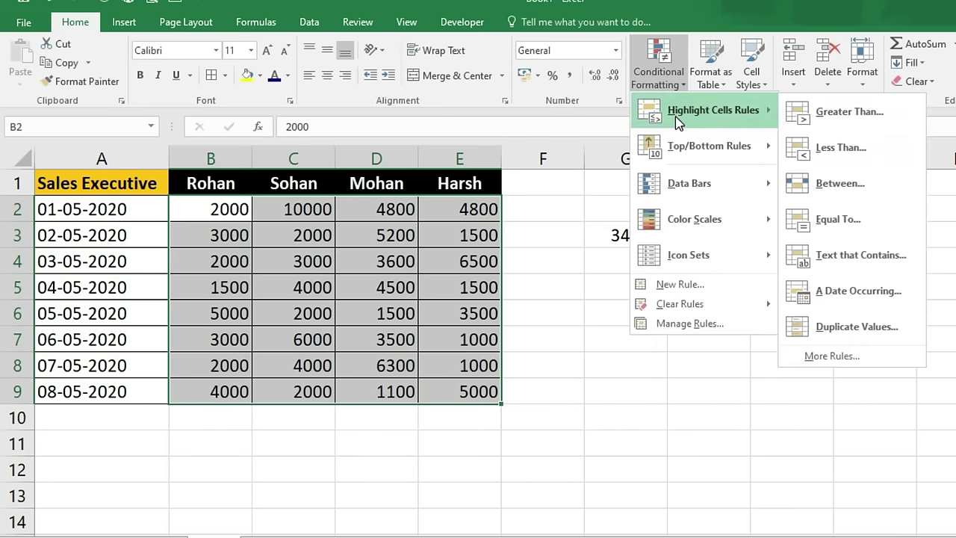
pyautogui.click(837, 188)
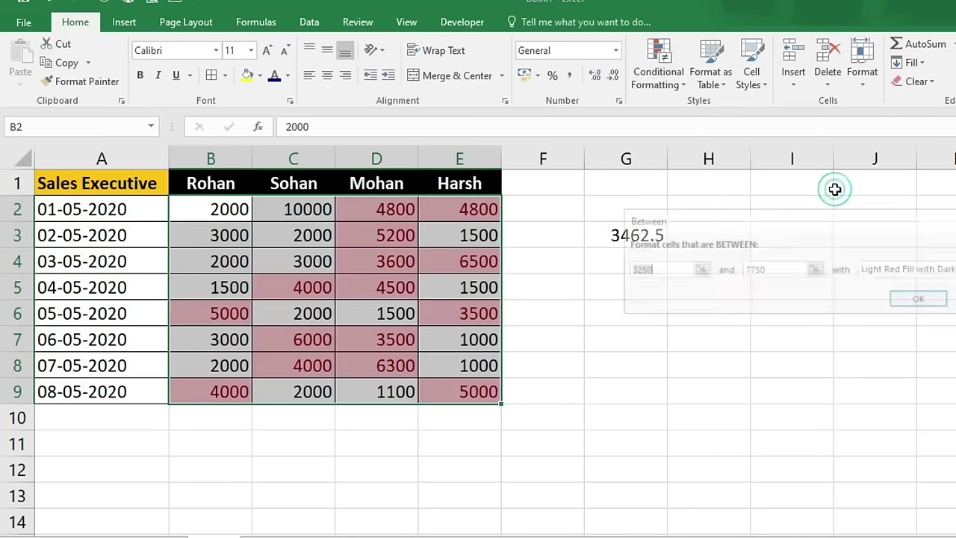
pyautogui.moveTo(650, 270); pyautogui.dragTo(587, 269)
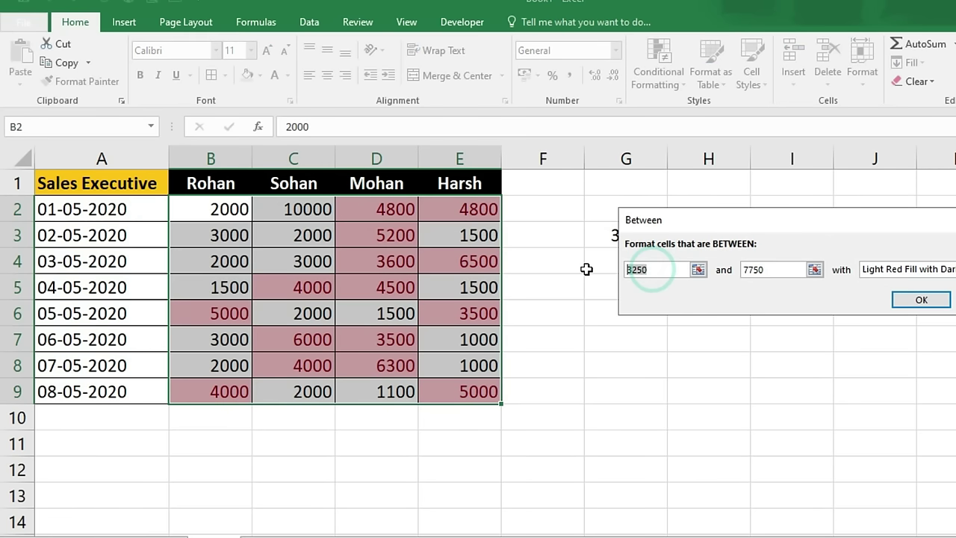
pyautogui.write('5000')
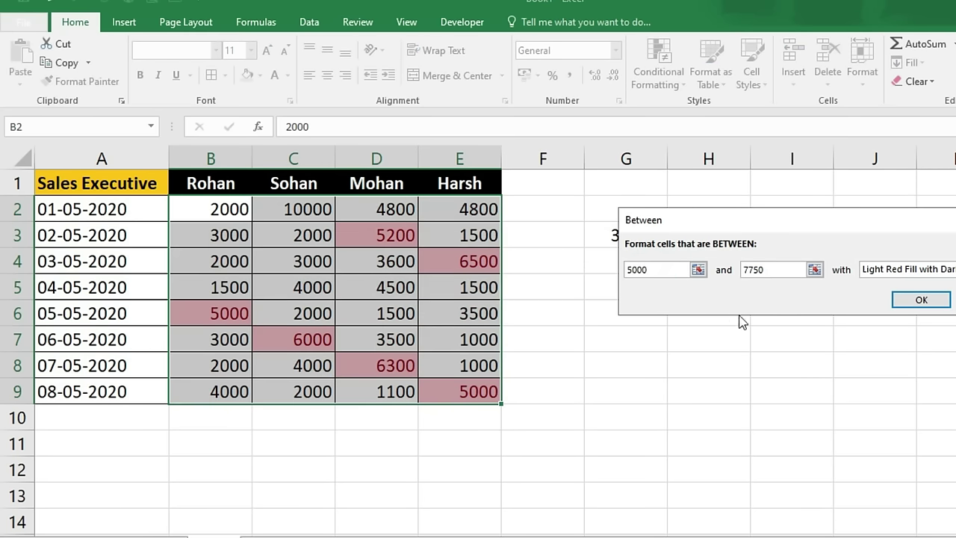
pyautogui.moveTo(774, 271); pyautogui.dragTo(735, 274)
pyautogui.write('10000')
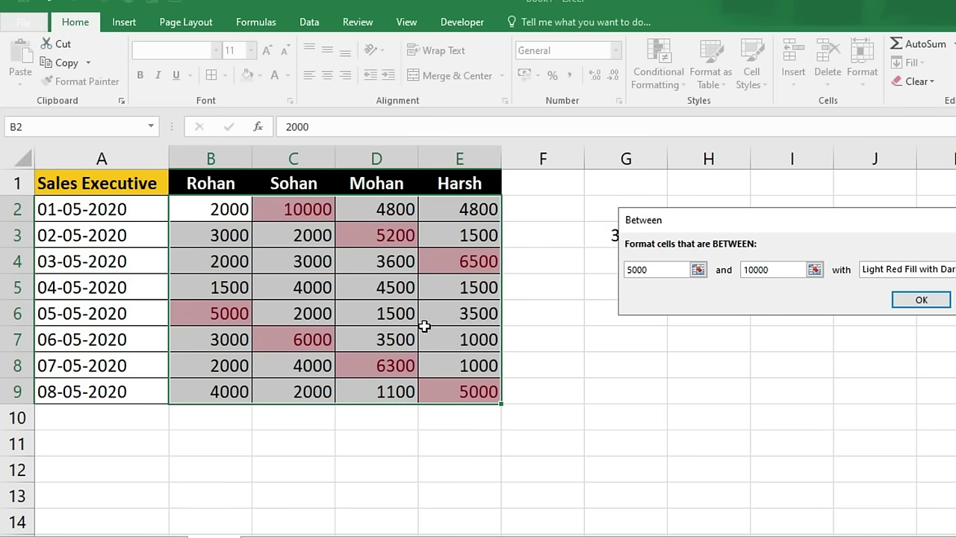
pyautogui.press('Escape')
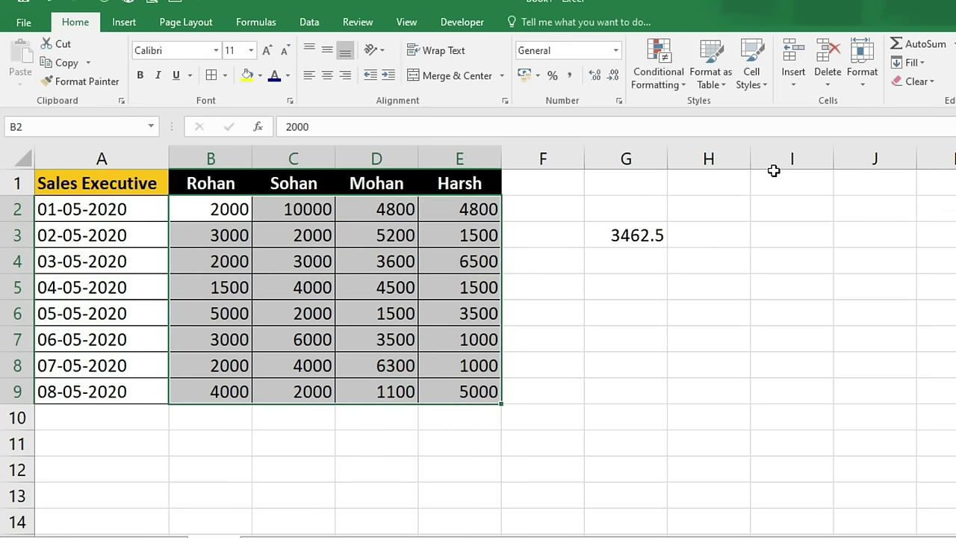
# Step: Try an Equal To conditional formatting rule on B2:E9 with 10000 as the value
pyautogui.click(678, 79)
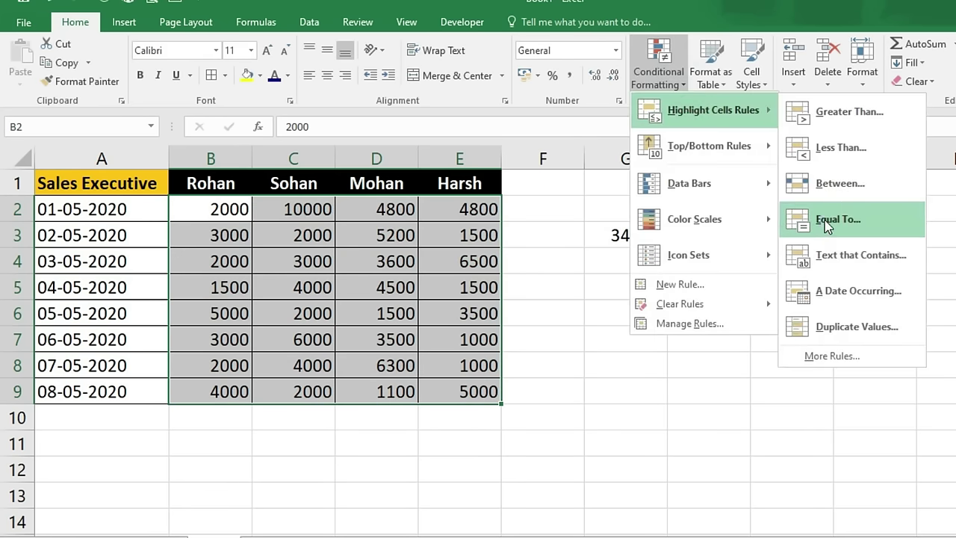
pyautogui.click(828, 223)
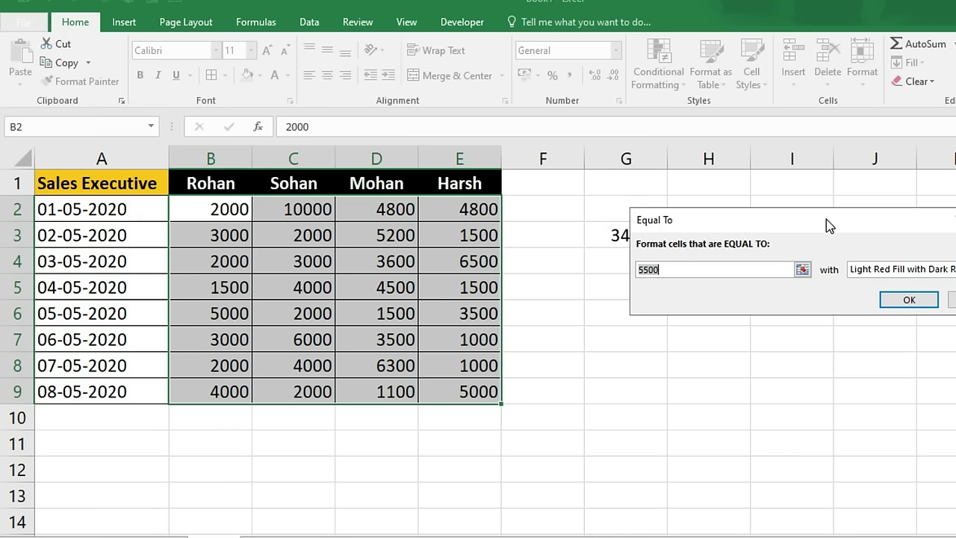
pyautogui.write('10000')
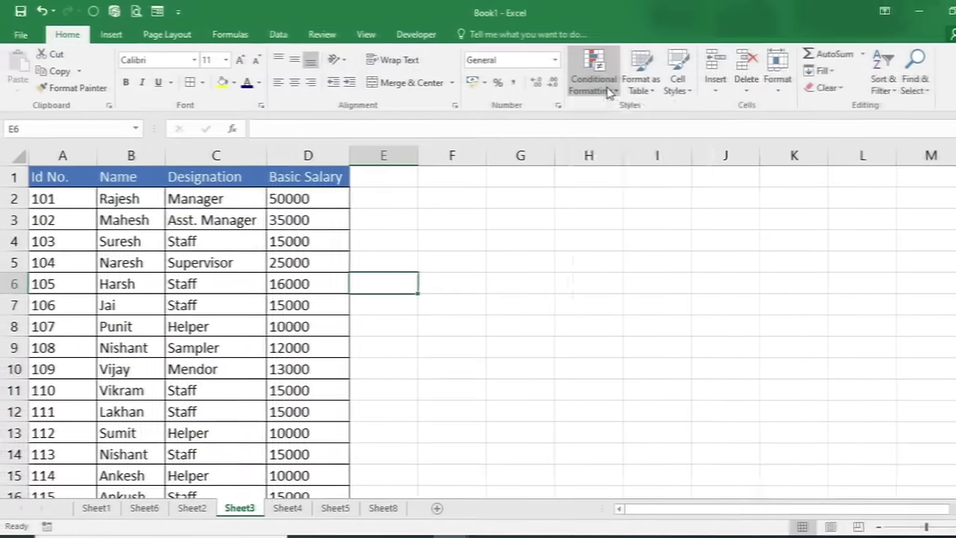
pyautogui.click(609, 91)
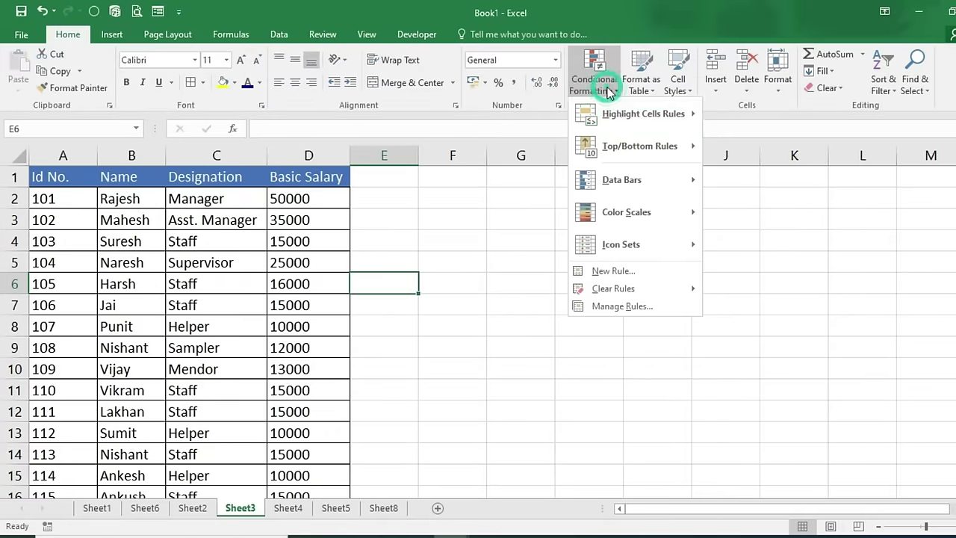
pyautogui.moveTo(627, 113)
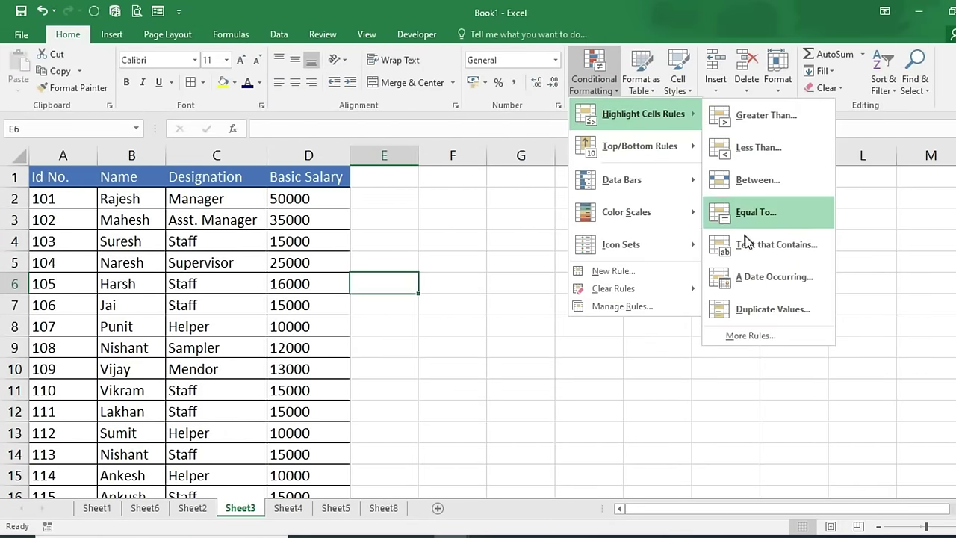
pyautogui.click(511, 307)
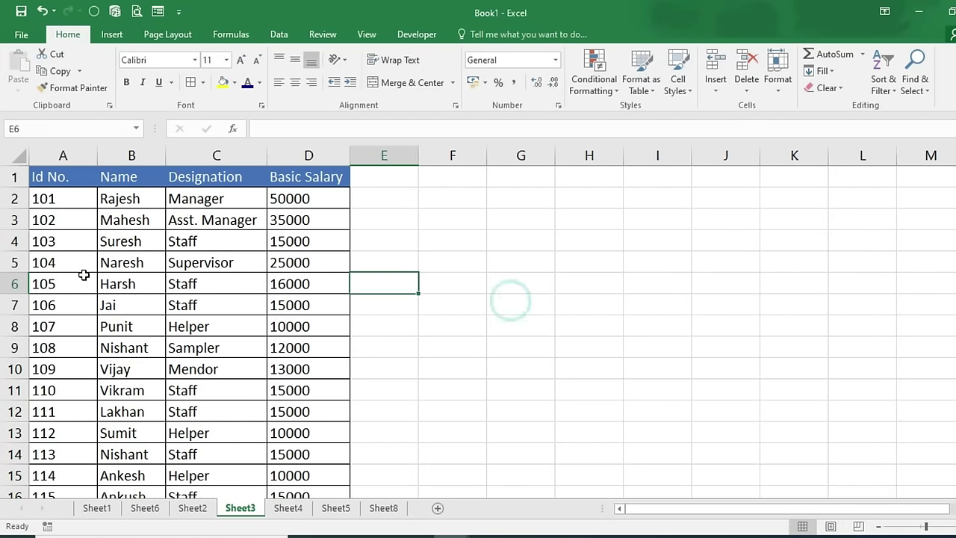
# Step: Try a Text That Contains rule on the employee table in A1:D16 with one employee's first name, then discard it
pyautogui.click(59, 184)
pyautogui.moveTo(103, 193); pyautogui.dragTo(292, 446)
pyautogui.scroll(1, 681, 361)
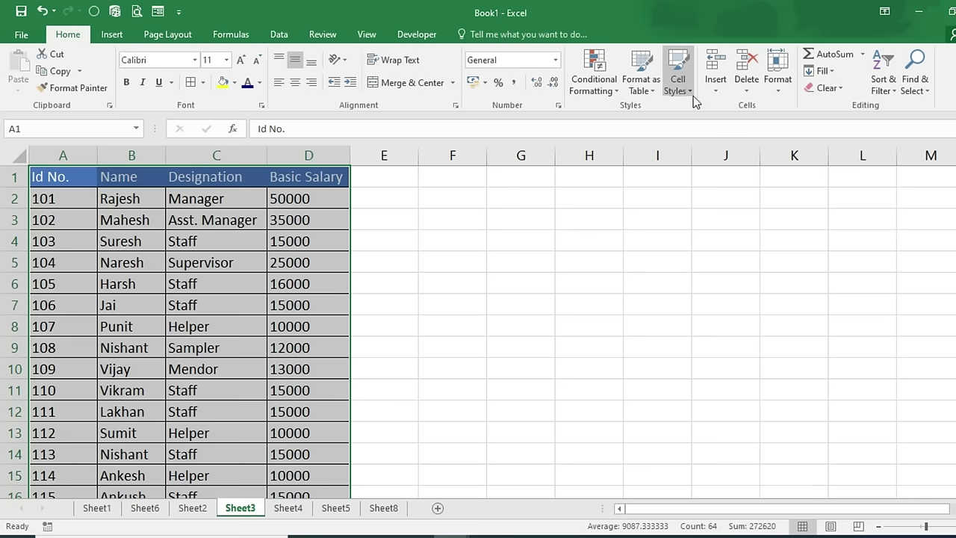
pyautogui.click(608, 90)
pyautogui.moveTo(637, 111)
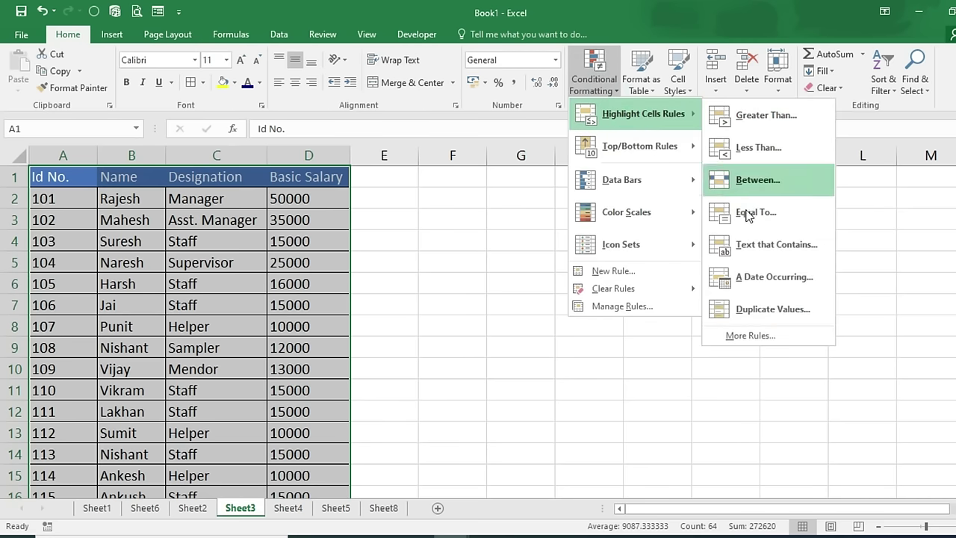
pyautogui.click(762, 248)
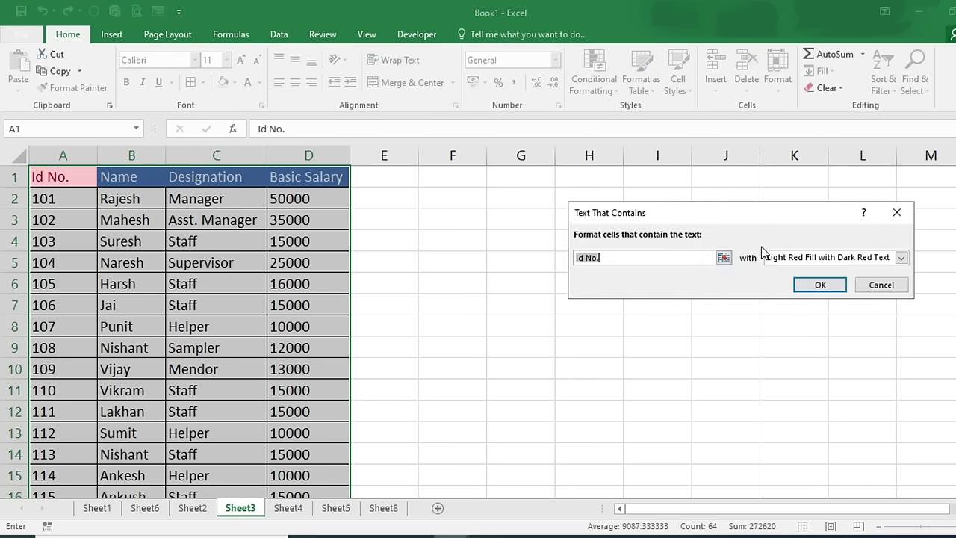
pyautogui.write('Sumit')
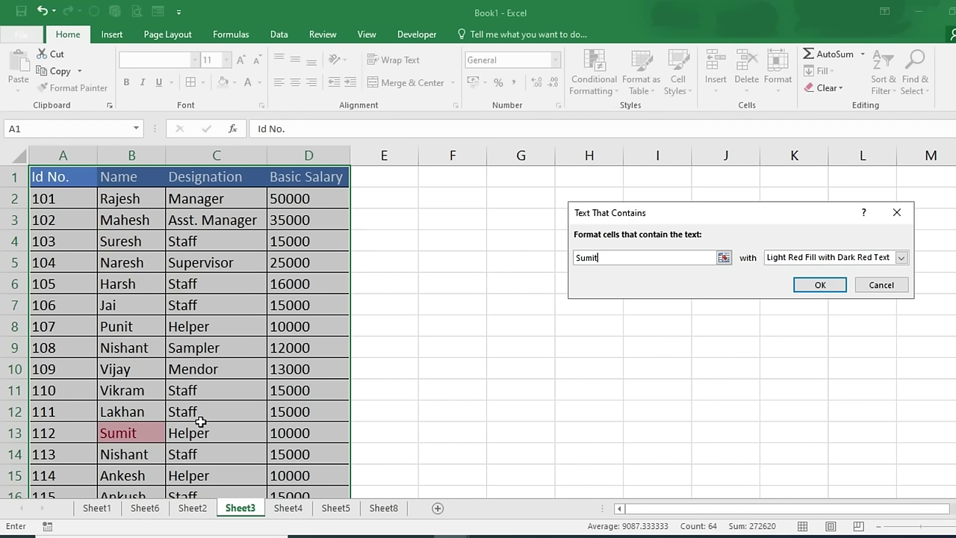
pyautogui.click(897, 212)
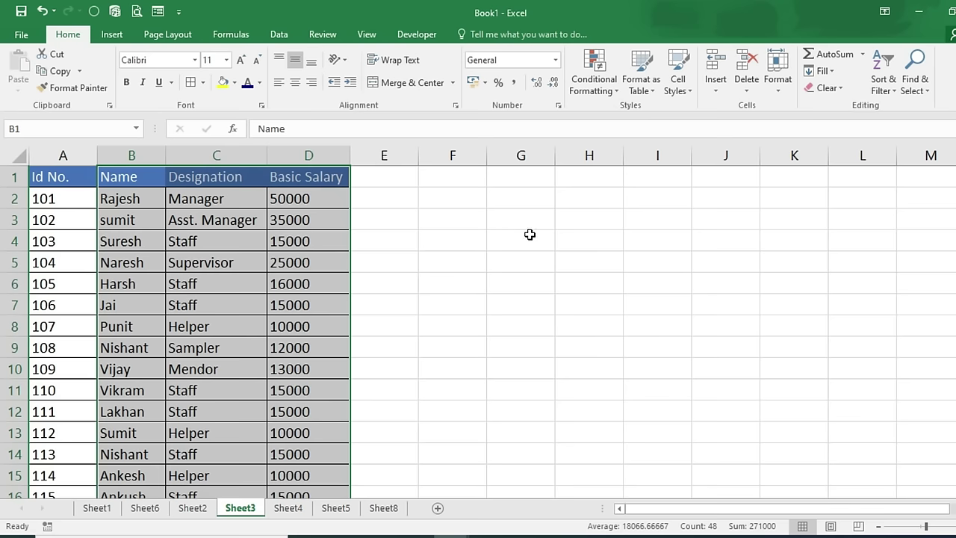
# Step: Highlight the duplicate values in B1:D16 with Light Red Fill with Dark Red Text and check the rows down to 16
pyautogui.click(607, 90)
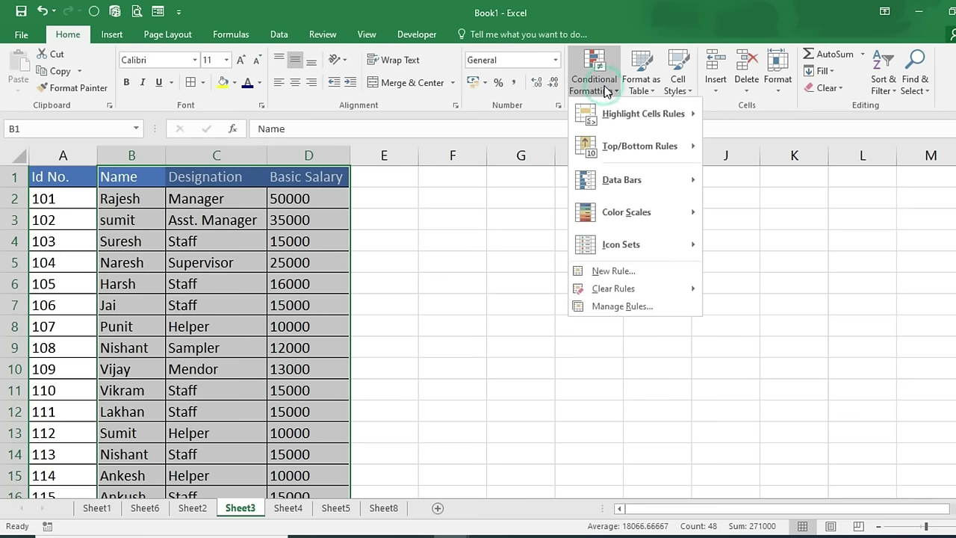
pyautogui.moveTo(619, 110)
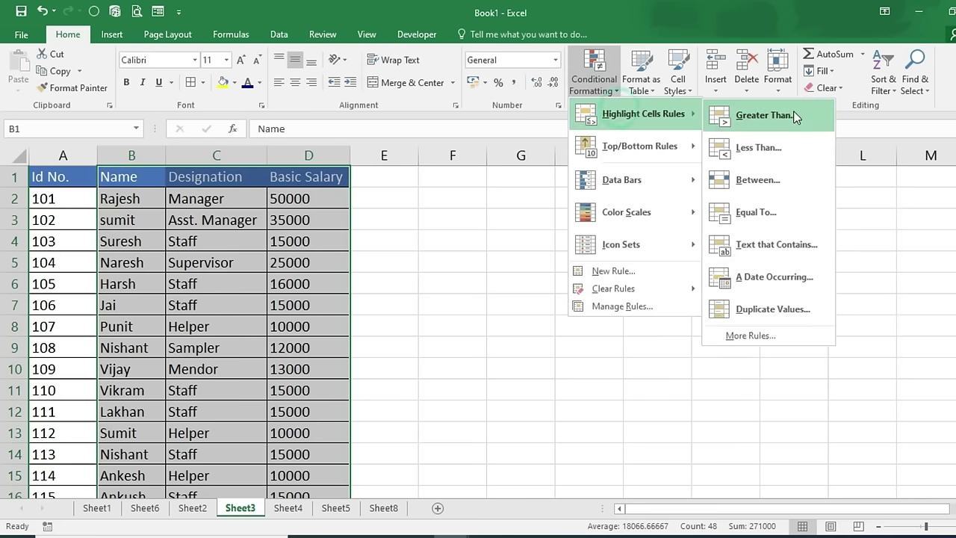
pyautogui.click(779, 314)
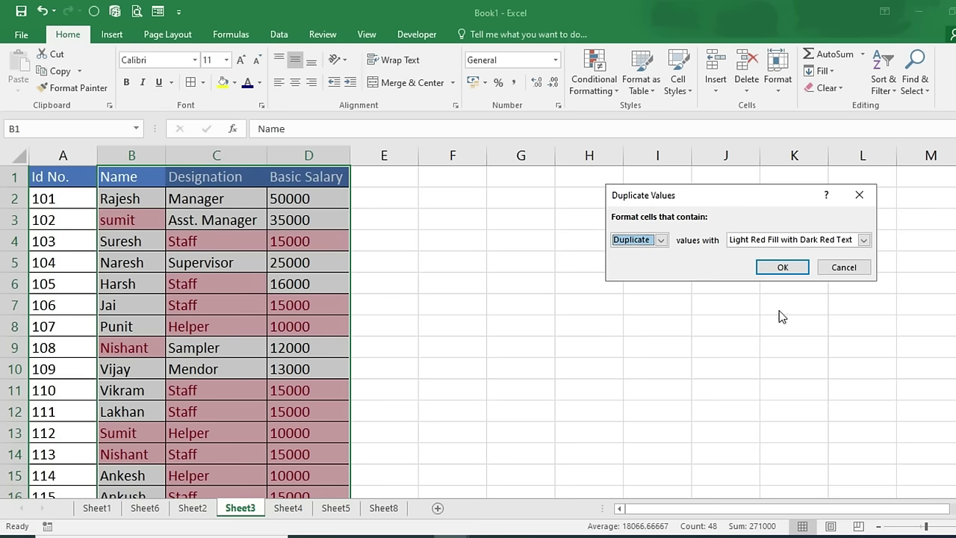
pyautogui.click(782, 267)
pyautogui.scroll(-1, 392, 317)
pyautogui.scroll(-1, 391, 318)
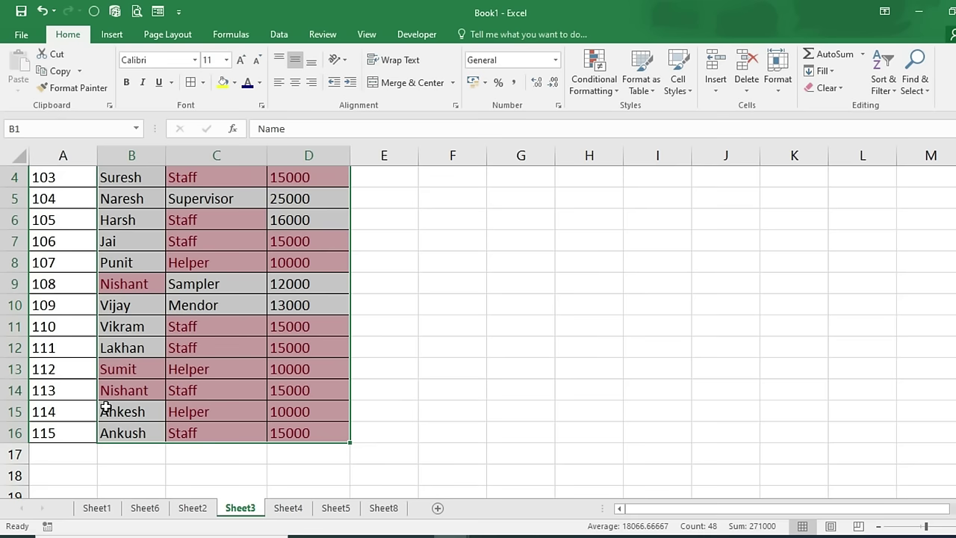
pyautogui.scroll(1, 118, 379)
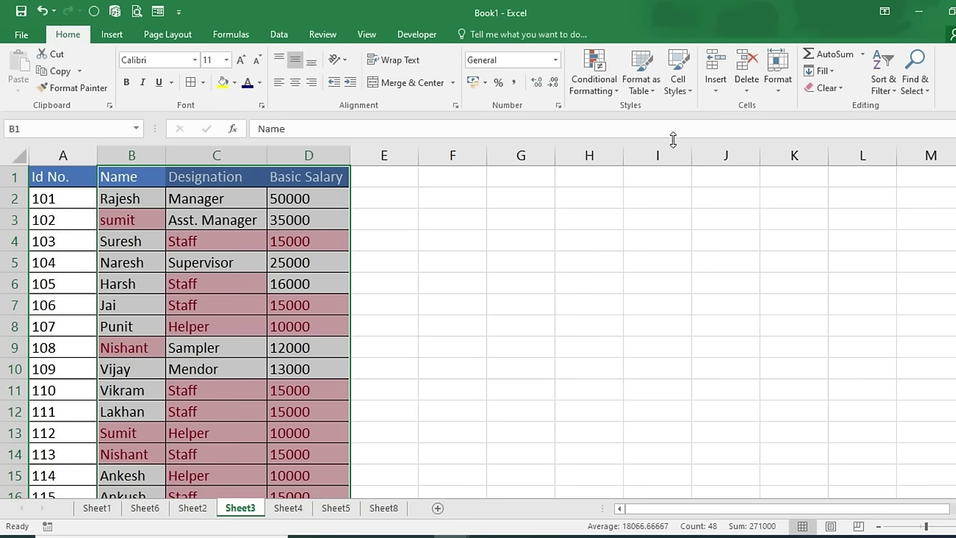
# Step: Clear the duplicate-value rule from the selected cells B1:D16
pyautogui.click(616, 85)
pyautogui.moveTo(631, 291)
pyautogui.click(709, 287)
# Step: Review the date periods offered by the A Date Occurring rule for A1:E9 on Sheet2, without applying the rule
pyautogui.hotkey('ctrl', 'pageup')
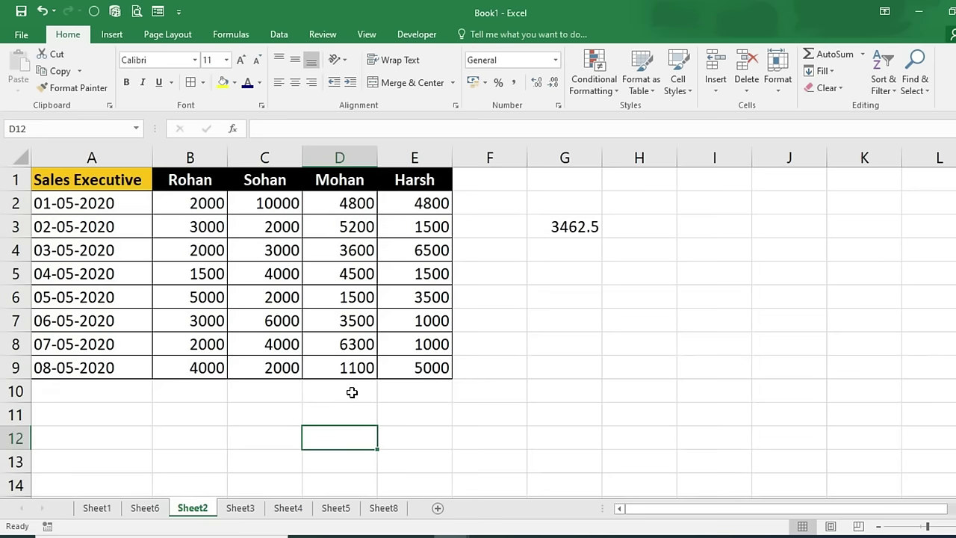
pyautogui.moveTo(79, 187); pyautogui.dragTo(412, 366)
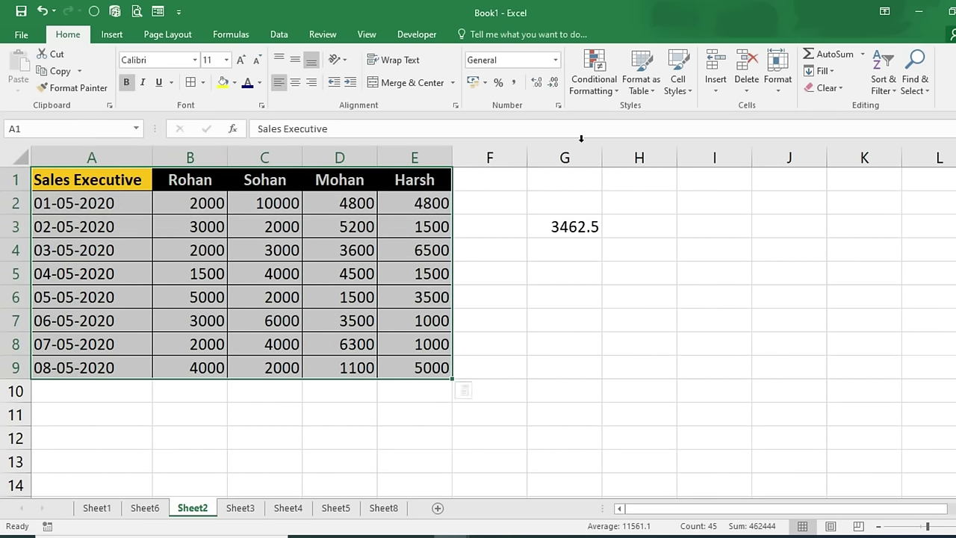
pyautogui.click(603, 90)
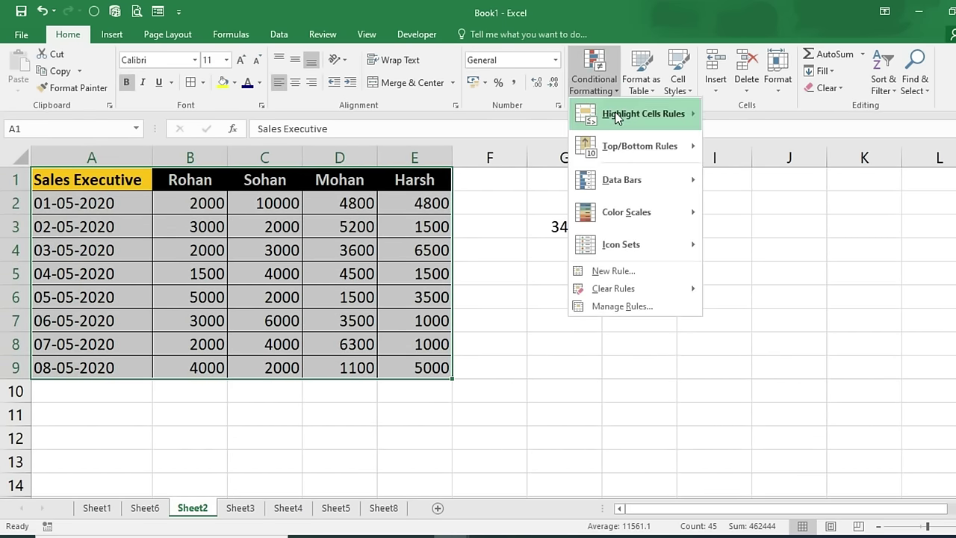
pyautogui.moveTo(619, 117)
pyautogui.click(770, 278)
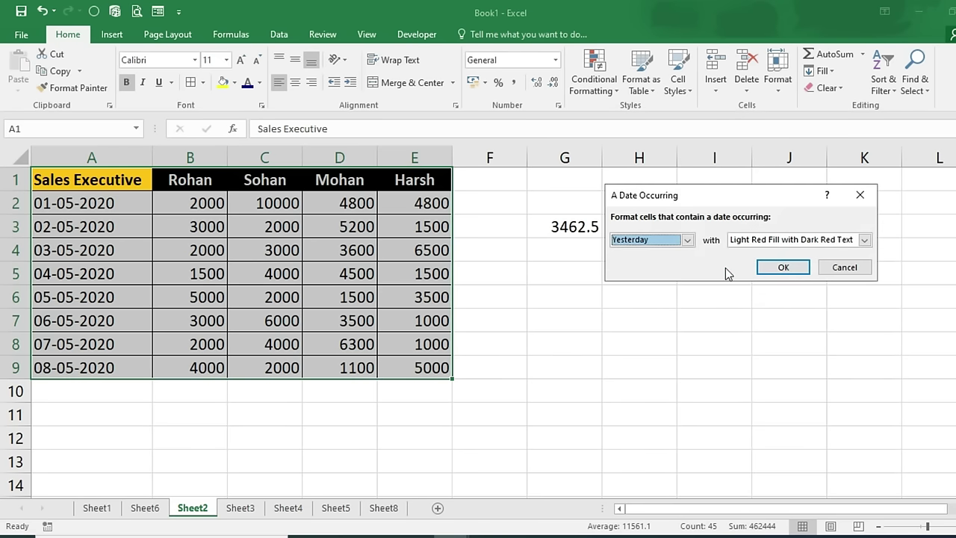
pyautogui.click(687, 240)
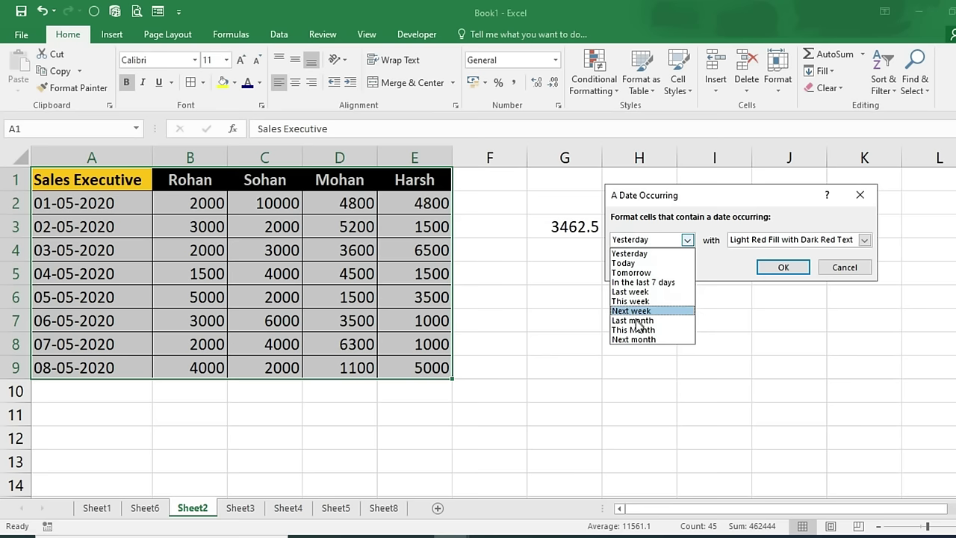
pyautogui.click(711, 267)
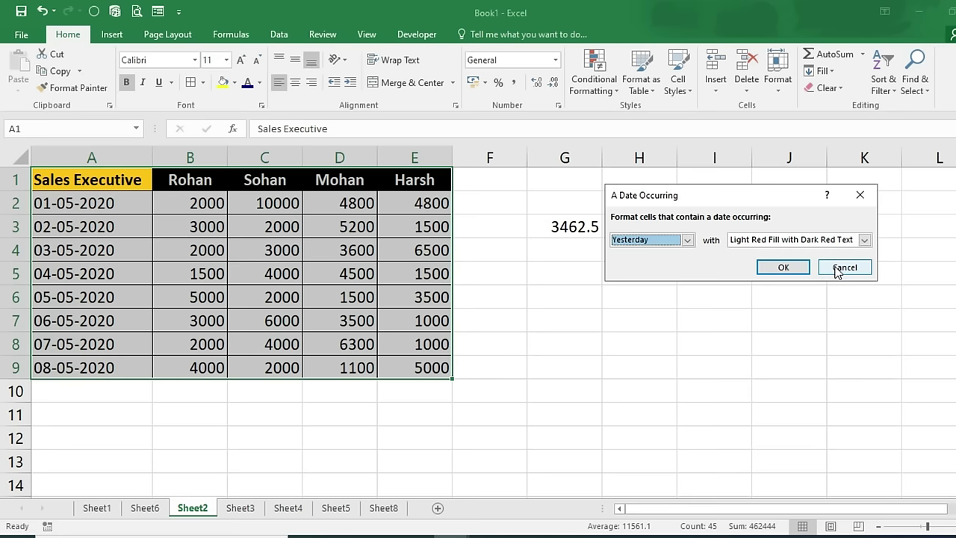
pyautogui.click(860, 195)
pyautogui.moveTo(189, 204); pyautogui.dragTo(424, 363)
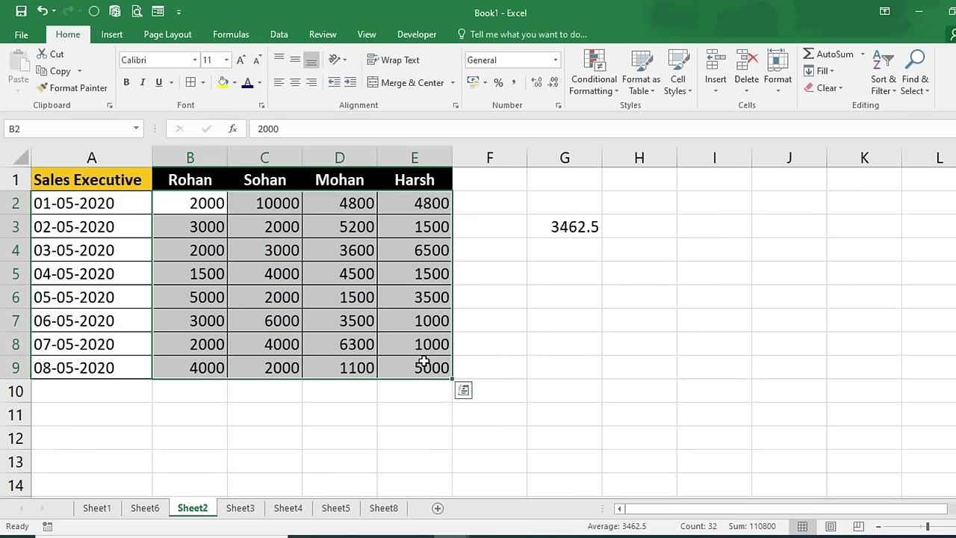
pyautogui.click(572, 337)
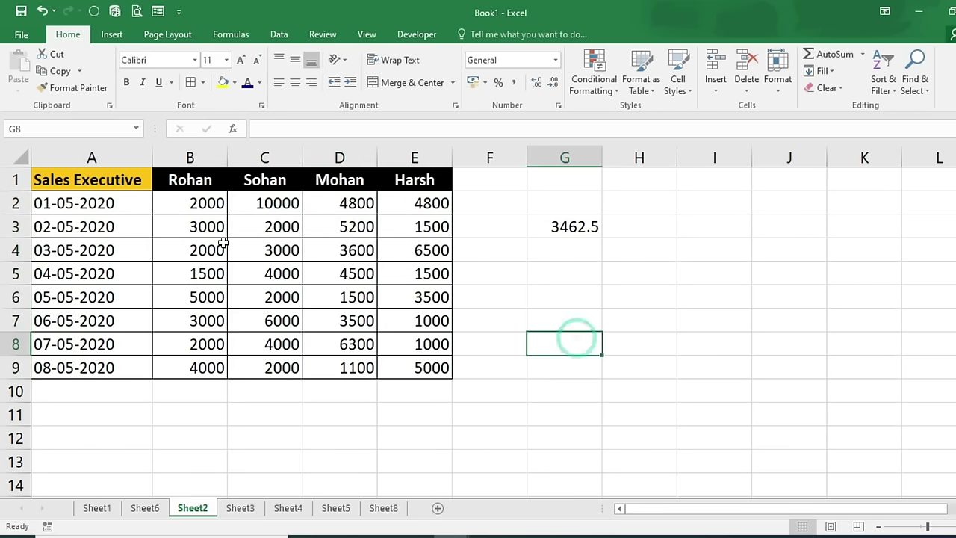
pyautogui.click(608, 95)
pyautogui.moveTo(623, 150)
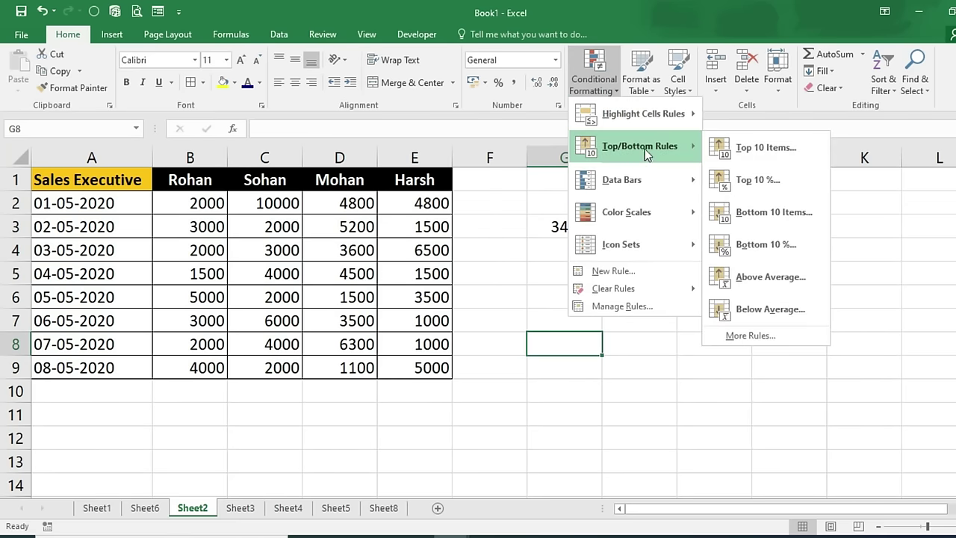
pyautogui.press('Escape')
# Step: Try a Top 10 Items rule on B2:E9 with Light Red Fill with Dark Red Text, then discard it
pyautogui.moveTo(183, 201); pyautogui.dragTo(425, 367)
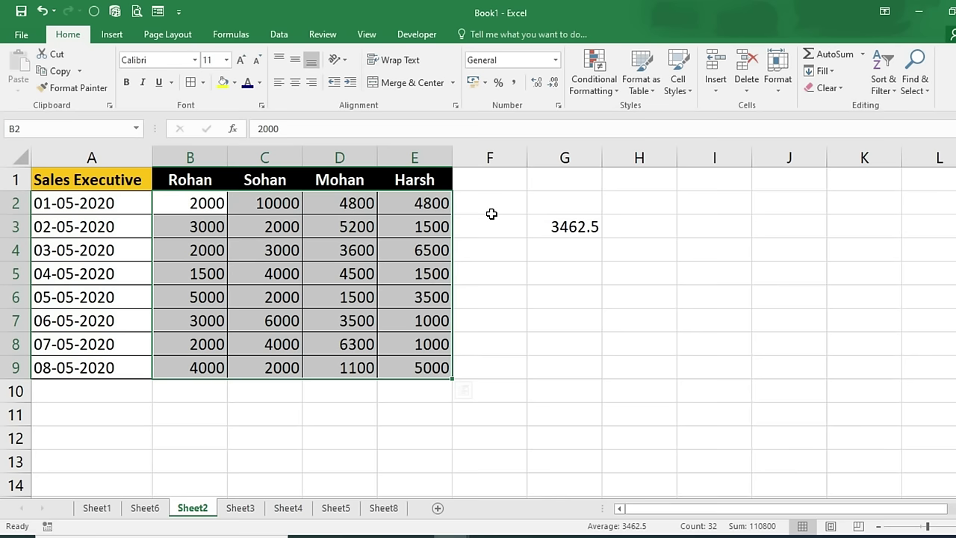
pyautogui.click(594, 73)
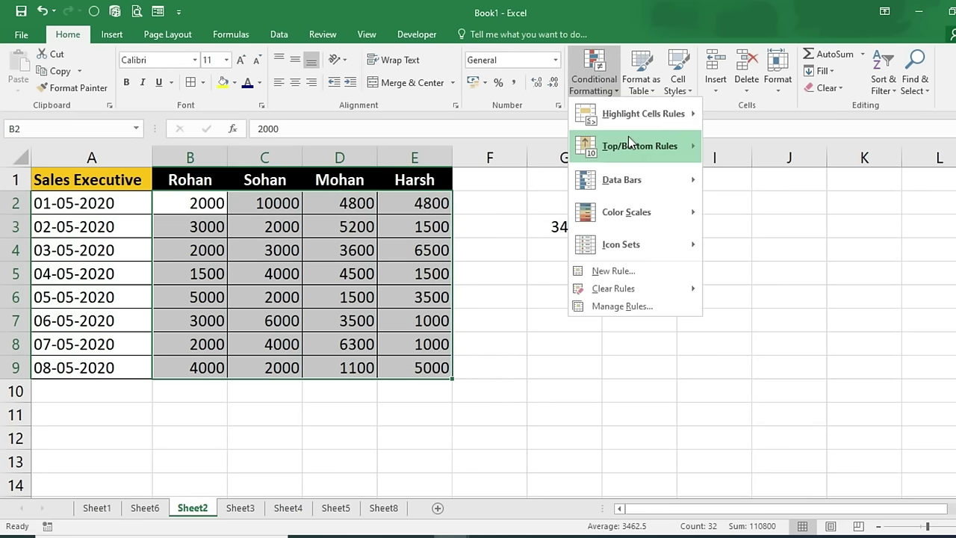
pyautogui.click(633, 144)
pyautogui.click(743, 153)
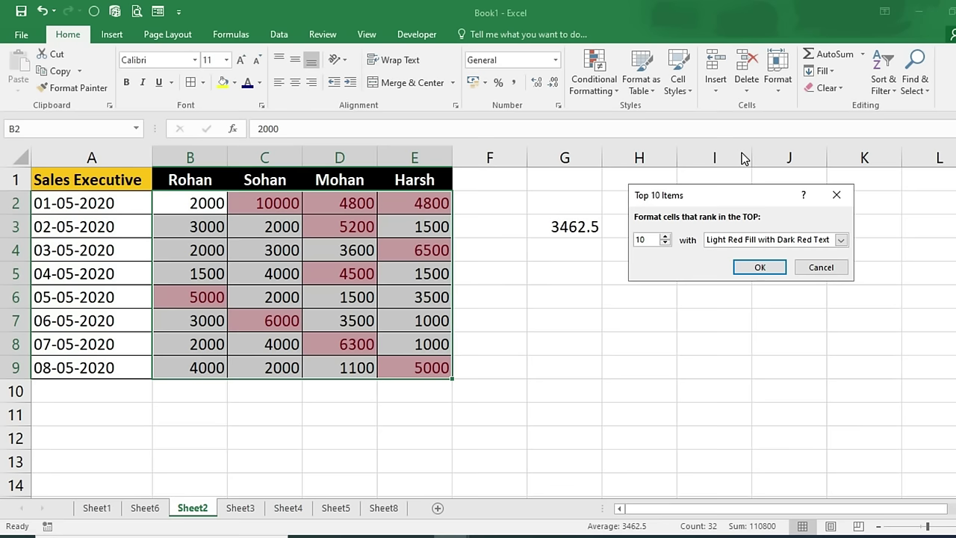
pyautogui.click(837, 195)
# Step: Try a Bottom 10 Items rule on B2:E9 with the number of items lowered to 3, then discard it
pyautogui.click(611, 91)
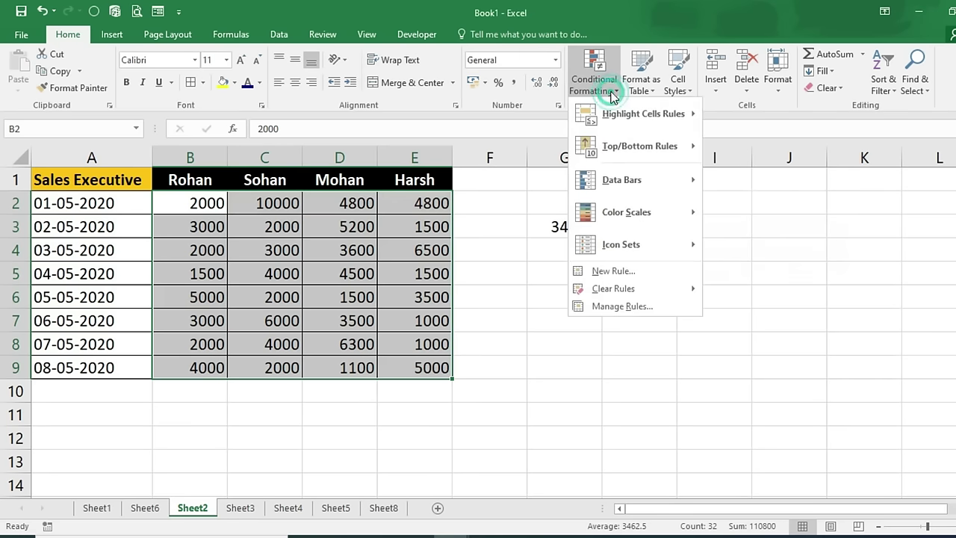
pyautogui.click(628, 148)
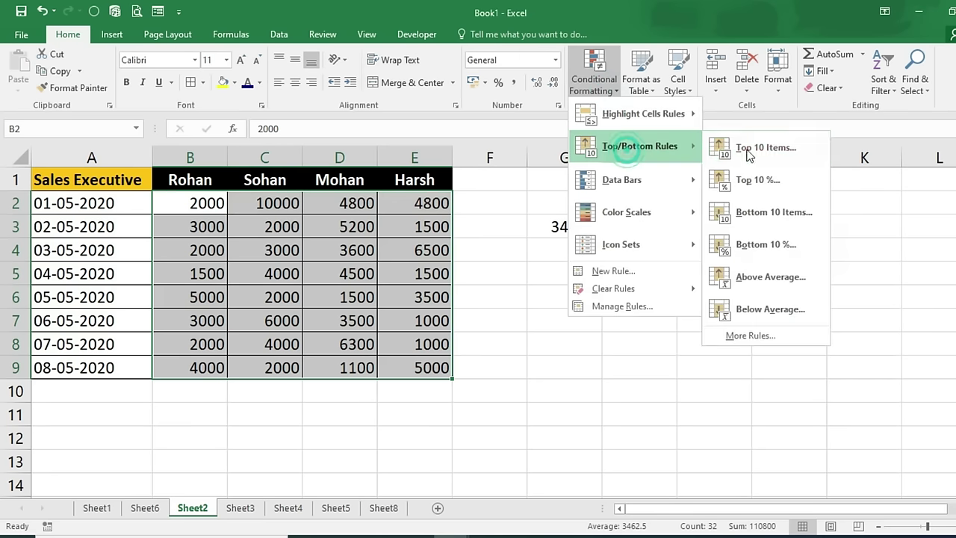
pyautogui.click(777, 214)
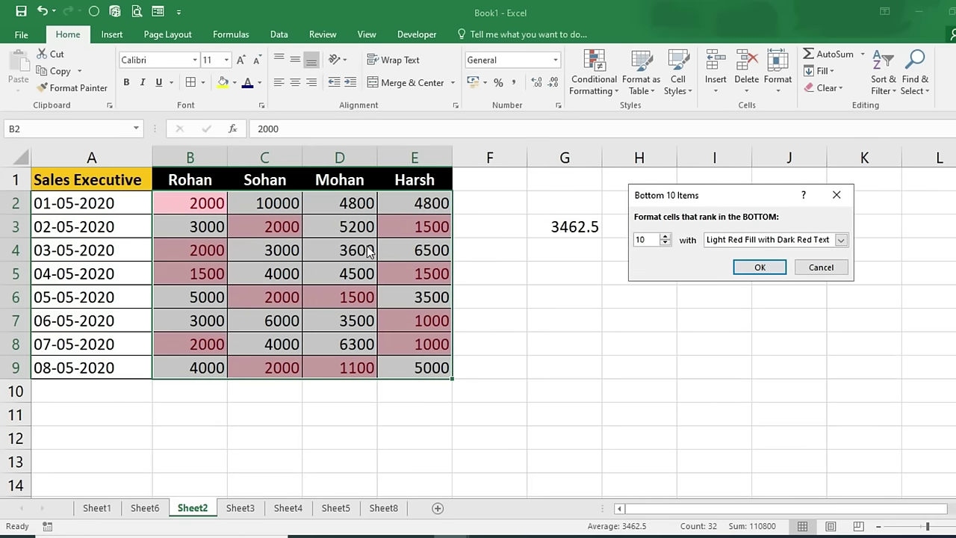
pyautogui.click(665, 244)
pyautogui.click(665, 243)
pyautogui.click(665, 243)
pyautogui.click(665, 243)
pyautogui.click(665, 243)
pyautogui.click(665, 243)
pyautogui.click(665, 244)
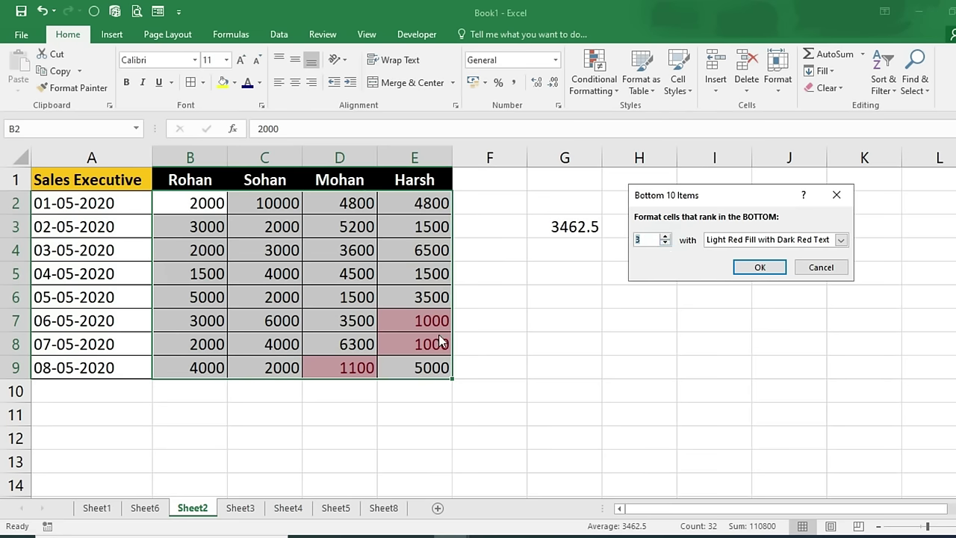
pyautogui.click(835, 196)
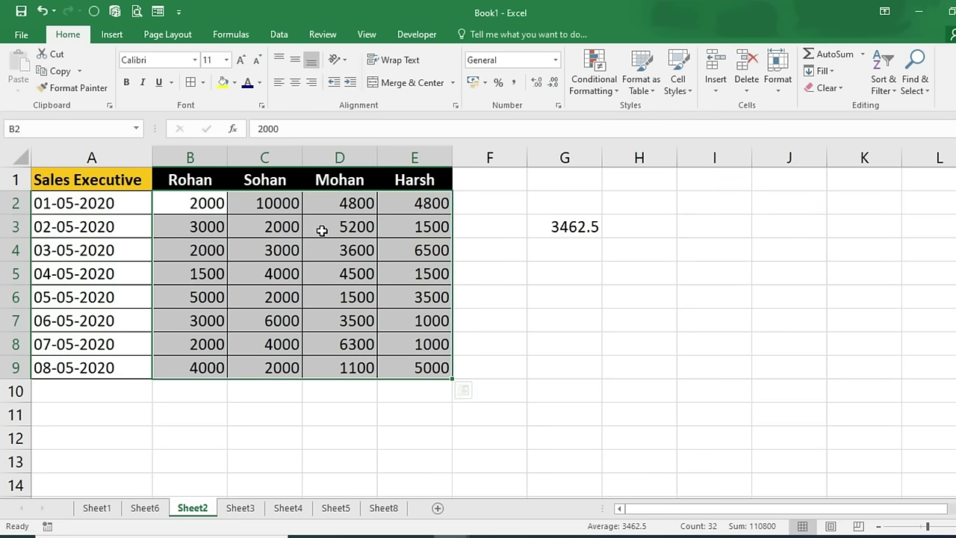
pyautogui.click(586, 86)
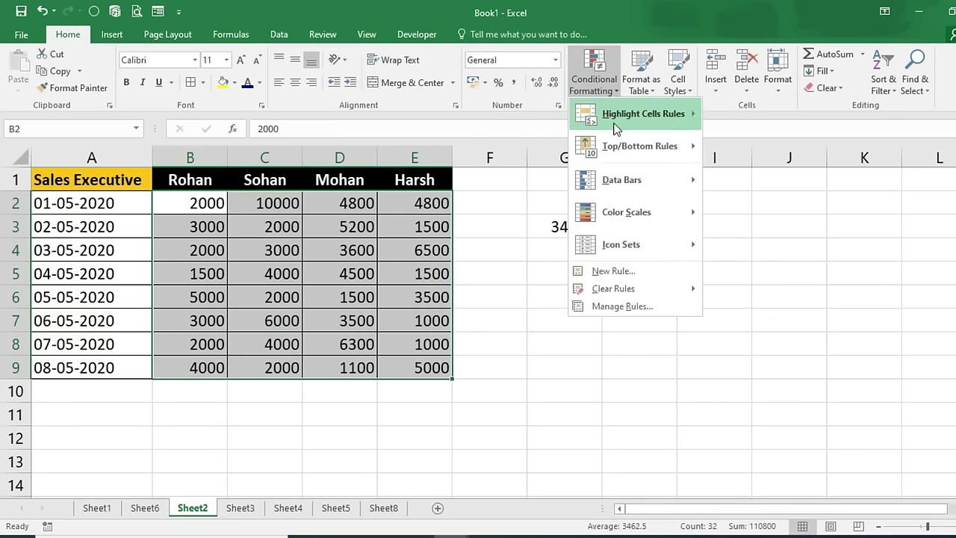
pyautogui.moveTo(643, 145)
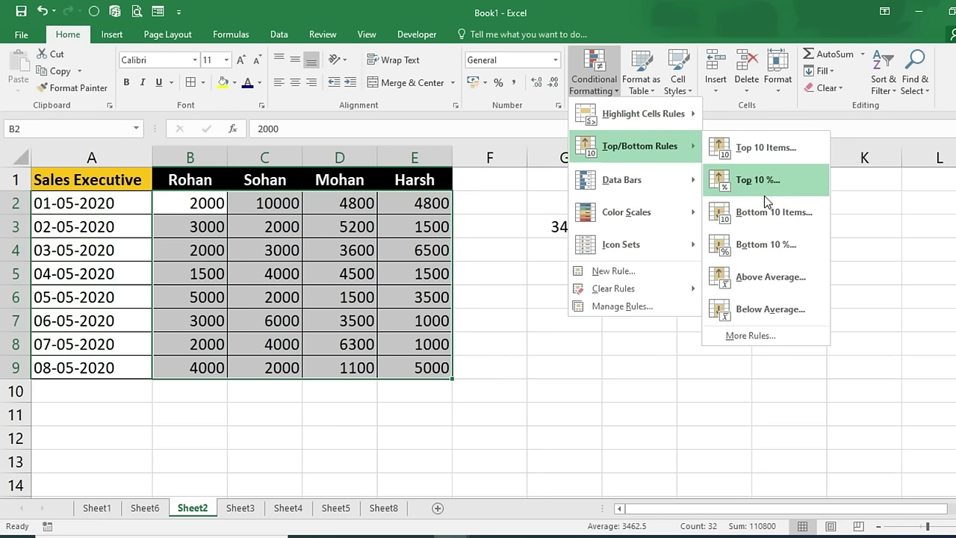
pyautogui.click(487, 448)
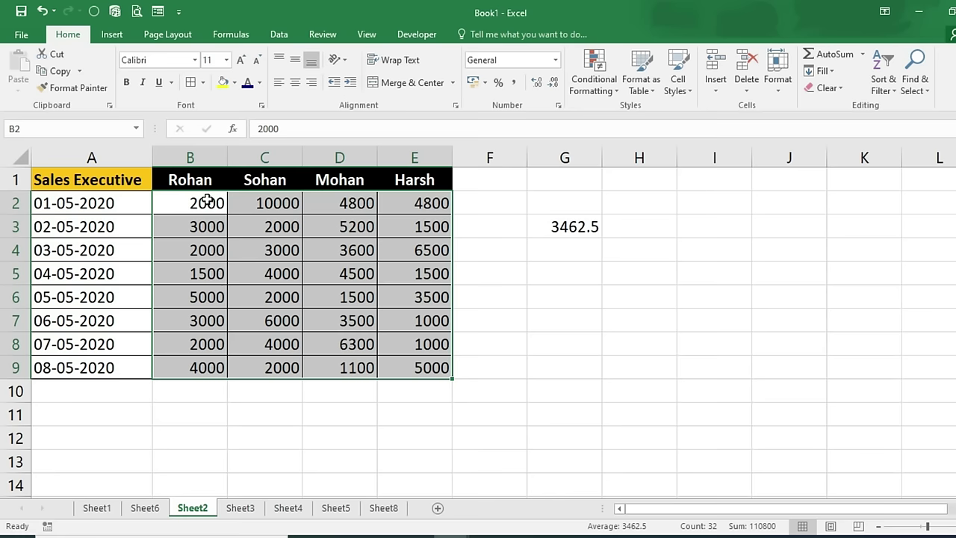
pyautogui.moveTo(206, 202); pyautogui.dragTo(192, 365)
pyautogui.moveTo(267, 202); pyautogui.dragTo(274, 366)
pyautogui.moveTo(202, 210); pyautogui.dragTo(437, 348)
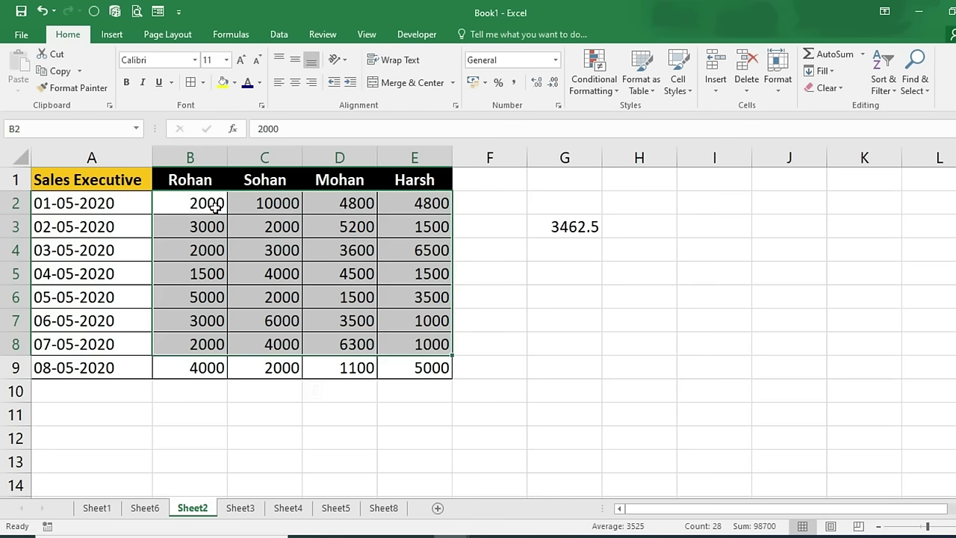
# Step: Preview a Top 10% conditional formatting rule with light red fill and dark red text on B2:E9, without applying it
pyautogui.moveTo(173, 203); pyautogui.dragTo(419, 363)
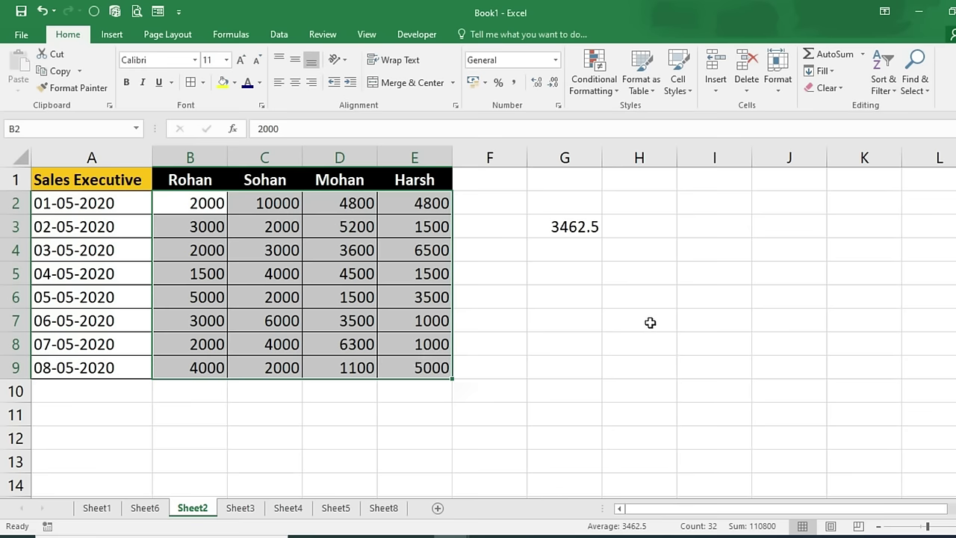
pyautogui.moveTo(209, 214); pyautogui.dragTo(428, 371)
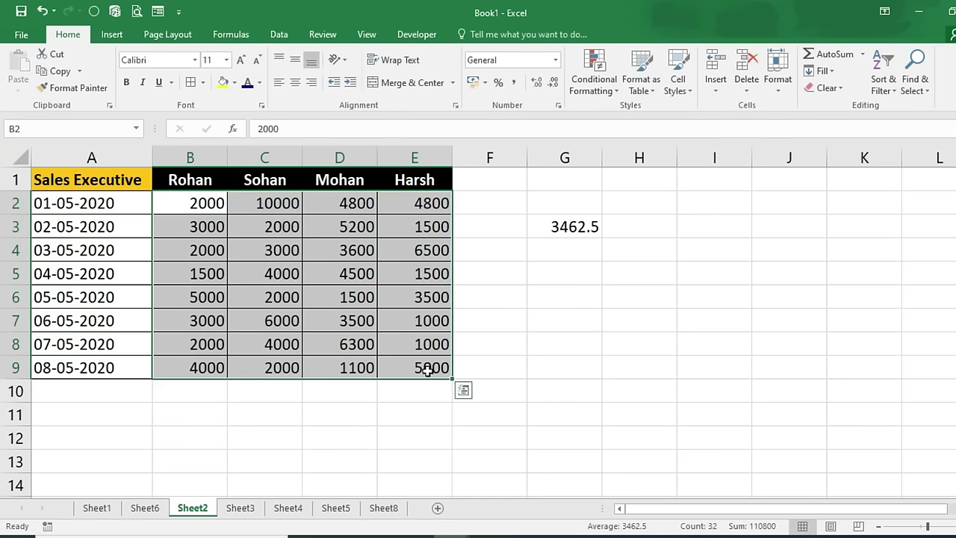
pyautogui.click(611, 95)
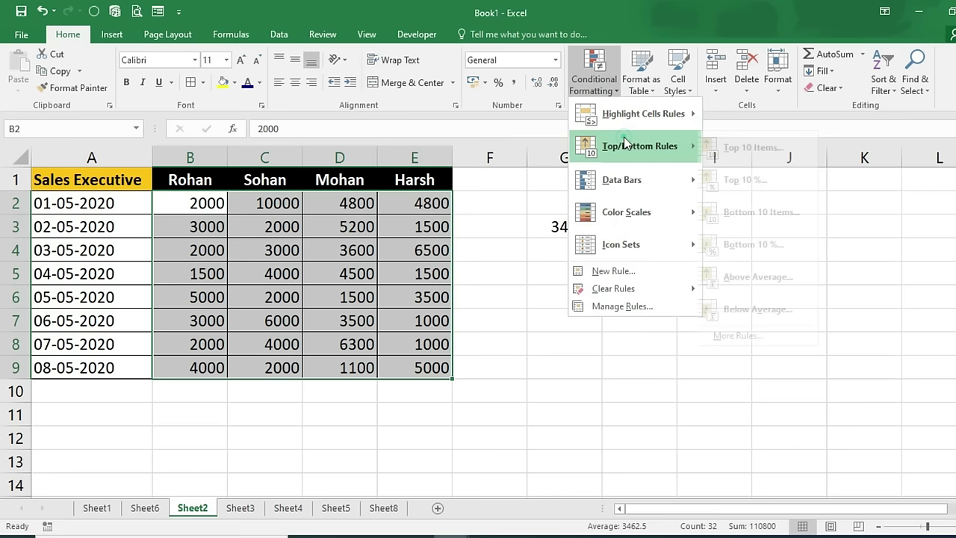
pyautogui.click(756, 183)
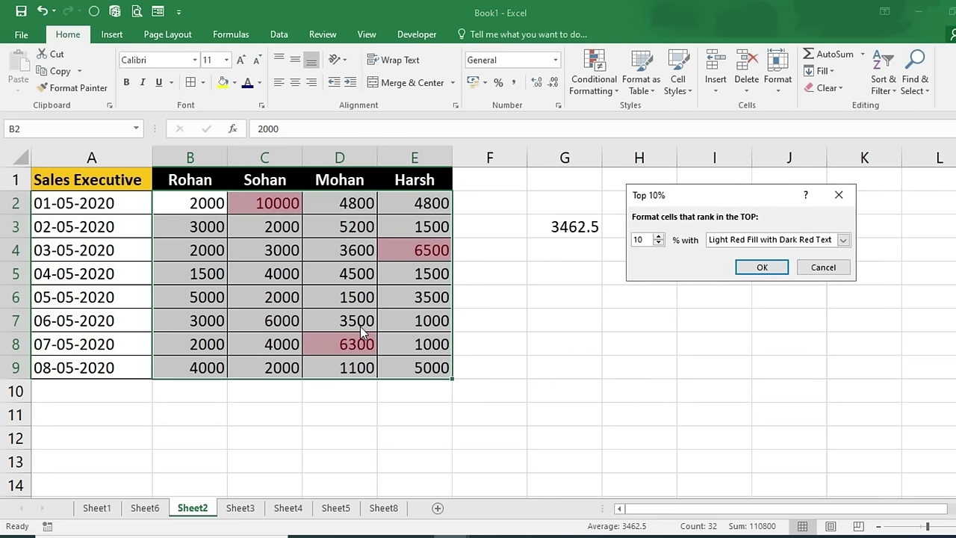
pyautogui.click(839, 197)
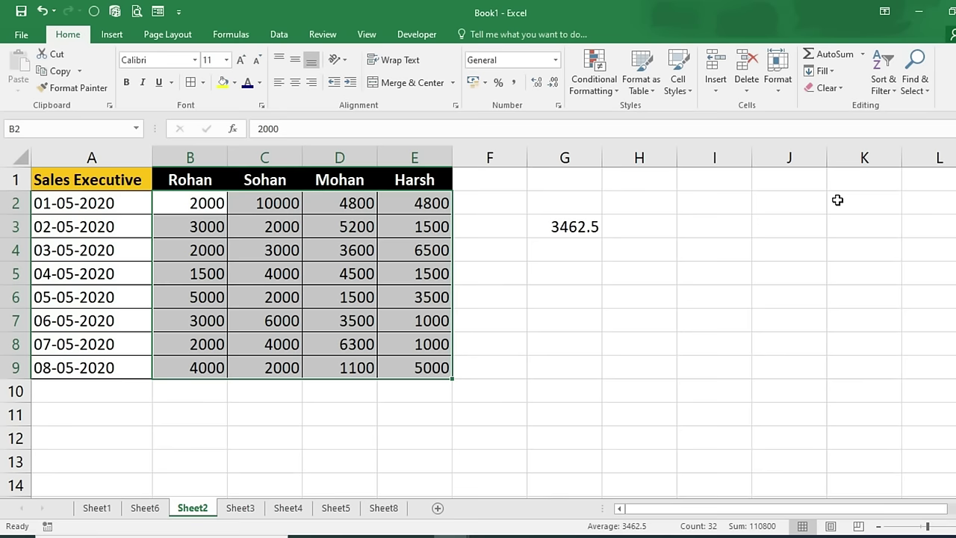
pyautogui.click(374, 454)
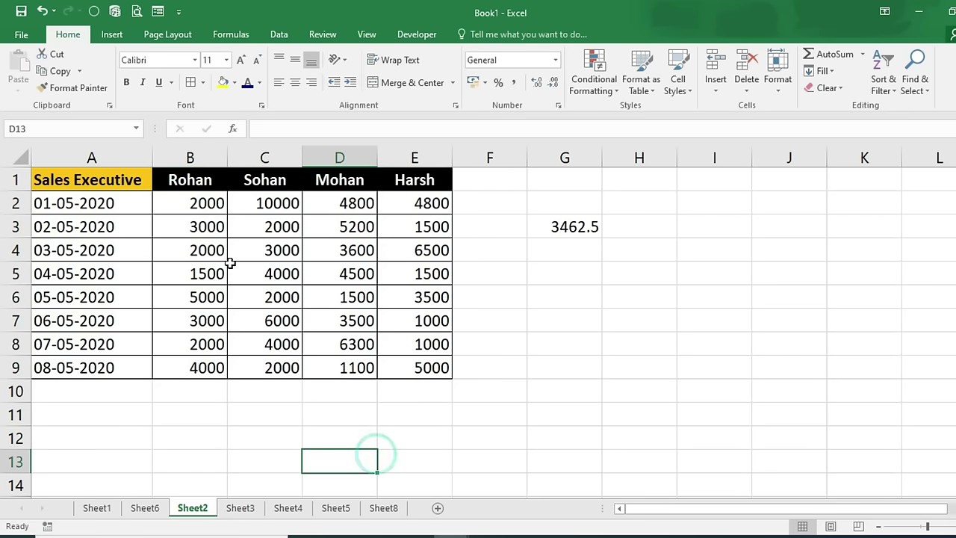
pyautogui.click(205, 203)
pyautogui.moveTo(211, 203)
pyautogui.mouseDown()
pyautogui.moveTo(348, 246)
pyautogui.moveTo(339, 368)
pyautogui.mouseUp()
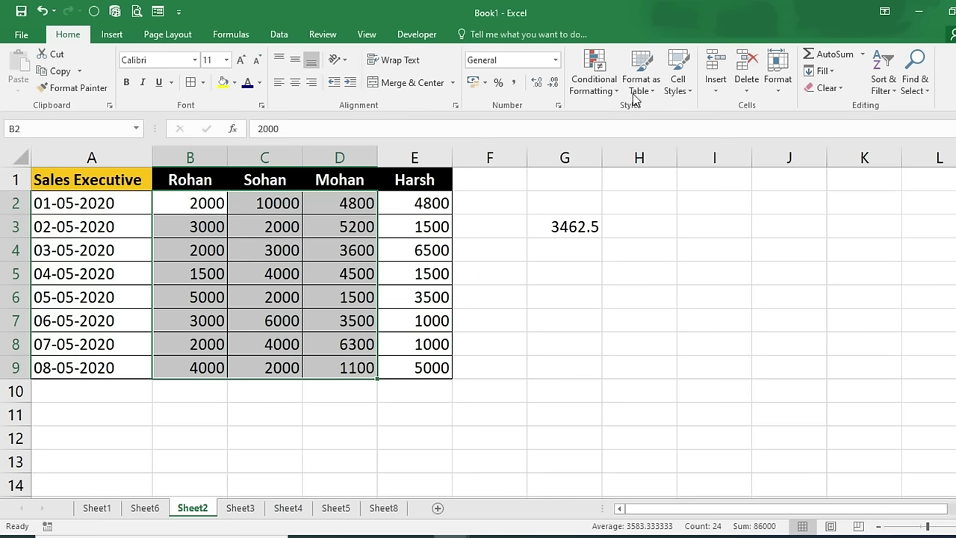
pyautogui.click(601, 86)
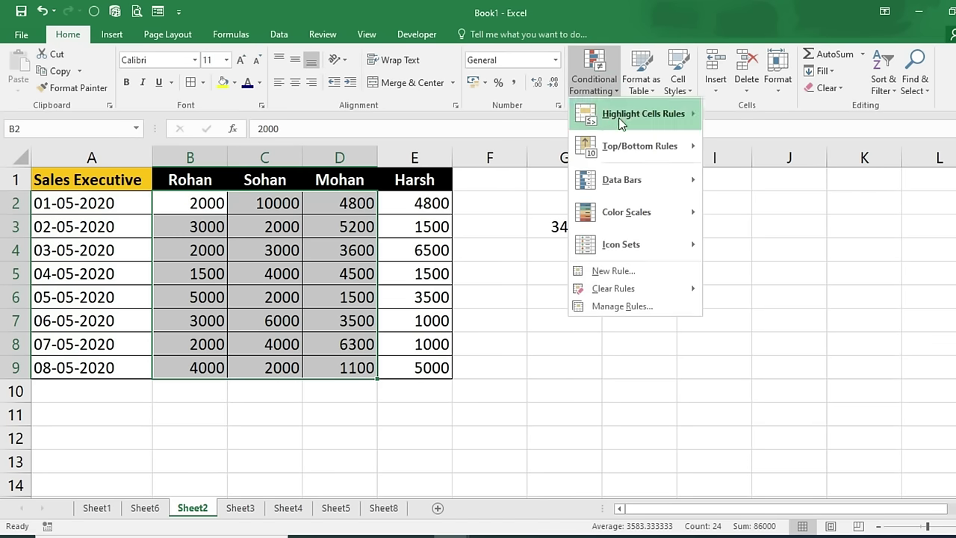
pyautogui.moveTo(623, 145)
pyautogui.click(747, 180)
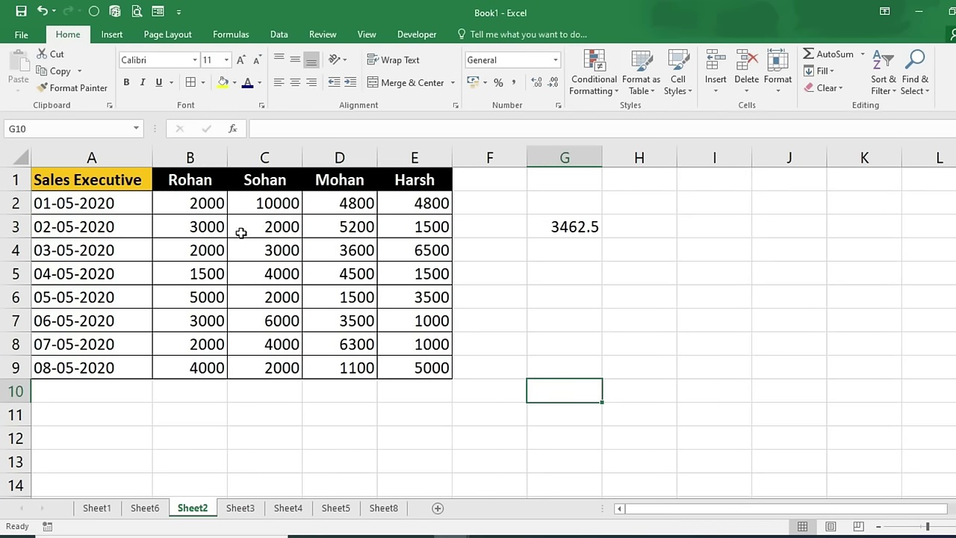
# Step: Preview a Bottom 10% conditional formatting rule on B2:E9 with the percentage changed to 16, without applying it
pyautogui.moveTo(187, 204); pyautogui.dragTo(434, 368)
pyautogui.click(594, 83)
pyautogui.moveTo(613, 148)
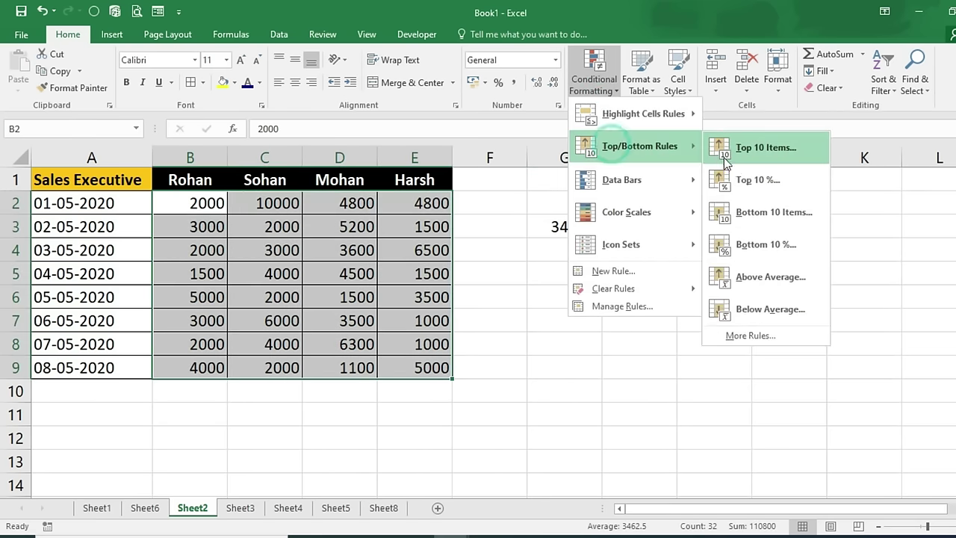
pyautogui.click(761, 245)
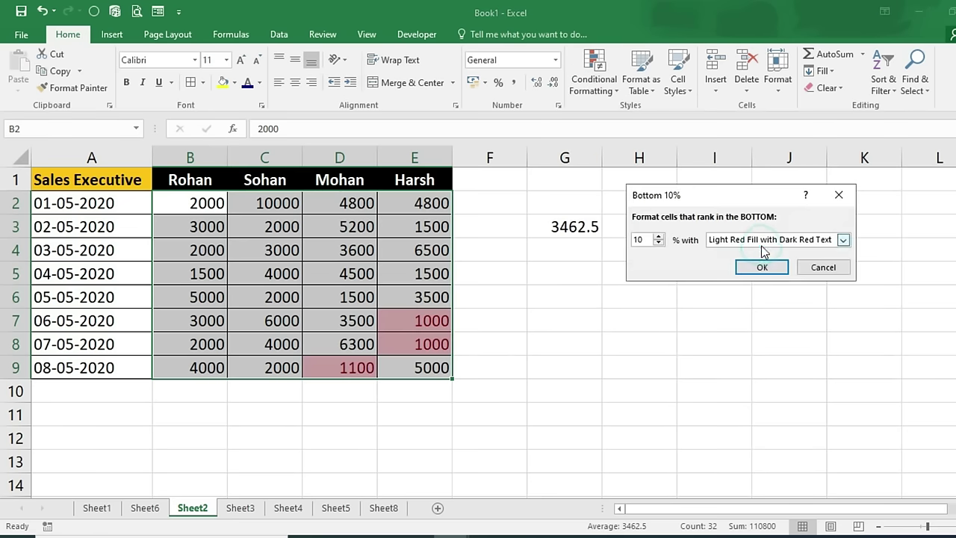
pyautogui.click(659, 236)
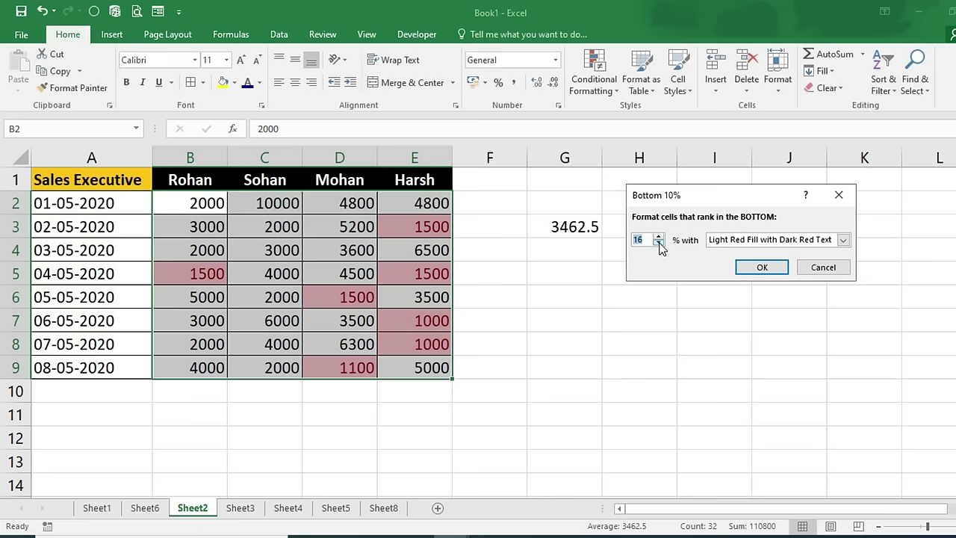
pyautogui.click(839, 192)
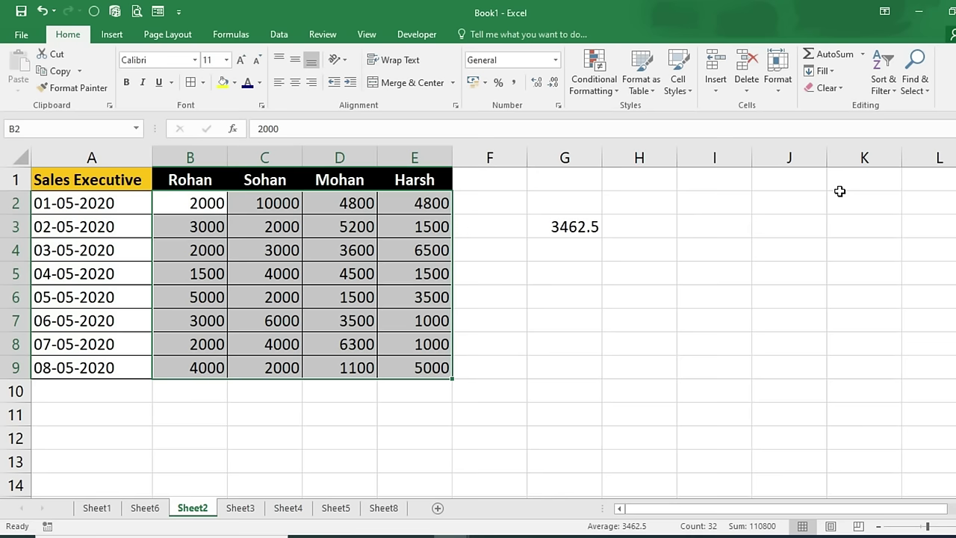
pyautogui.click(594, 79)
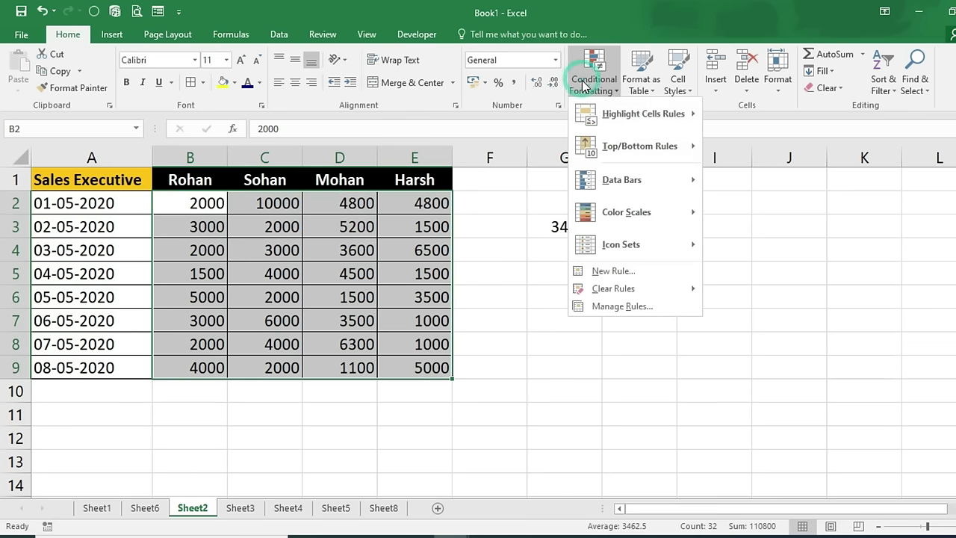
pyautogui.moveTo(625, 148)
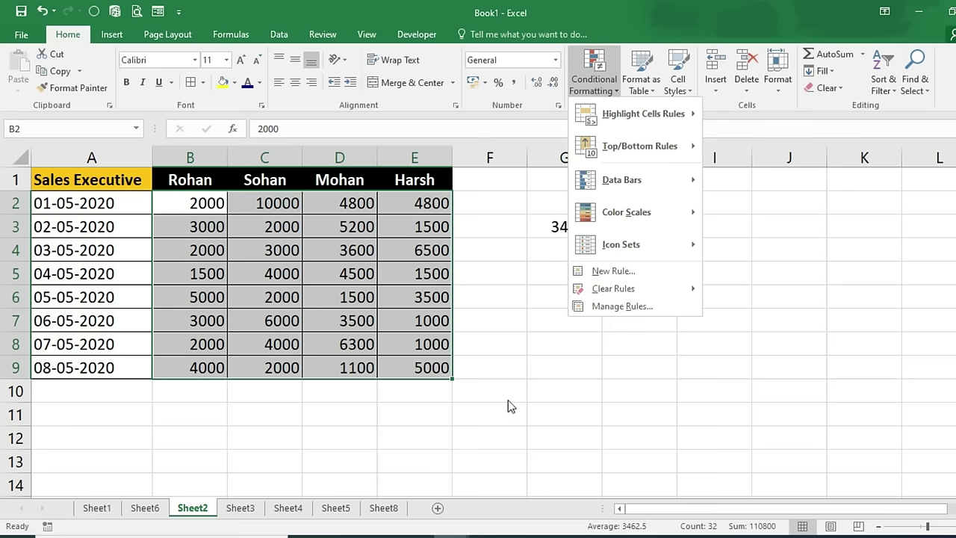
pyautogui.click(573, 393)
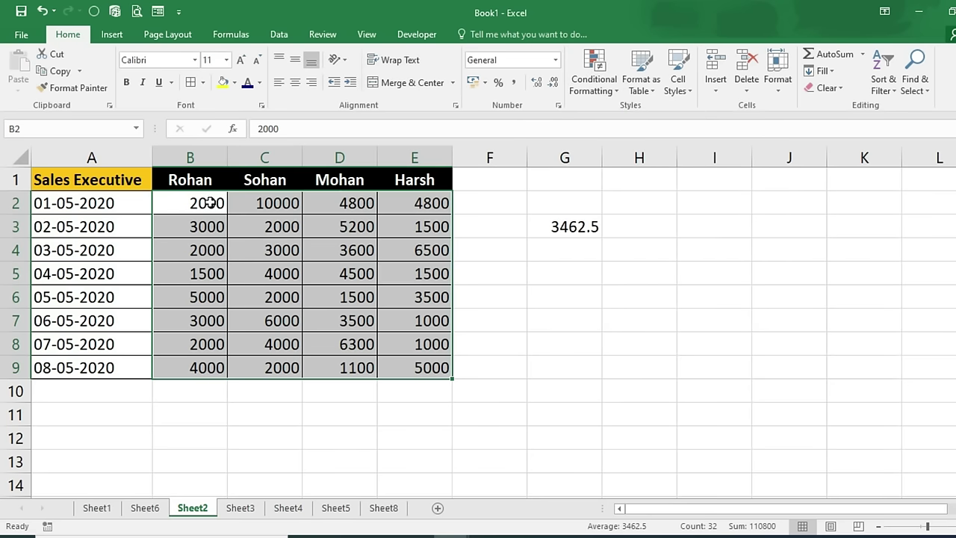
# Step: Calculate the average of B2:E9 in cell G7 and format the result to show no decimal places
pyautogui.click(551, 323)
pyautogui.write('=average')
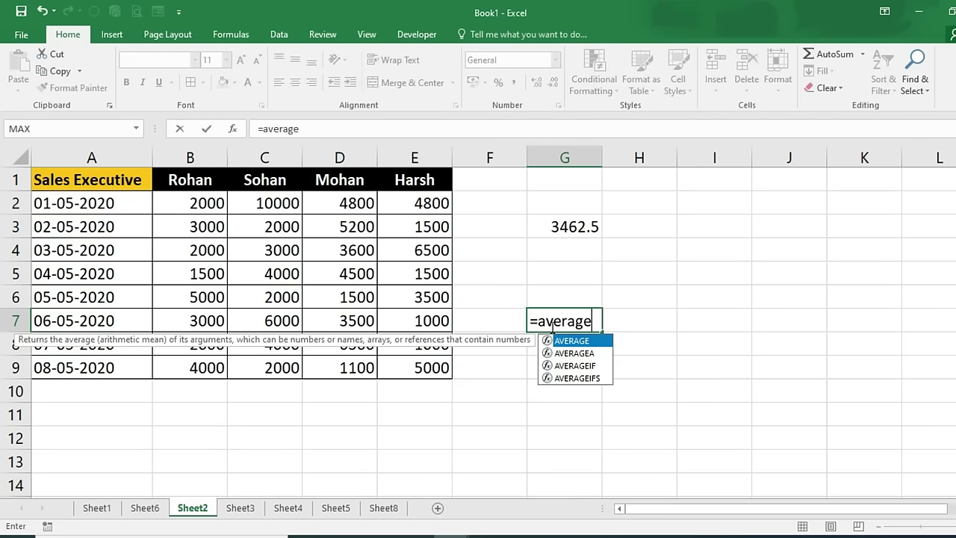
pyautogui.press('Tab')
pyautogui.moveTo(202, 203); pyautogui.dragTo(418, 373)
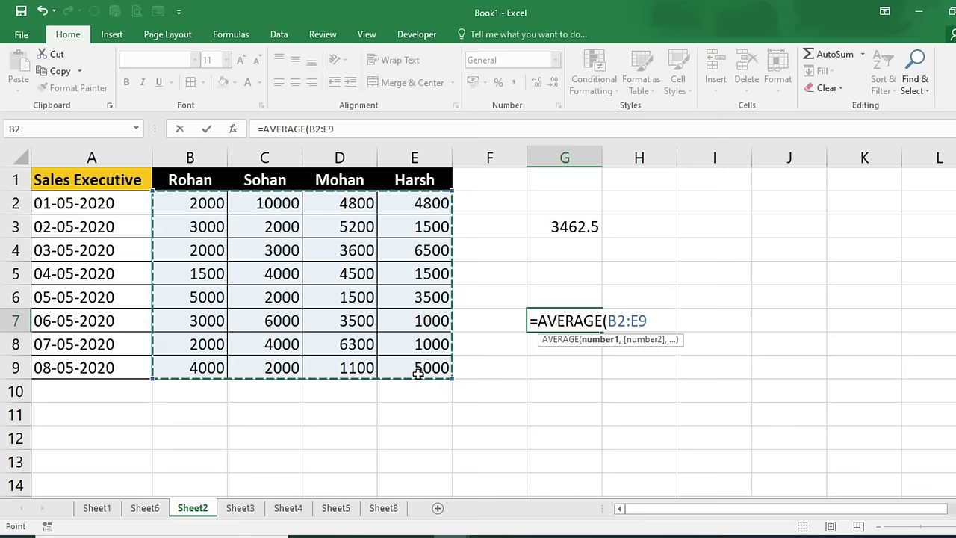
pyautogui.press('Return')
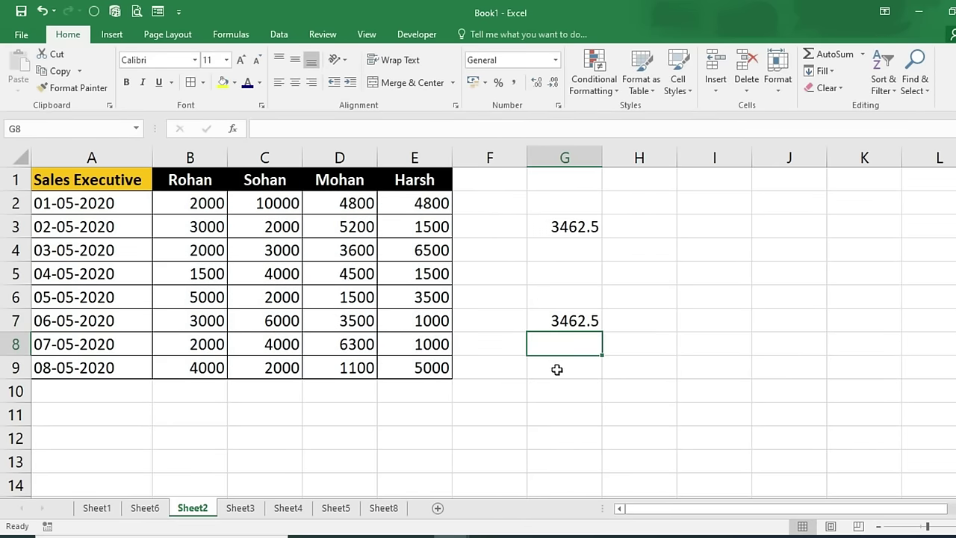
pyautogui.click(570, 324)
pyautogui.click(553, 82)
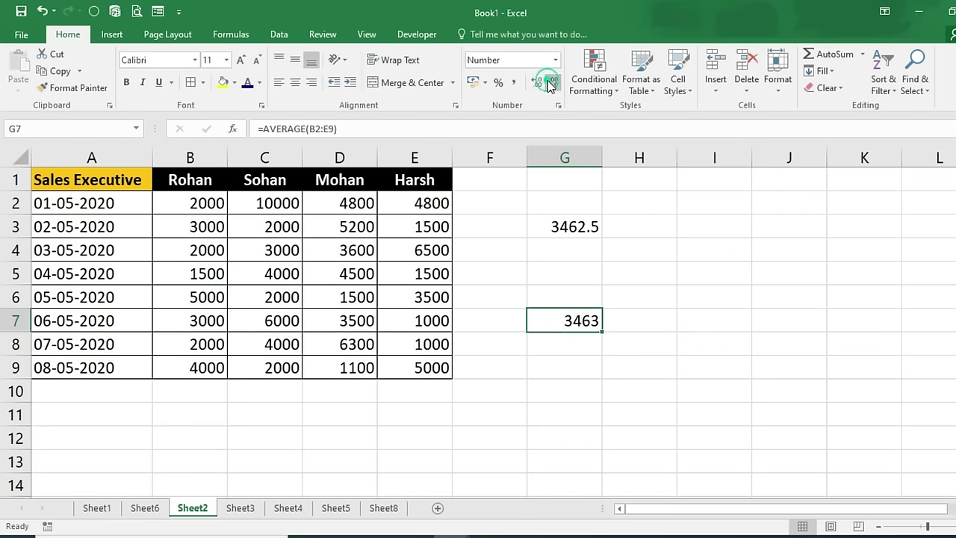
# Step: Preview an Above Average conditional formatting rule with light red fill and dark red text on B2:E9, without applying it
pyautogui.moveTo(183, 199); pyautogui.dragTo(407, 372)
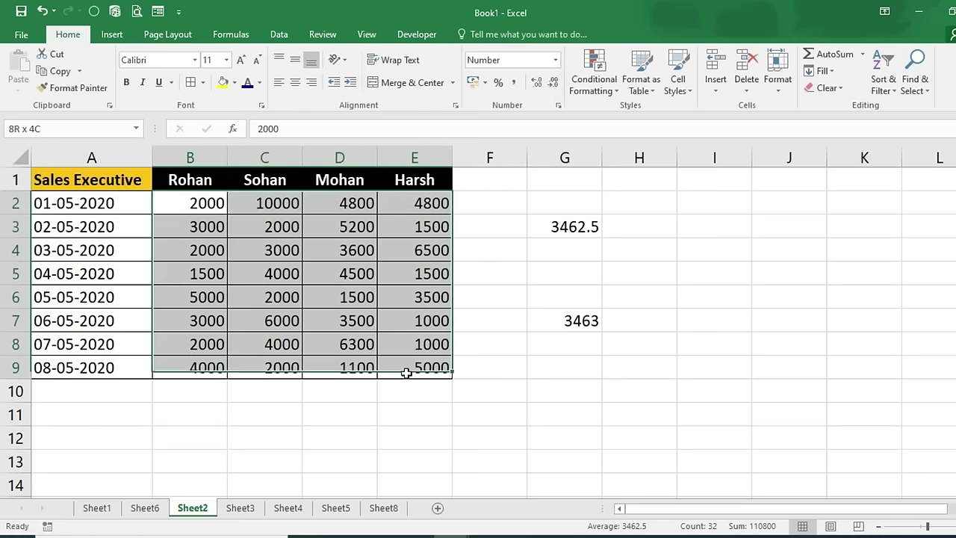
pyautogui.click(592, 81)
pyautogui.moveTo(632, 142)
pyautogui.click(738, 275)
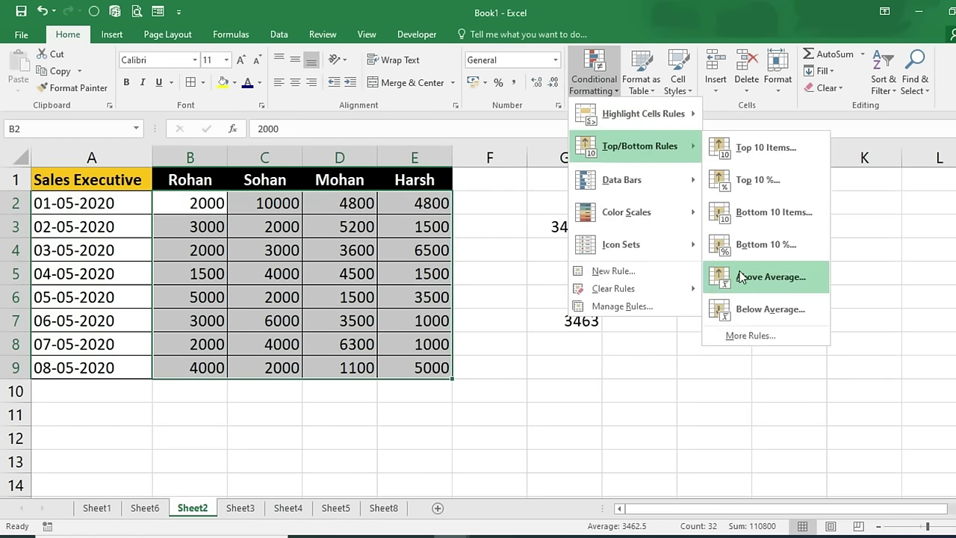
pyautogui.click(739, 274)
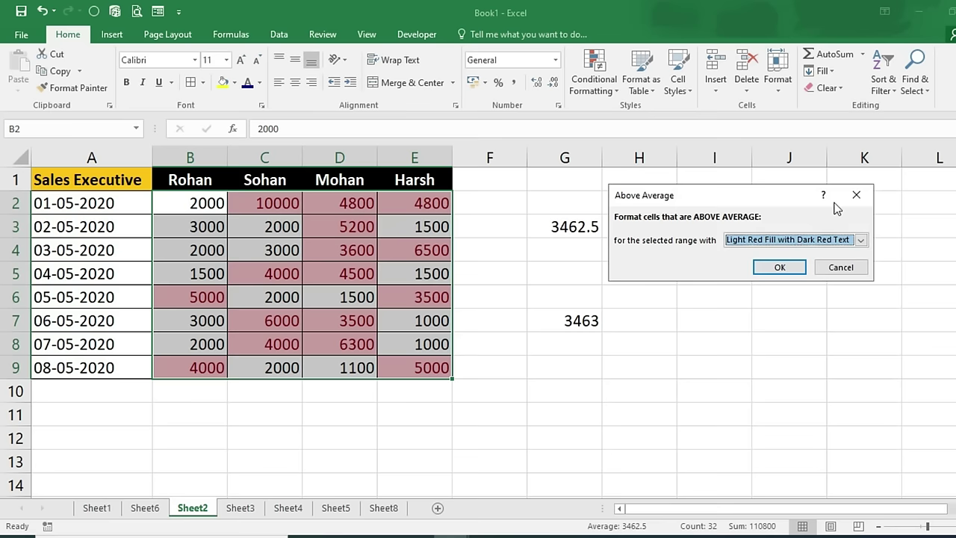
pyautogui.click(857, 195)
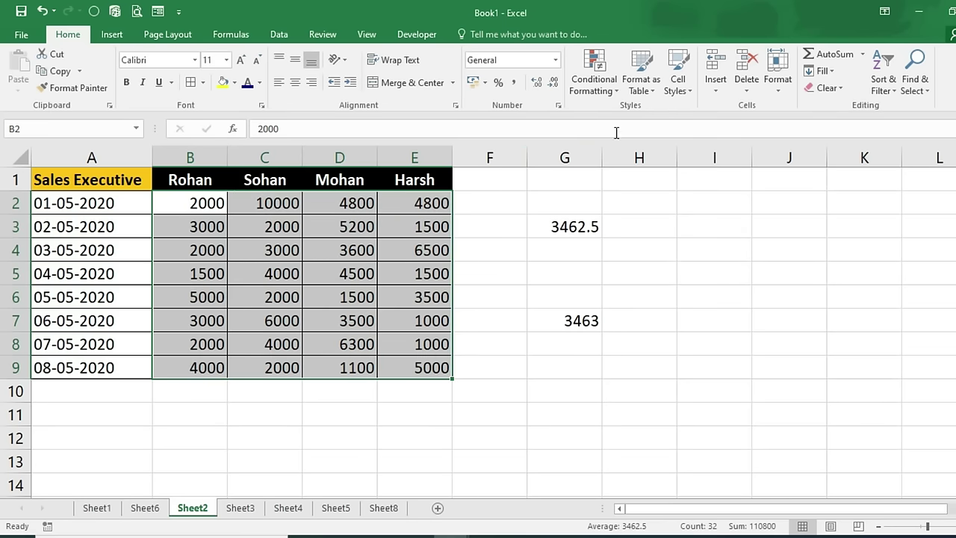
# Step: Preview a Below Average conditional formatting rule with light red fill and dark red text on B2:E9, without applying it
pyautogui.click(592, 89)
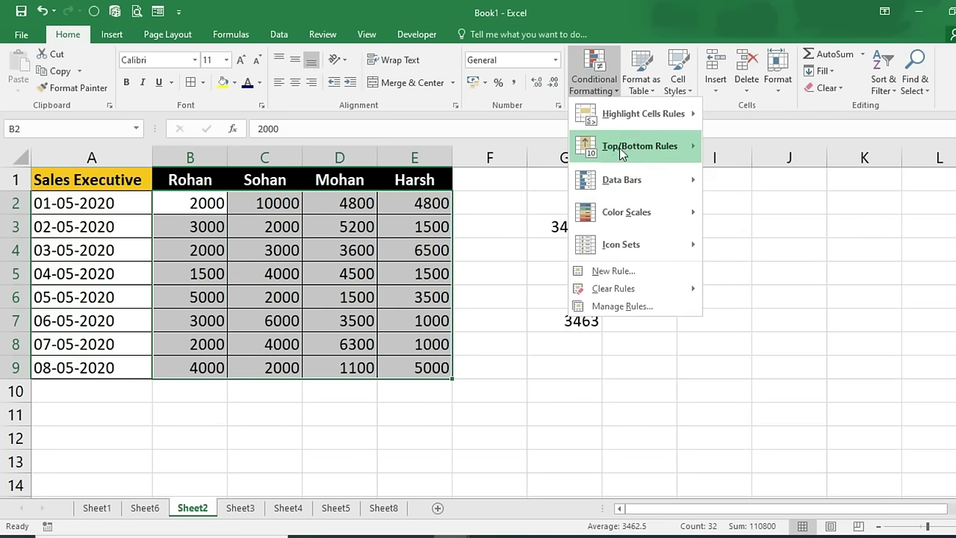
pyautogui.moveTo(624, 146)
pyautogui.click(757, 310)
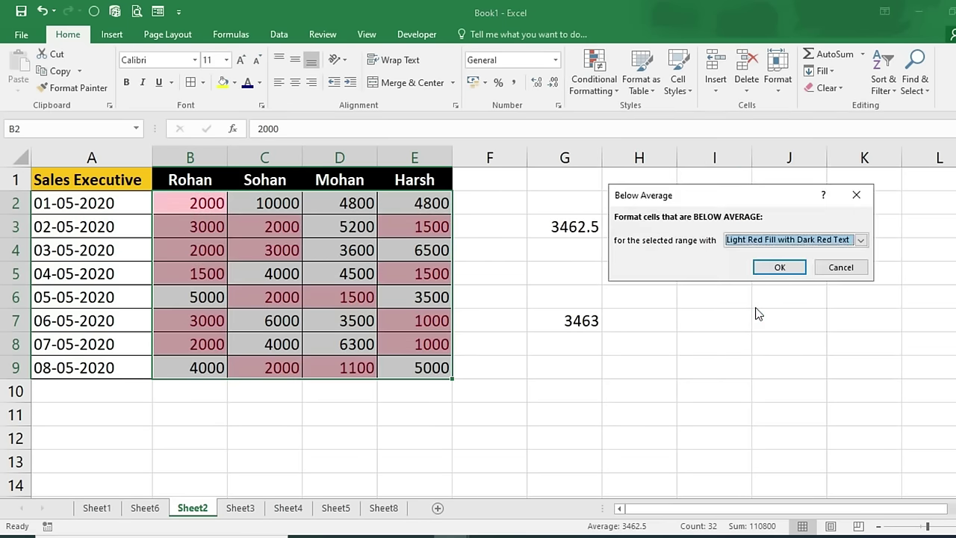
pyautogui.click(856, 195)
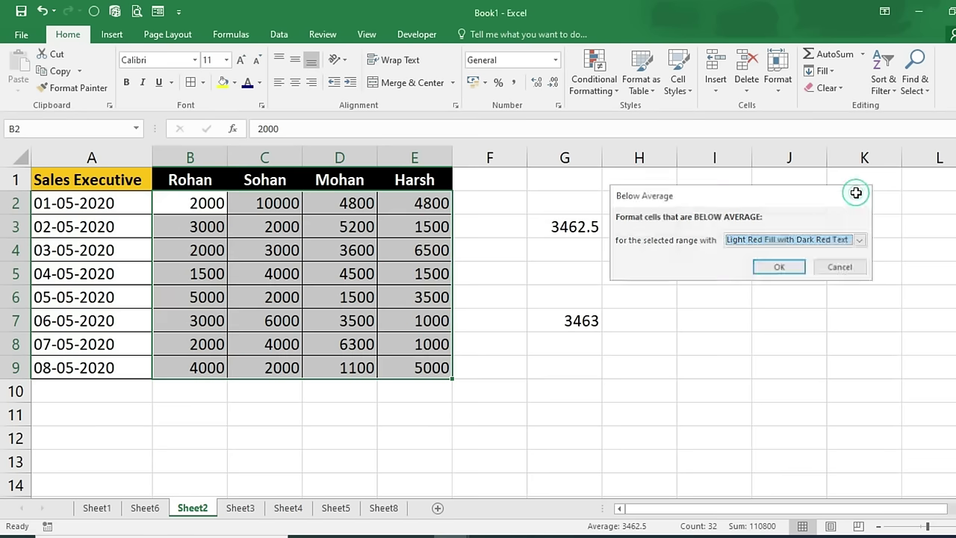
# Step: Examine the conditional formatting choices for B2:E9, including data bars, the Green - Yellow - Red color scale, icon sets and rule clearing
pyautogui.click(594, 79)
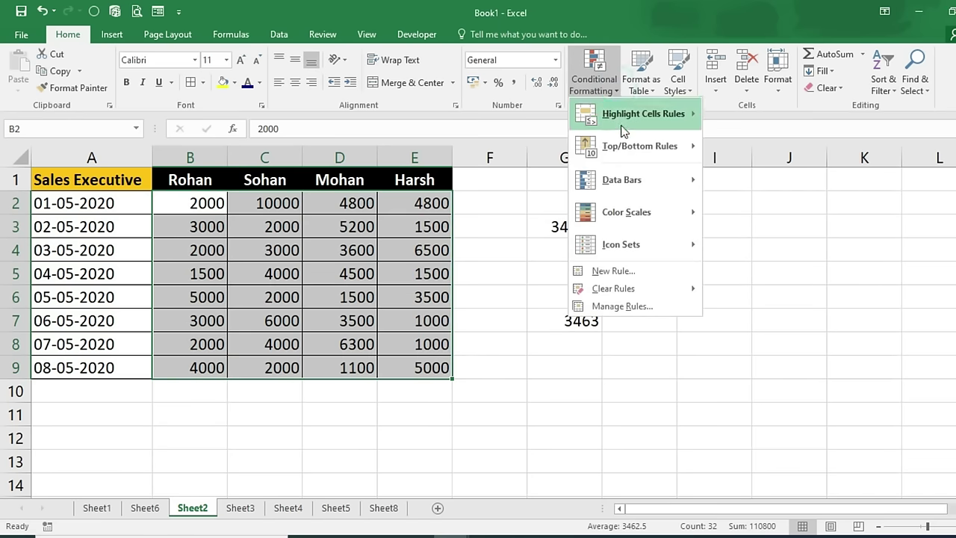
pyautogui.moveTo(657, 161)
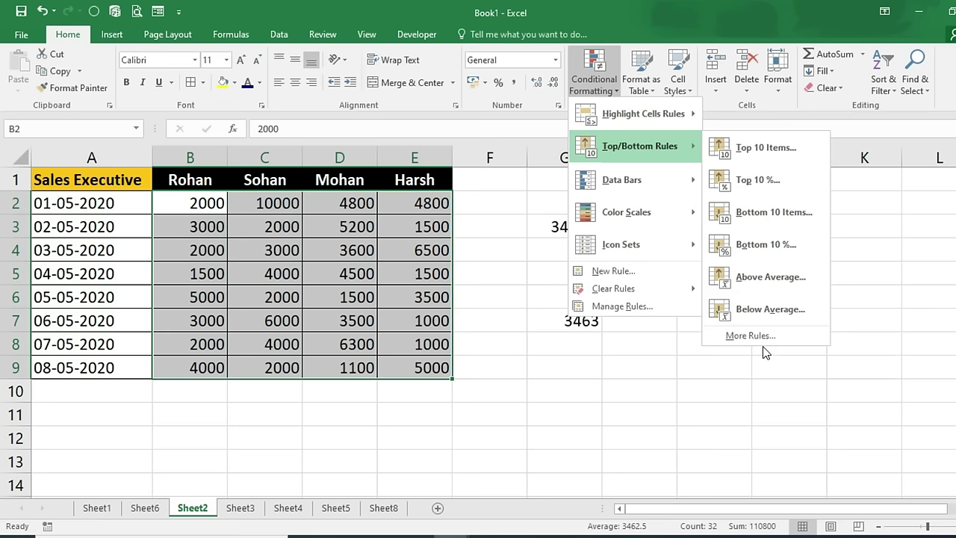
pyautogui.moveTo(654, 190)
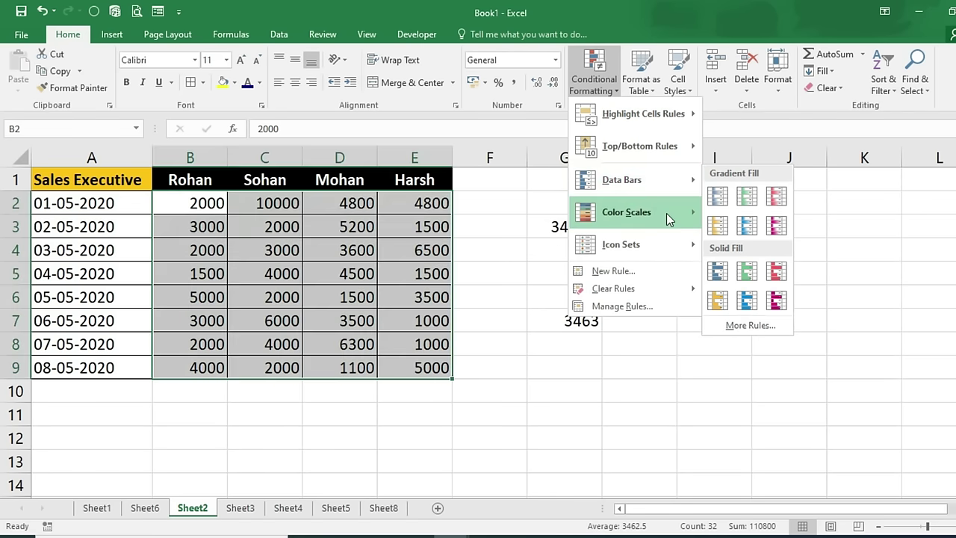
pyautogui.moveTo(666, 213)
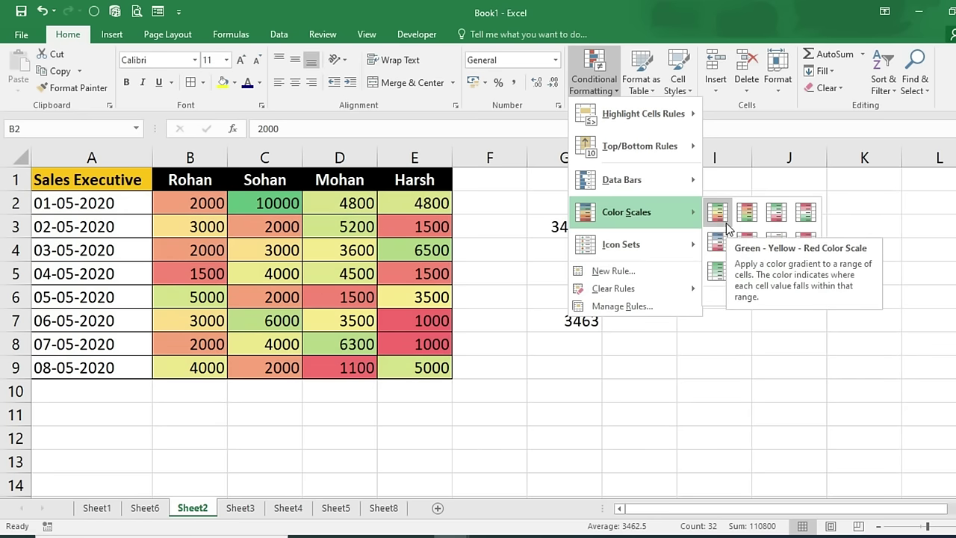
pyautogui.moveTo(658, 249)
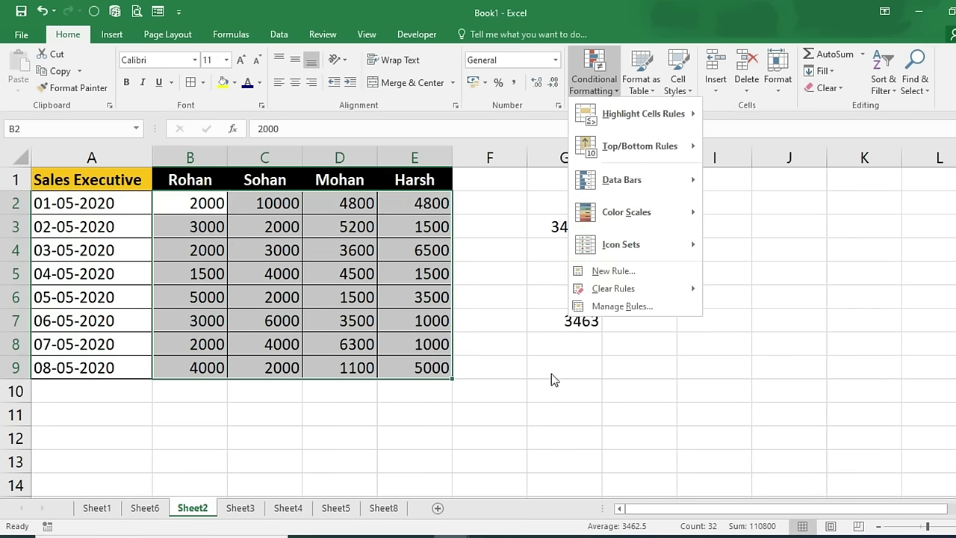
pyautogui.moveTo(613, 292)
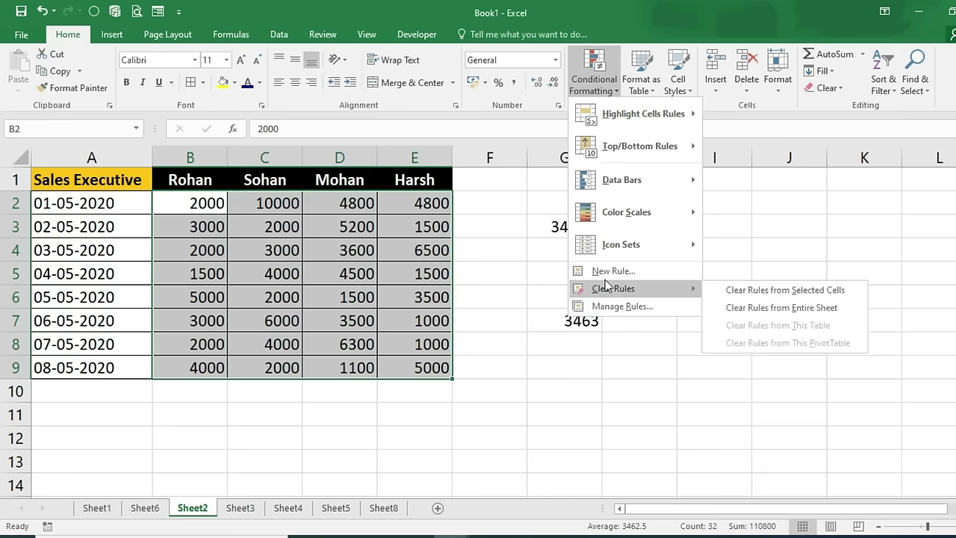
pyautogui.click(564, 413)
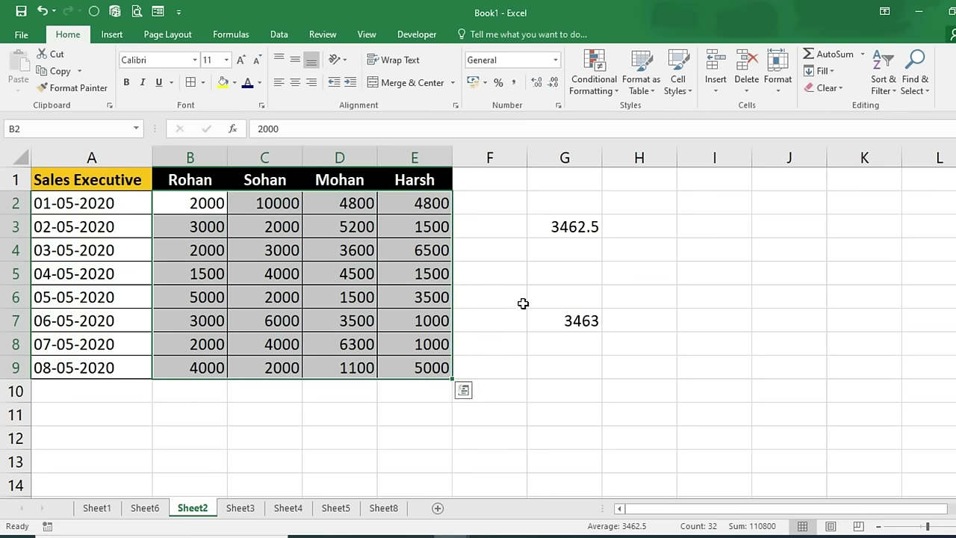
pyautogui.click(415, 414)
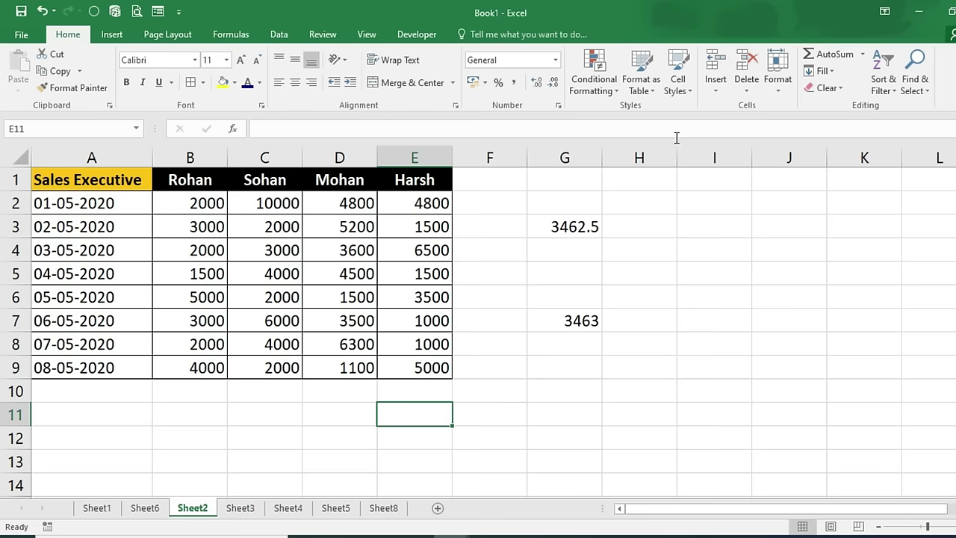
# Step: Format A1:E9 as a table using a medium blue banded style, treating the first row as headers
pyautogui.moveTo(113, 185); pyautogui.dragTo(433, 366)
pyautogui.click(631, 88)
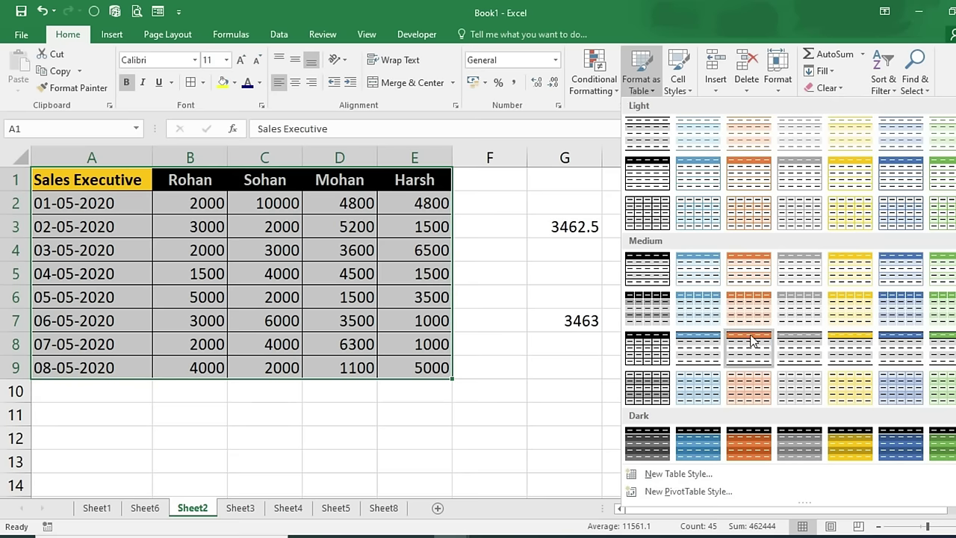
pyautogui.click(897, 350)
pyautogui.click(738, 266)
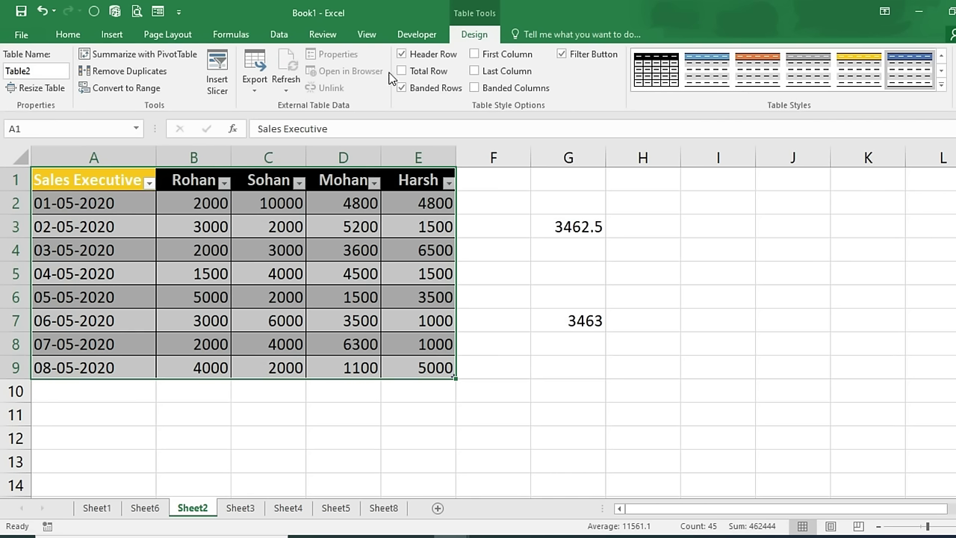
# Step: Examine the new table's filter options for column B and the available table styles
pyautogui.click(112, 35)
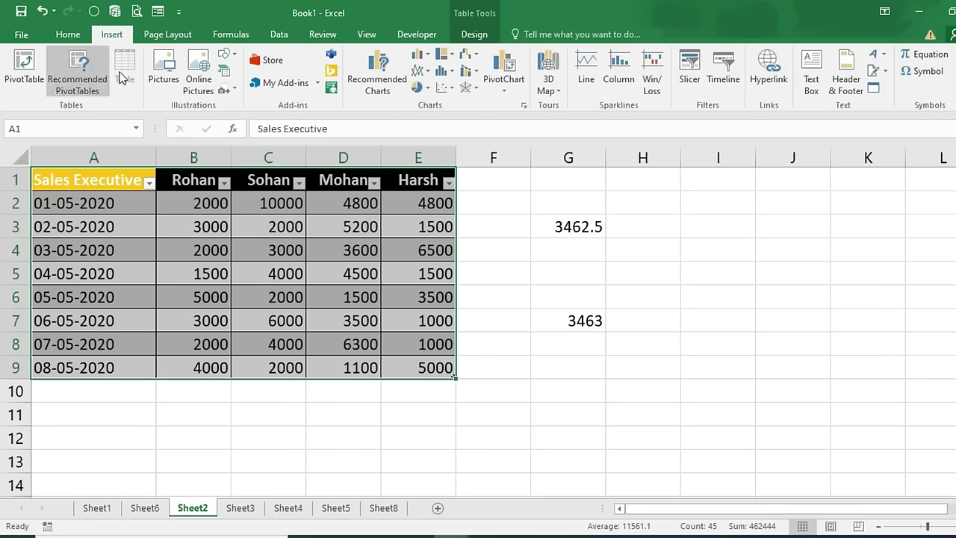
pyautogui.click(69, 34)
pyautogui.click(91, 182)
pyautogui.moveTo(91, 181); pyautogui.dragTo(419, 364)
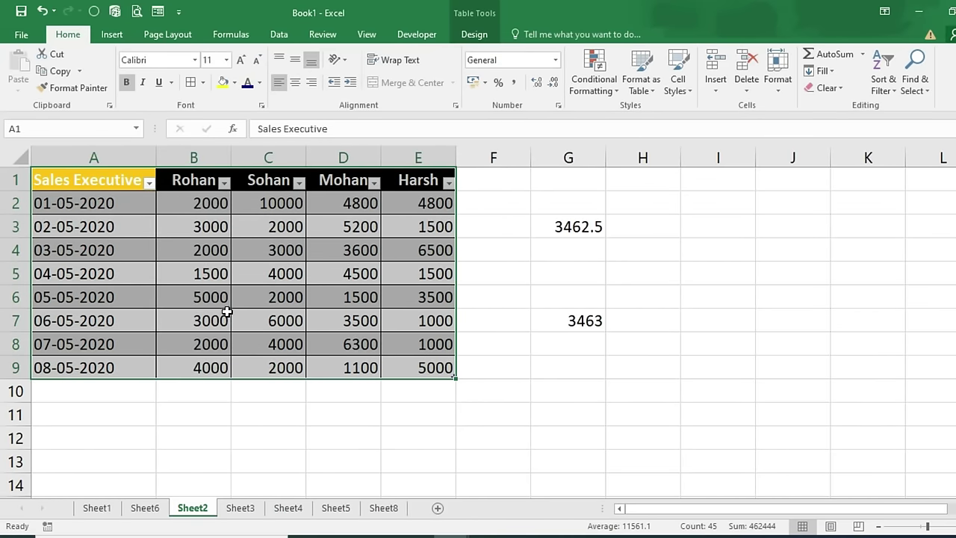
pyautogui.click(225, 183)
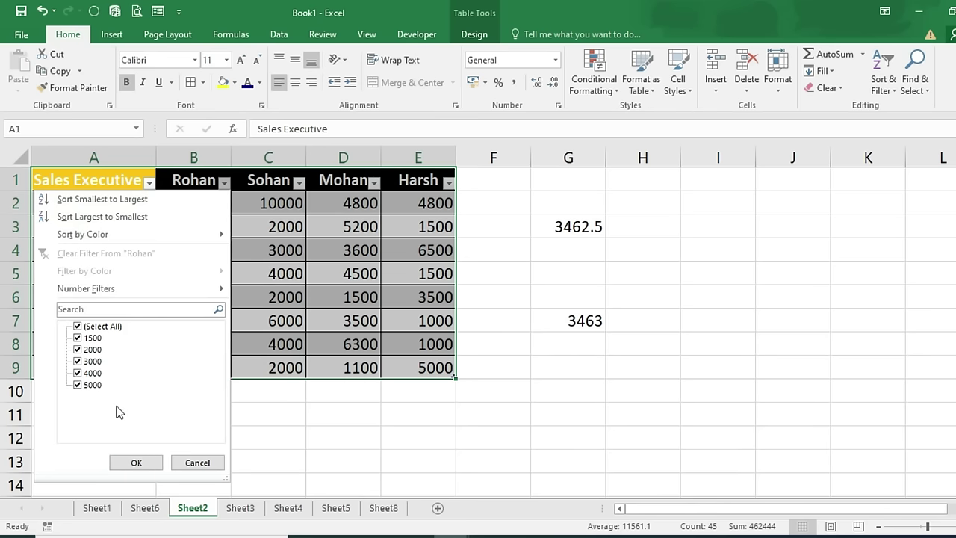
pyautogui.click(198, 463)
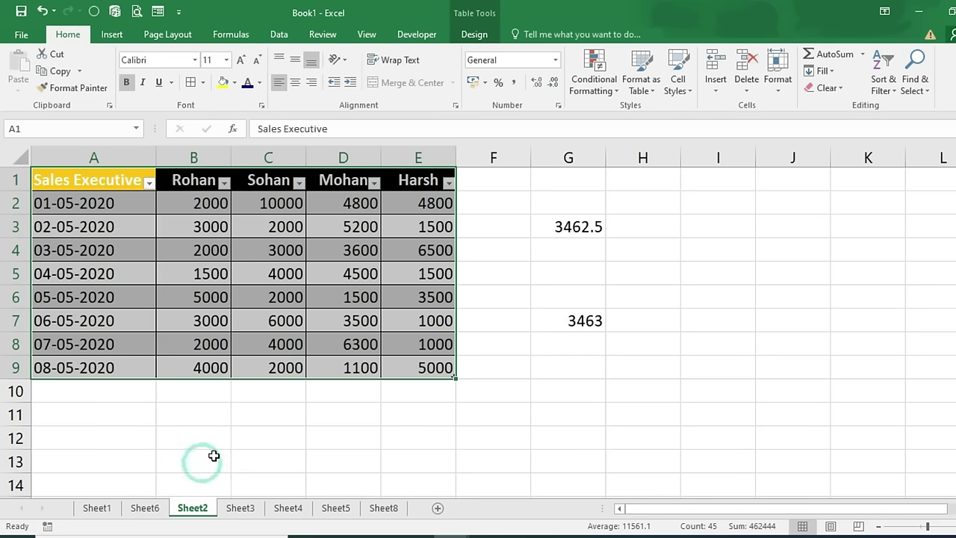
pyautogui.click(643, 86)
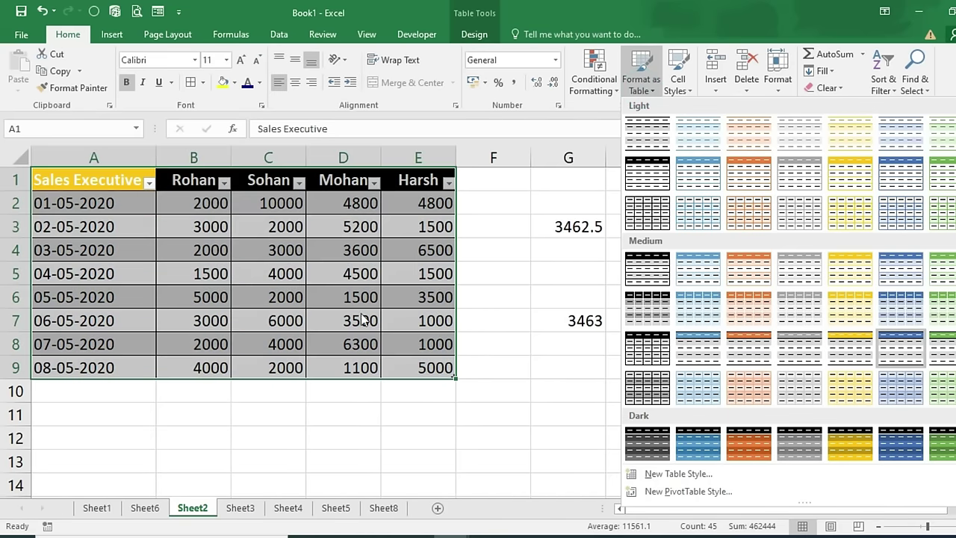
pyautogui.click(326, 318)
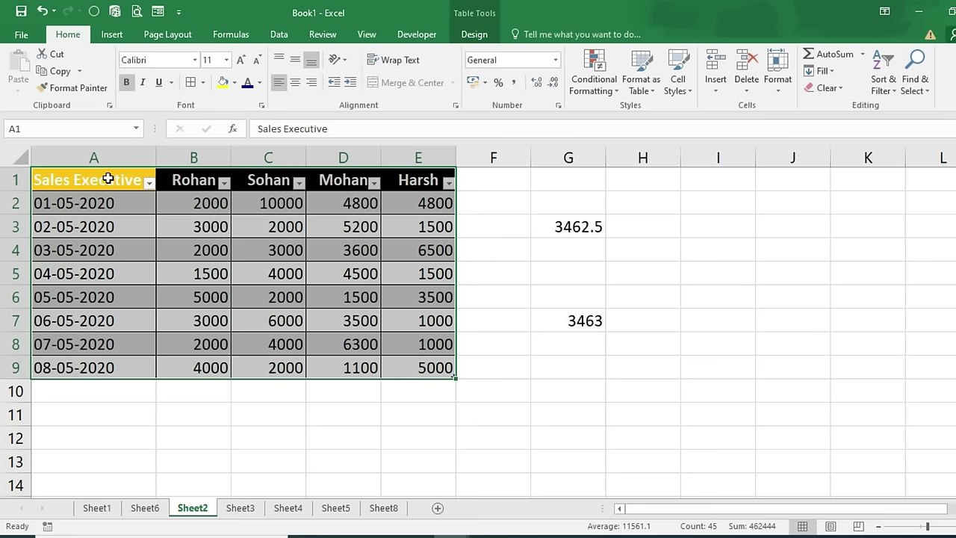
# Step: Convert the sales table in A1:E9 back to a normal range
pyautogui.click(105, 227)
pyautogui.click(105, 203)
pyautogui.hotkey('ctrl', 'shift', 'Down')
pyautogui.hotkey('ctrl', 'shift', 'Right')
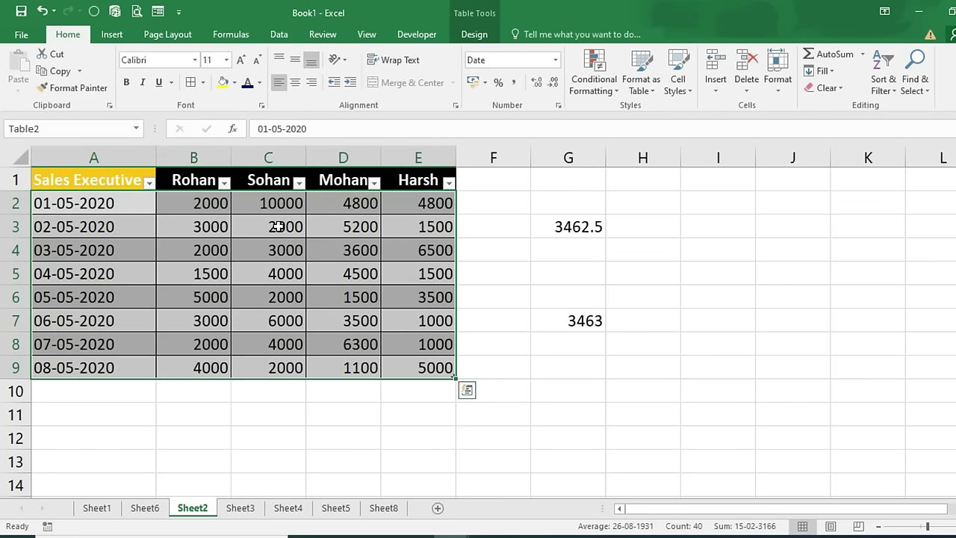
pyautogui.click(472, 36)
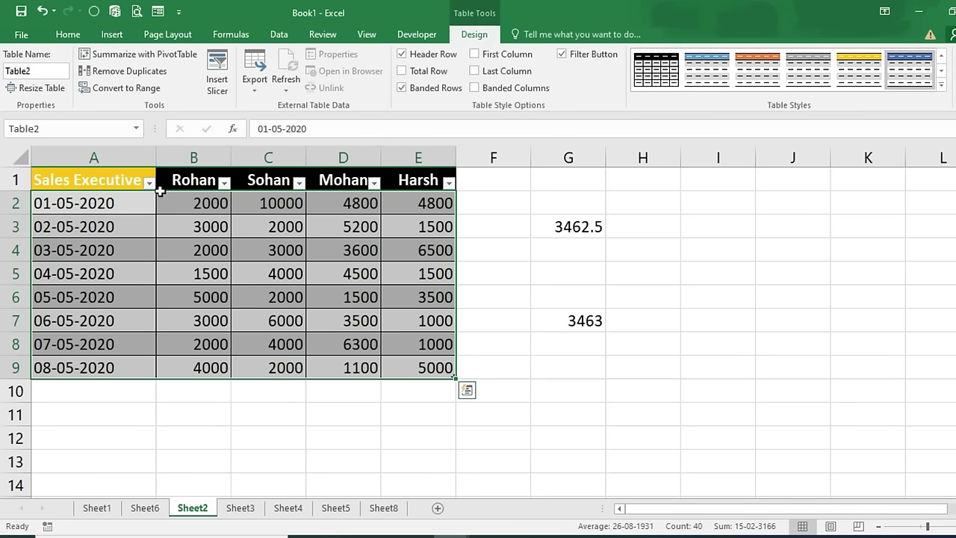
pyautogui.click(133, 89)
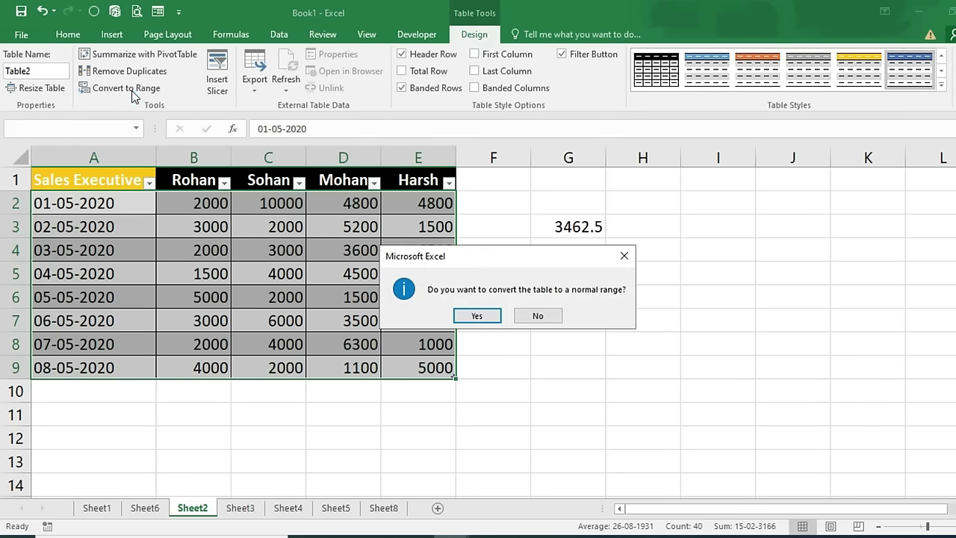
pyautogui.click(484, 320)
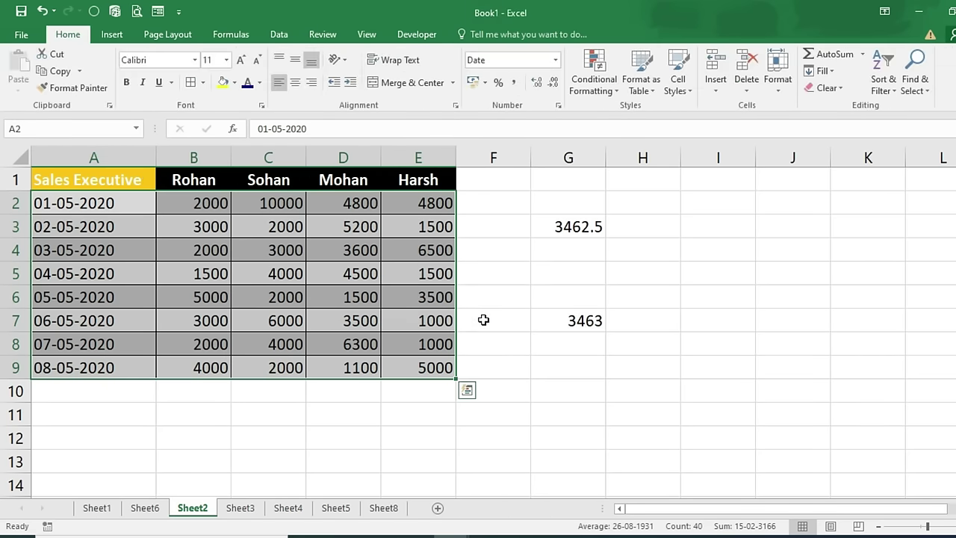
pyautogui.click(279, 313)
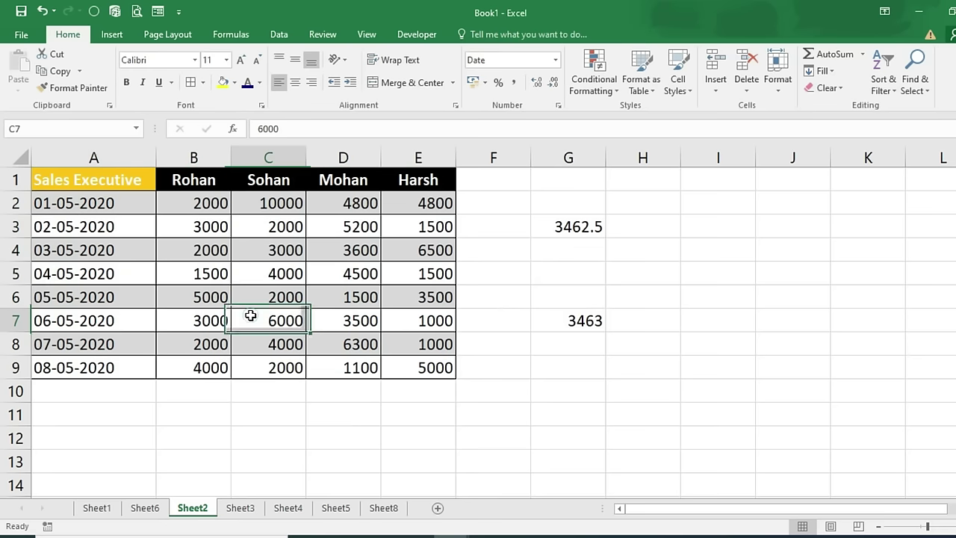
# Step: Apply the Normal cell style to the data in A2:E9
pyautogui.click(124, 211)
pyautogui.moveTo(87, 177); pyautogui.dragTo(418, 368)
pyautogui.moveTo(94, 210); pyautogui.dragTo(419, 366)
pyautogui.click(679, 82)
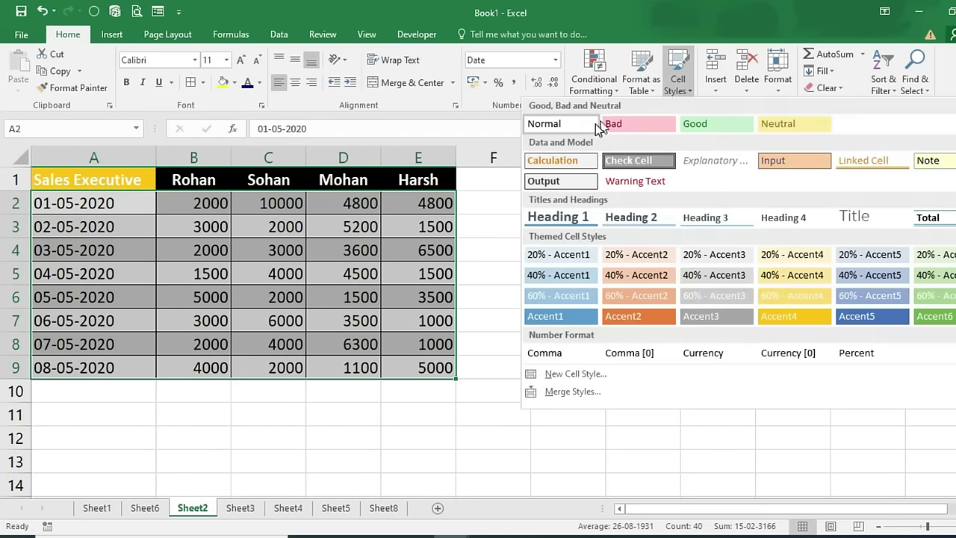
pyautogui.click(590, 124)
# Step: Apply the 40% - Accent2 cell style to A2:E9 and add borders to all its cells
pyautogui.click(678, 82)
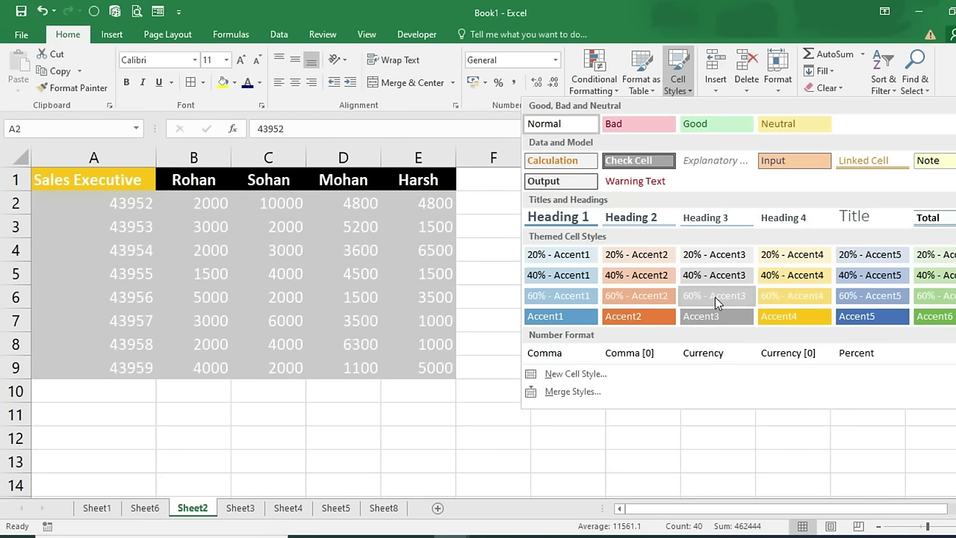
pyautogui.click(664, 282)
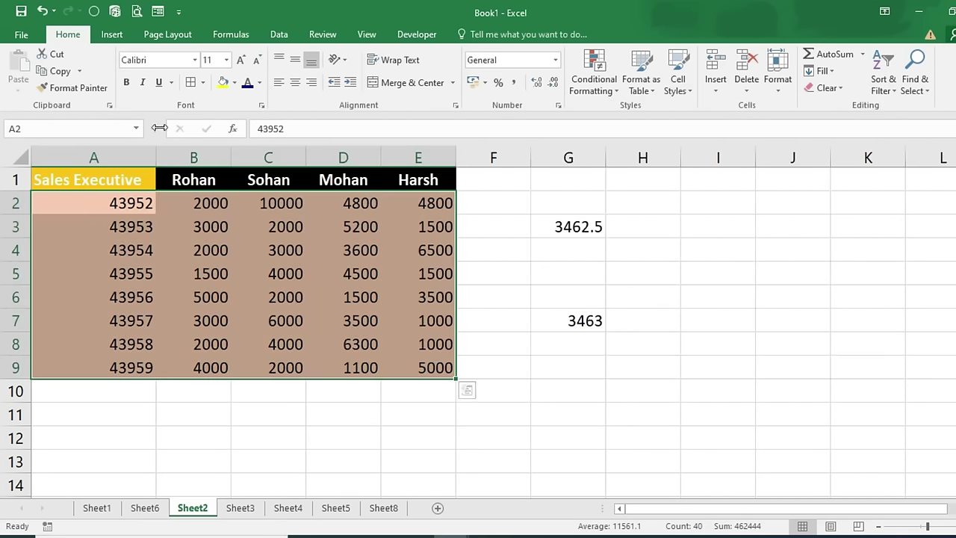
pyautogui.click(190, 83)
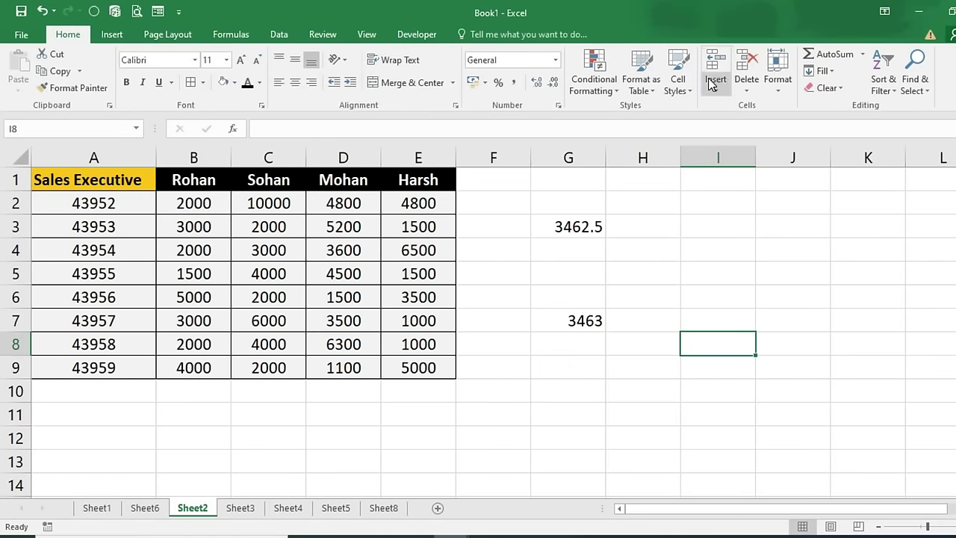
pyautogui.click(109, 322)
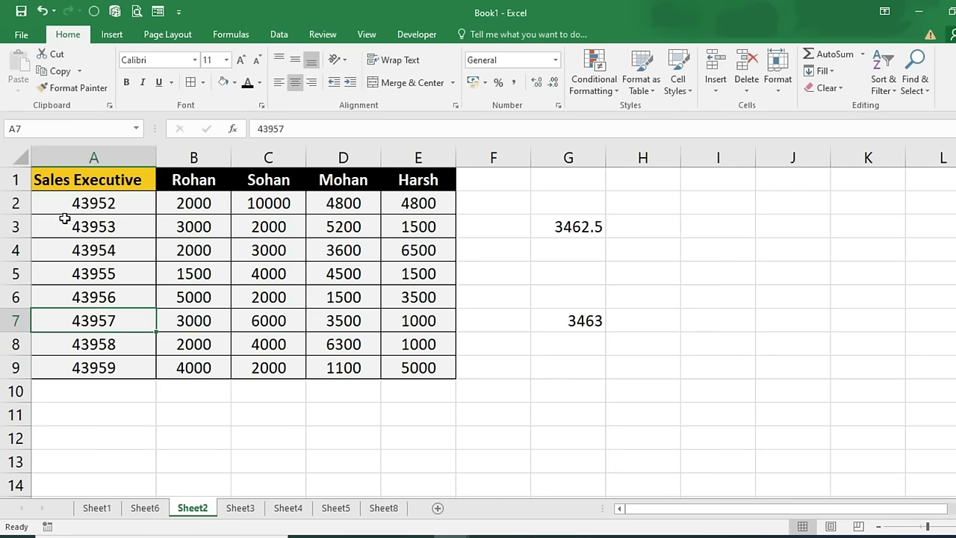
pyautogui.moveTo(47, 179); pyautogui.dragTo(420, 366)
pyautogui.click(257, 226)
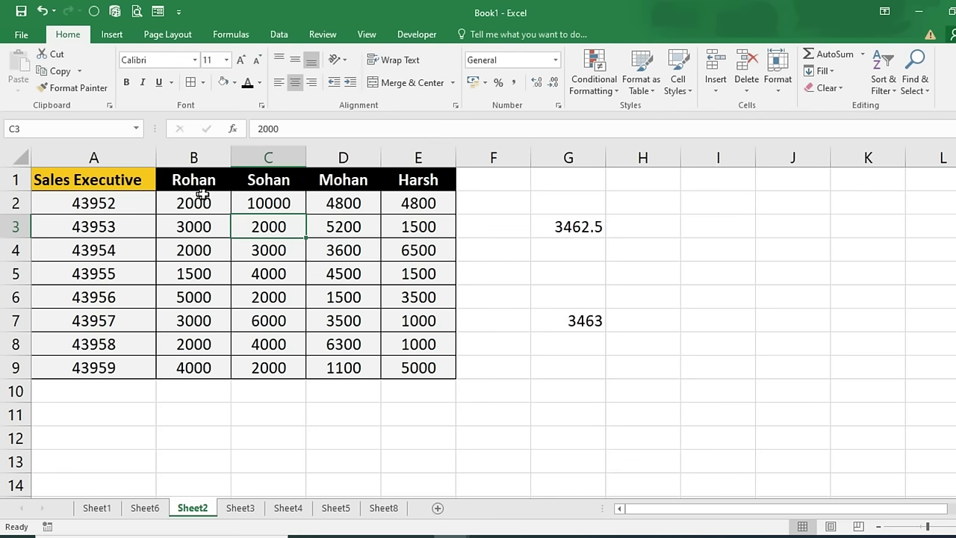
# Step: Try inserting a blank sheet column before column C, and undo the insertion
pyautogui.click(254, 202)
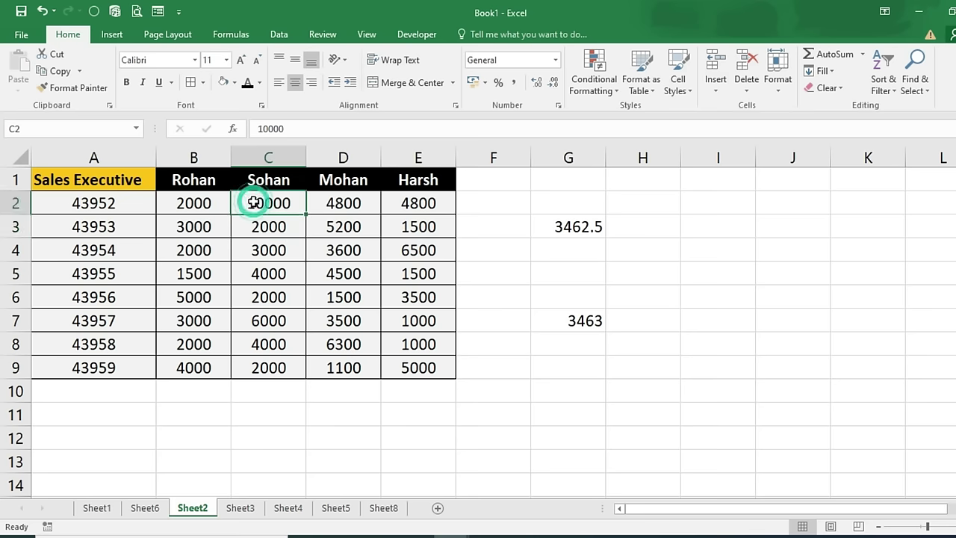
pyautogui.click(716, 90)
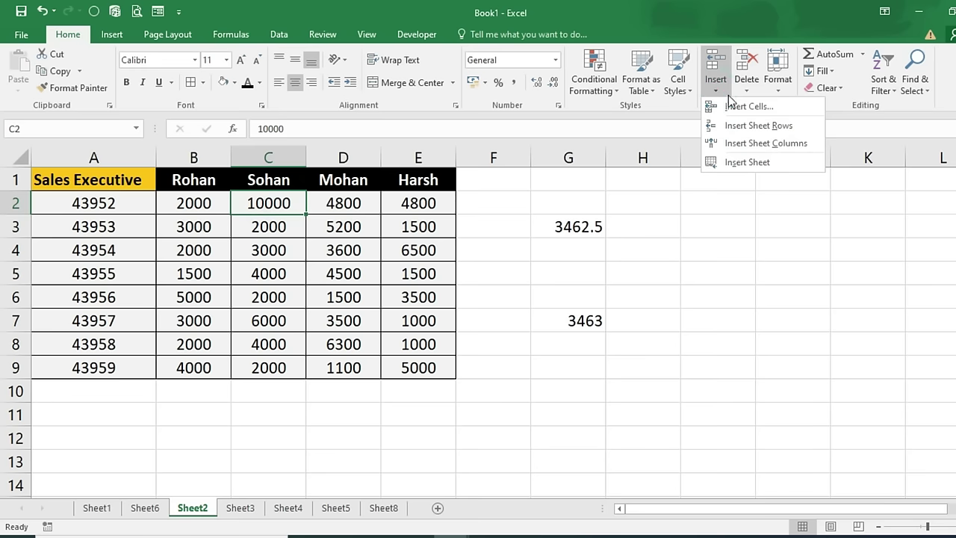
pyautogui.click(763, 142)
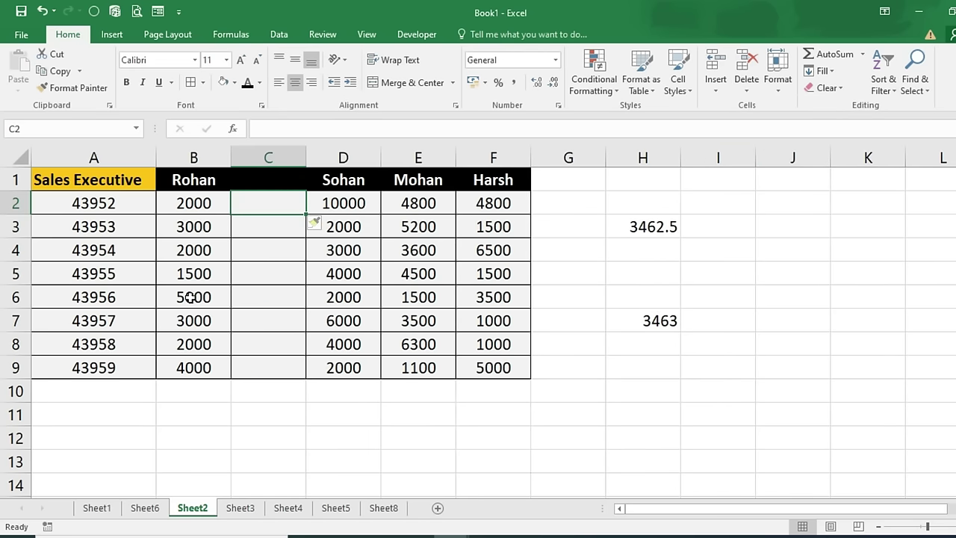
pyautogui.click(261, 270)
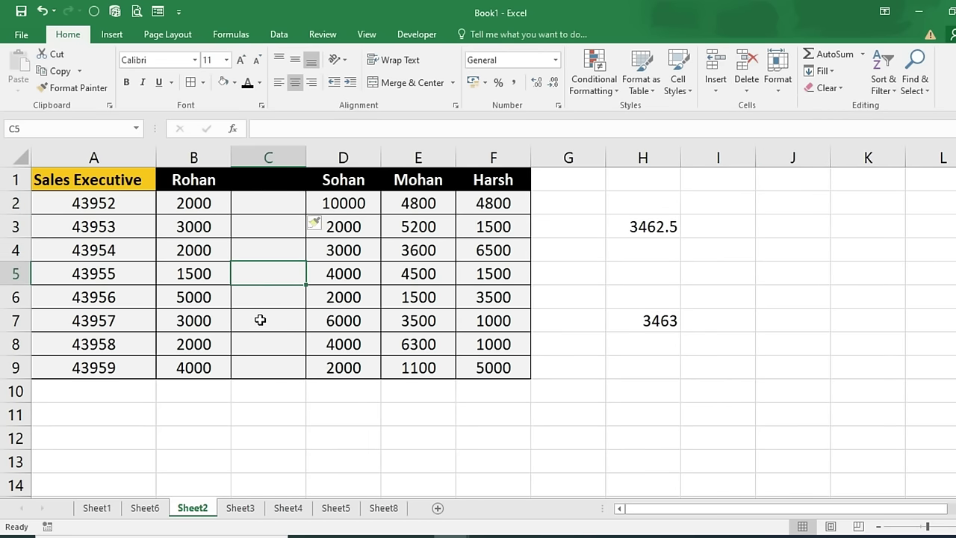
pyautogui.hotkey('ctrl', 'space')
pyautogui.hotkey('ctrl', '-')
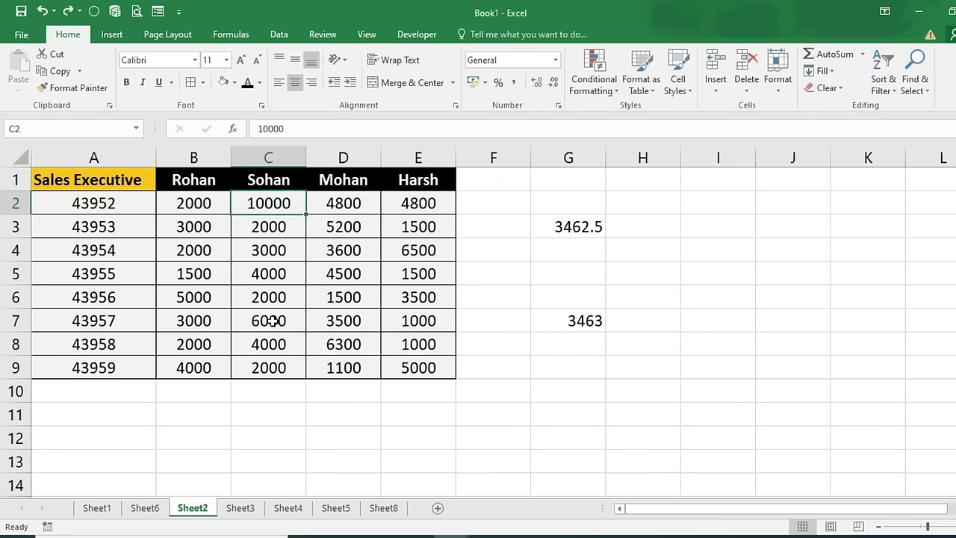
# Step: Try moving C1:E9 one column to the right to free column C, and undo the move
pyautogui.moveTo(261, 179); pyautogui.dragTo(399, 373)
pyautogui.moveTo(452, 321); pyautogui.dragTo(490, 327)
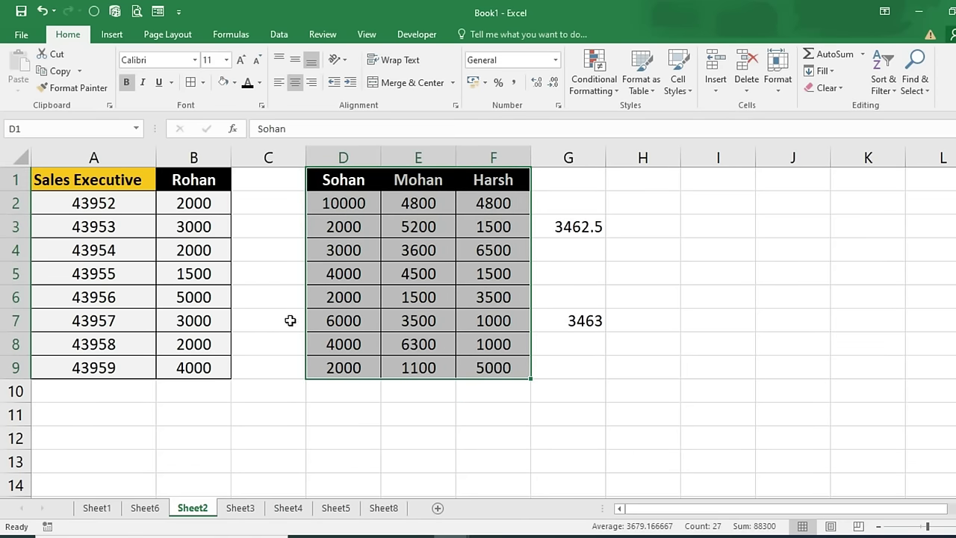
pyautogui.hotkey('ctrl', 'z')
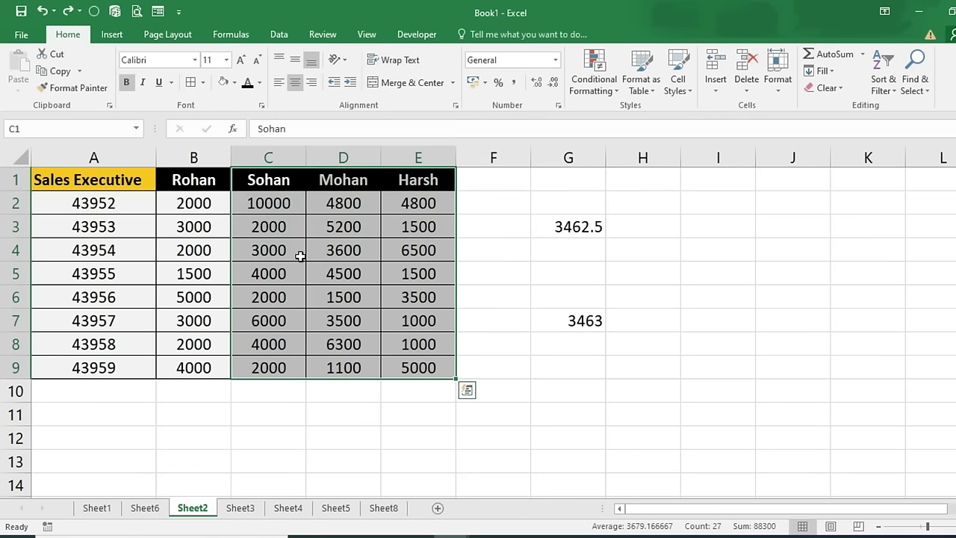
# Step: Insert a new sheet column before column C
pyautogui.click(284, 203)
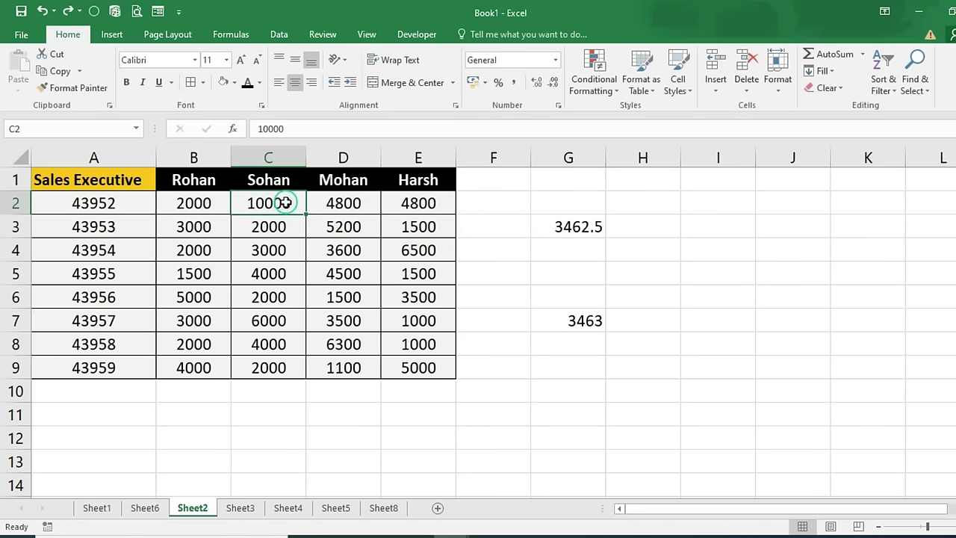
pyautogui.click(713, 92)
pyautogui.click(736, 141)
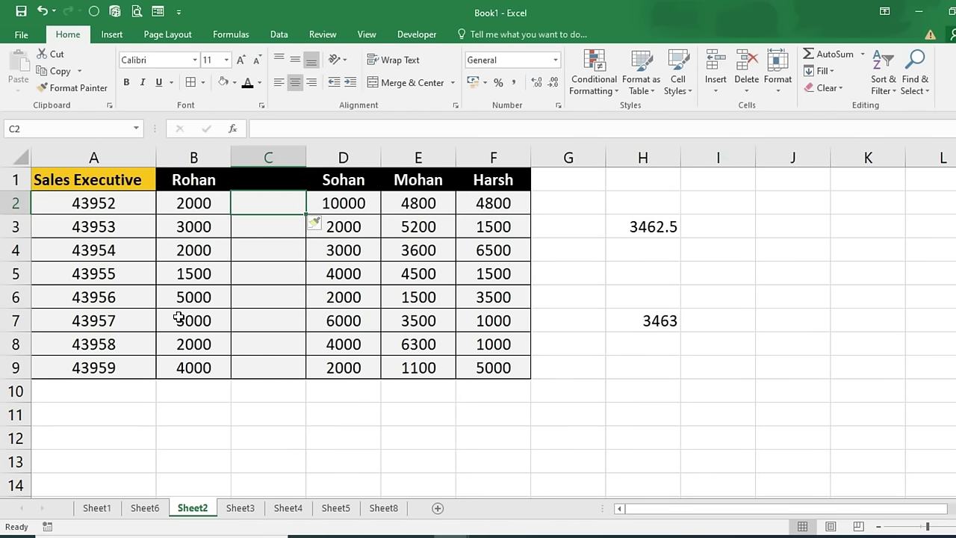
# Step: Enter a sales executive's name as the header in C1 and the value 4565 in C2
pyautogui.click(278, 186)
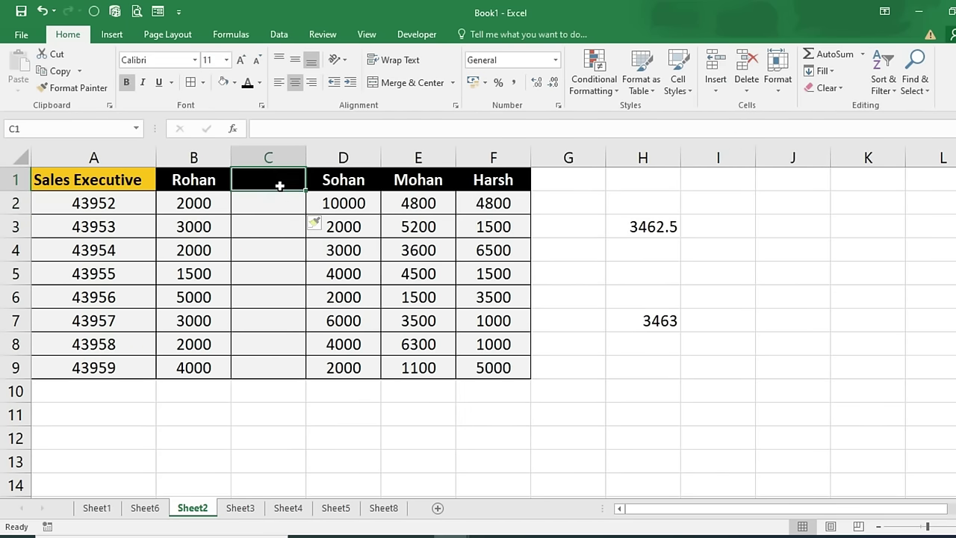
pyautogui.write('Mahesh')
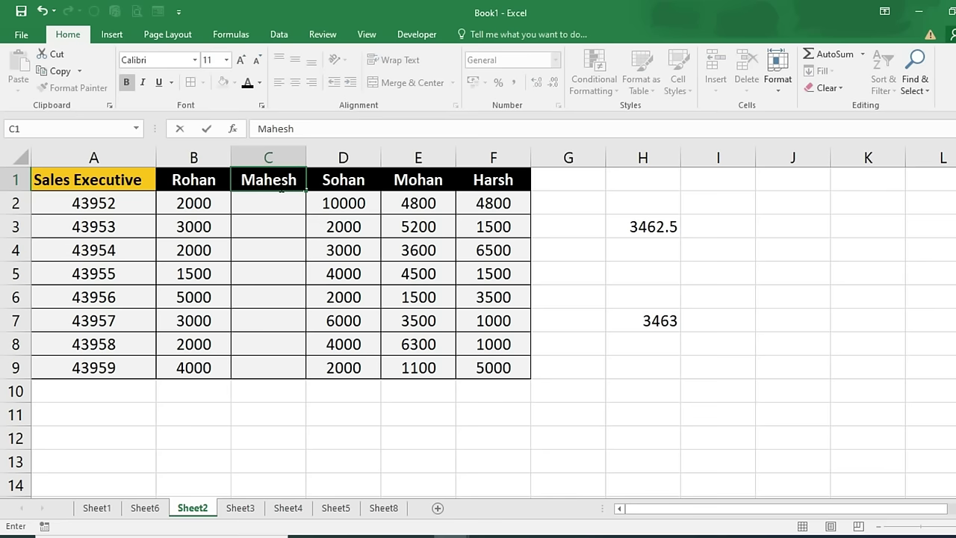
pyautogui.press('Return')
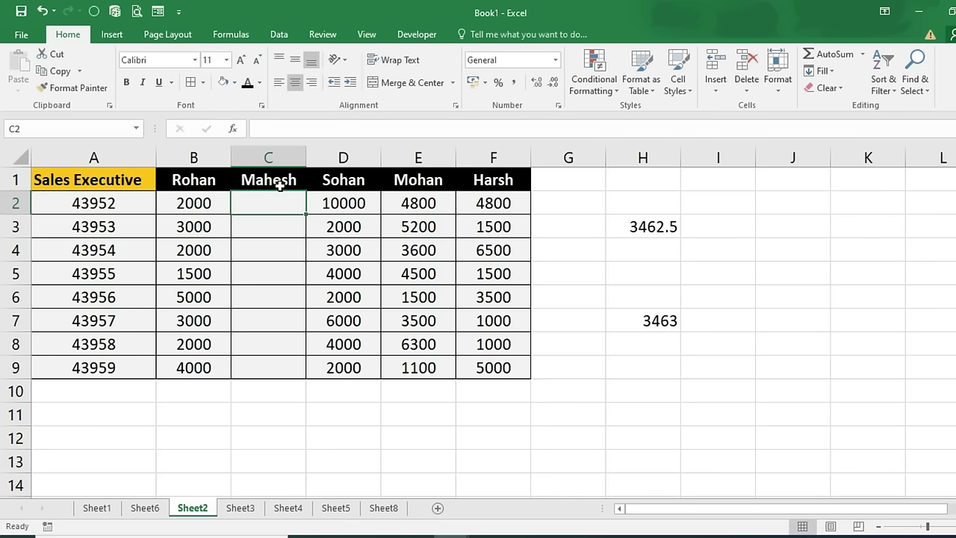
pyautogui.write('4565')
pyautogui.press('Return')
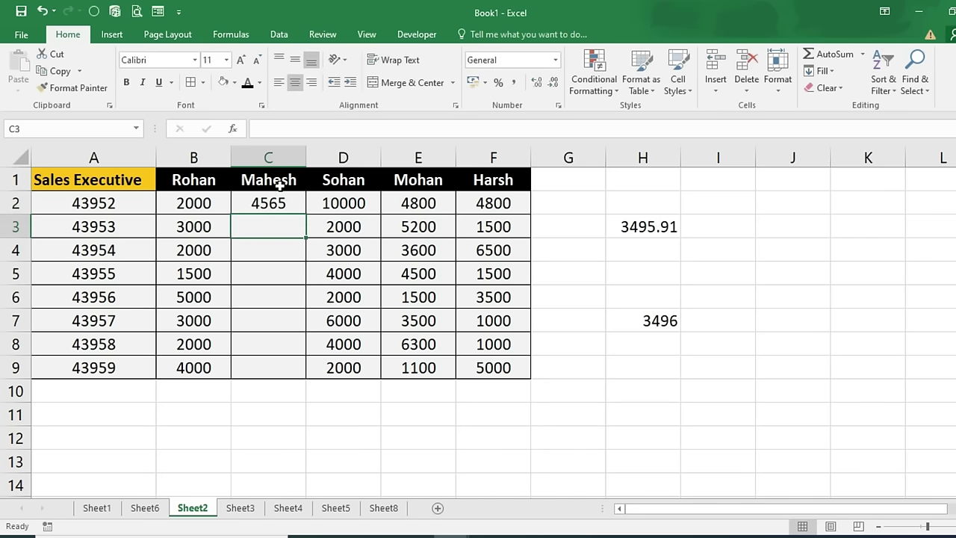
# Step: Clear the average results from H3:H7
pyautogui.moveTo(665, 220); pyautogui.dragTo(686, 334)
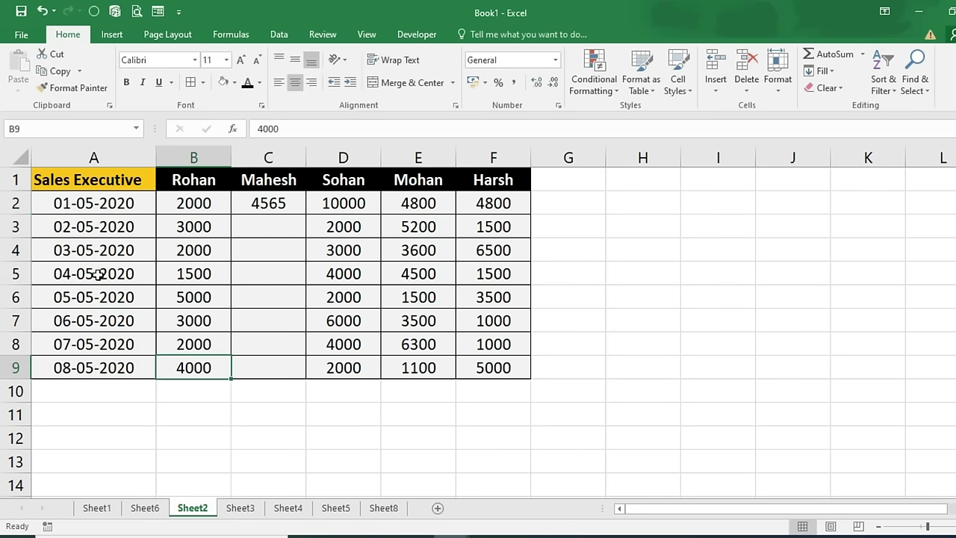
# Step: Insert a new sheet row above row 5 and enter 4500 in C5
pyautogui.click(97, 274)
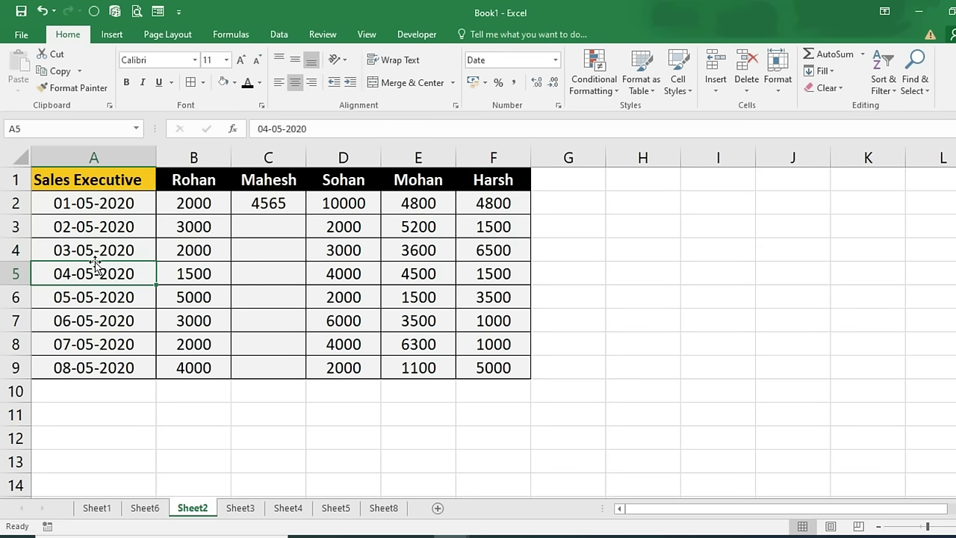
pyautogui.click(718, 93)
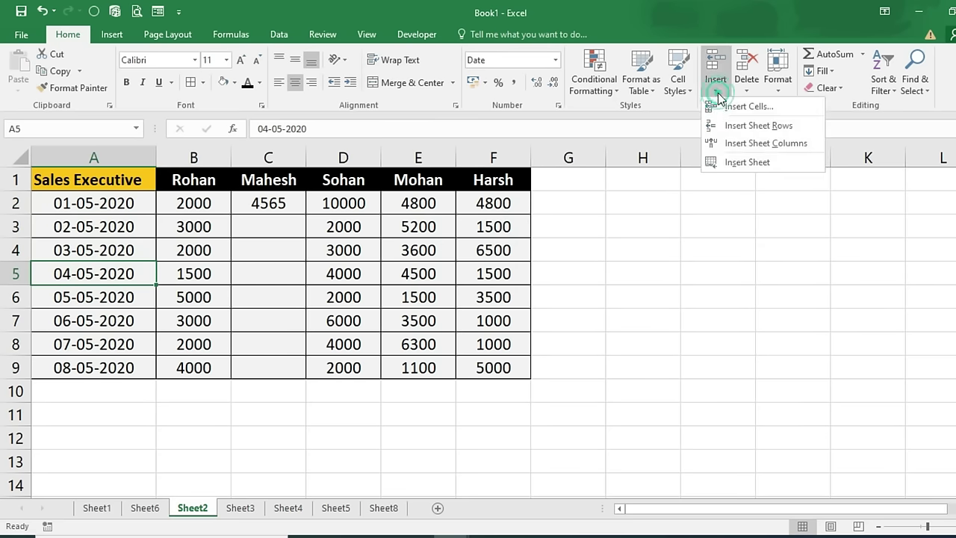
pyautogui.click(732, 127)
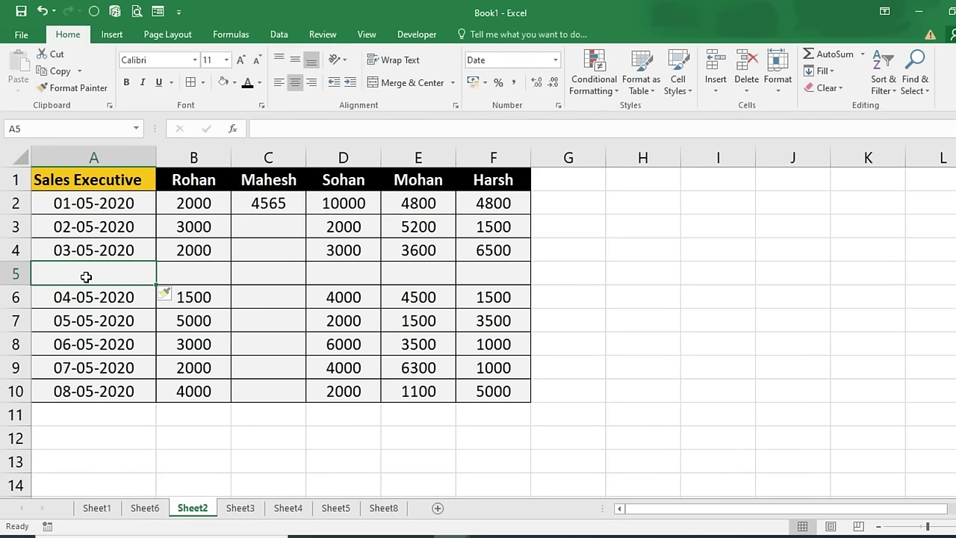
pyautogui.click(268, 273)
pyautogui.write('4500')
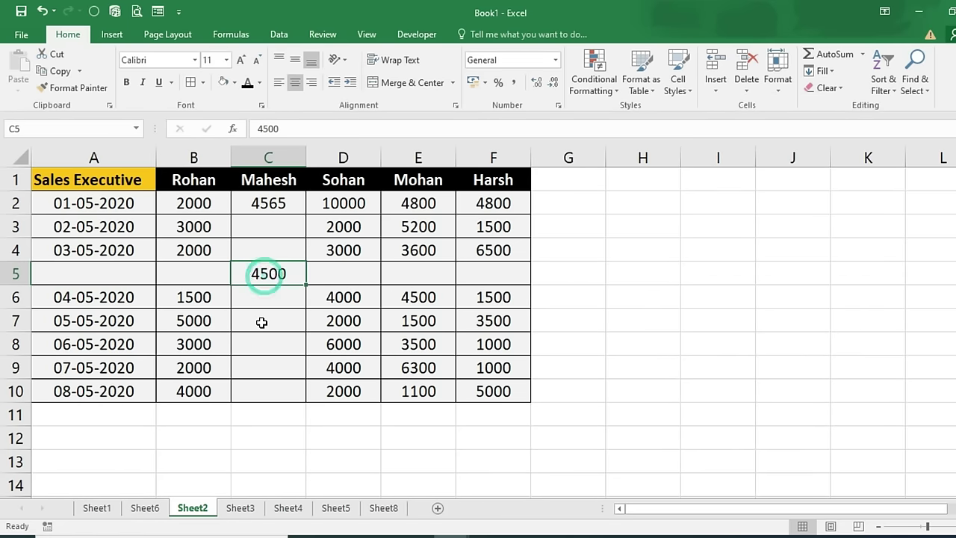
# Step: Insert a blank cell at C5, shifting the cells below down, and check the added bordered cell at C11
pyautogui.click(721, 91)
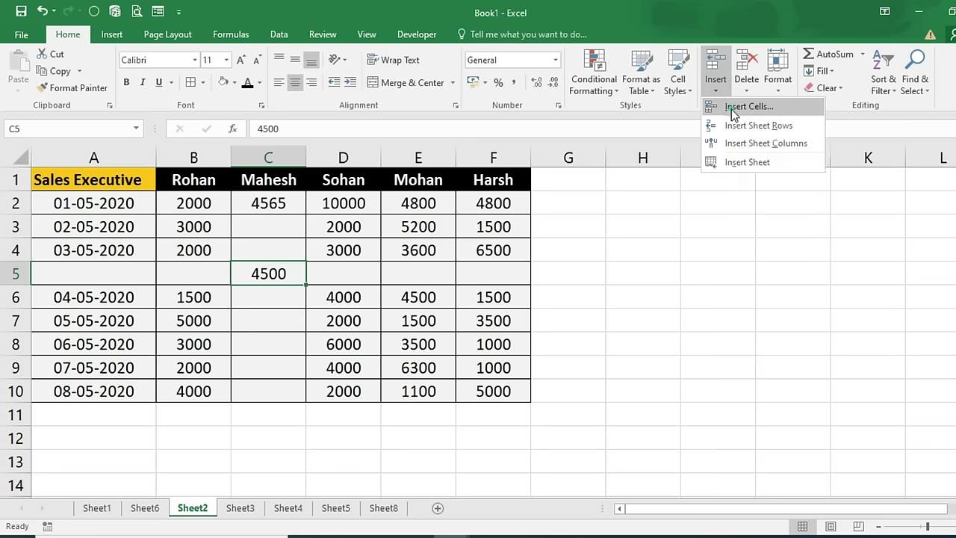
pyautogui.click(732, 109)
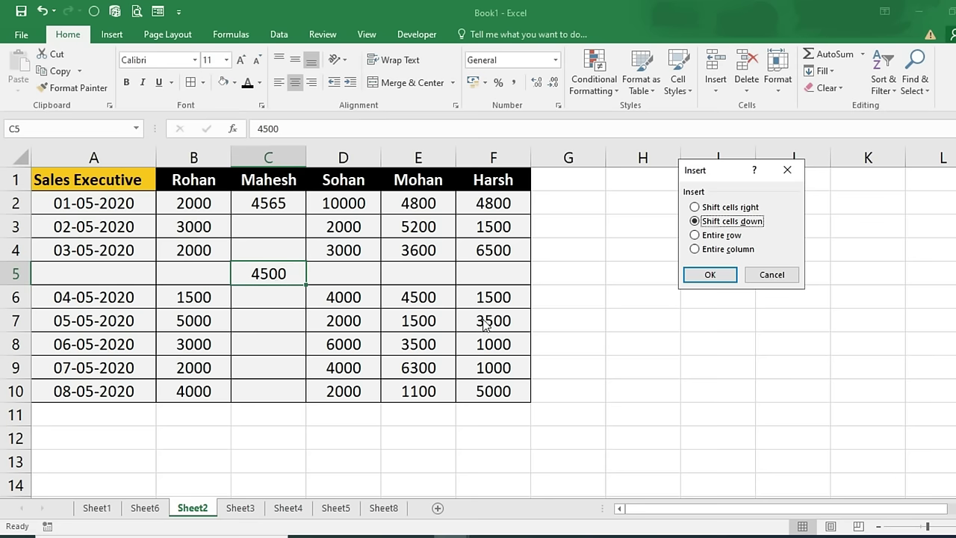
pyautogui.click(710, 273)
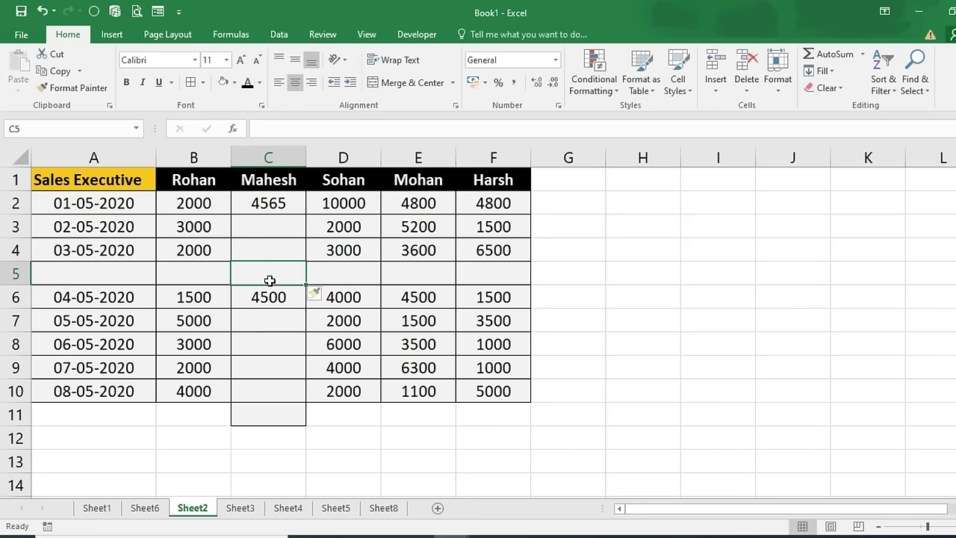
pyautogui.click(269, 414)
pyautogui.click(362, 443)
pyautogui.click(269, 412)
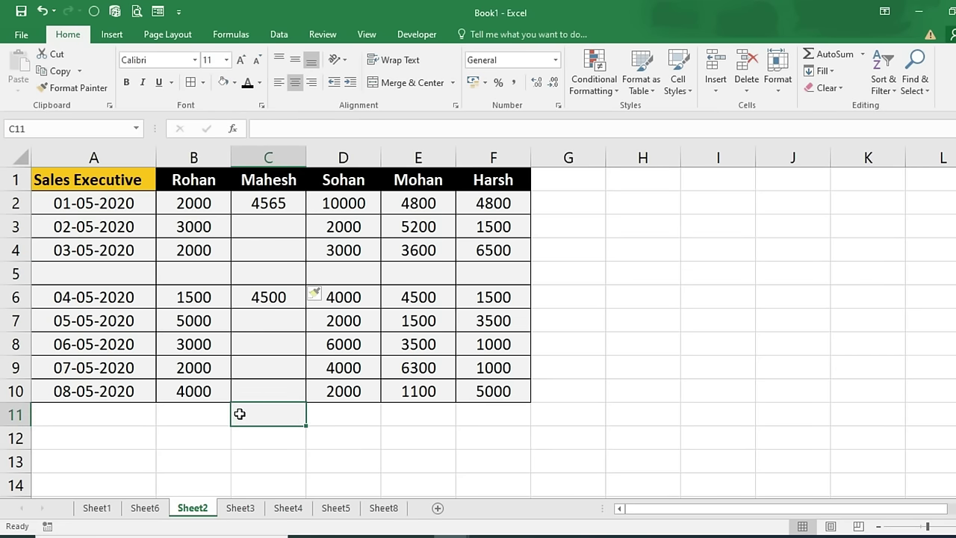
pyautogui.click(724, 86)
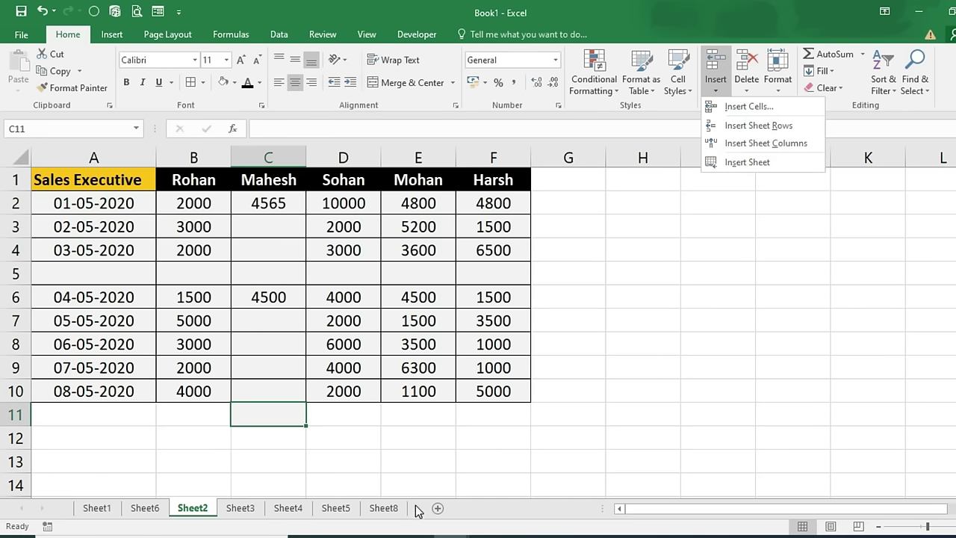
pyautogui.click(423, 457)
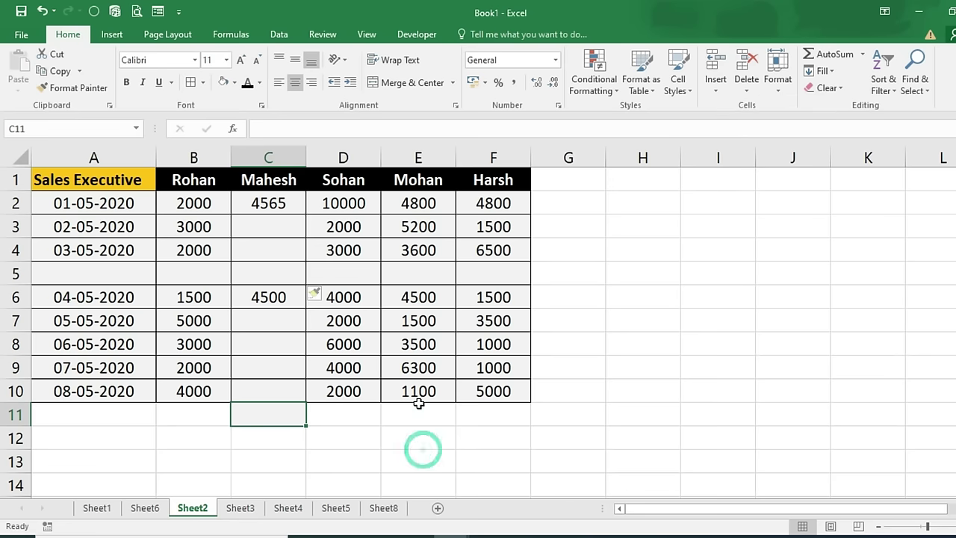
pyautogui.click(271, 296)
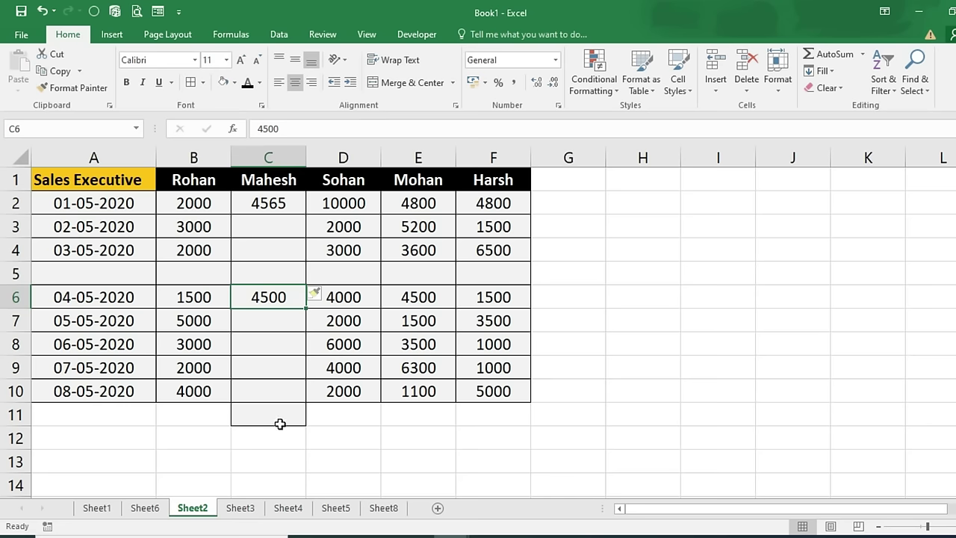
# Step: Delete the blank cell C5 with the remaining cells in the column shifted up
pyautogui.click(238, 280)
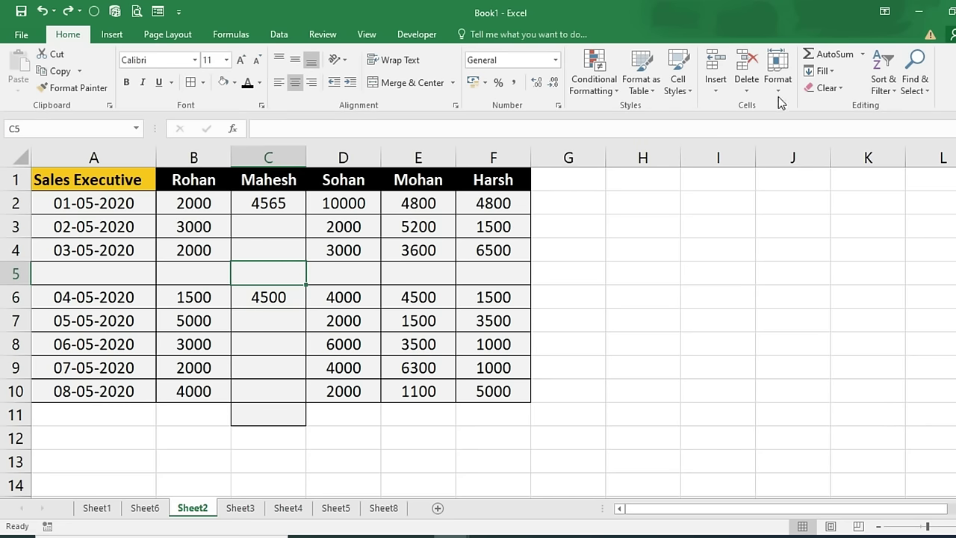
pyautogui.click(747, 84)
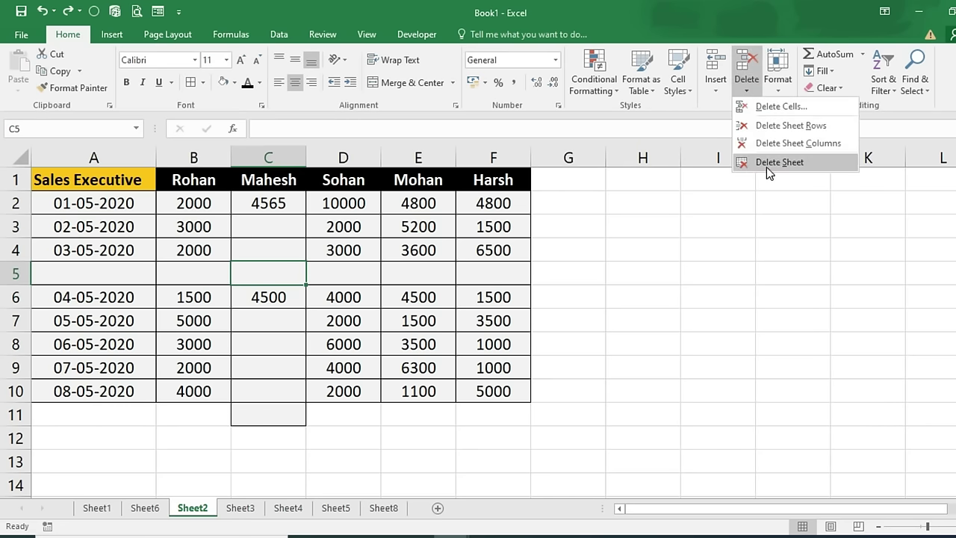
pyautogui.click(781, 105)
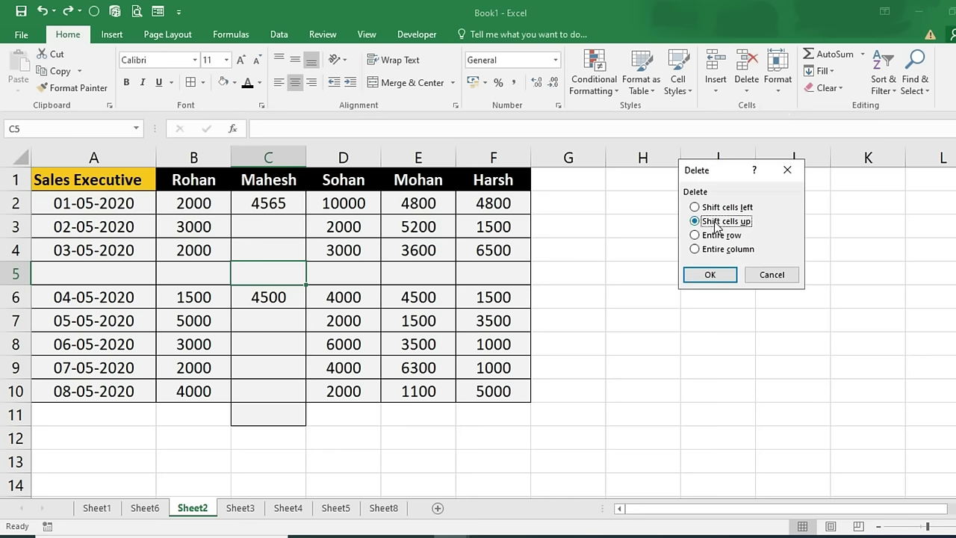
pyautogui.click(722, 276)
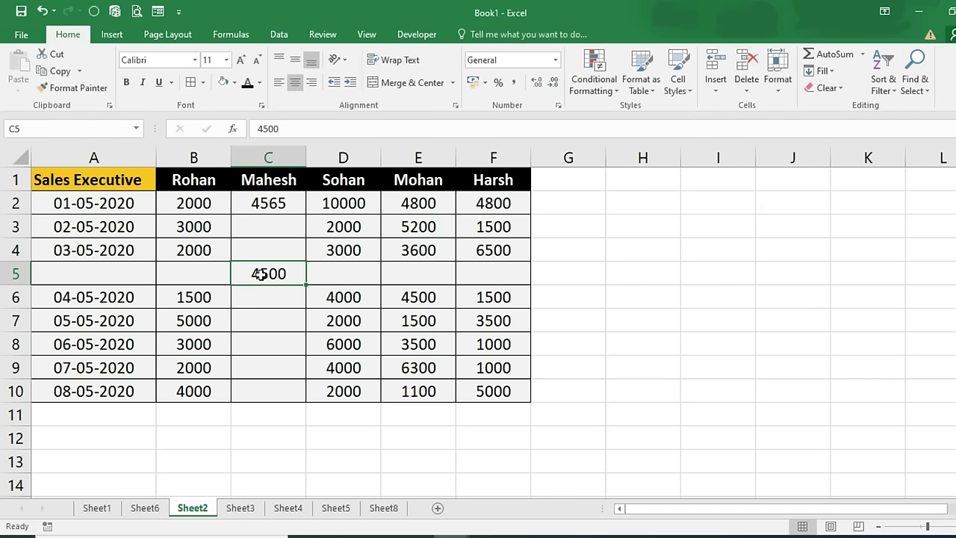
pyautogui.click(236, 415)
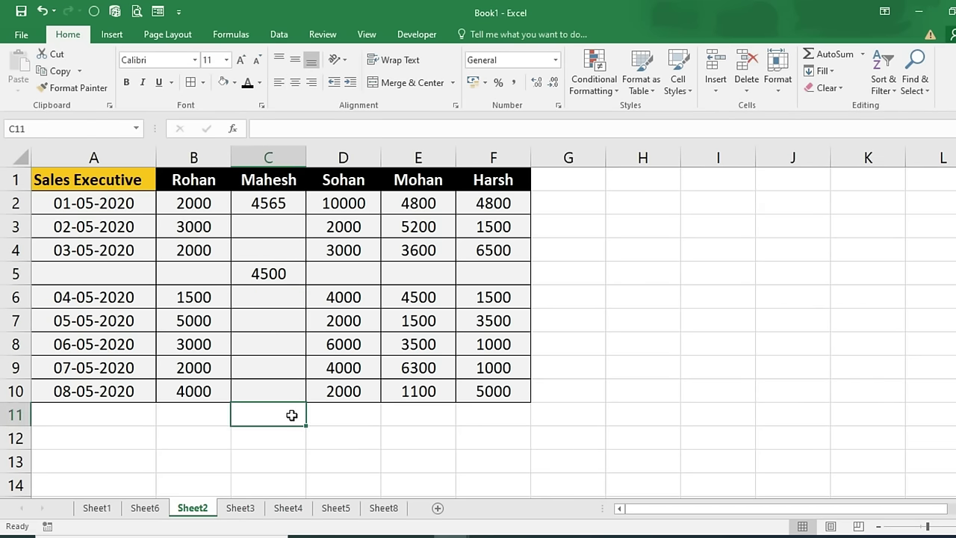
# Step: Delete sheet row 5 and sheet column C
pyautogui.click(288, 281)
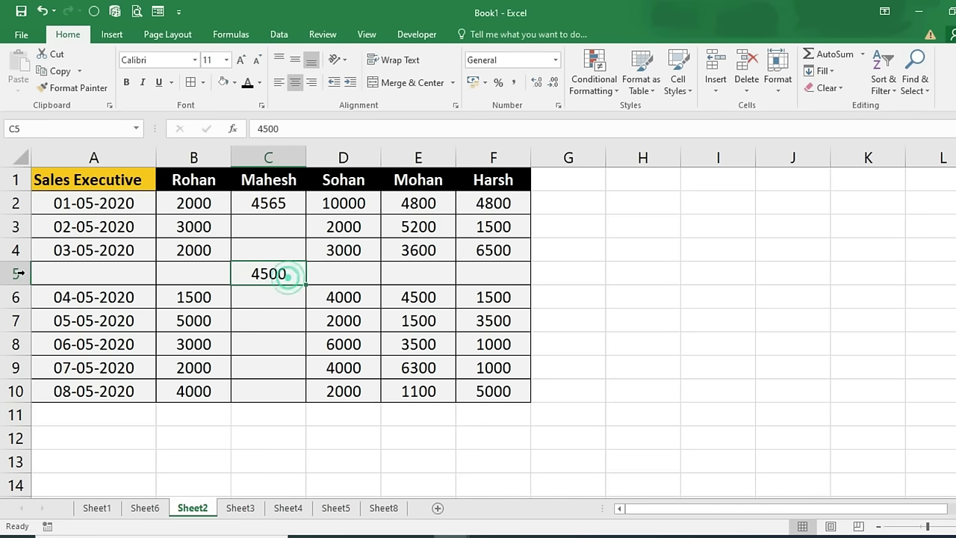
pyautogui.click(745, 91)
pyautogui.click(771, 128)
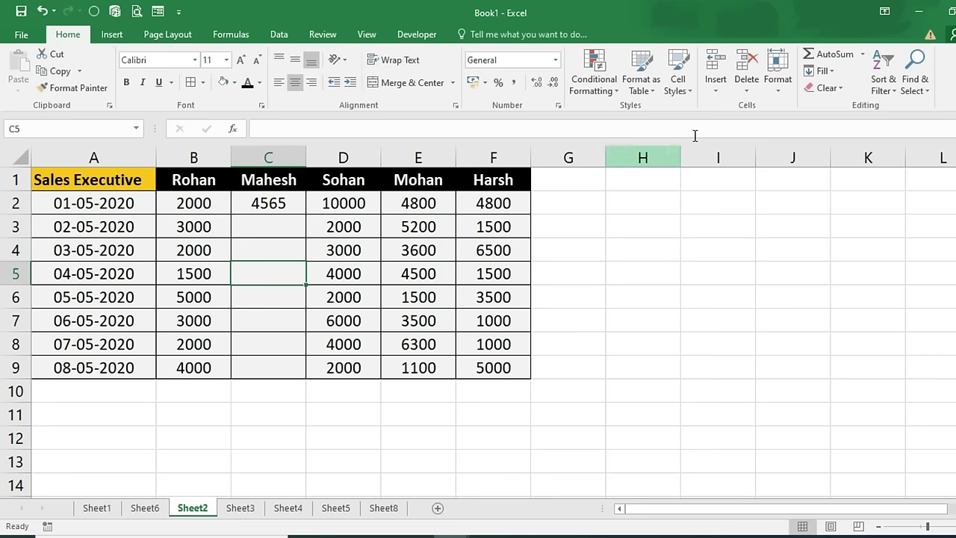
pyautogui.click(746, 89)
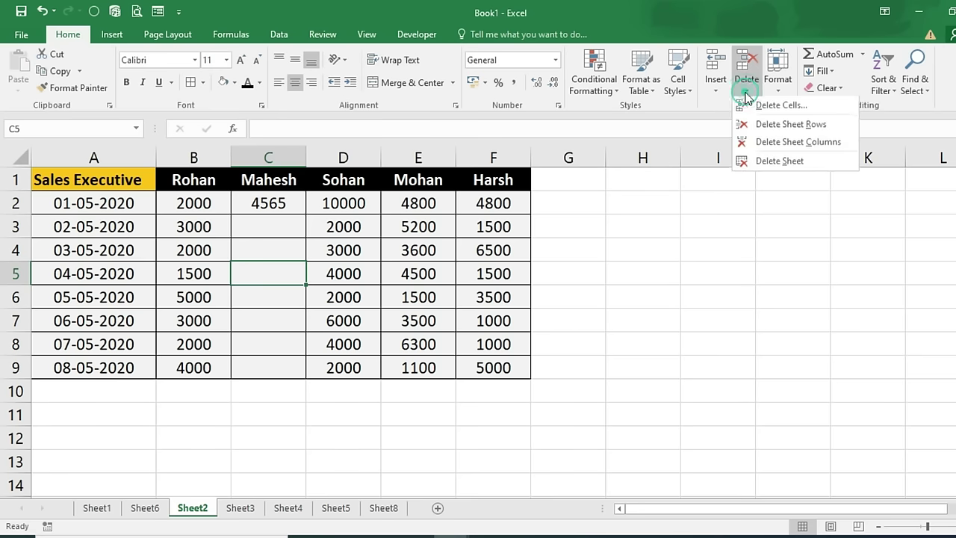
pyautogui.click(782, 139)
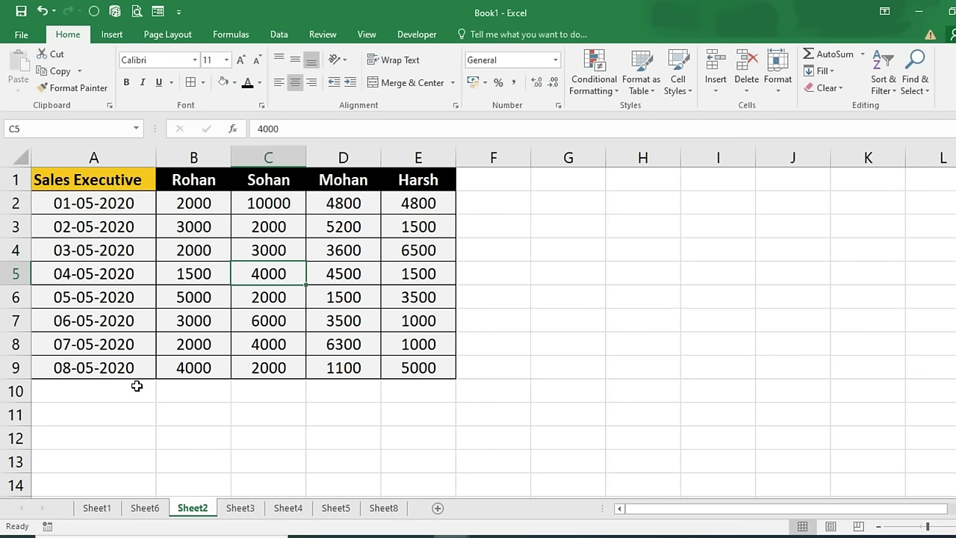
pyautogui.click(745, 90)
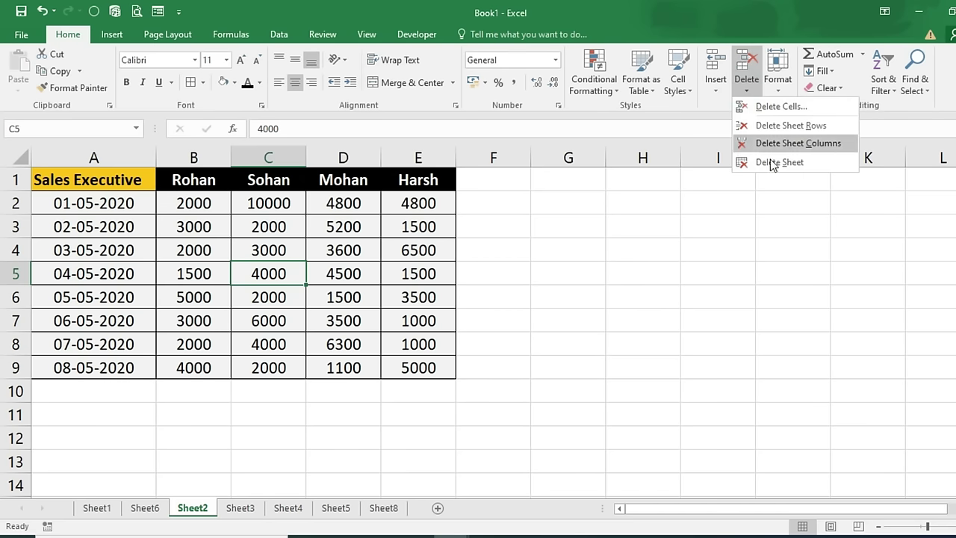
pyautogui.click(521, 263)
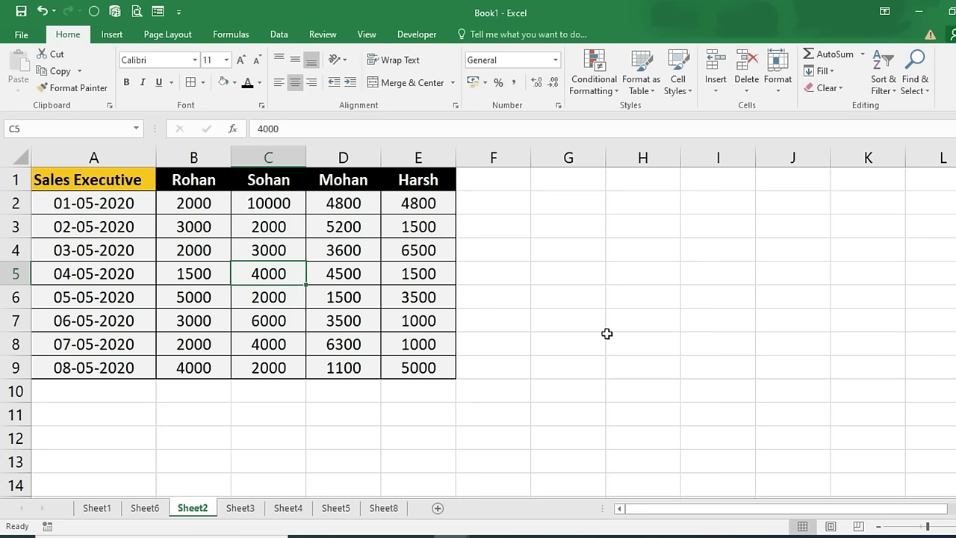
pyautogui.click(767, 88)
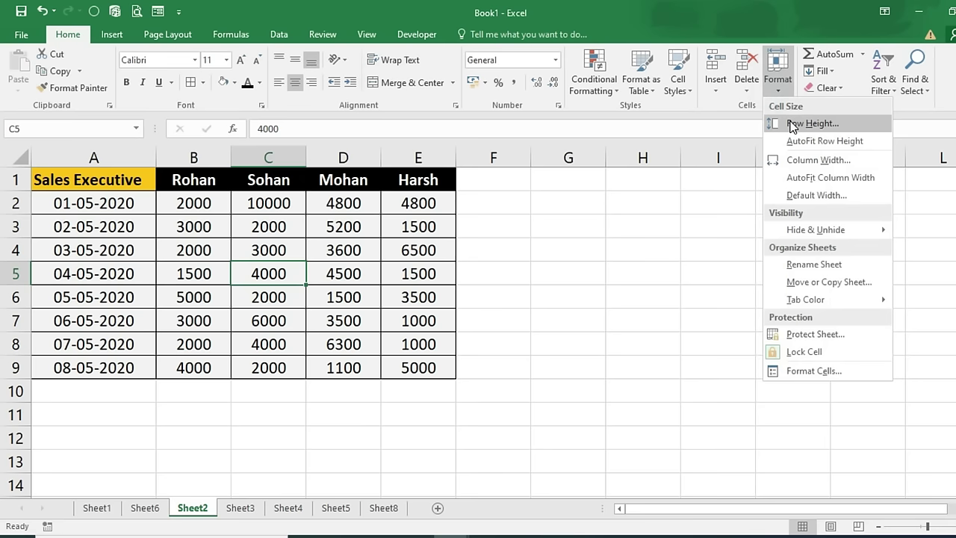
pyautogui.click(289, 379)
pyautogui.click(274, 251)
pyautogui.click(778, 80)
pyautogui.click(812, 125)
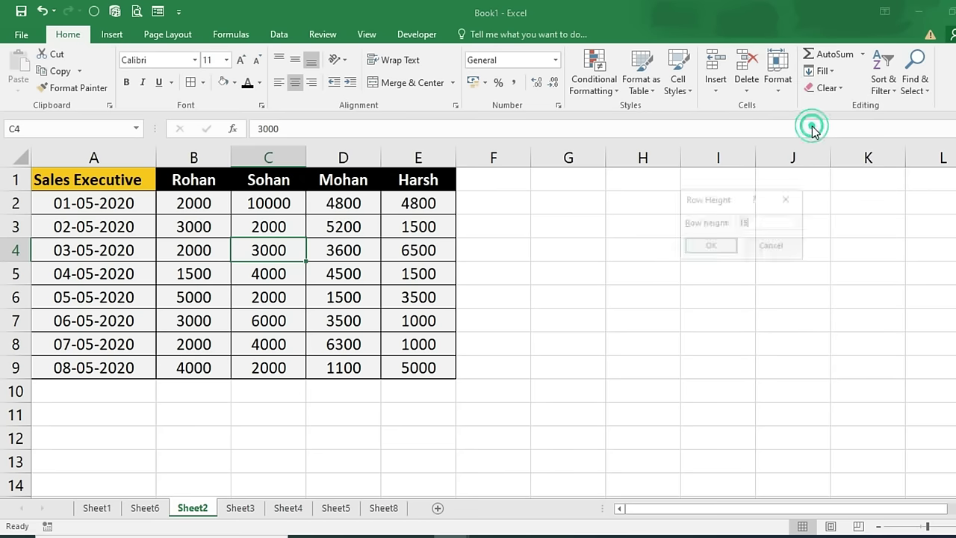
pyautogui.click(710, 245)
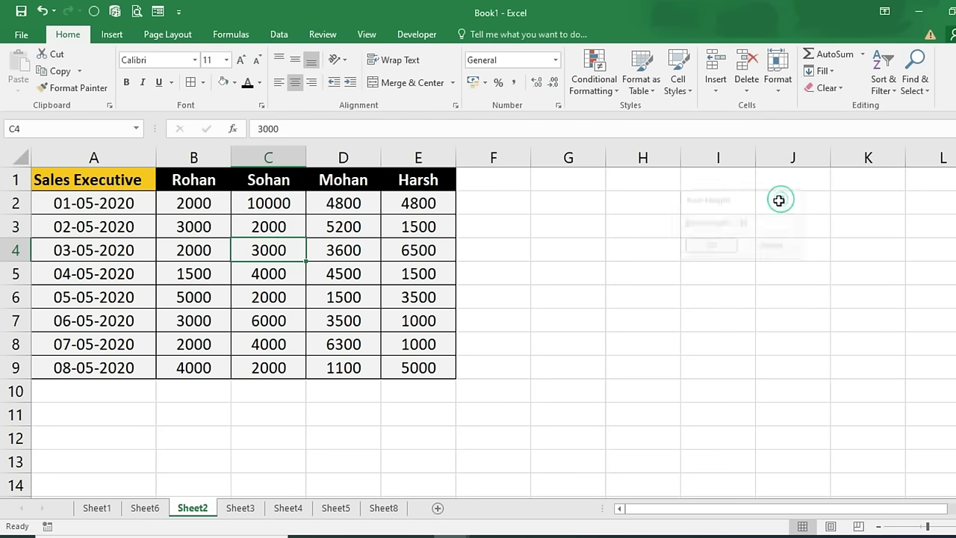
pyautogui.moveTo(89, 187); pyautogui.dragTo(423, 377)
pyautogui.click(503, 202)
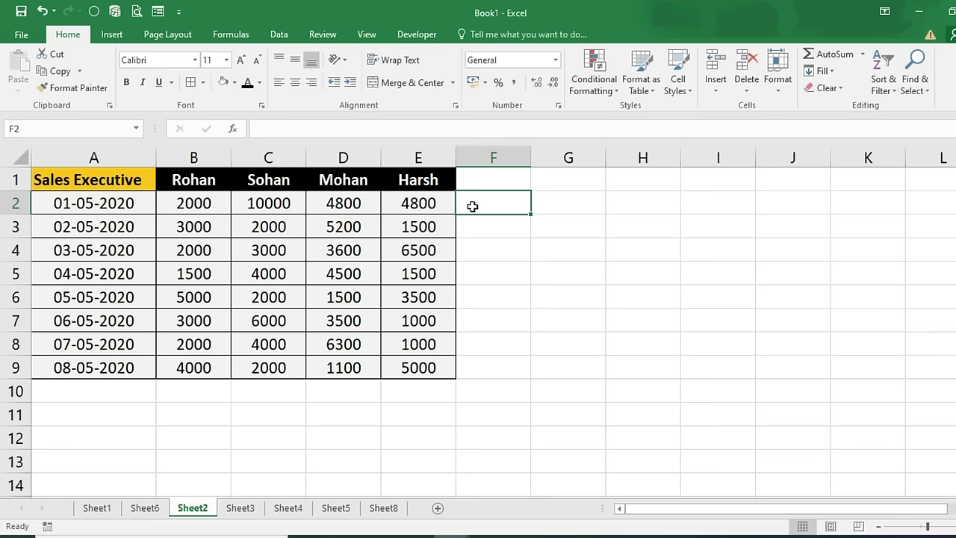
# Step: Set the row height of A1:E9 to 30, and apply AutoFit Row Height to the same range
pyautogui.moveTo(112, 179); pyautogui.dragTo(402, 365)
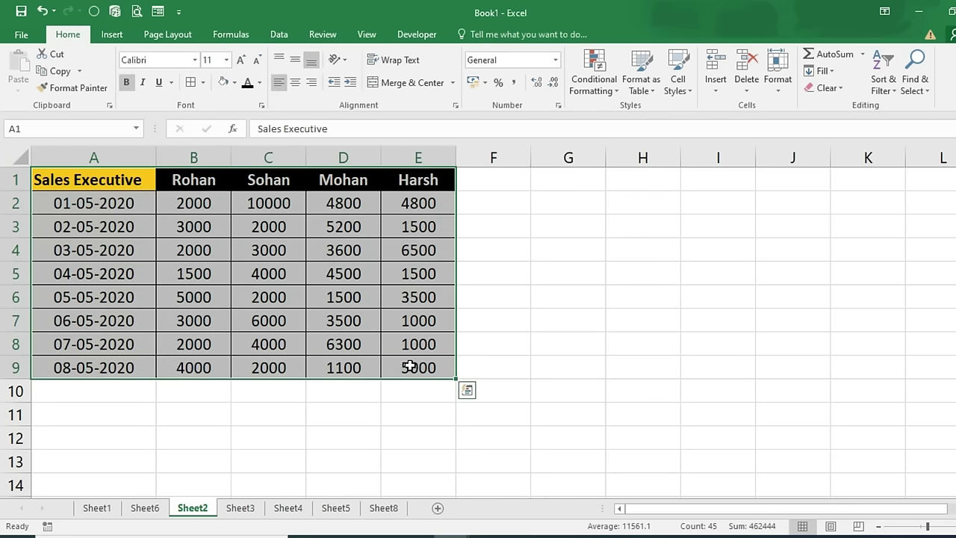
pyautogui.click(775, 91)
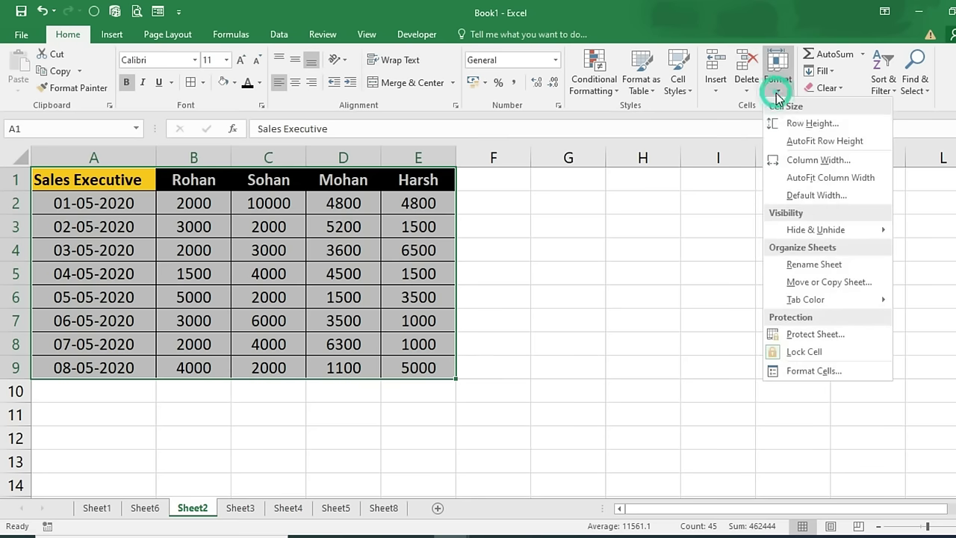
pyautogui.click(804, 122)
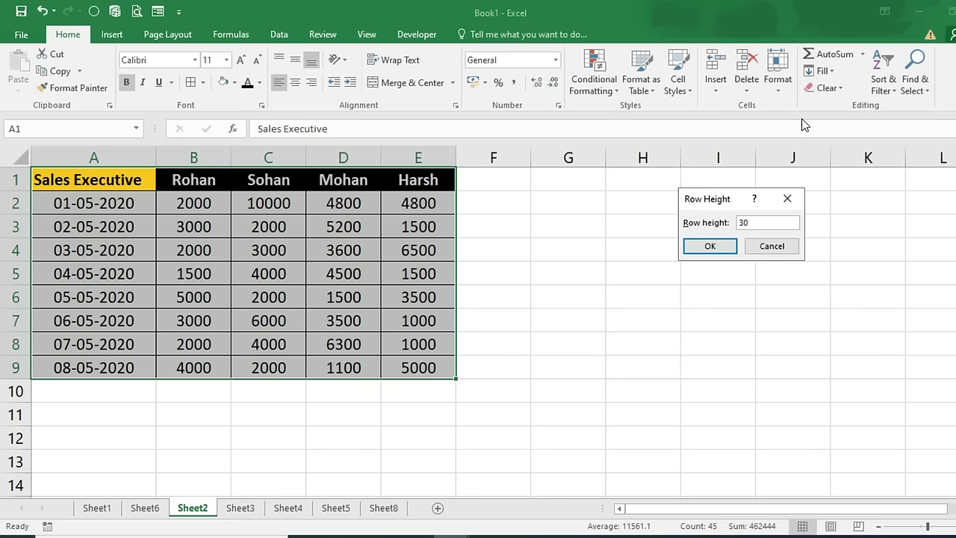
pyautogui.press('Return')
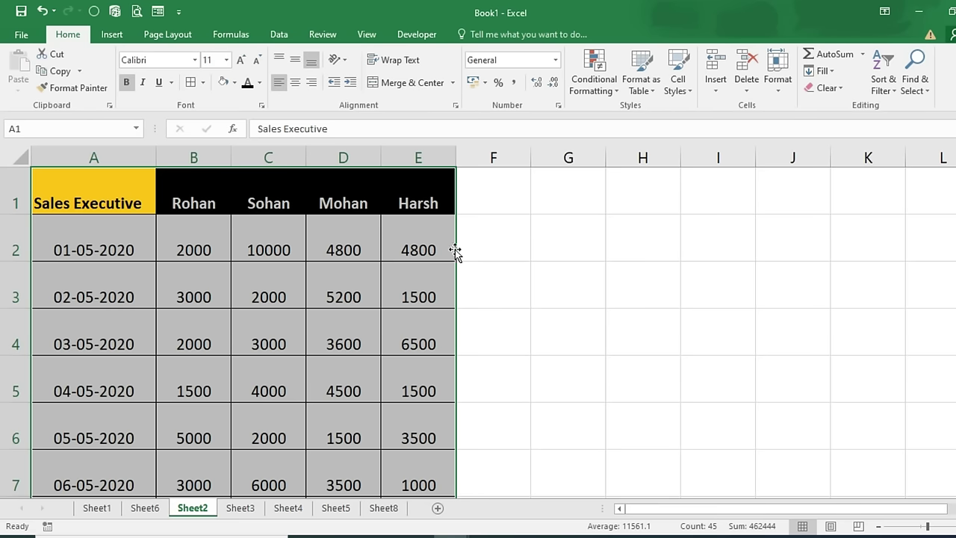
pyautogui.click(789, 88)
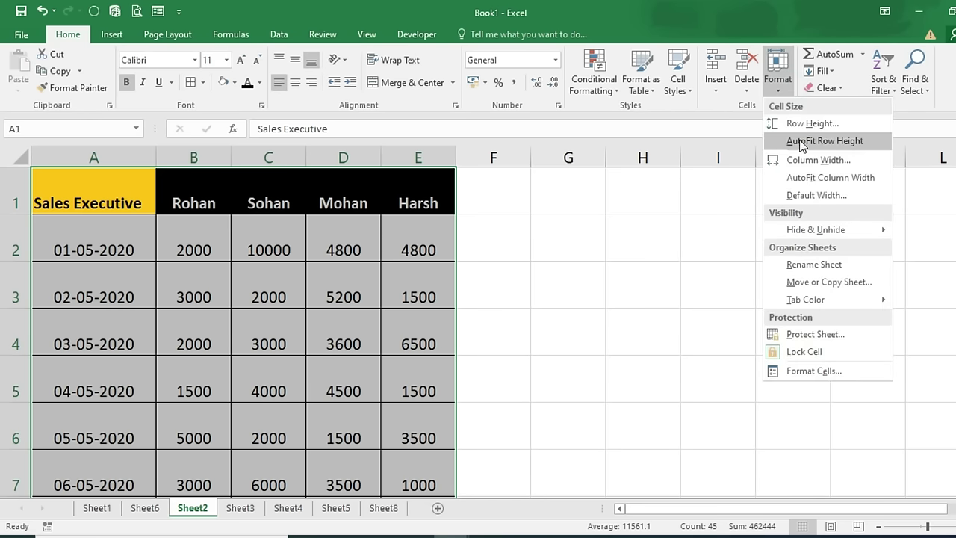
pyautogui.click(847, 140)
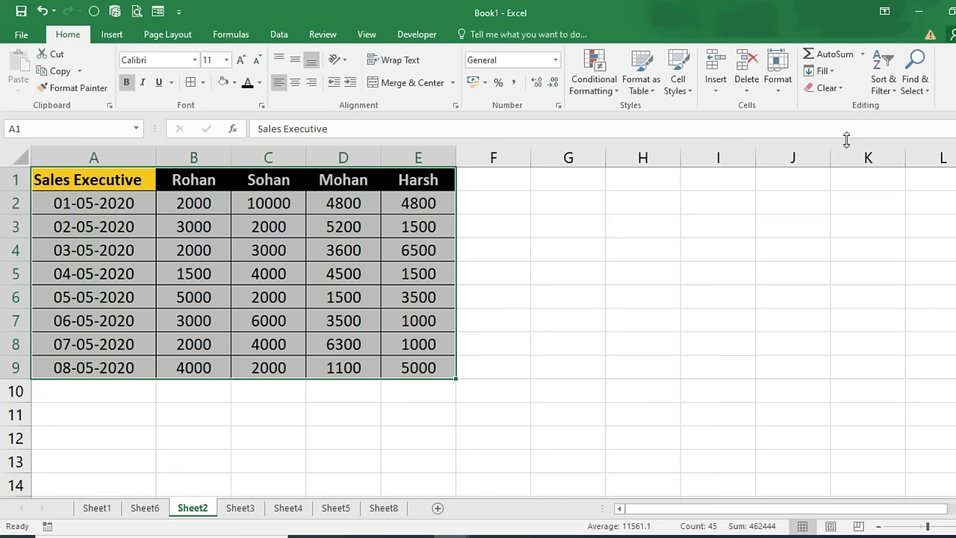
pyautogui.click(778, 80)
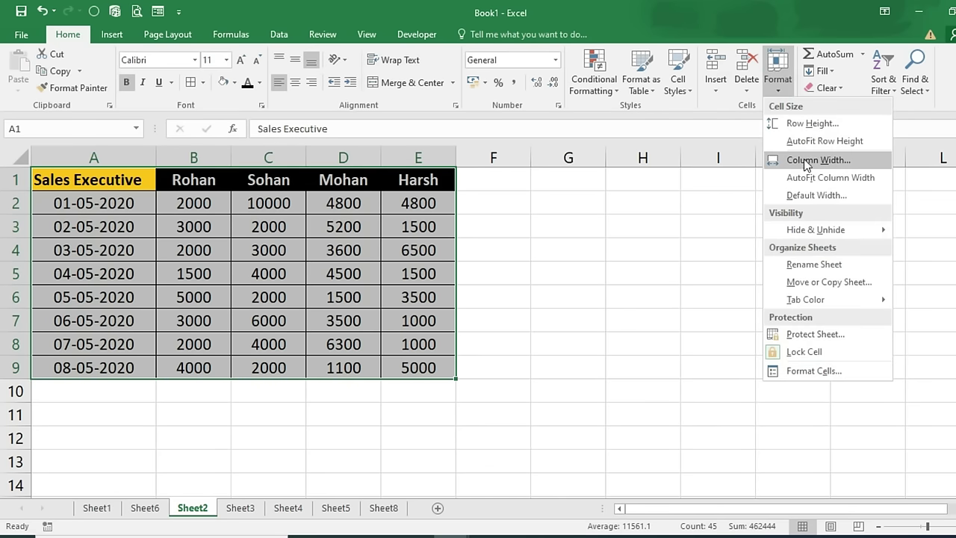
pyautogui.click(833, 163)
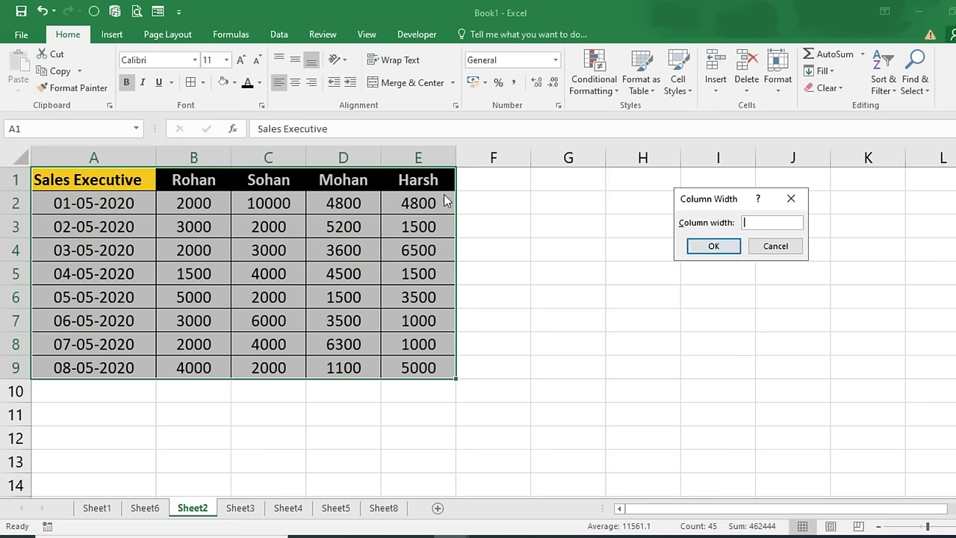
pyautogui.click(791, 198)
pyautogui.click(132, 181)
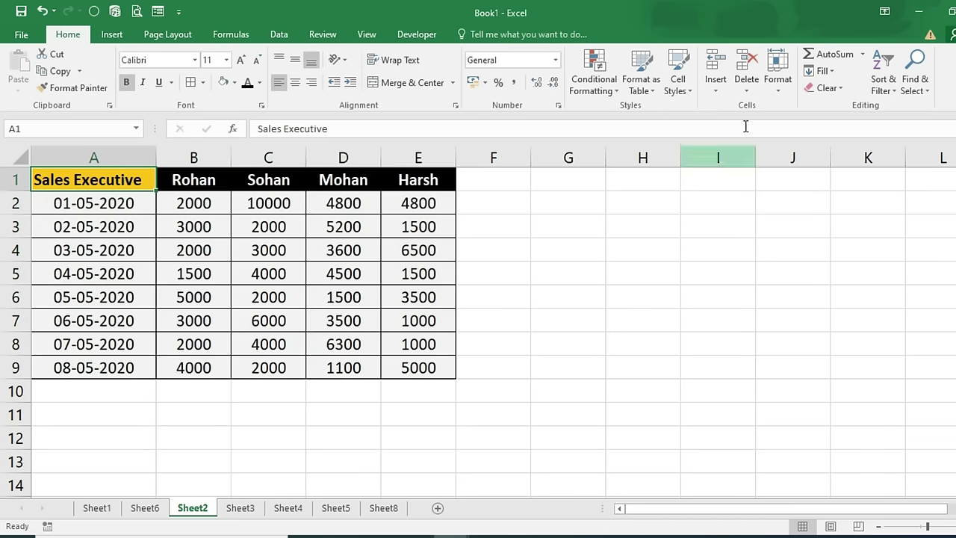
# Step: Check column A's width, and set the column width of B1:E9 to match it at 14.43
pyautogui.click(778, 88)
pyautogui.click(801, 160)
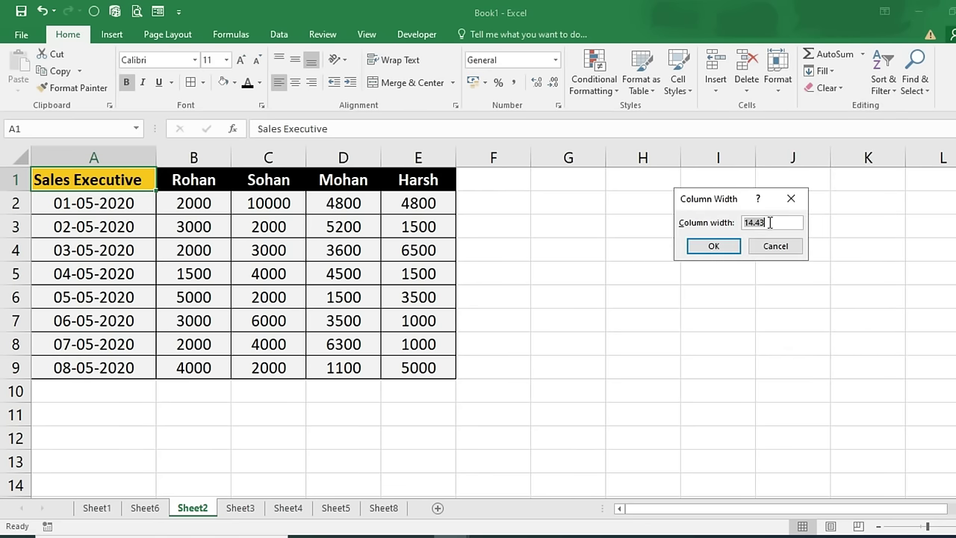
pyautogui.click(793, 198)
pyautogui.moveTo(187, 182); pyautogui.dragTo(410, 367)
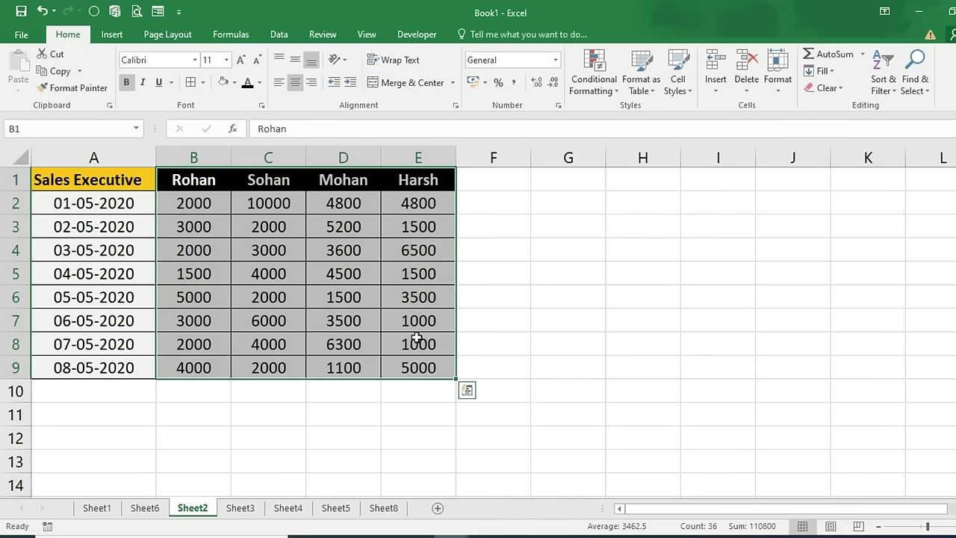
pyautogui.click(779, 84)
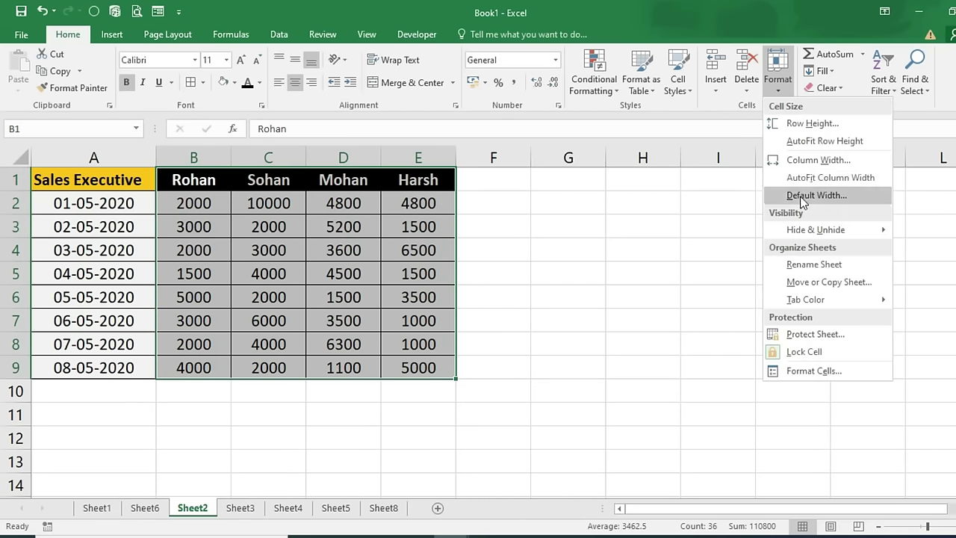
pyautogui.click(805, 160)
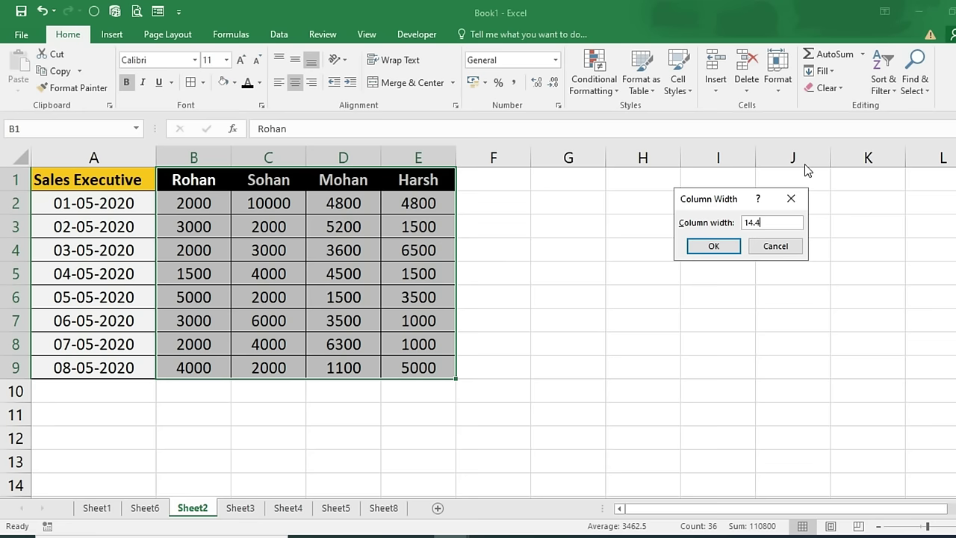
pyautogui.click(718, 250)
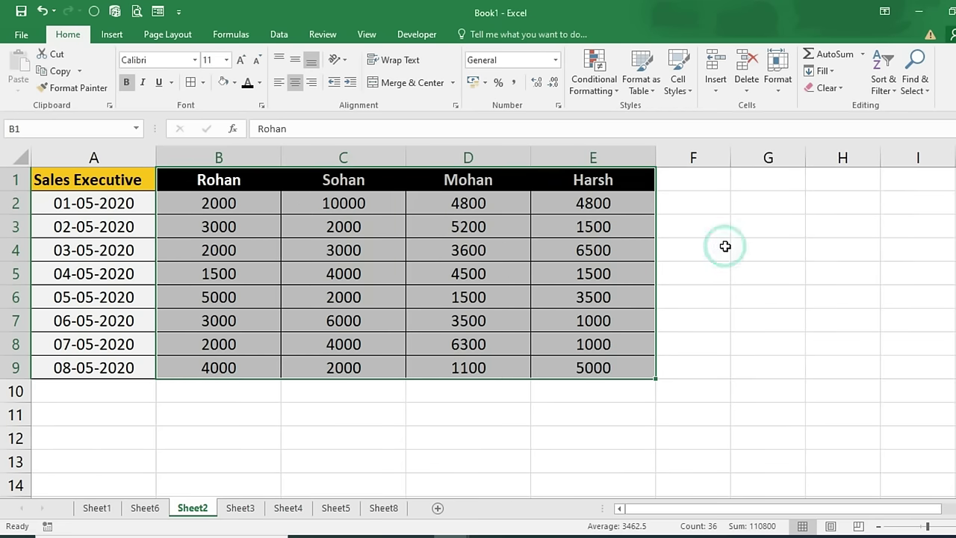
pyautogui.click(471, 393)
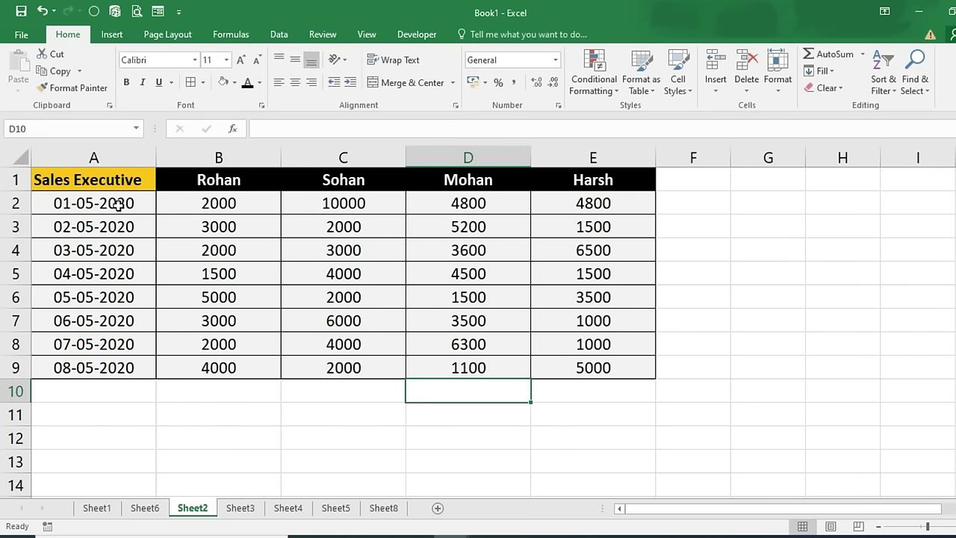
# Step: Apply AutoFit Column Width to the sales table in A1:E9
pyautogui.moveTo(111, 179); pyautogui.dragTo(569, 364)
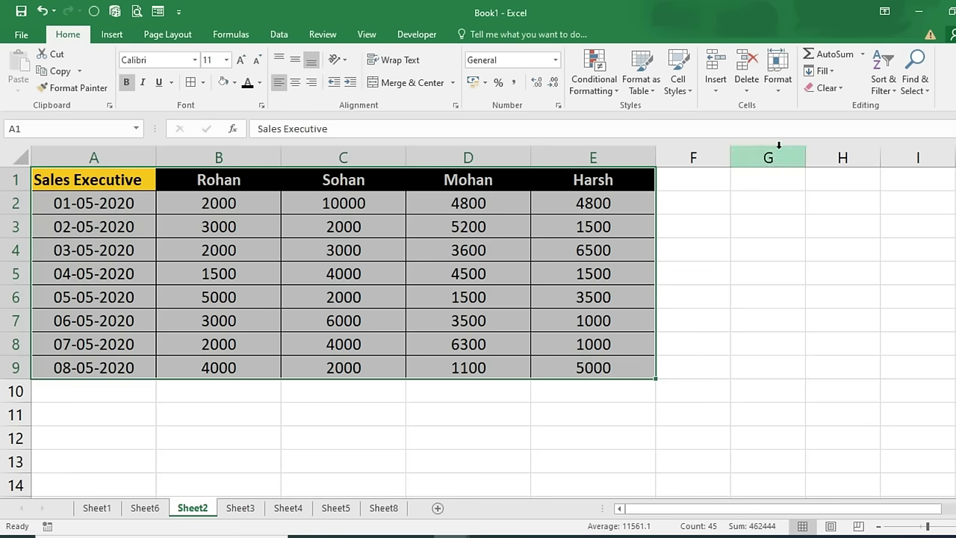
pyautogui.click(778, 79)
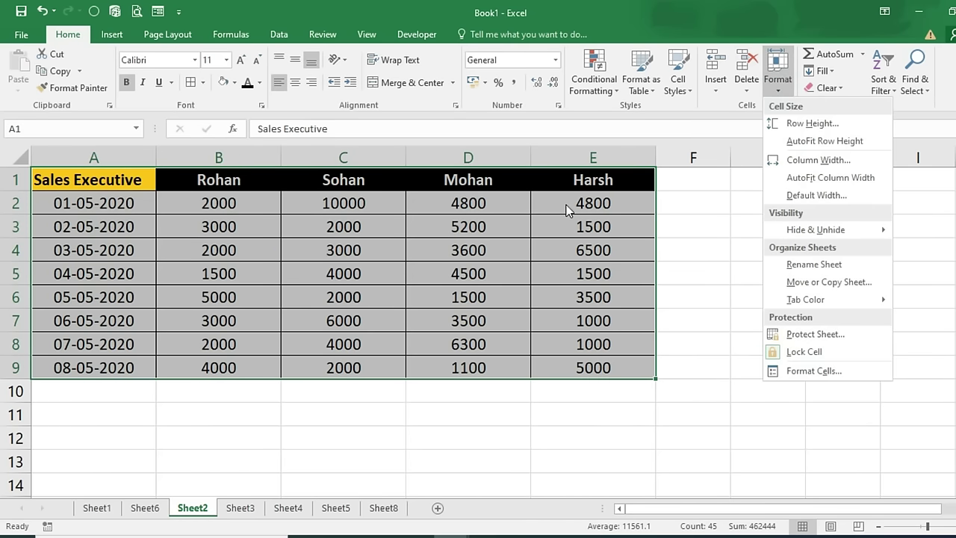
pyautogui.click(792, 177)
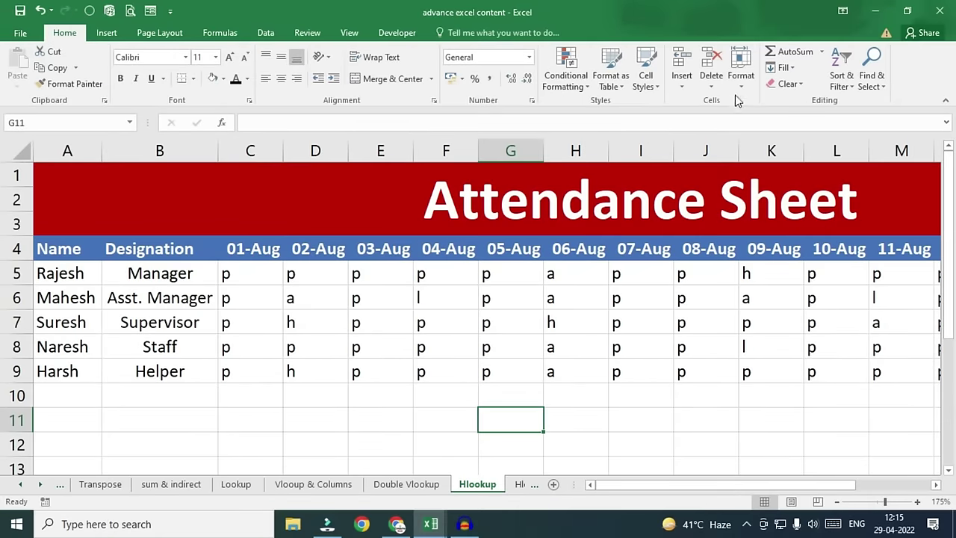
# Step: Review the hide and unhide options on the Hlookup sheet, and examine the attendance table from column A to column R
pyautogui.click(740, 71)
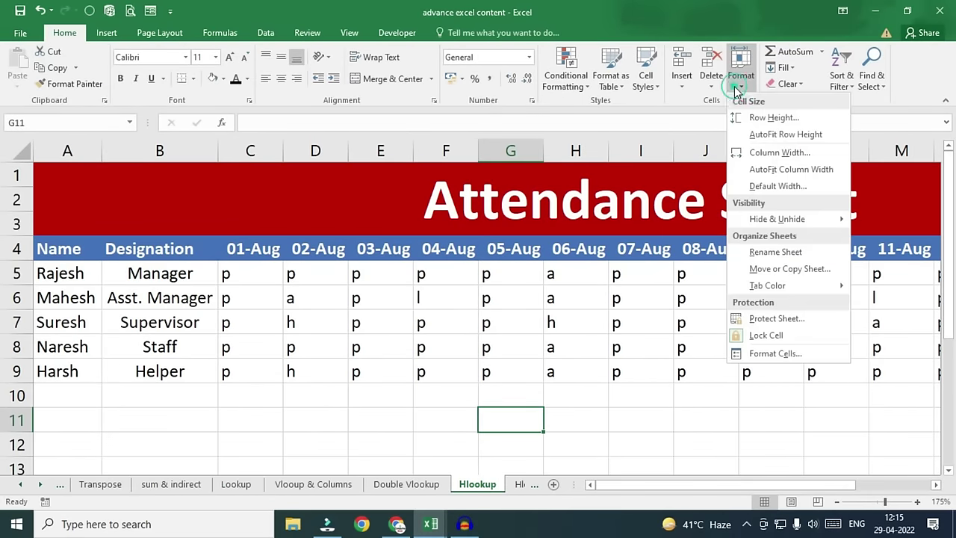
pyautogui.moveTo(756, 210)
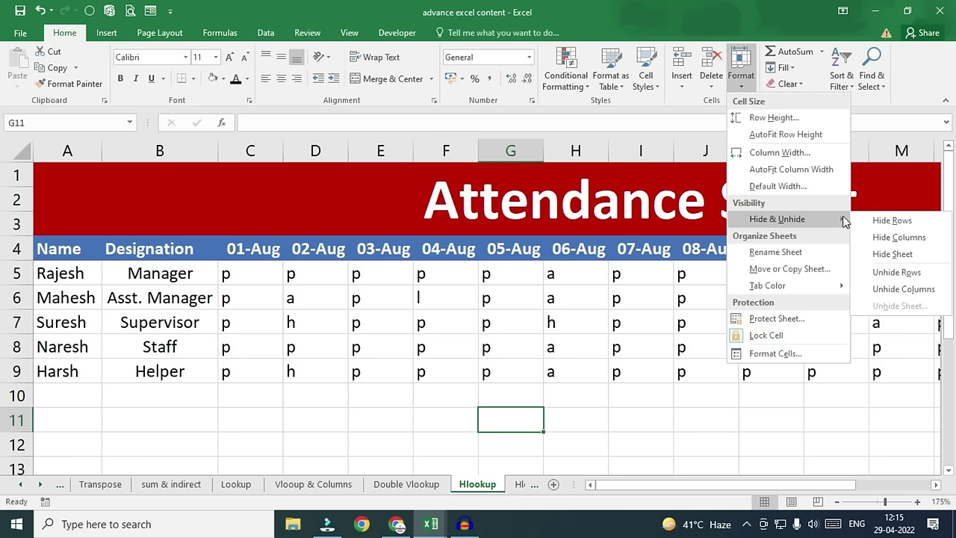
pyautogui.click(896, 272)
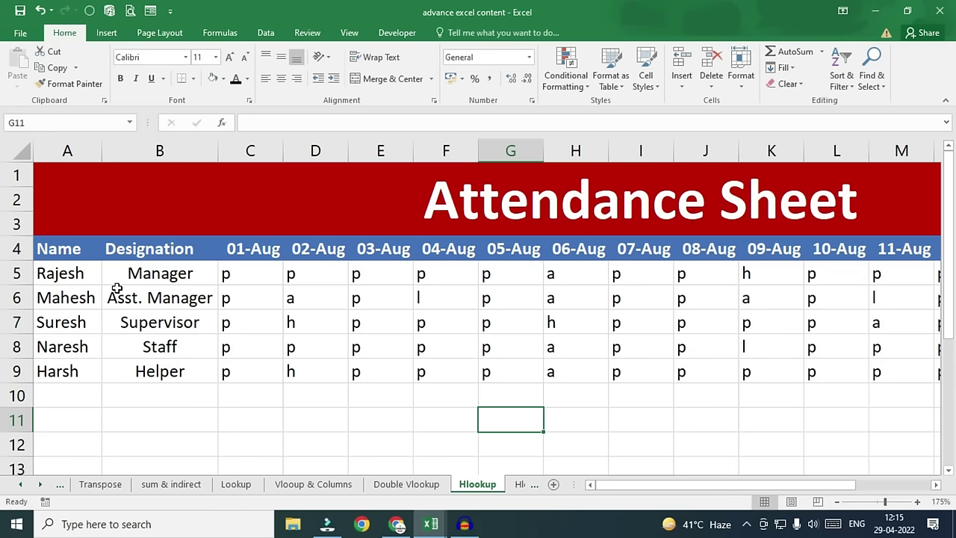
pyautogui.click(52, 272)
pyautogui.moveTo(672, 486); pyautogui.dragTo(747, 484)
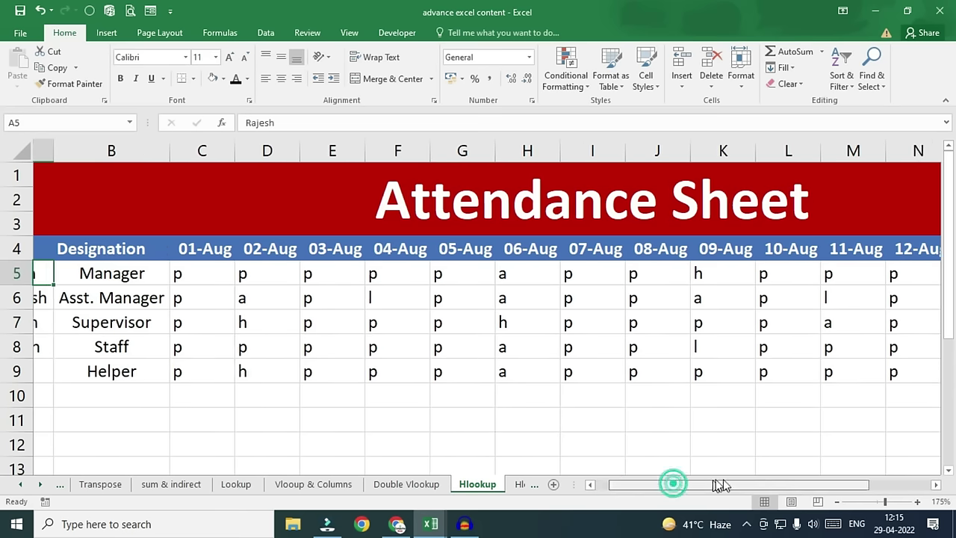
pyautogui.click(918, 284)
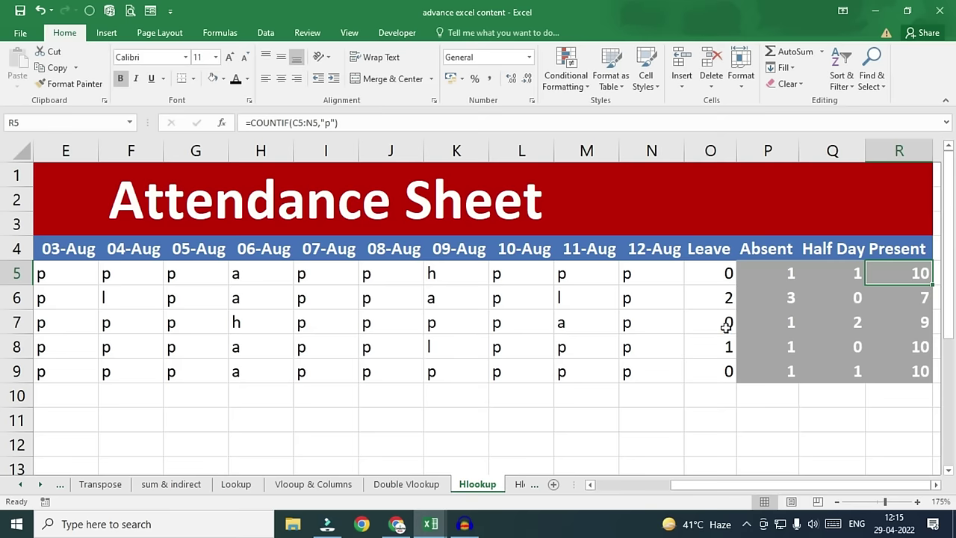
pyautogui.moveTo(725, 486); pyautogui.dragTo(640, 506)
# Step: Hide columns C to M, holding the dates 01-Aug to 11-Aug, in the attendance table and check the remaining columns
pyautogui.moveTo(230, 249); pyautogui.dragTo(896, 371)
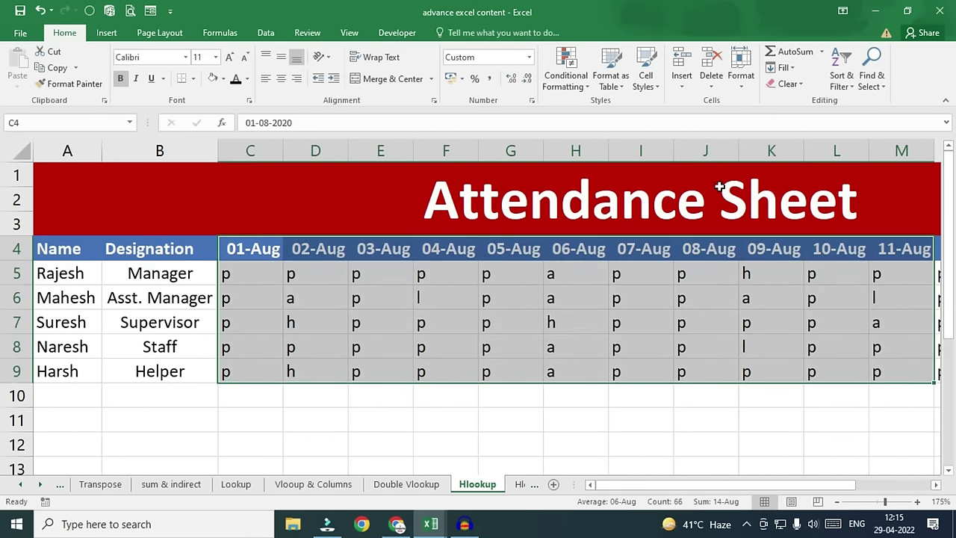
pyautogui.click(751, 88)
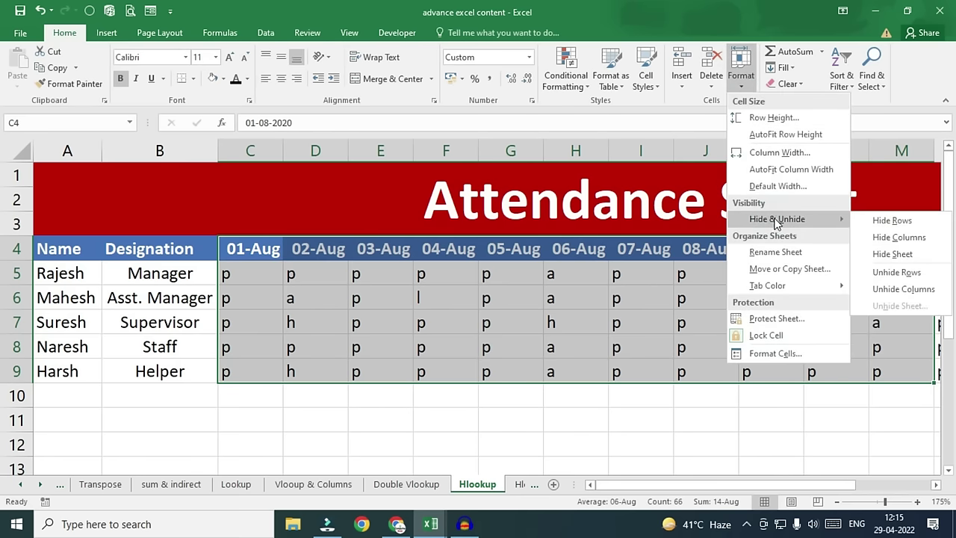
pyautogui.click(898, 236)
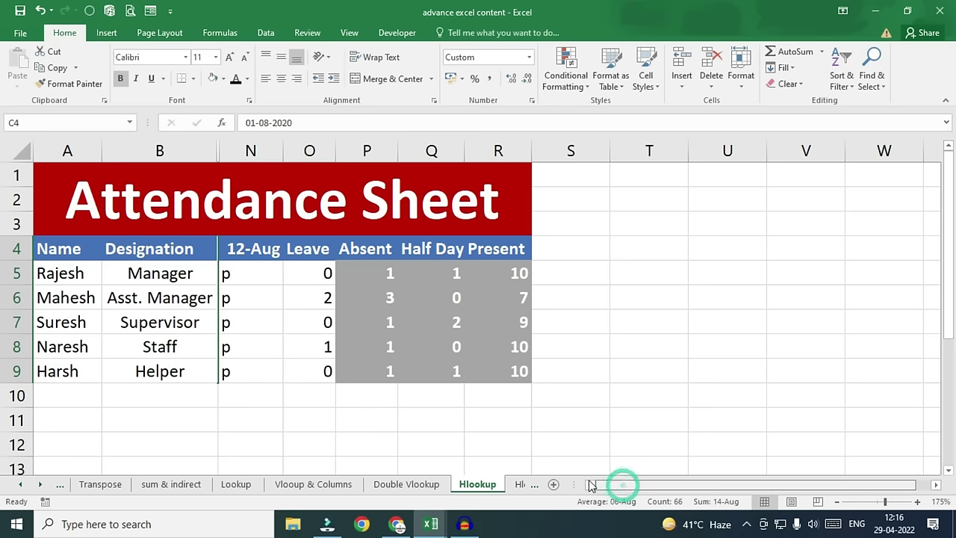
pyautogui.click(59, 275)
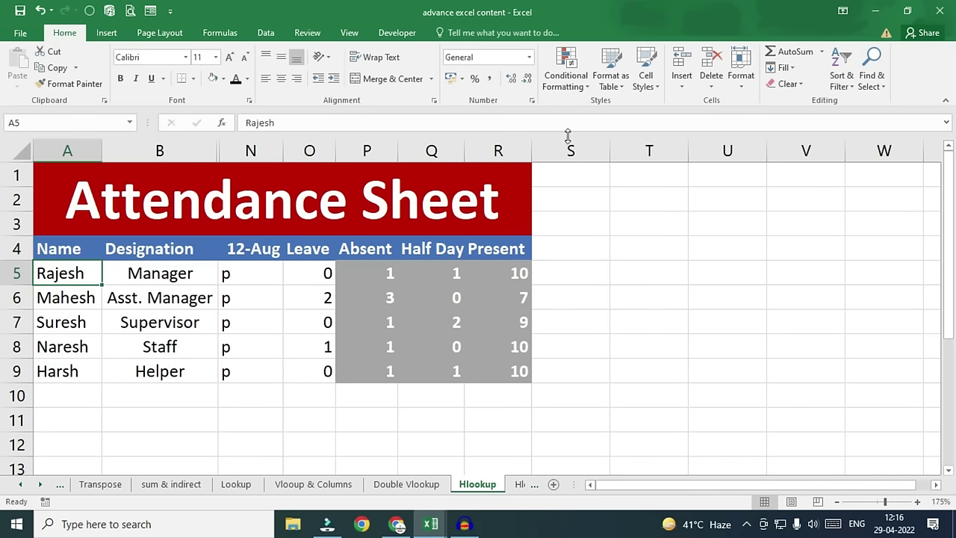
pyautogui.moveTo(132, 273); pyautogui.dragTo(314, 283)
# Step: Unhide the hidden date columns within A4:R9 of the attendance table, and view the hide and unhide options again
pyautogui.moveTo(75, 249); pyautogui.dragTo(507, 371)
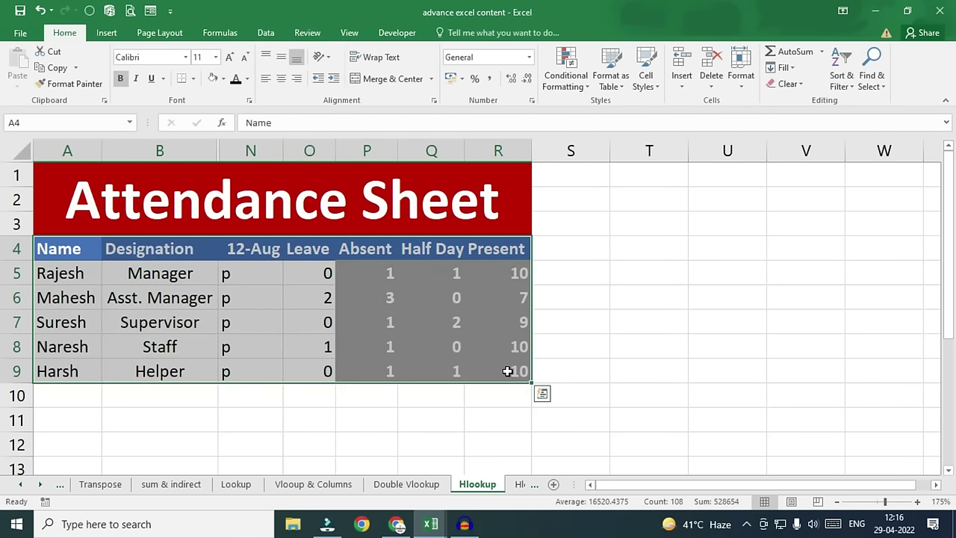
pyautogui.click(741, 73)
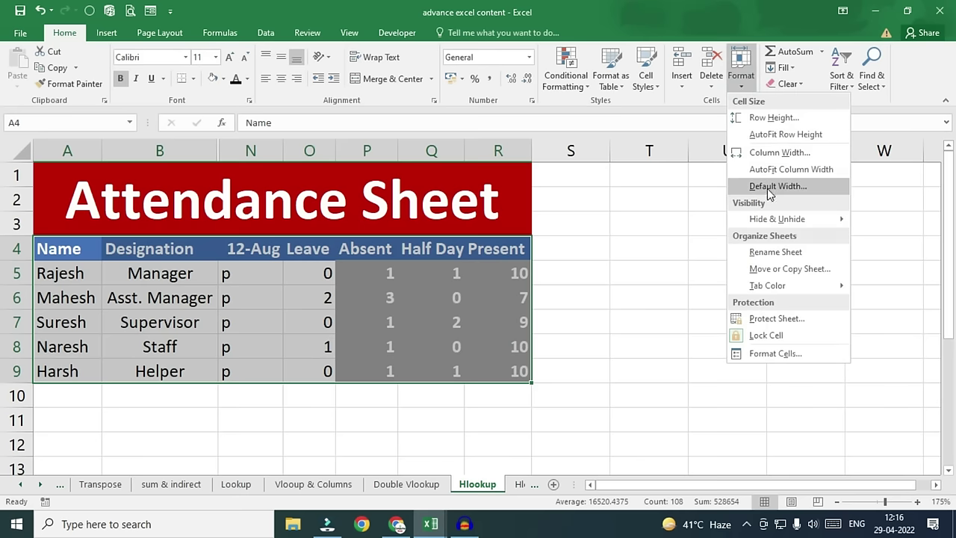
pyautogui.moveTo(781, 220)
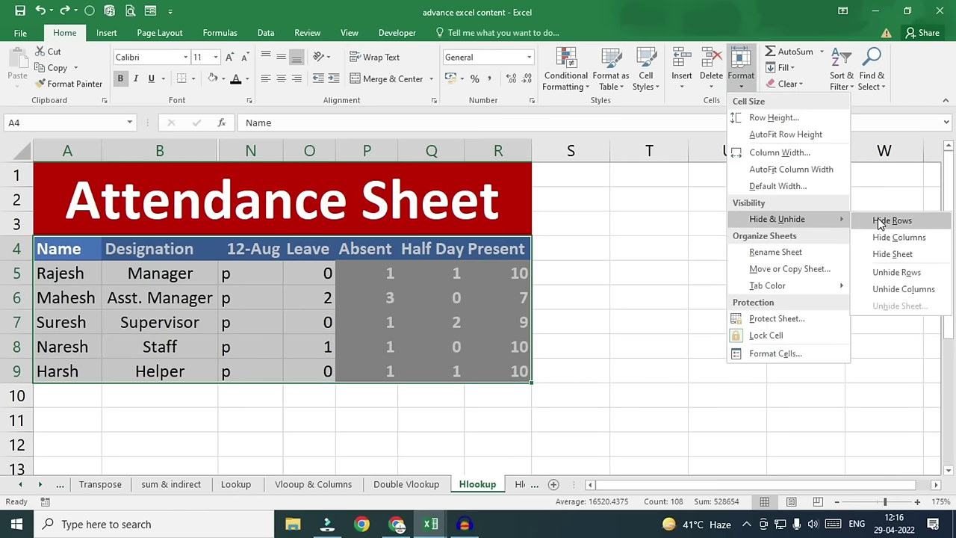
pyautogui.click(882, 288)
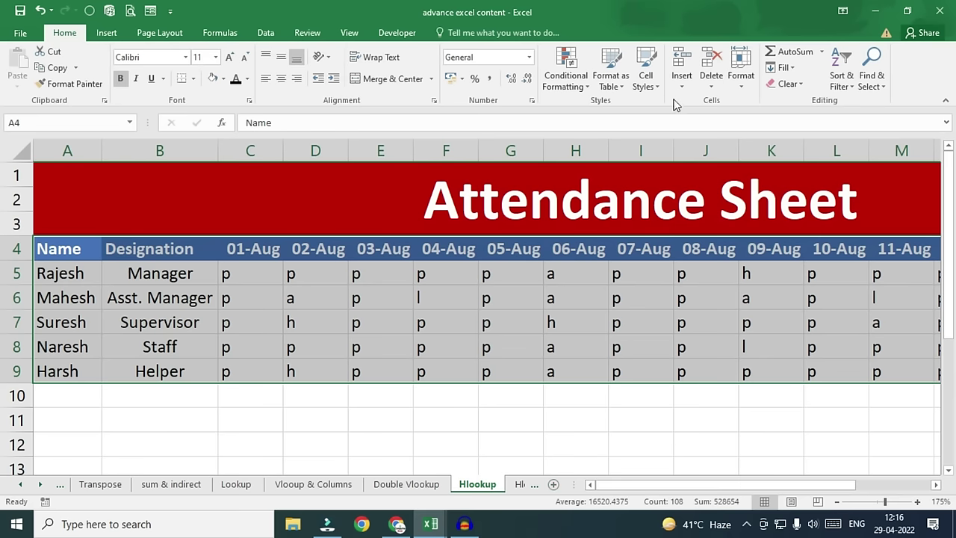
pyautogui.click(739, 79)
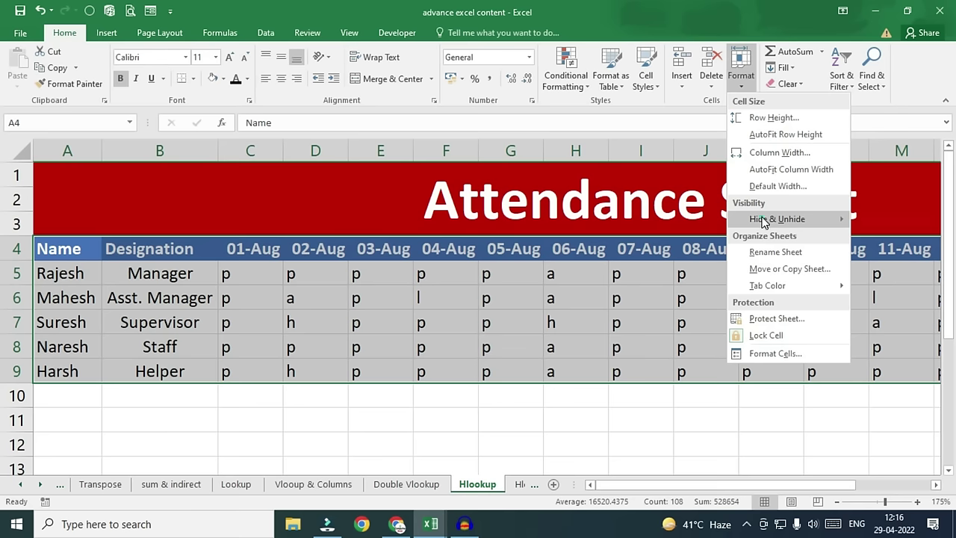
pyautogui.moveTo(764, 221)
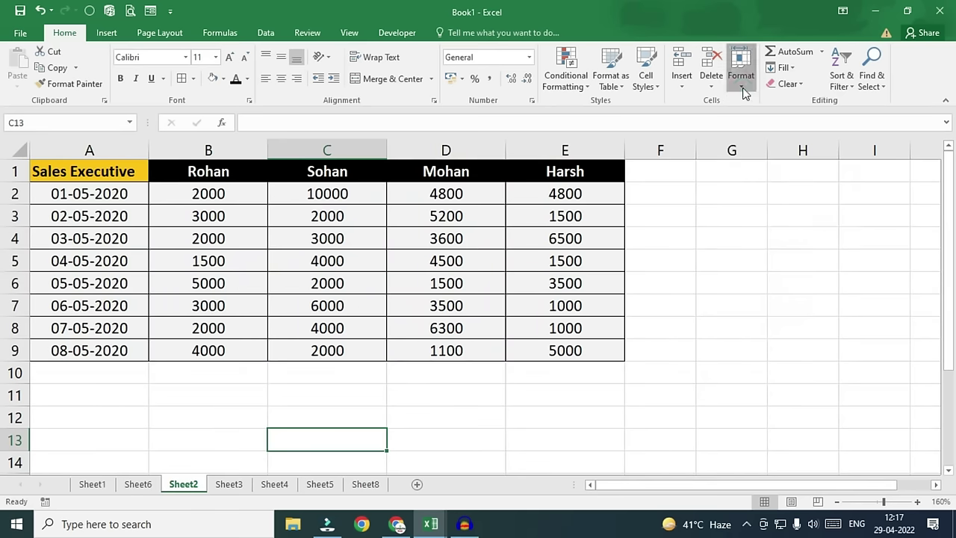
# Step: In the Book1 workbook, rename Sheet2 as myData
pyautogui.click(742, 82)
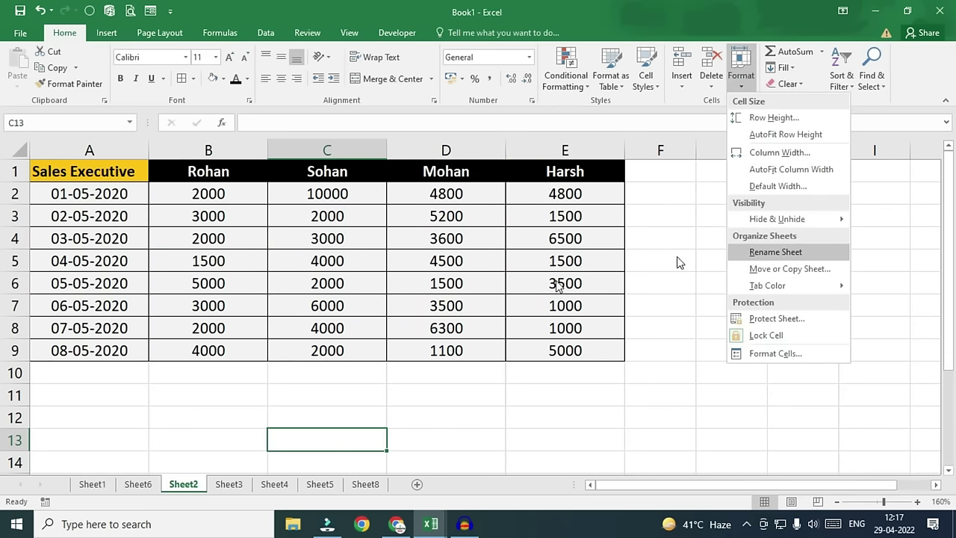
pyautogui.click(365, 487)
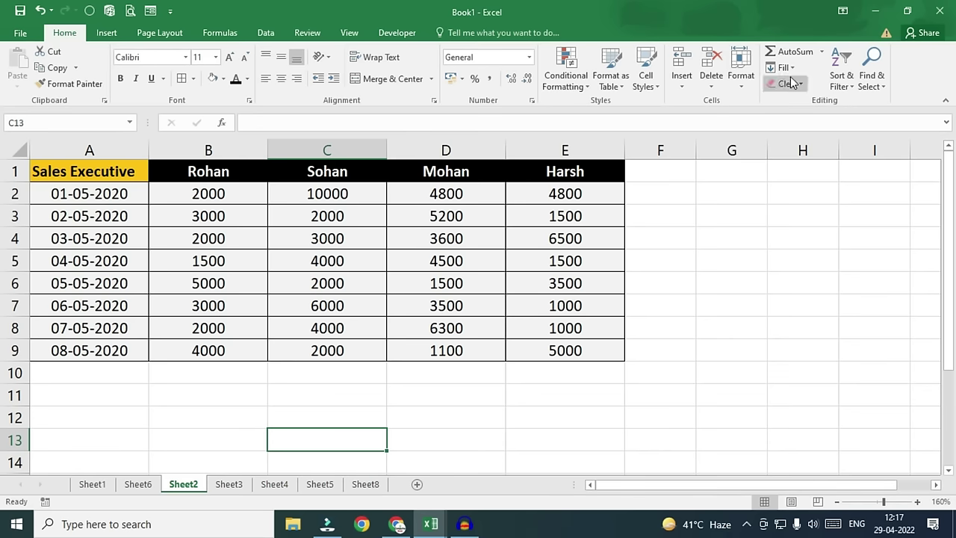
pyautogui.click(754, 84)
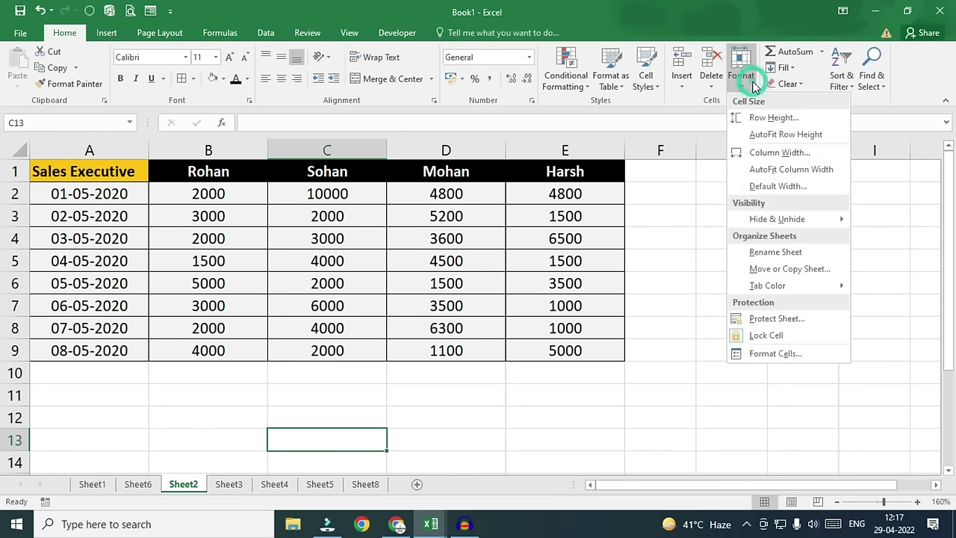
pyautogui.click(772, 254)
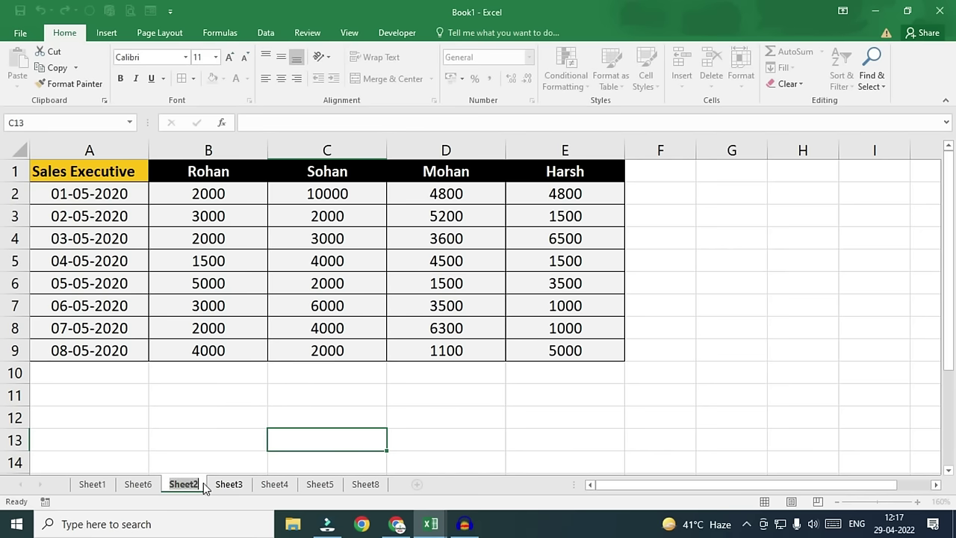
pyautogui.press('BackSpace')
pyautogui.write('myData')
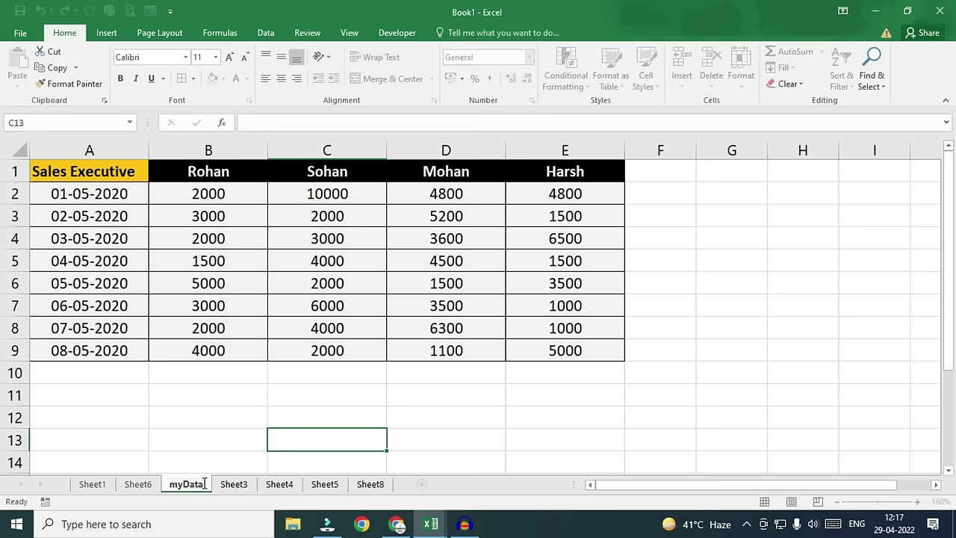
pyautogui.click(232, 413)
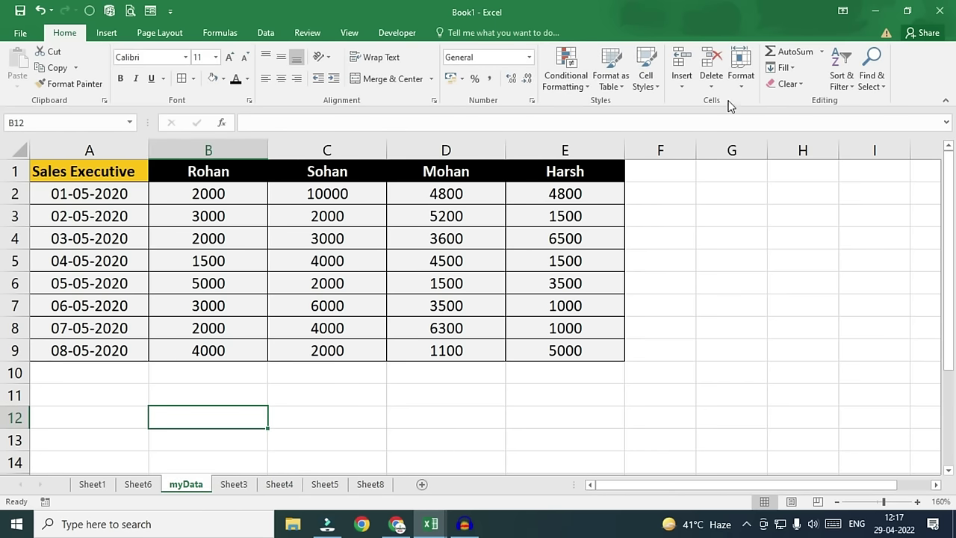
# Step: Create a copy of the myData sheet before Sheet1 in Book1, and return to the original myData sheet
pyautogui.click(741, 74)
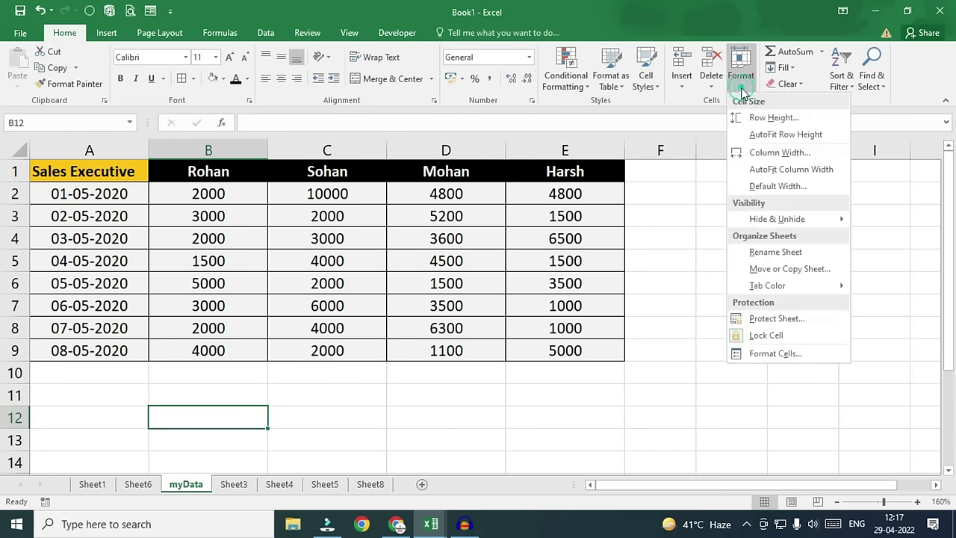
pyautogui.click(777, 270)
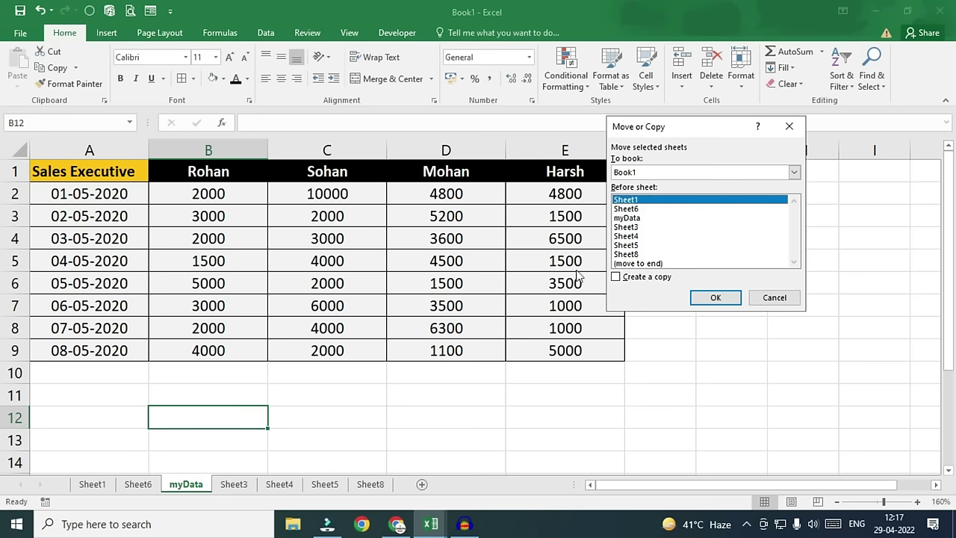
pyautogui.click(618, 278)
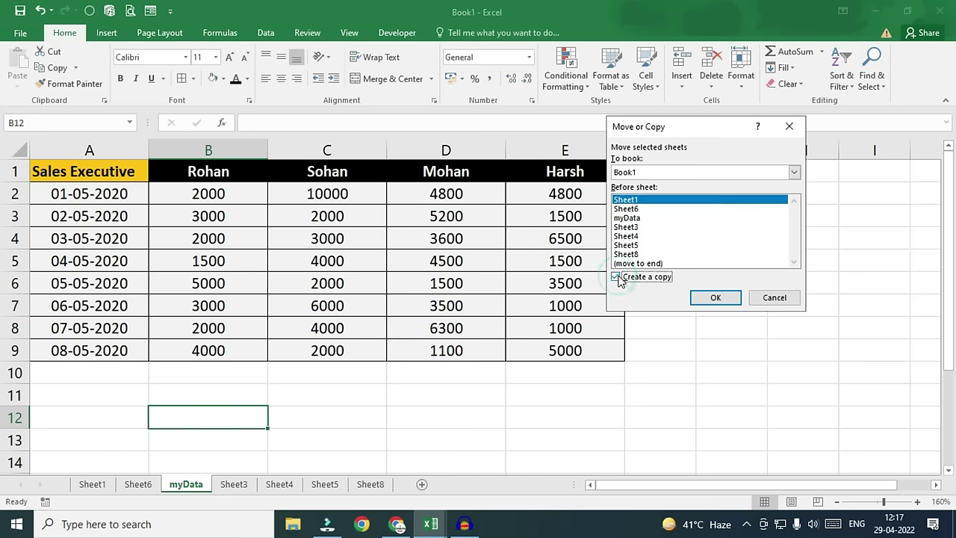
pyautogui.click(715, 298)
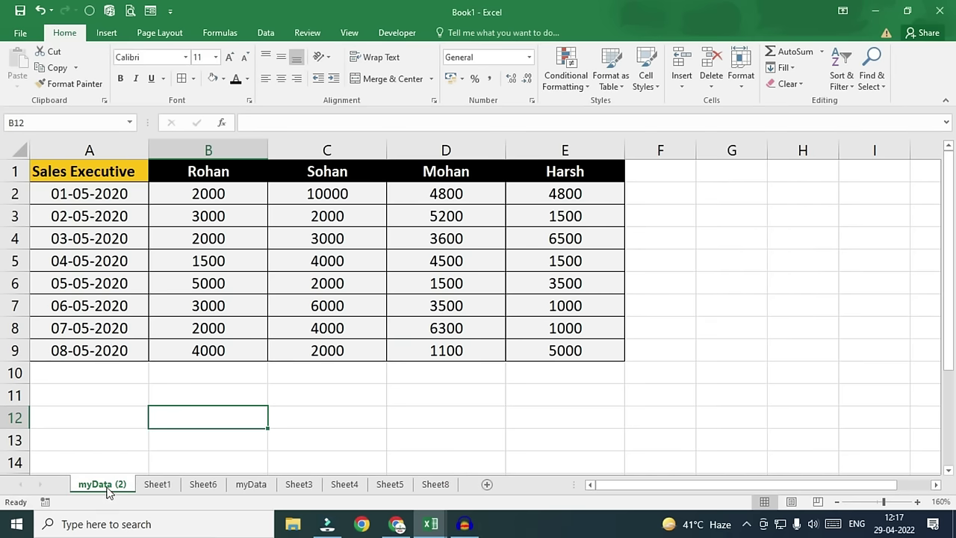
pyautogui.click(251, 484)
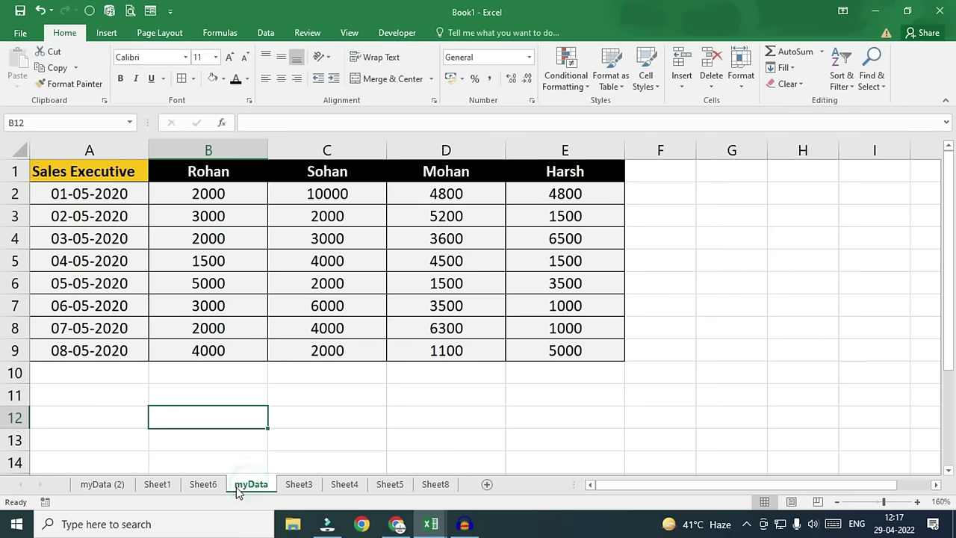
# Step: Color the myData (2) sheet tab dark red from the standard colors, and return to the myData sheet
pyautogui.click(104, 487)
pyautogui.hotkey('alt', 'h')
pyautogui.press('o')
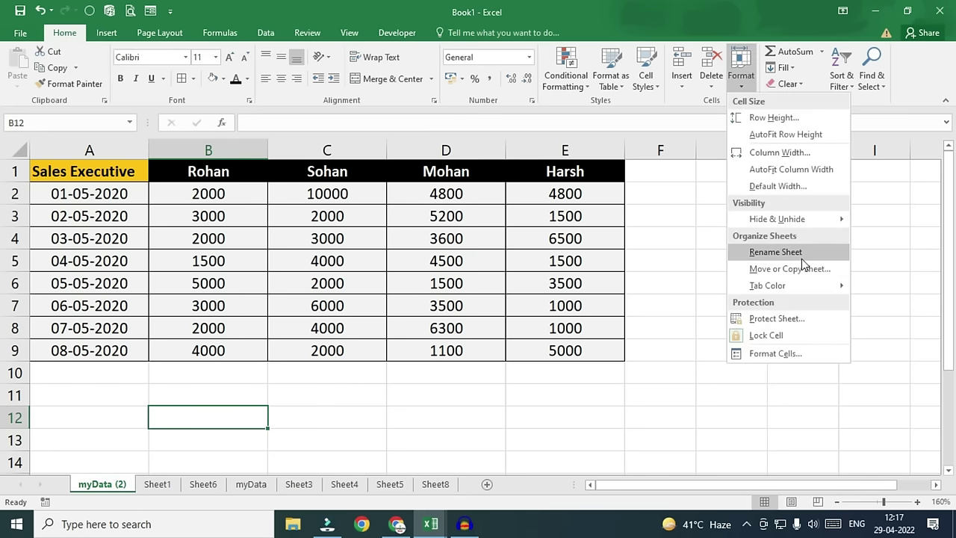
pyautogui.moveTo(754, 289)
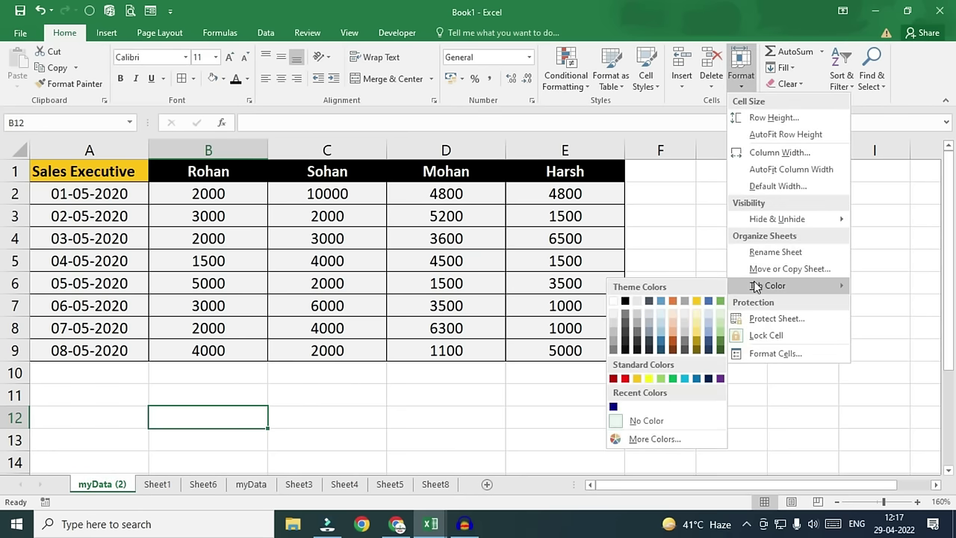
pyautogui.click(614, 378)
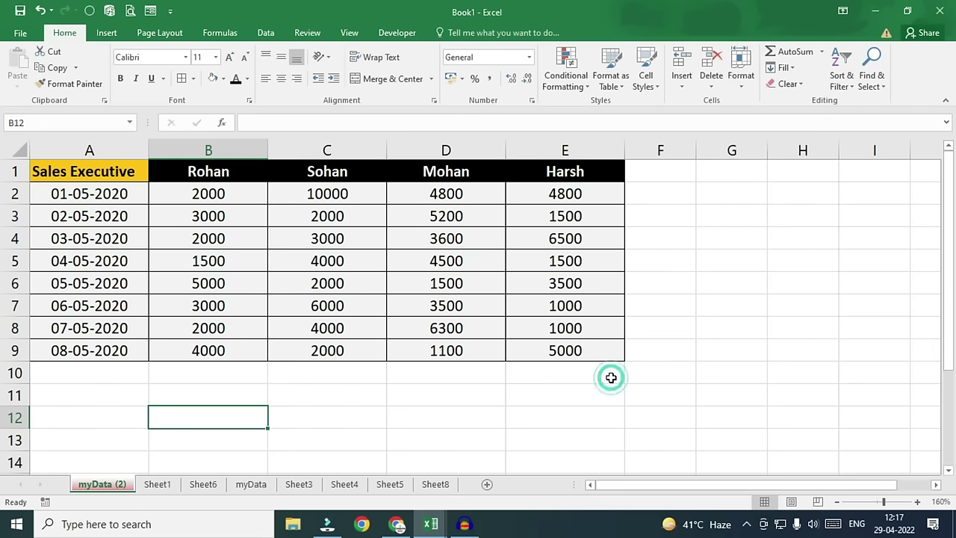
pyautogui.click(251, 484)
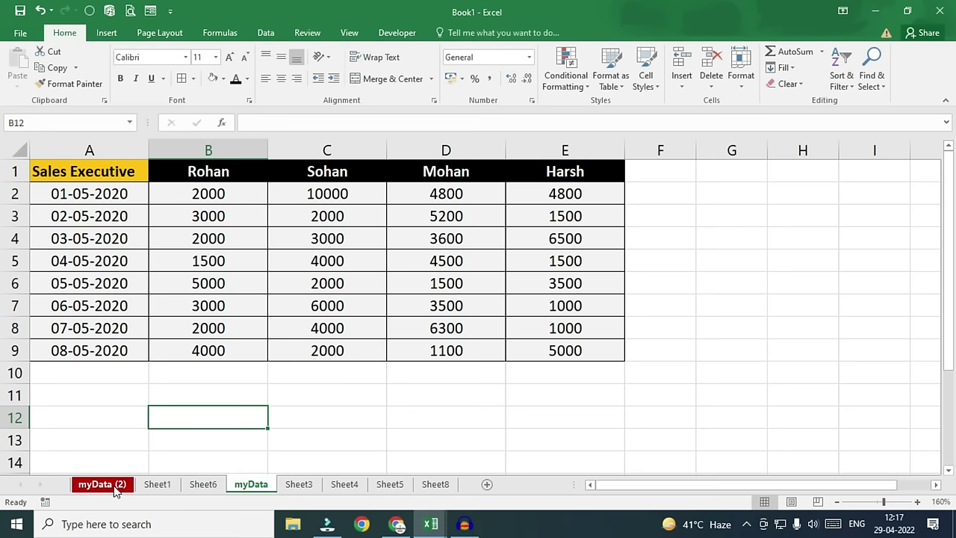
# Step: Protect the myData sheet with a password, entering and confirming the password and keeping the default user permissions
pyautogui.click(741, 71)
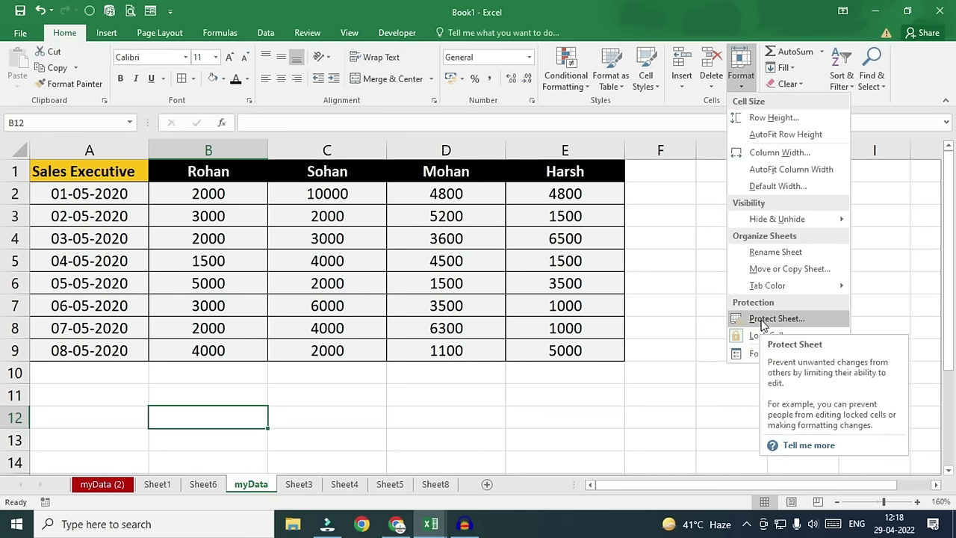
pyautogui.click(766, 319)
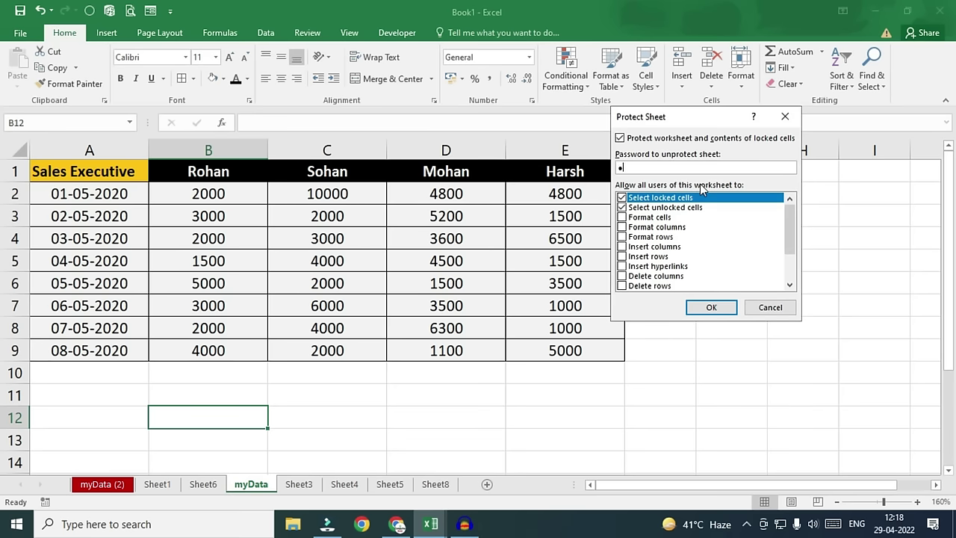
pyautogui.write('1')
pyautogui.press('Return')
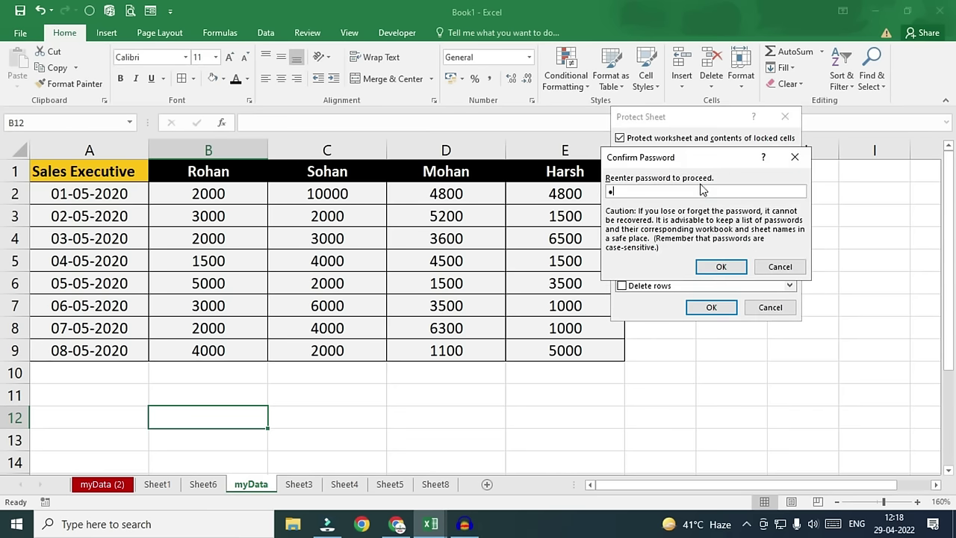
pyautogui.press('Return')
# Step: Try to edit cell C5 on the protected myData sheet, and dismiss the alert
pyautogui.click(321, 261)
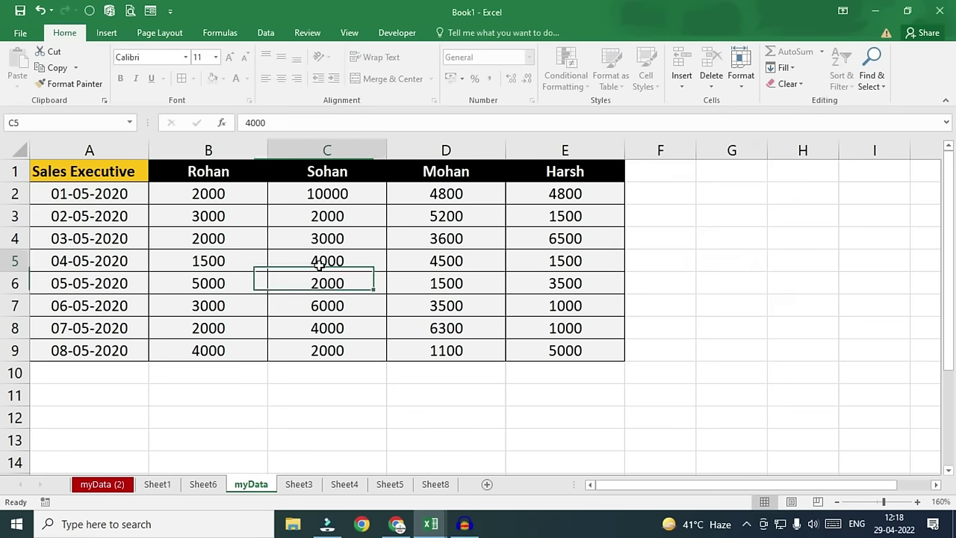
pyautogui.doubleClick(319, 265)
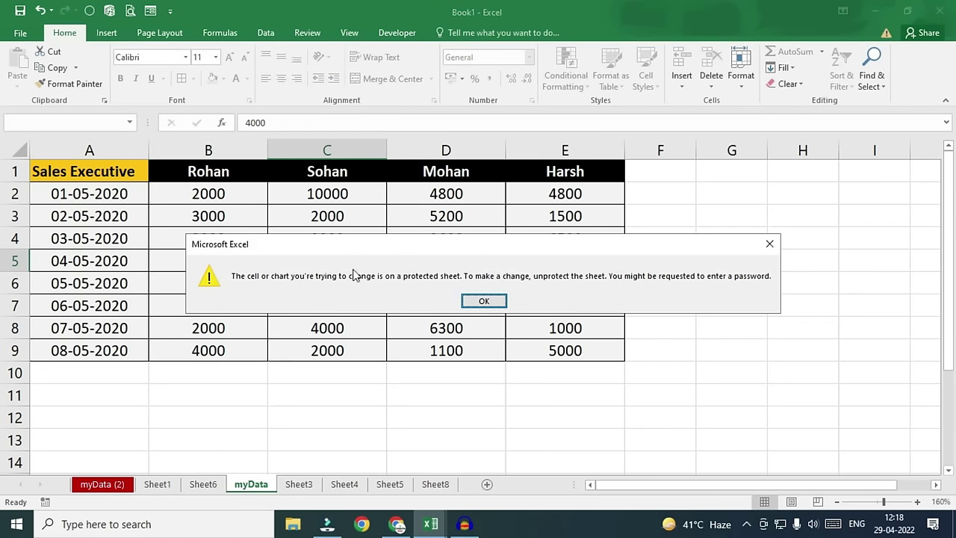
pyautogui.click(466, 302)
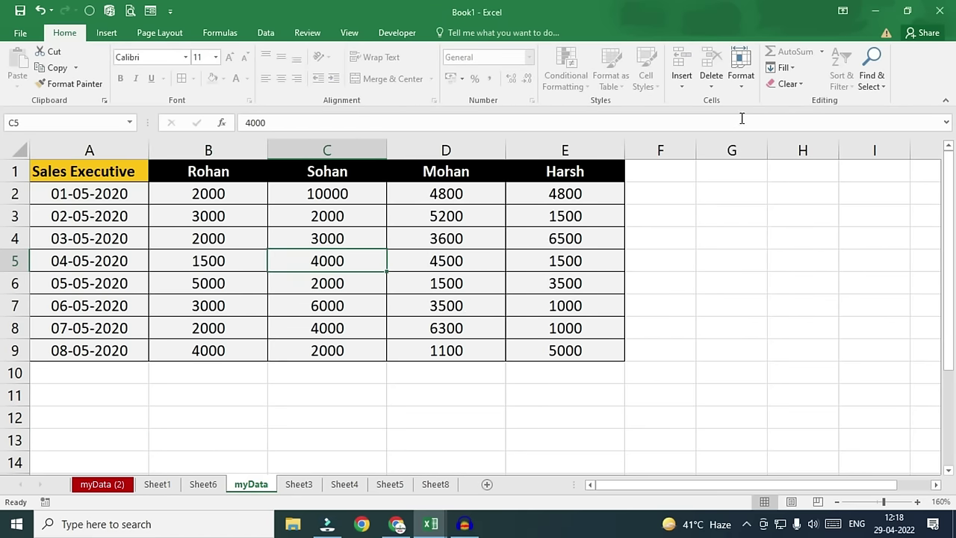
# Step: Unprotect the myData sheet by entering the sheet password
pyautogui.click(741, 75)
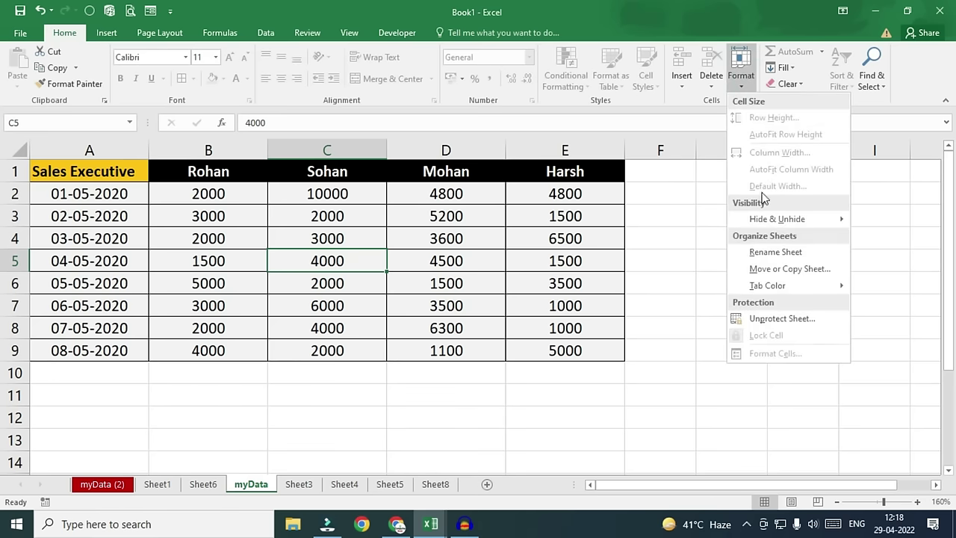
pyautogui.click(781, 318)
pyautogui.write('1')
pyautogui.press('Return')
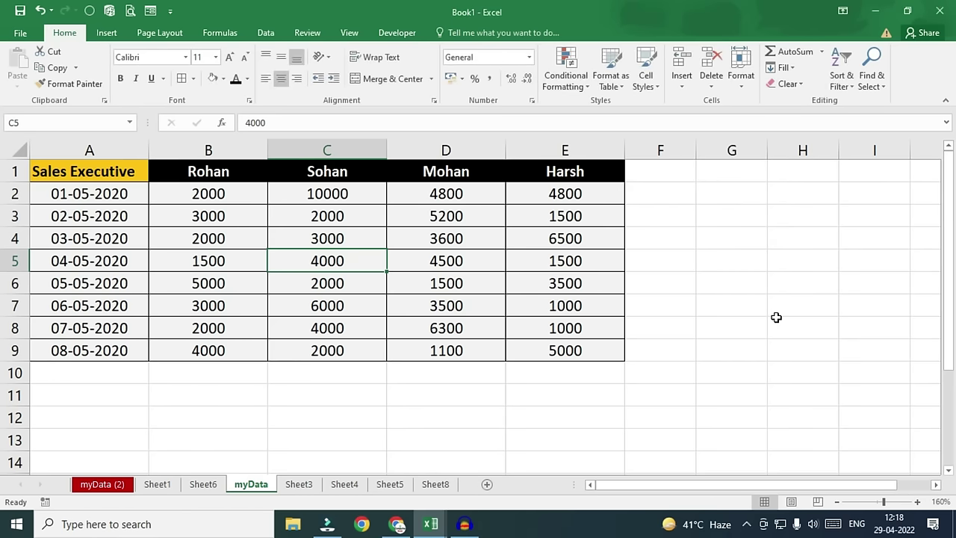
# Step: Replace the value in cell D9 of the myData sheet with 5600
pyautogui.moveTo(379, 222); pyautogui.dragTo(551, 348)
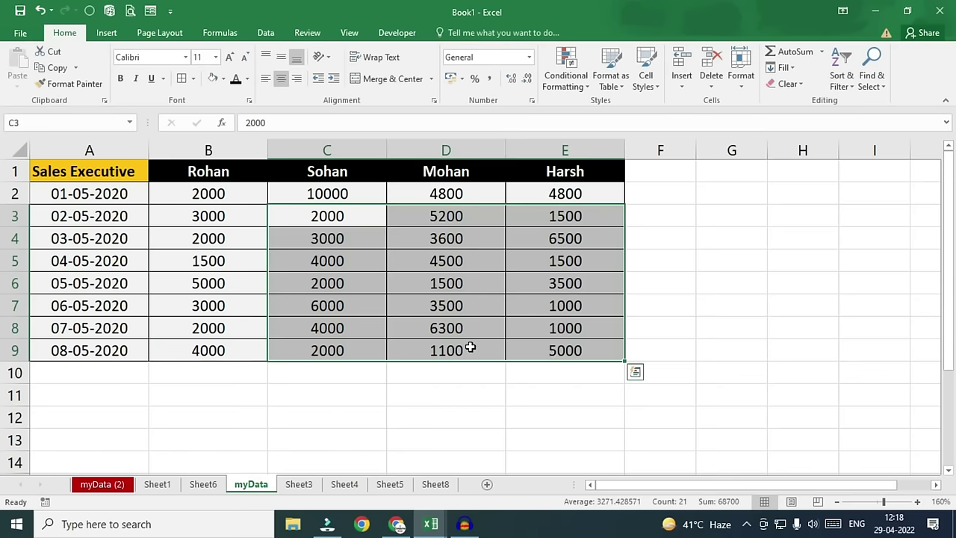
pyautogui.click(468, 346)
pyautogui.press('Delete')
pyautogui.write('dfdf')
pyautogui.press('BackSpace')
pyautogui.press('BackSpace')
pyautogui.press('BackSpace')
pyautogui.press('BackSpace')
pyautogui.write('5600')
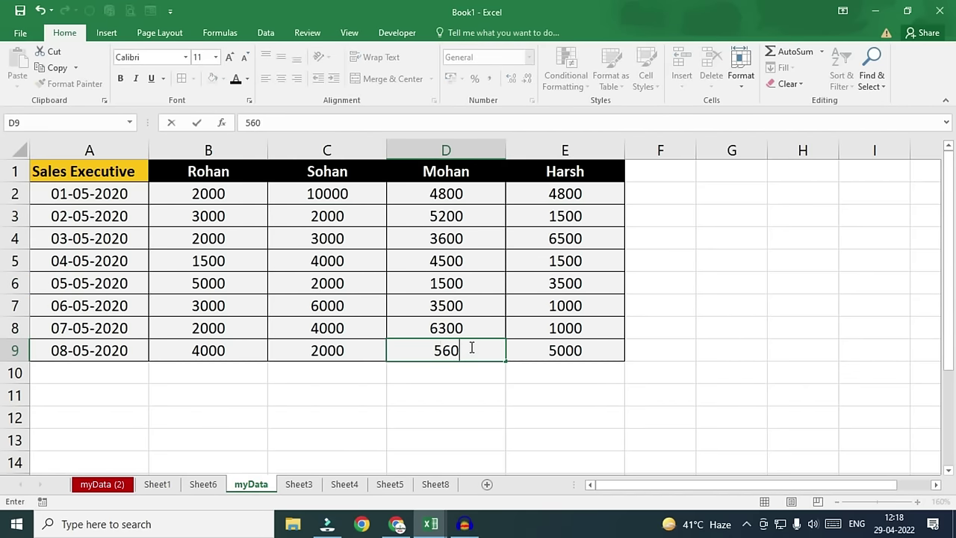
pyautogui.click(925, 350)
pyautogui.click(741, 79)
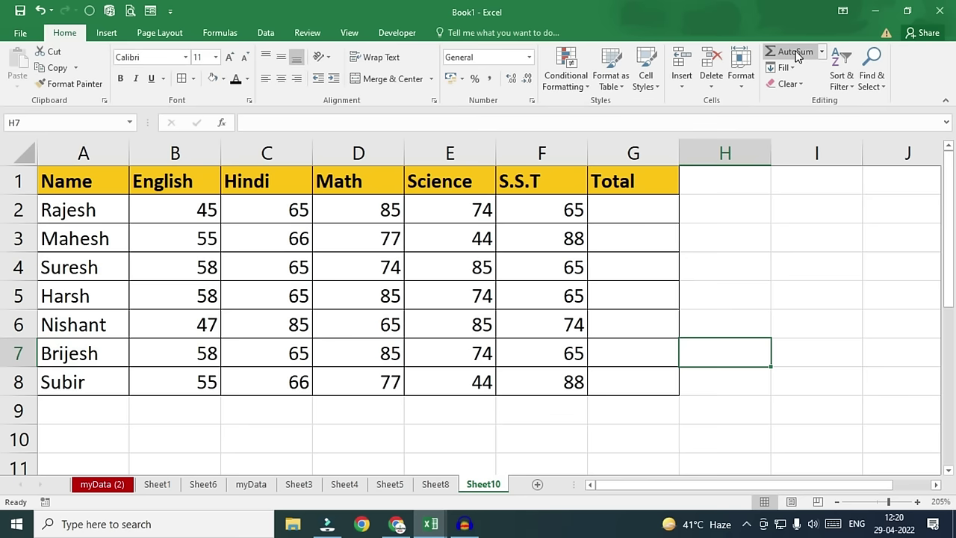
# Step: Sum the marks in B2:F2 into cell G2 of Sheet10 using AutoSum's Sum option, and clear the result
pyautogui.click(613, 211)
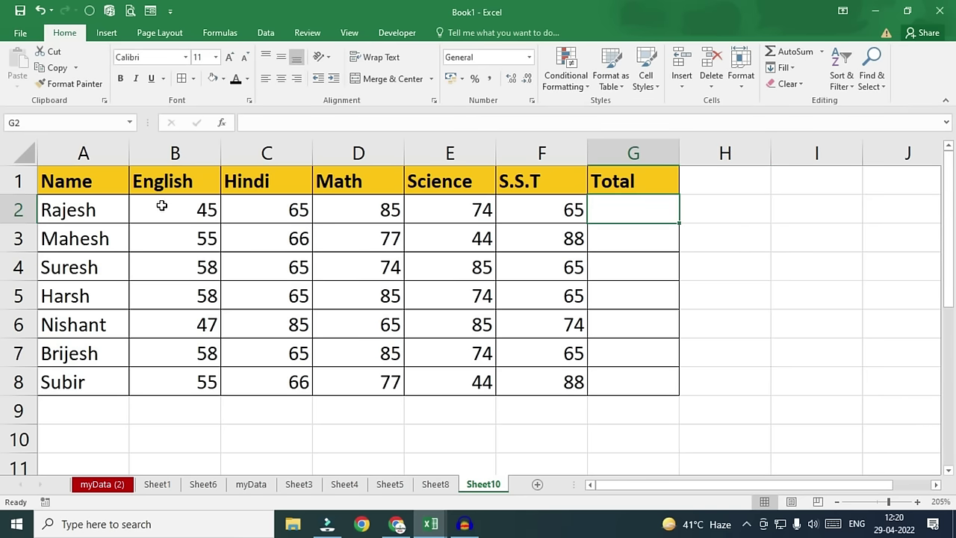
pyautogui.click(822, 51)
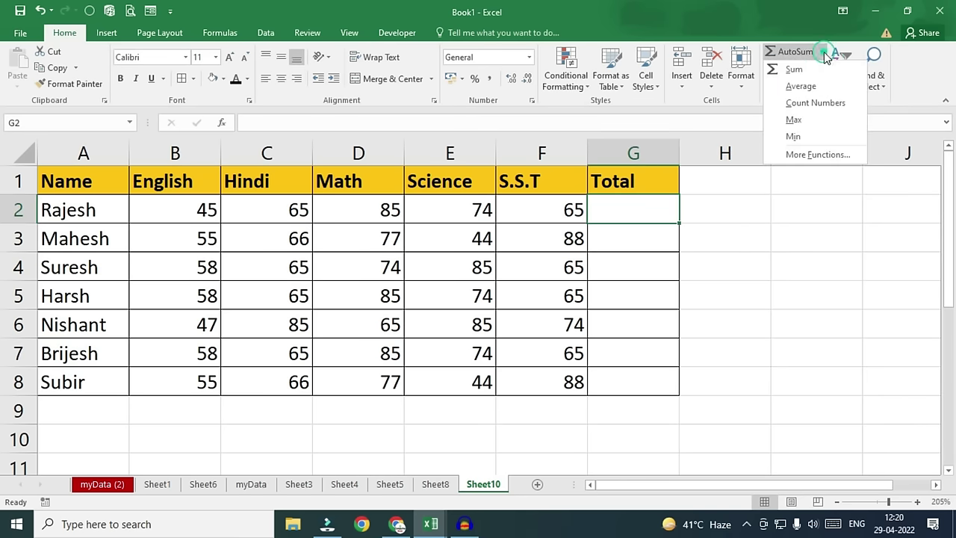
pyautogui.click(807, 67)
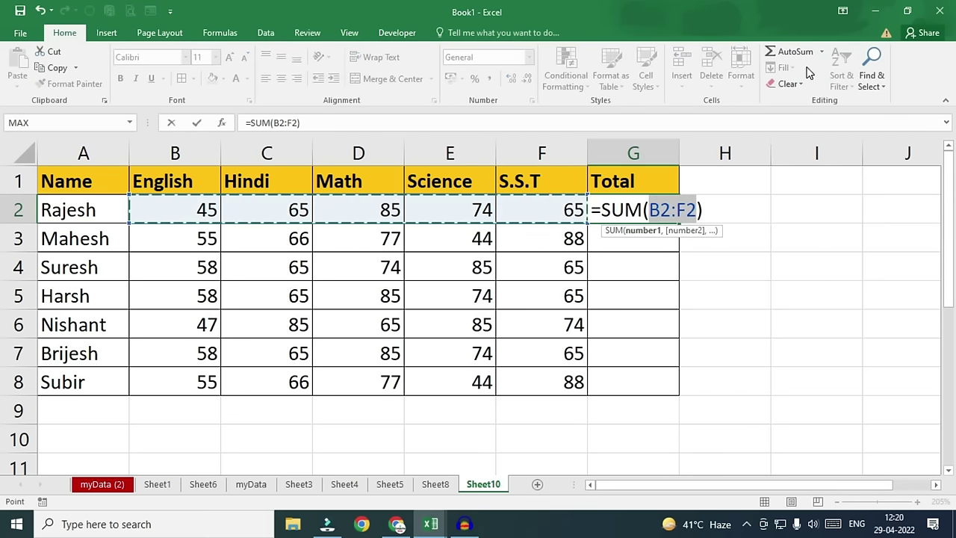
pyautogui.press('Return')
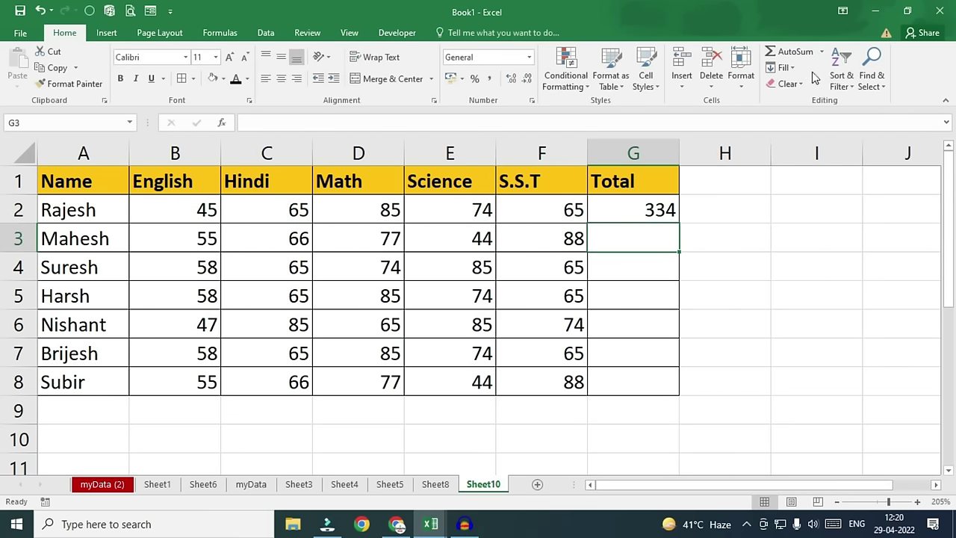
pyautogui.click(652, 201)
pyautogui.press('Delete')
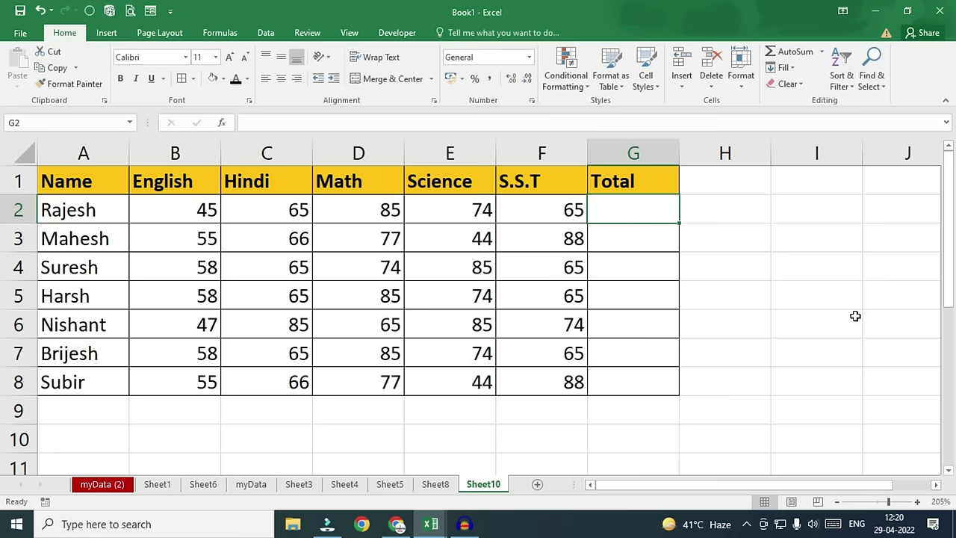
# Step: Insert the =SUM(B2:F2) formula into G2 again with quick AutoSum, and empty the cell
pyautogui.hotkey('alt', '=')
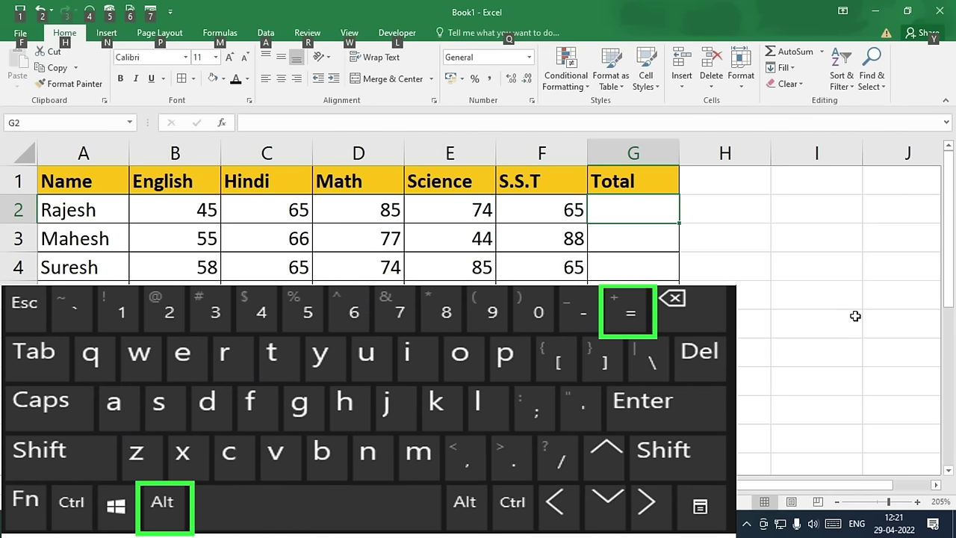
pyautogui.hotkey('alt', '=')
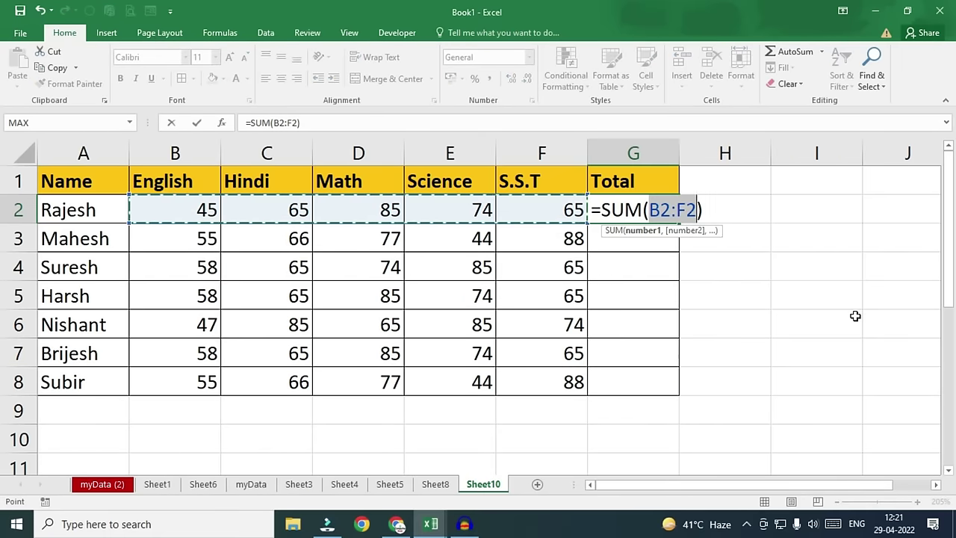
pyautogui.press('Return')
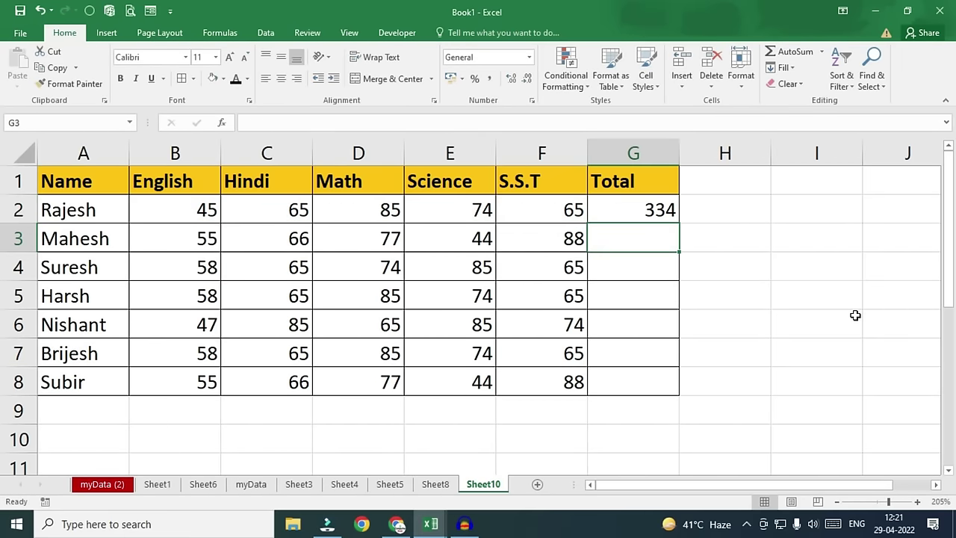
pyautogui.click(659, 215)
pyautogui.press('Delete')
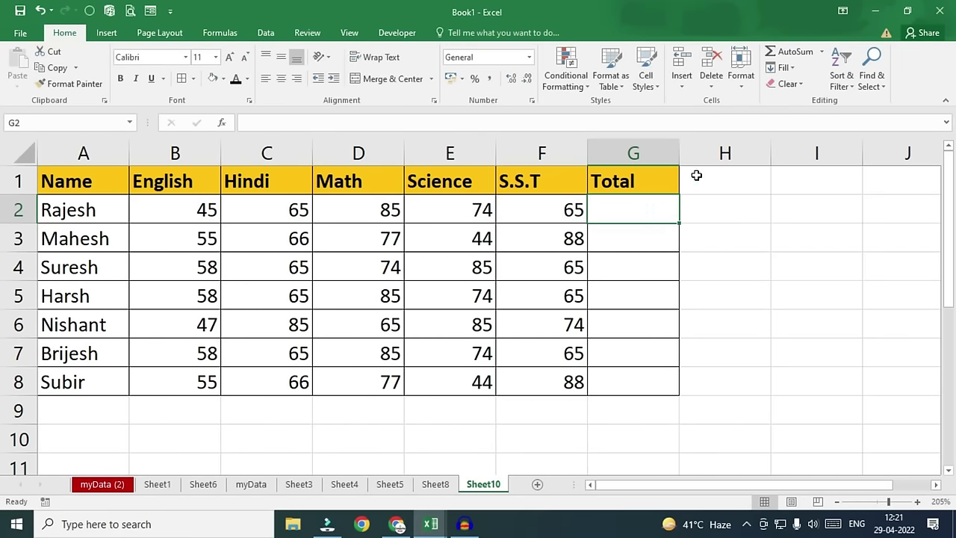
# Step: Calculate the average of B2:F2 in cell G2 with AutoSum's Average function, and clear the result
pyautogui.click(822, 52)
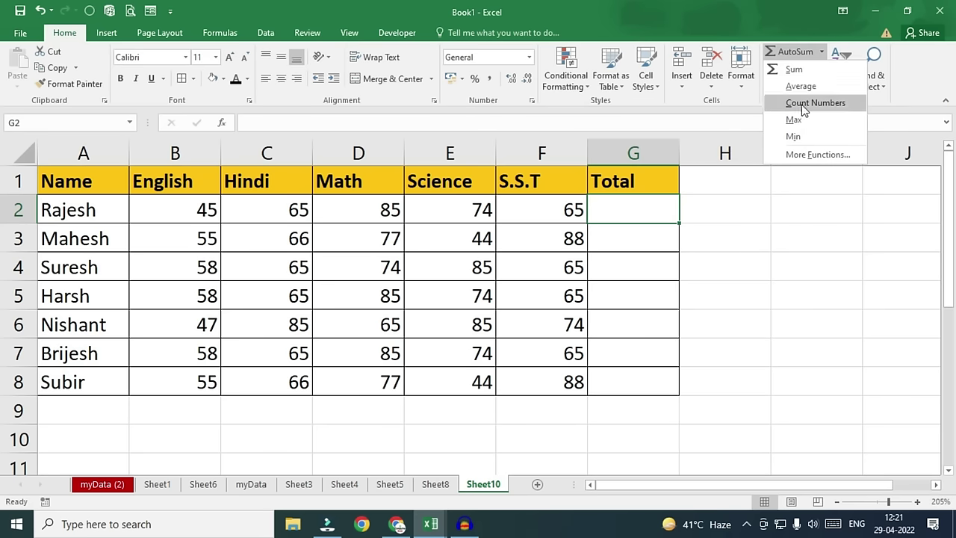
pyautogui.click(801, 86)
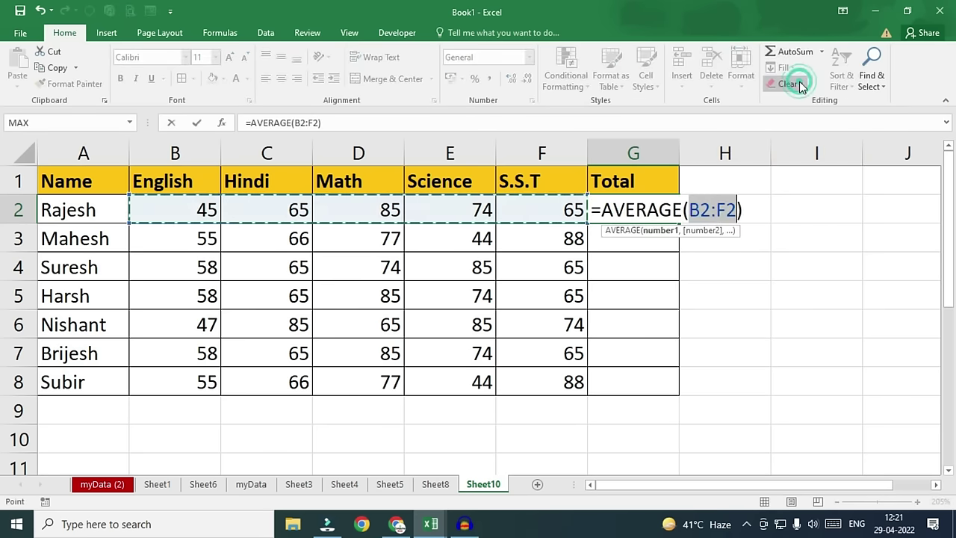
pyautogui.press('Return')
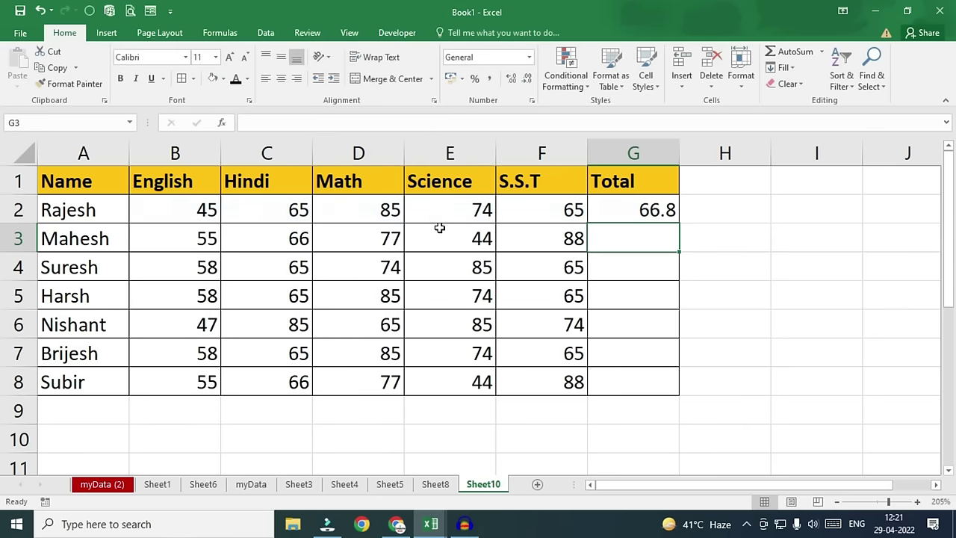
pyautogui.click(628, 208)
pyautogui.press('Delete')
# Step: Count the numeric entries of B2:F2 in cell G2 with AutoSum's Count Numbers function
pyautogui.click(822, 52)
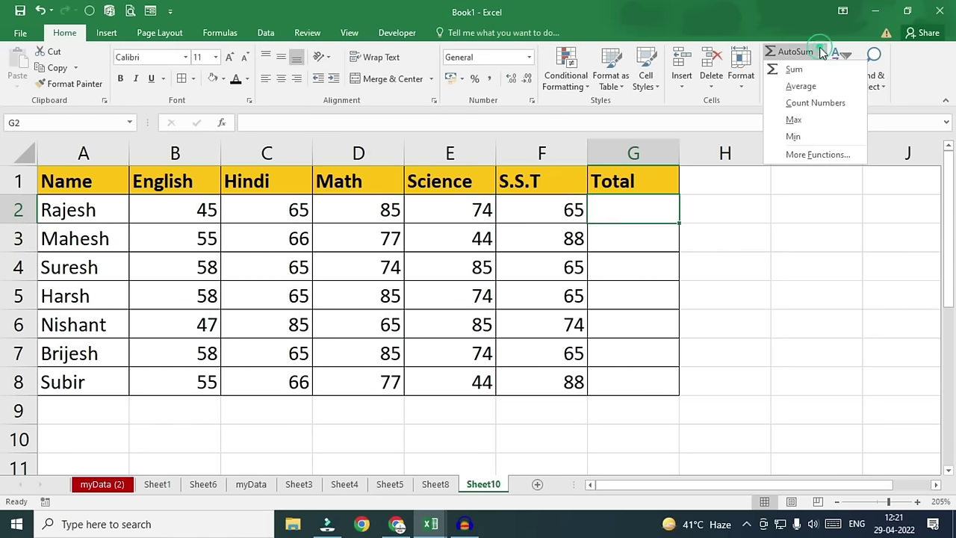
pyautogui.click(804, 104)
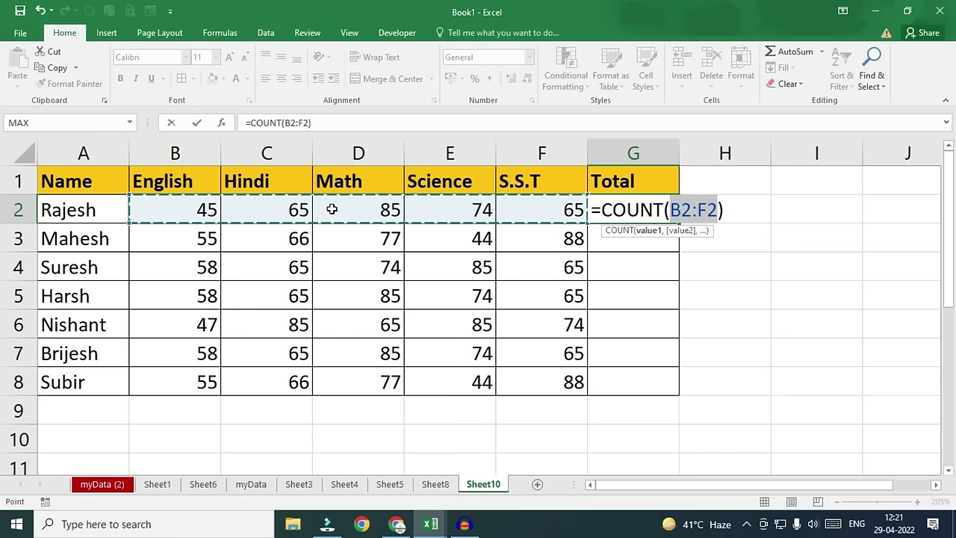
pyautogui.press('Return')
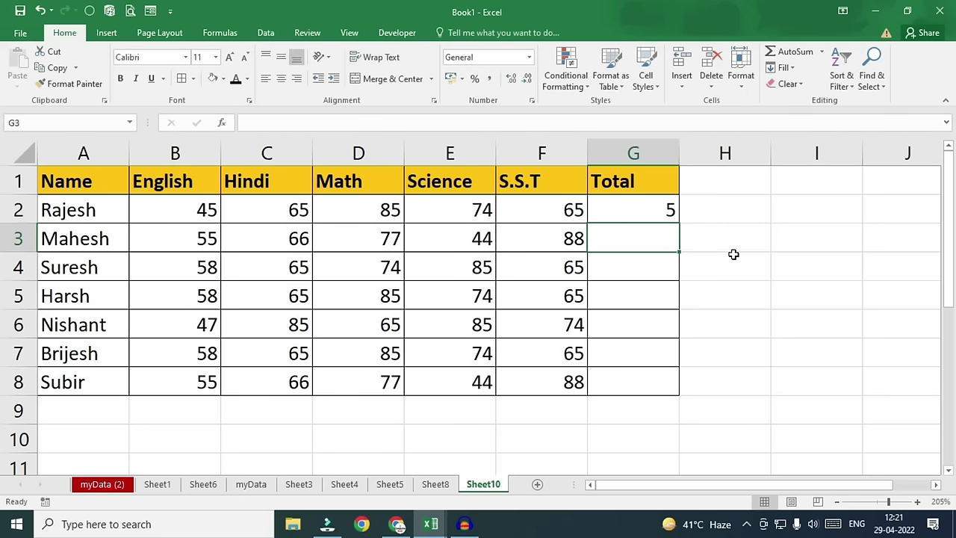
# Step: Review the COUNT formula in G2 against the individual marks in row 2, and clear G2
pyautogui.click(645, 208)
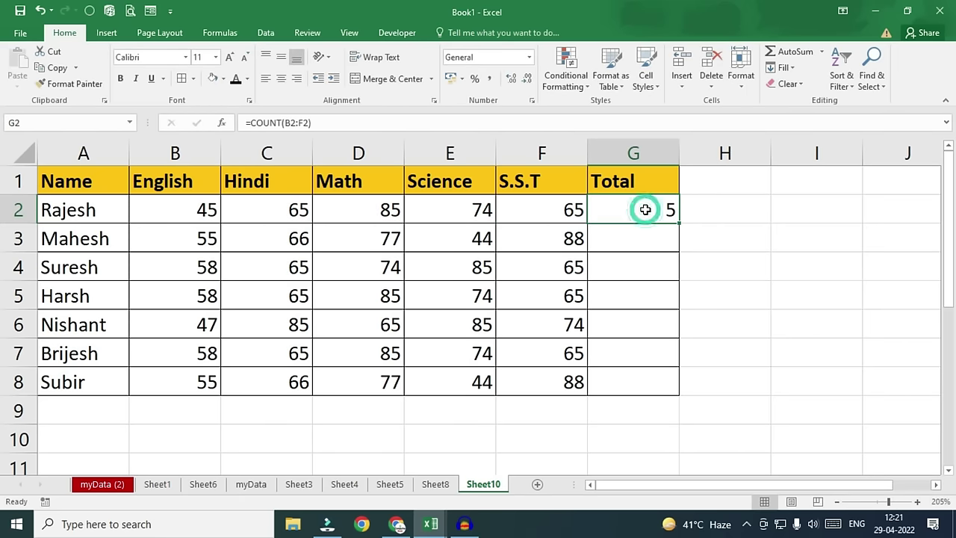
pyautogui.click(209, 212)
pyautogui.click(254, 209)
pyautogui.click(385, 207)
pyautogui.click(486, 206)
pyautogui.click(590, 211)
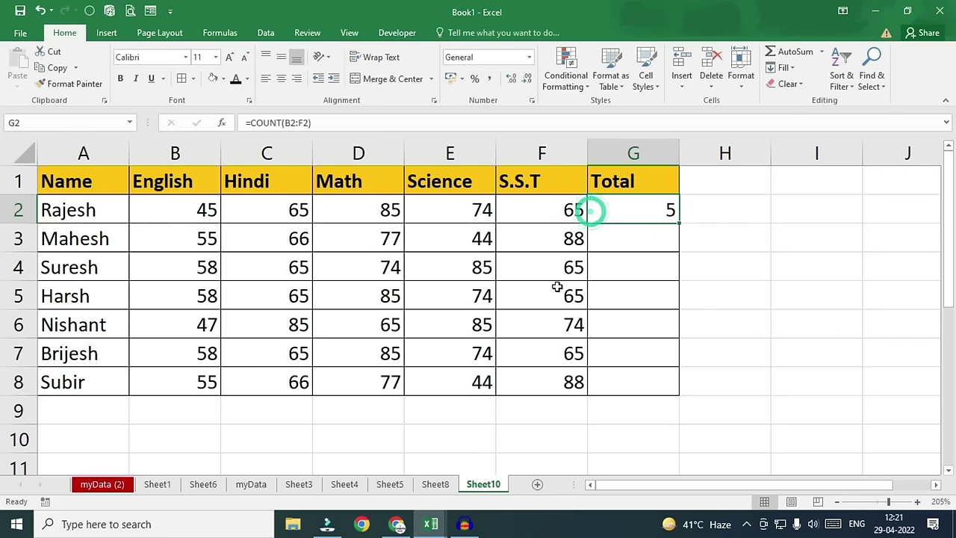
pyautogui.press('Delete')
# Step: Find the highest mark of B2:F2 in cell G2 with AutoSum's Max function
pyautogui.click(822, 51)
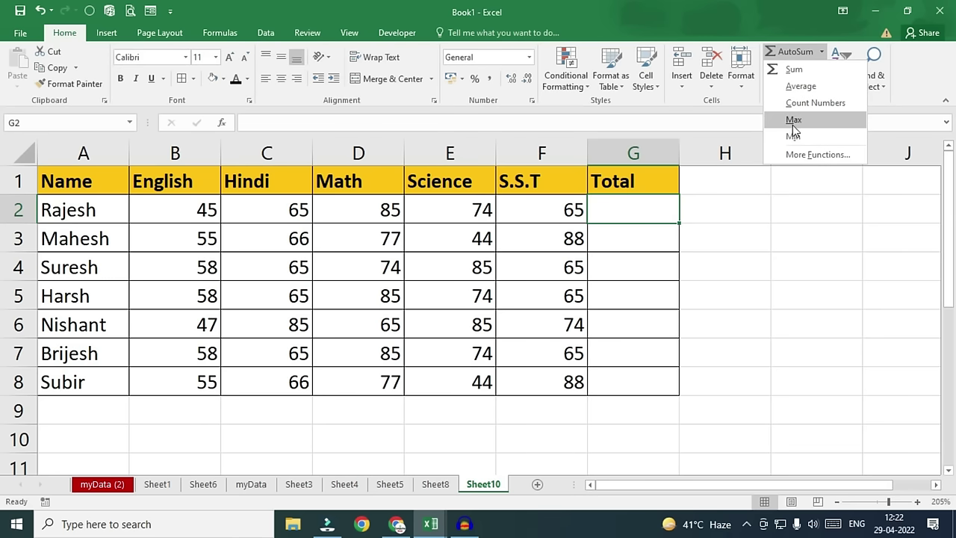
pyautogui.click(794, 121)
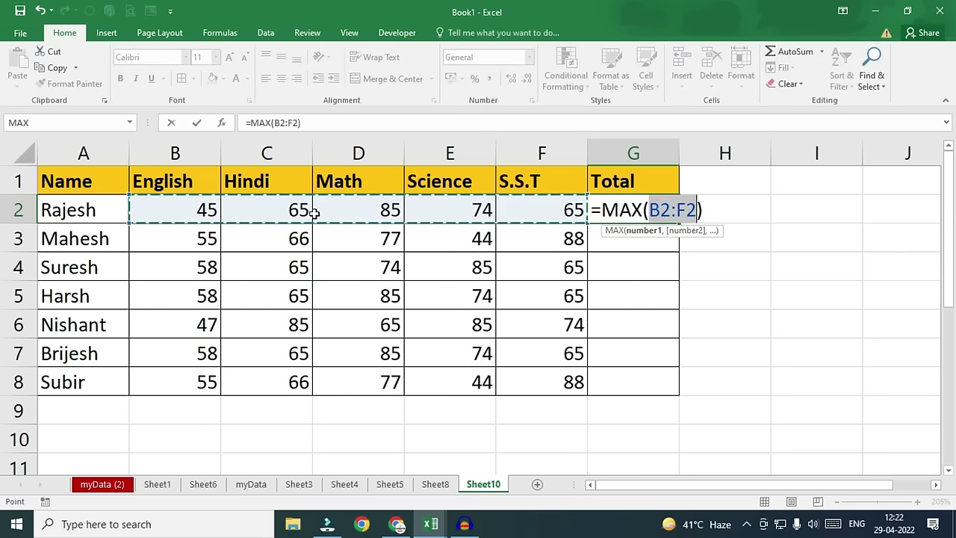
pyautogui.press('Return')
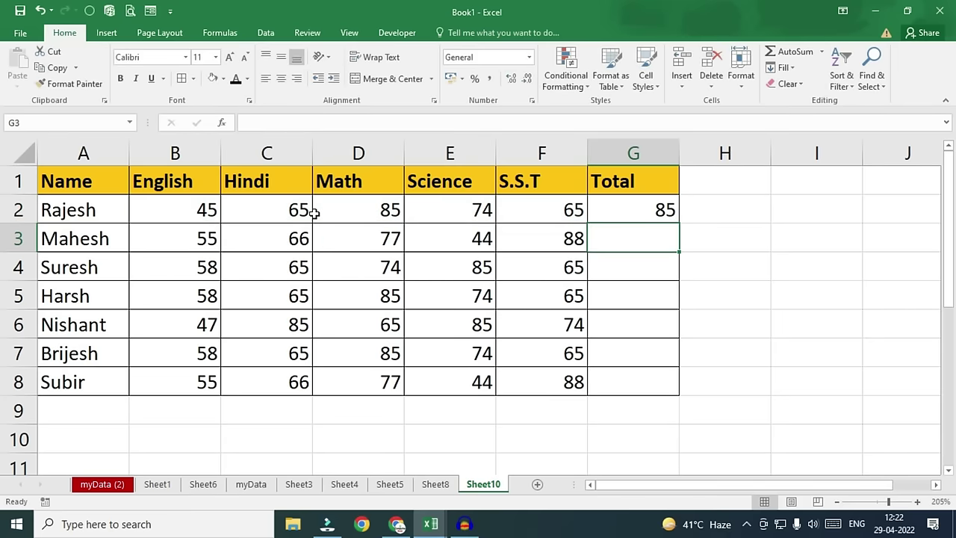
# Step: Change the English mark in cell B2 to 95 to test the maximum formula in G2
pyautogui.click(215, 210)
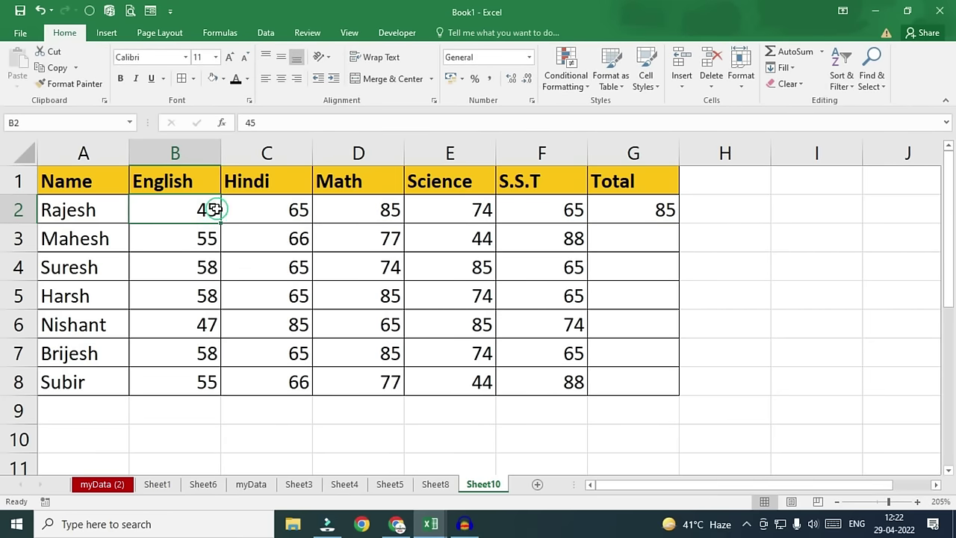
pyautogui.write('95')
pyautogui.press('Return')
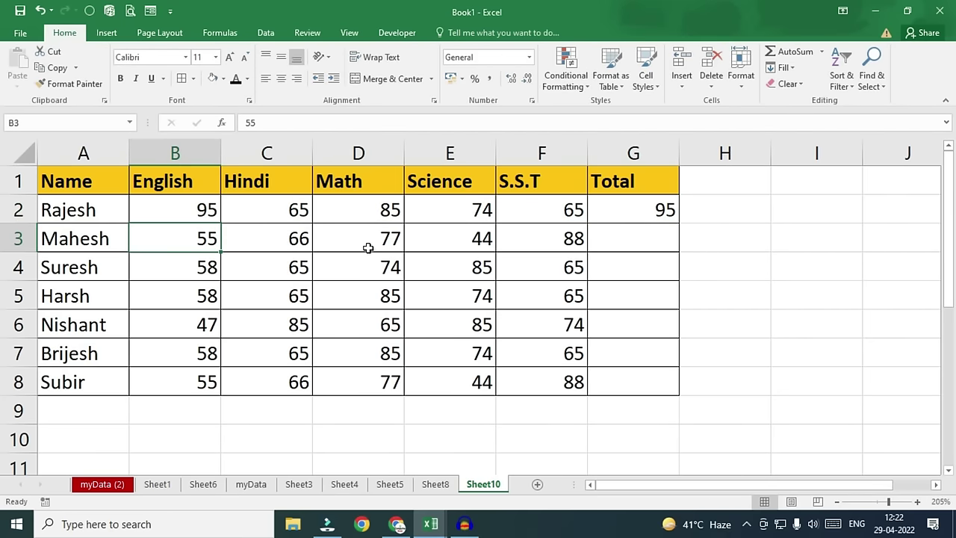
# Step: Clear G2 and find the lowest mark of B2:F2 there with AutoSum's Min function
pyautogui.click(665, 209)
pyautogui.press('Delete')
pyautogui.click(822, 53)
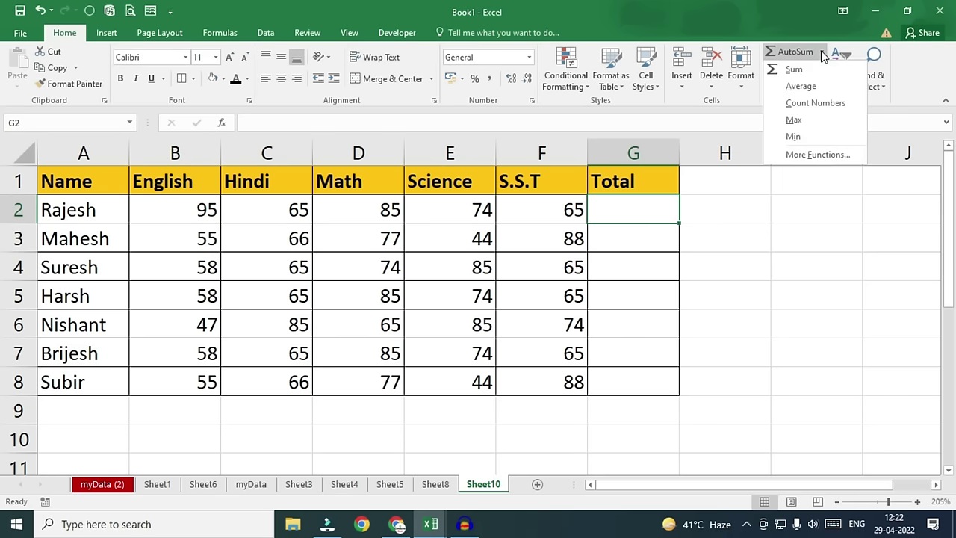
pyautogui.click(792, 137)
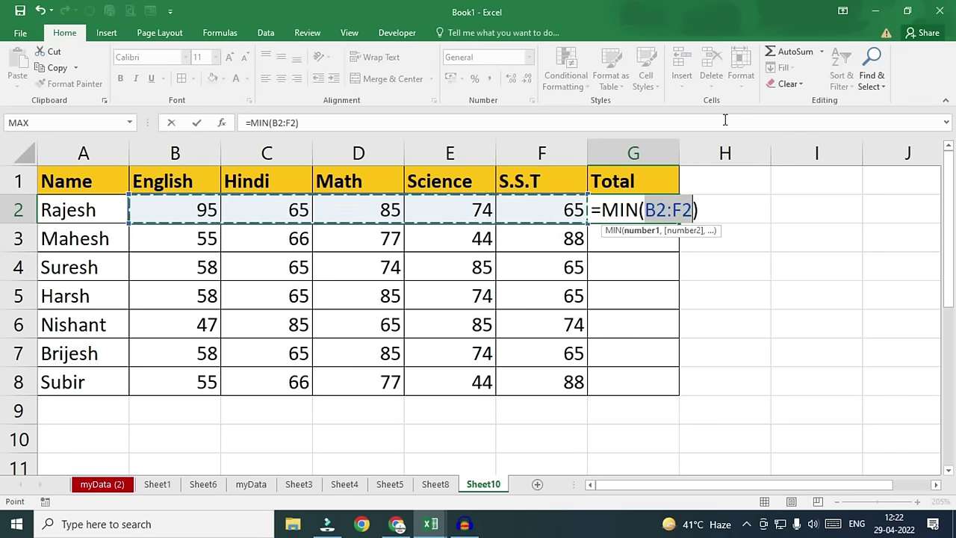
pyautogui.press('Return')
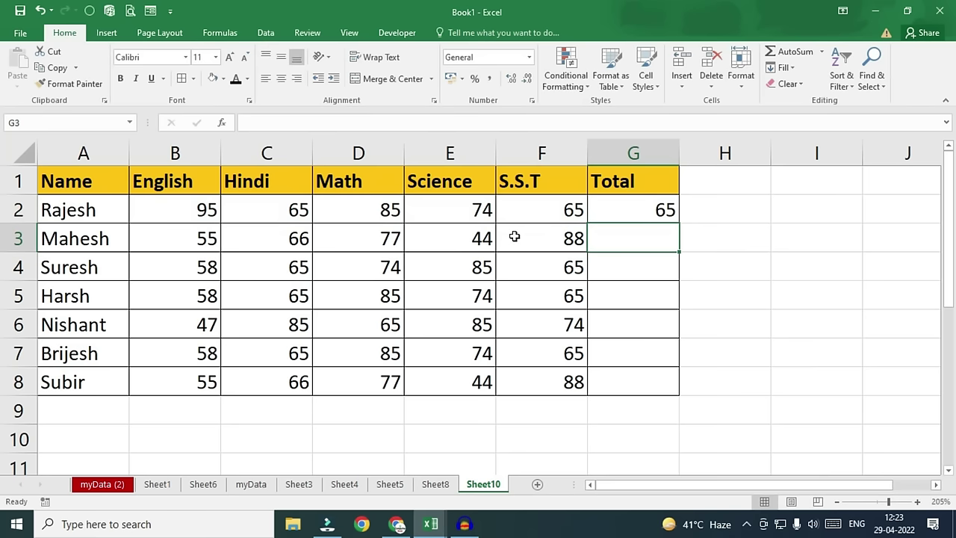
# Step: Change the Hindi mark in cell C2 to 22 to test the minimum formula in G2
pyautogui.click(264, 219)
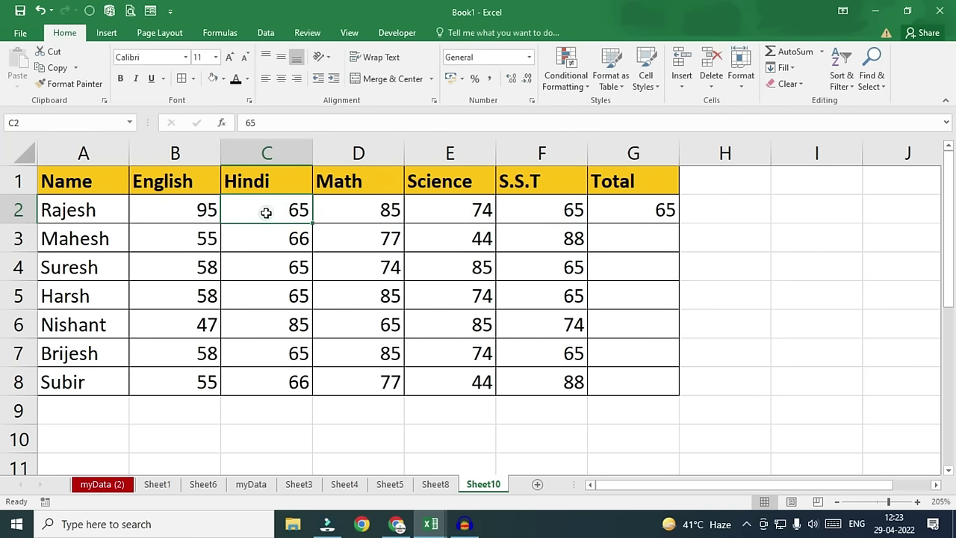
pyautogui.write('22')
pyautogui.press('Return')
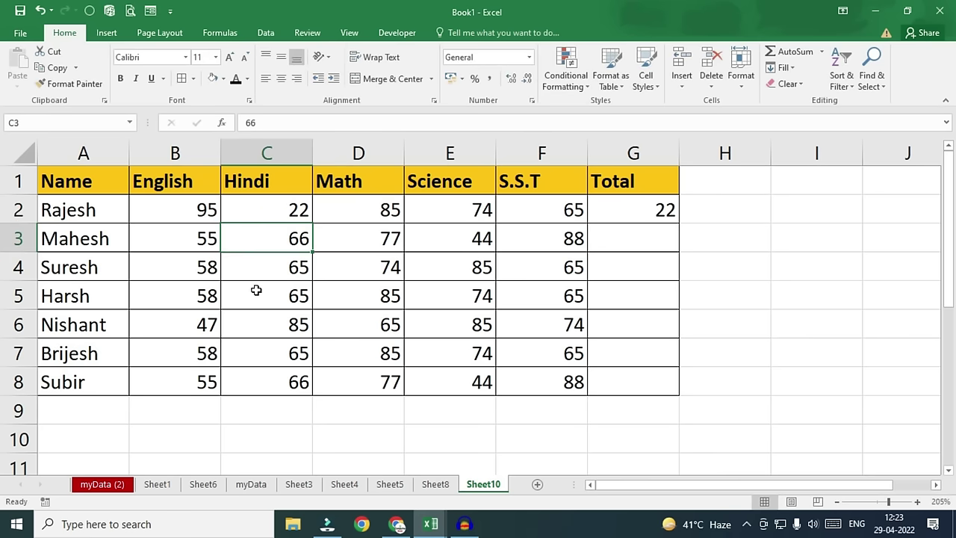
pyautogui.click(822, 53)
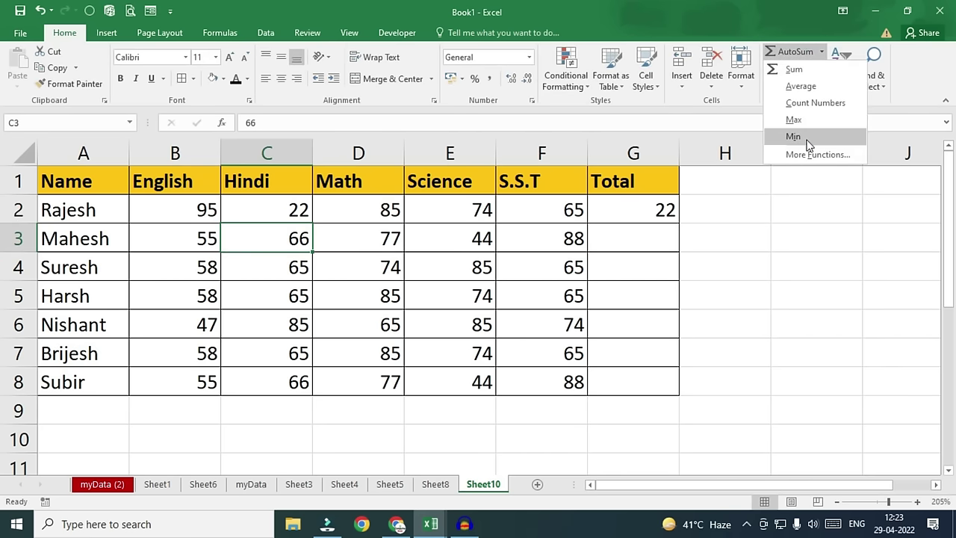
pyautogui.click(834, 301)
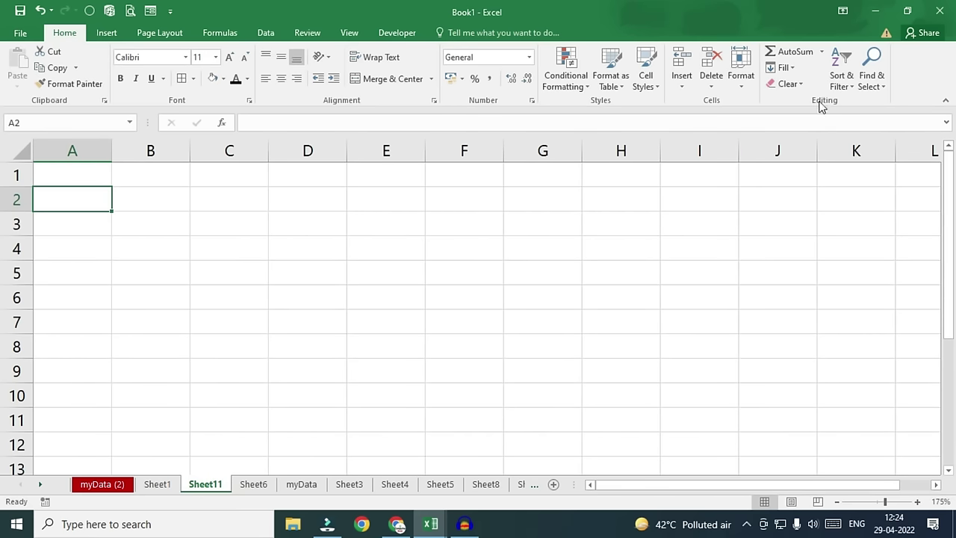
pyautogui.click(791, 70)
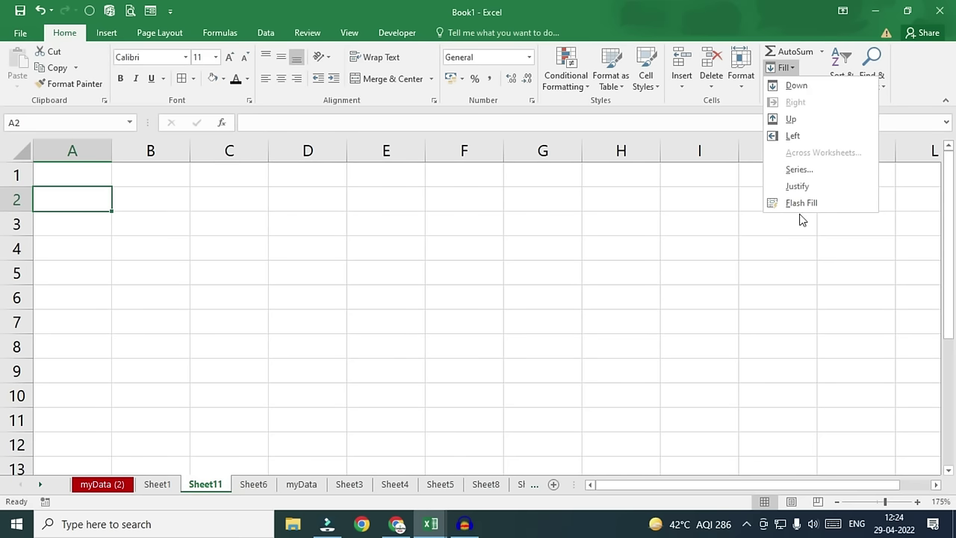
pyautogui.click(164, 199)
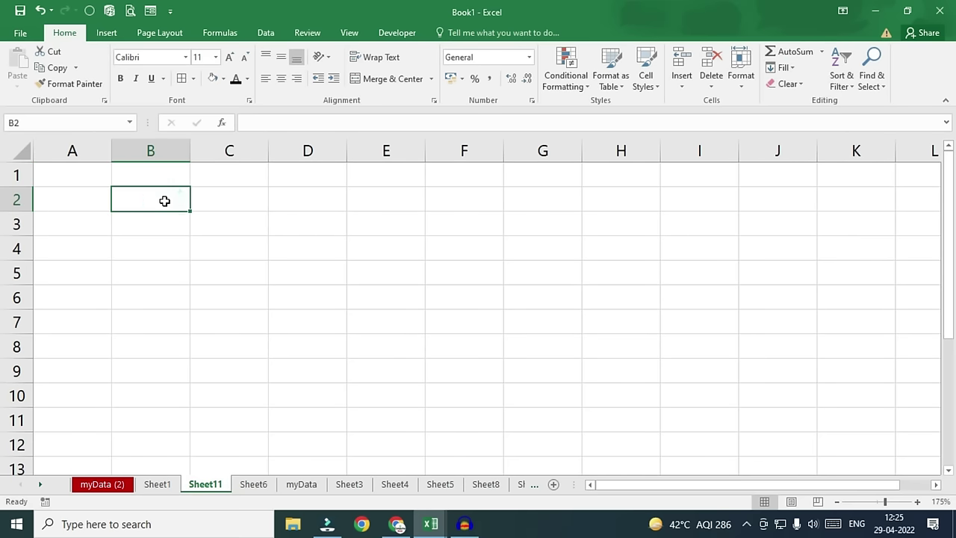
pyautogui.write('Ra')
pyautogui.press('BackSpace')
pyautogui.press('BackSpace')
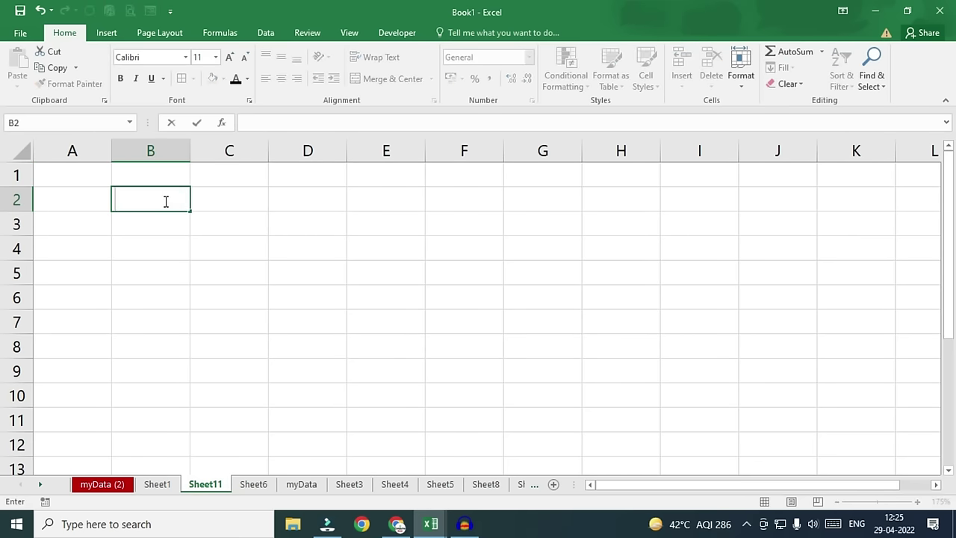
# Step: Enter three different first names on Sheet11, one each in cells E5, H4 and B7
pyautogui.click(322, 259)
pyautogui.click(392, 271)
pyautogui.write('R')
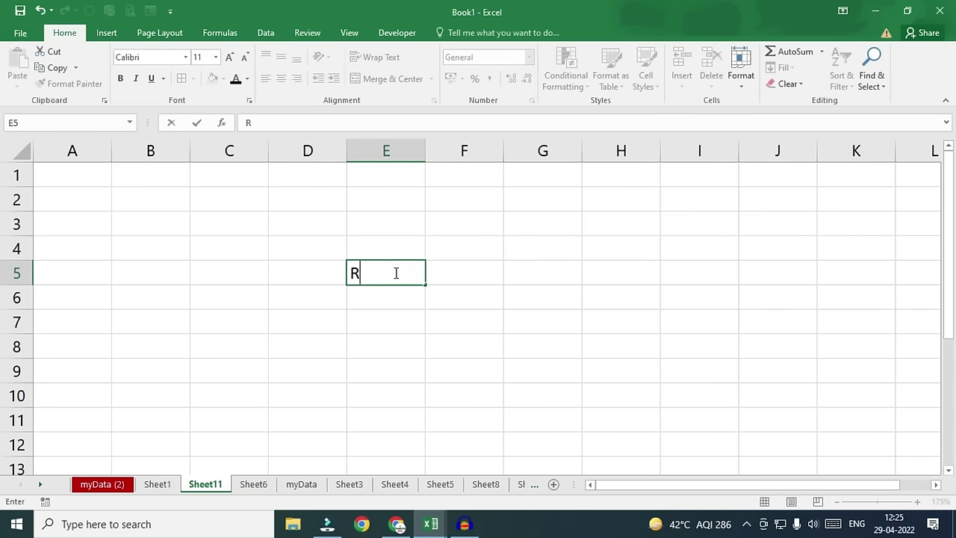
pyautogui.write('ahul')
pyautogui.click(604, 246)
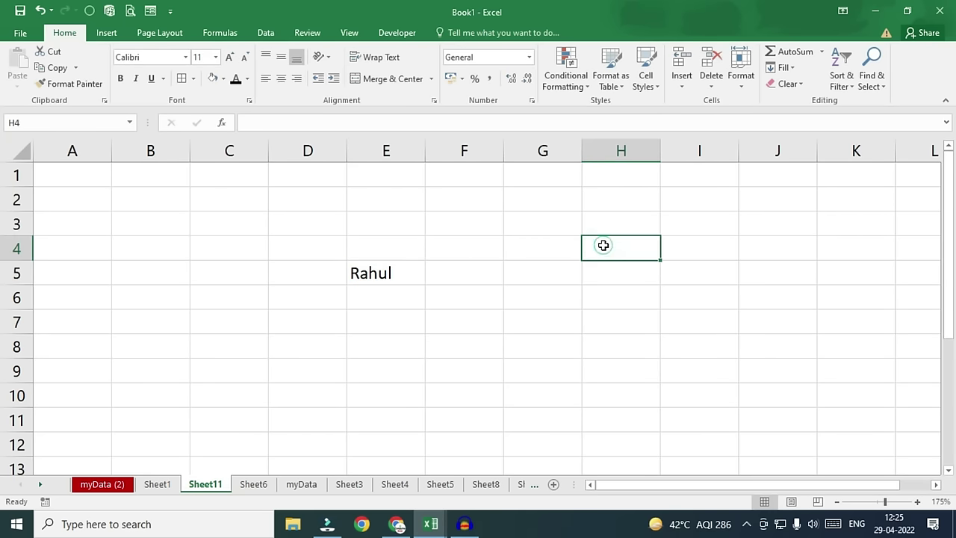
pyautogui.write('Raju')
pyautogui.press('Return')
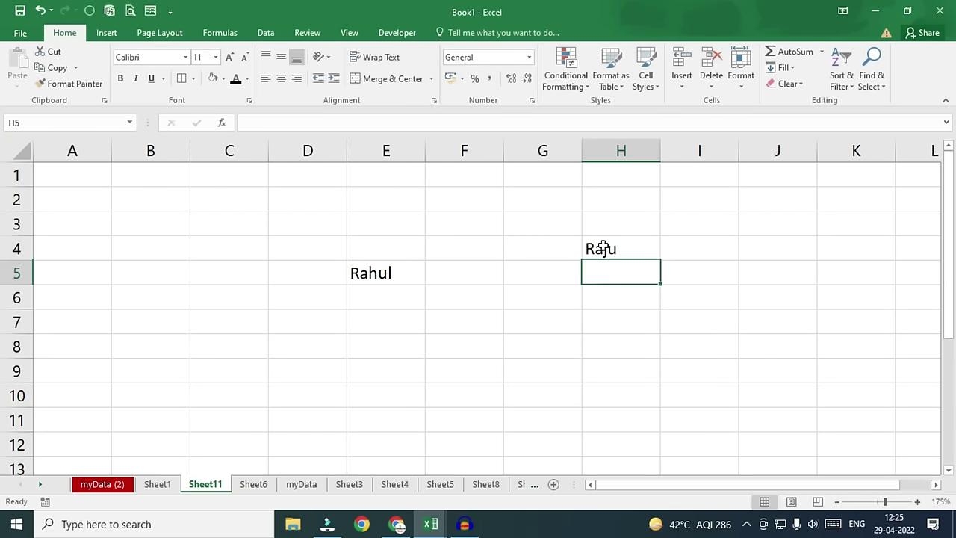
pyautogui.click(173, 326)
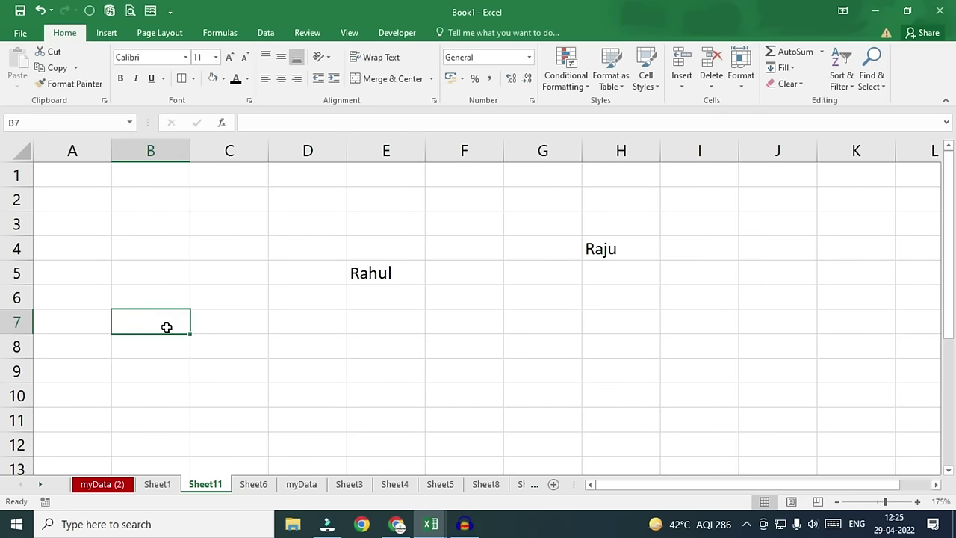
pyautogui.write('Mohan')
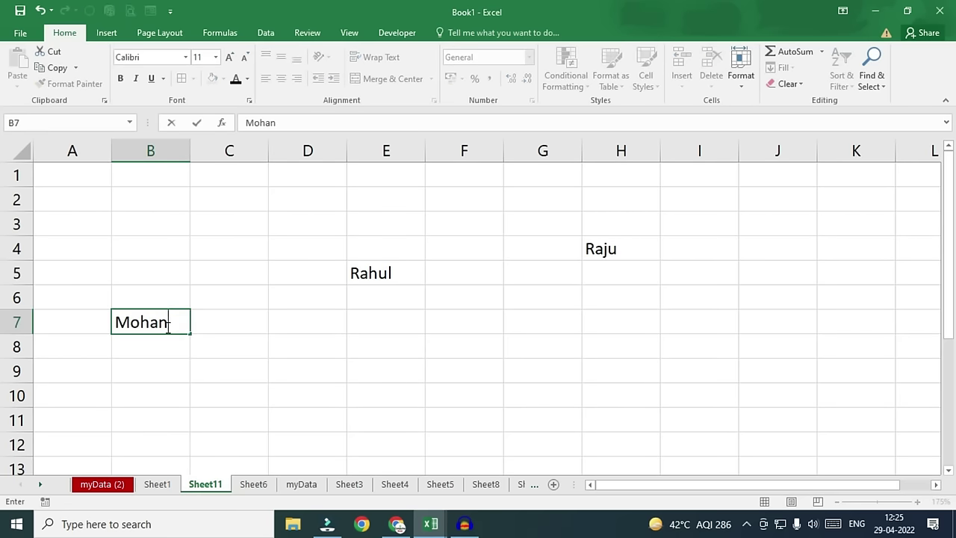
# Step: Fill the name in cell E5 down through E14
pyautogui.click(403, 267)
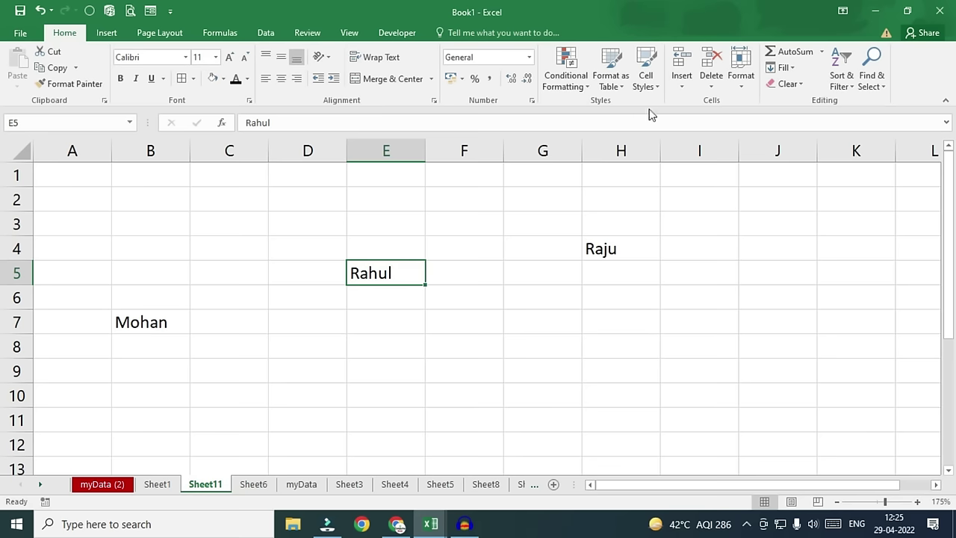
pyautogui.click(792, 67)
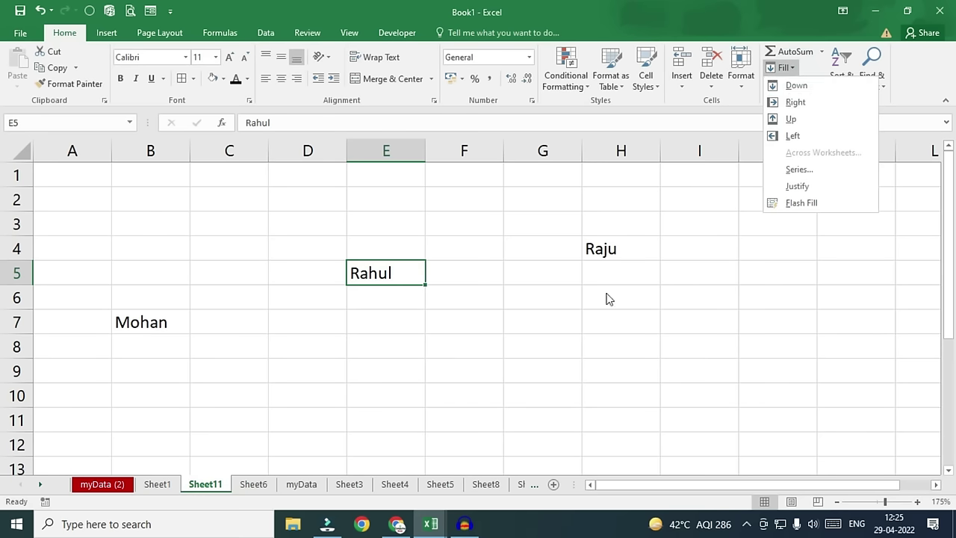
pyautogui.click(596, 314)
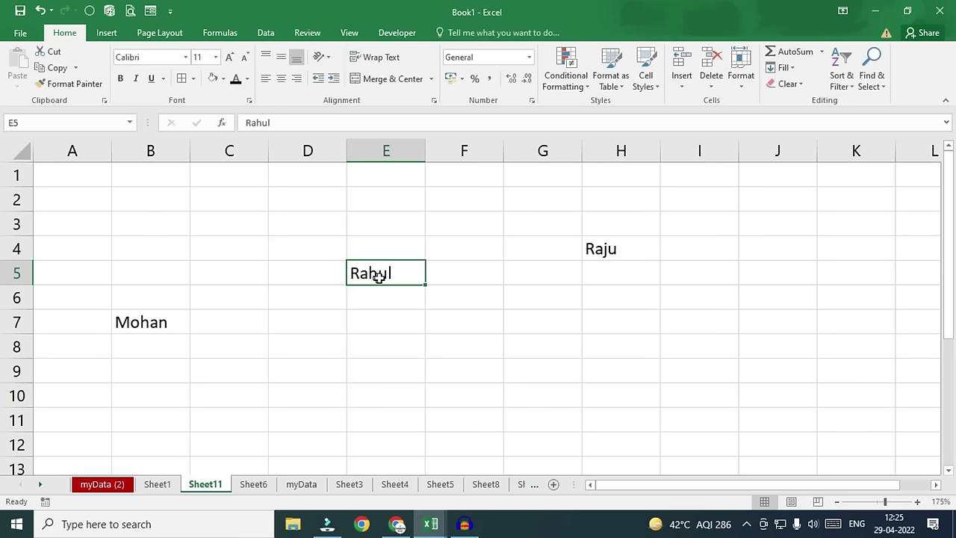
pyautogui.moveTo(380, 271); pyautogui.dragTo(381, 411)
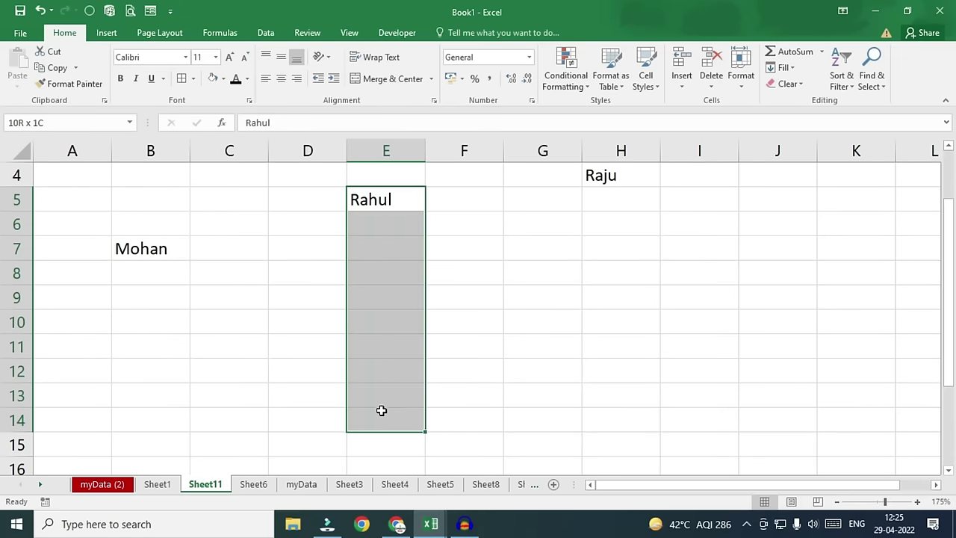
pyautogui.scroll(2, 560, 310)
pyautogui.click(793, 68)
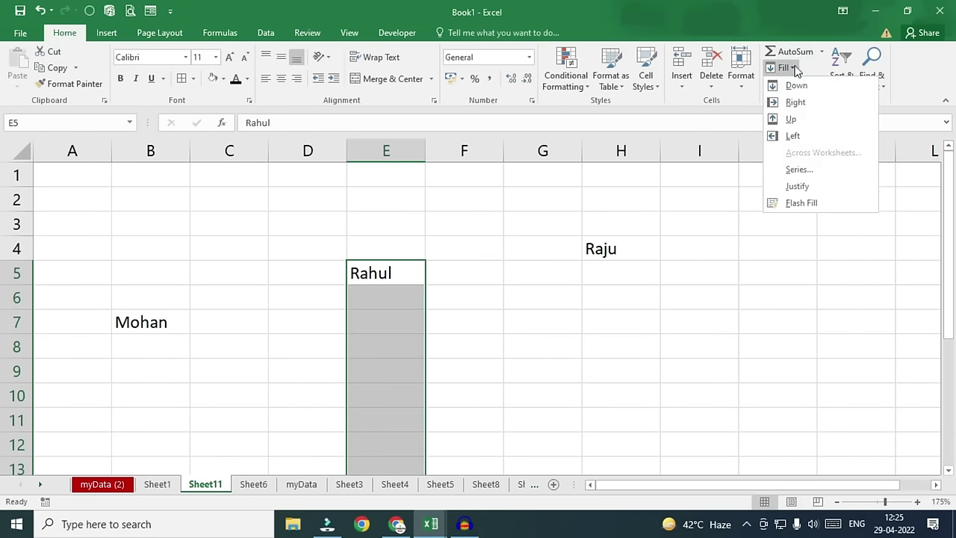
pyautogui.click(790, 86)
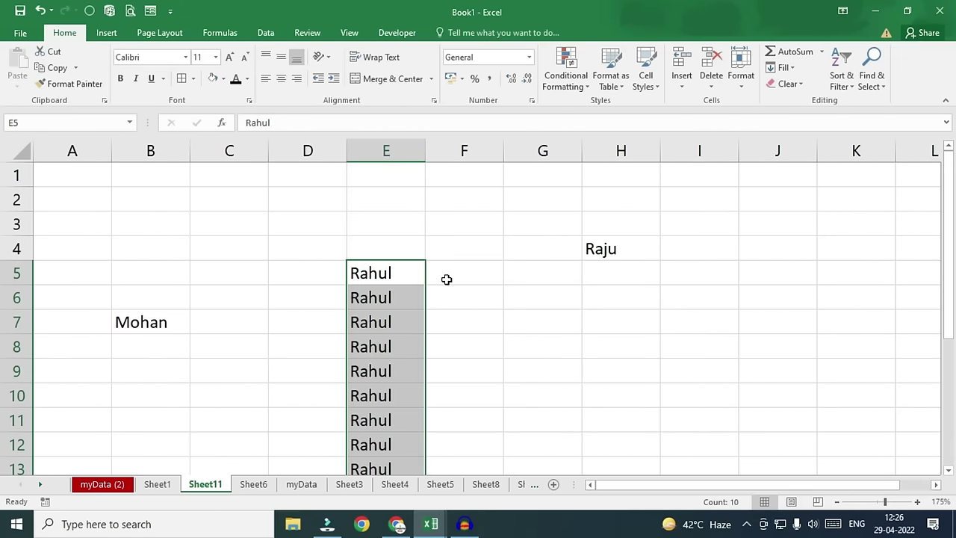
# Step: Fill the name in cell B7 upward through B1
pyautogui.click(153, 345)
pyautogui.moveTo(150, 322); pyautogui.dragTo(160, 171)
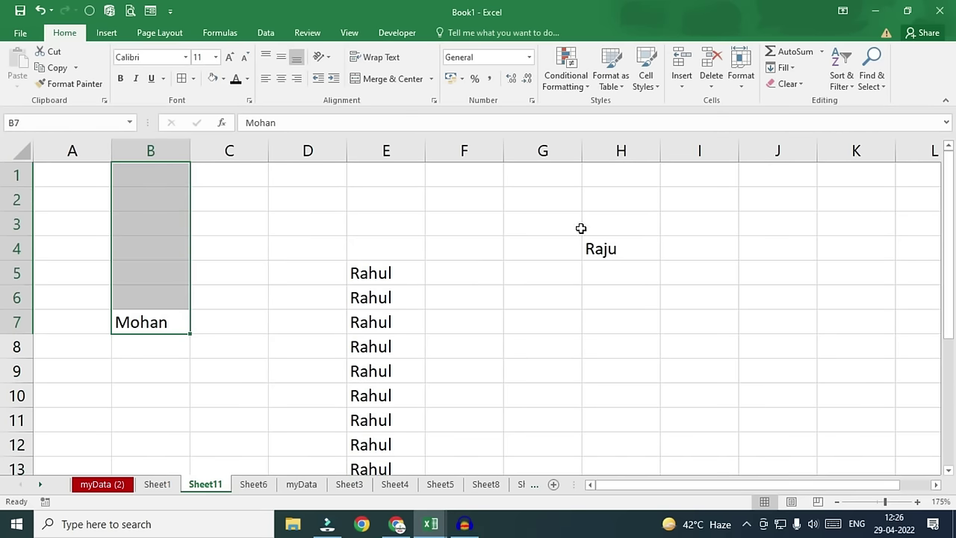
pyautogui.click(782, 68)
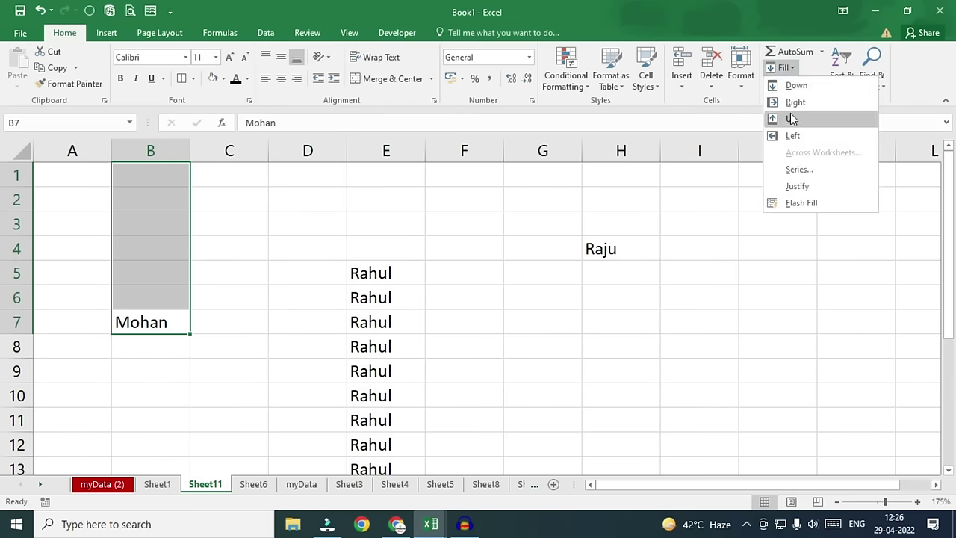
pyautogui.click(791, 114)
# Step: Fill the name in H4 rightward through L4, and open the Fill options for cells C5:E5
pyautogui.moveTo(591, 247); pyautogui.dragTo(923, 248)
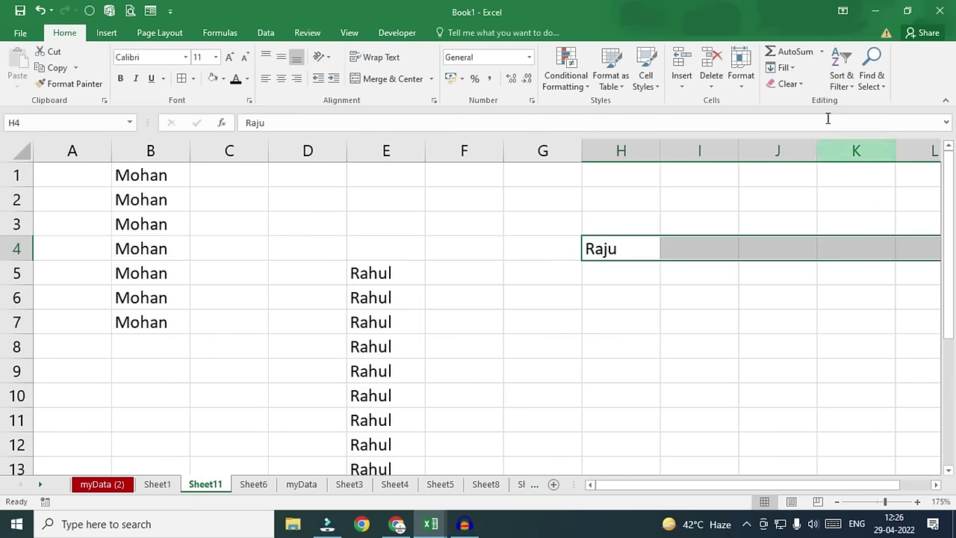
pyautogui.click(784, 68)
pyautogui.click(793, 100)
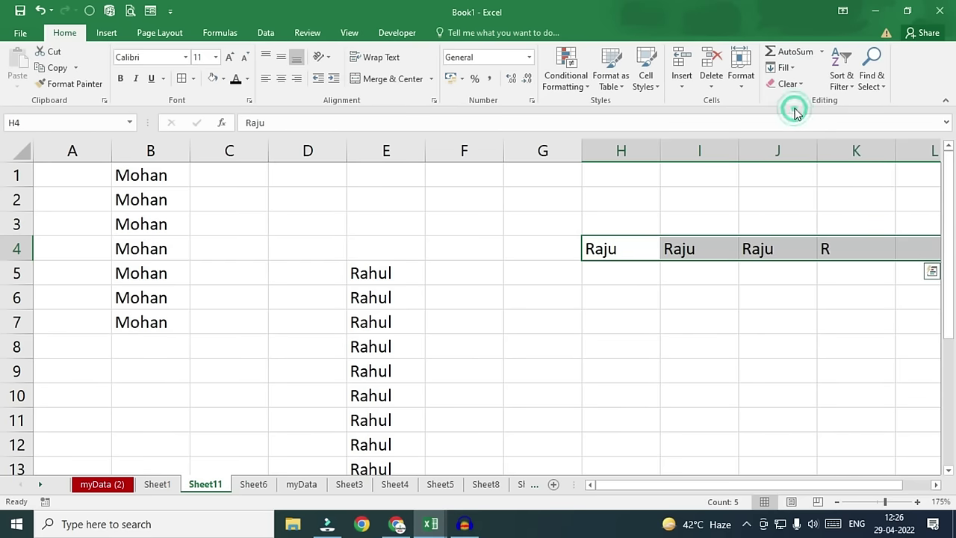
pyautogui.moveTo(365, 273); pyautogui.dragTo(229, 263)
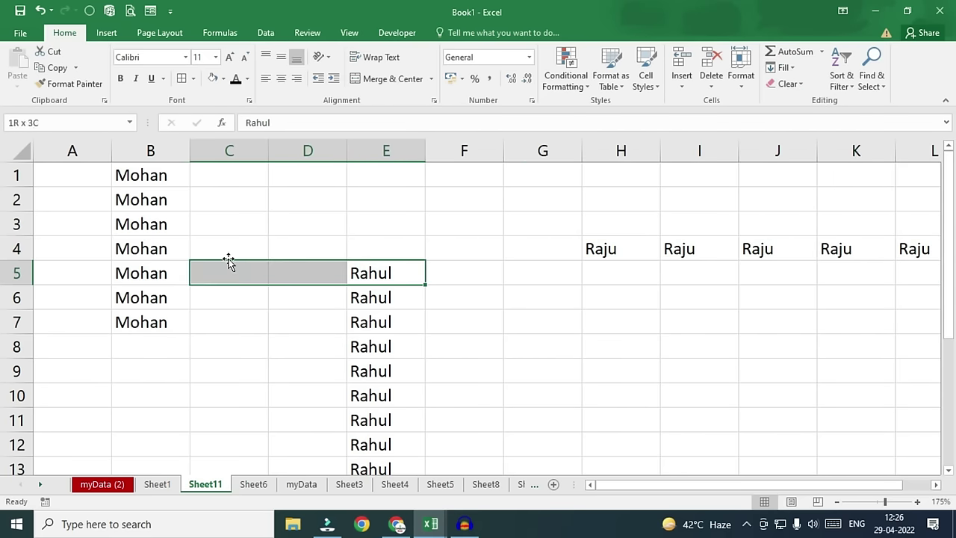
pyautogui.click(783, 68)
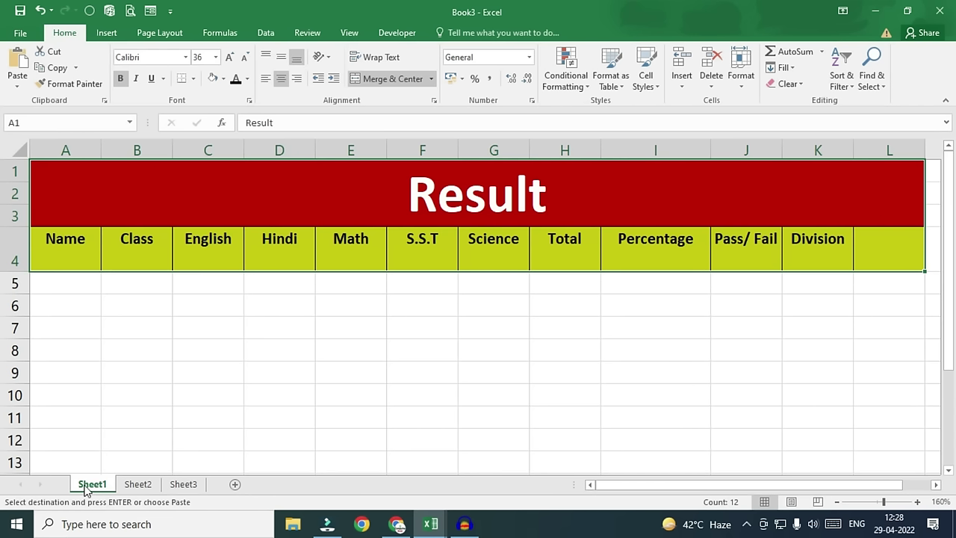
# Step: Compare the contents of Sheet1, Sheet2 and Sheet3 in Book3, finishing on Sheet1
pyautogui.click(139, 485)
pyautogui.click(183, 486)
pyautogui.click(91, 486)
pyautogui.click(138, 486)
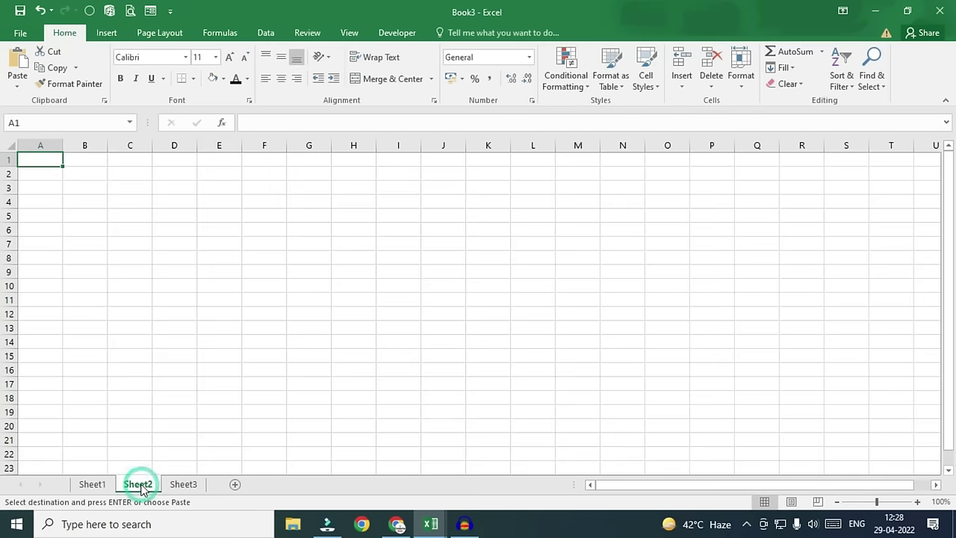
pyautogui.click(183, 486)
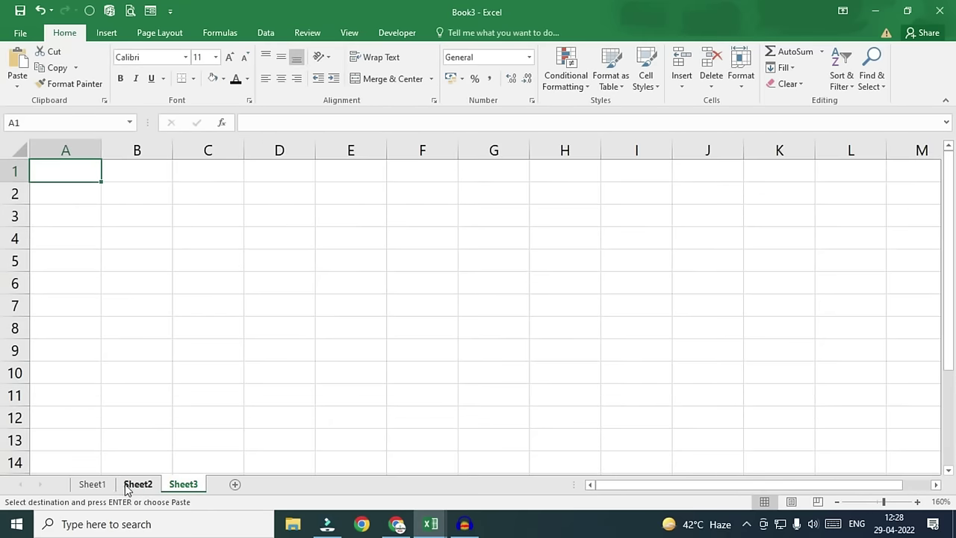
pyautogui.click(92, 485)
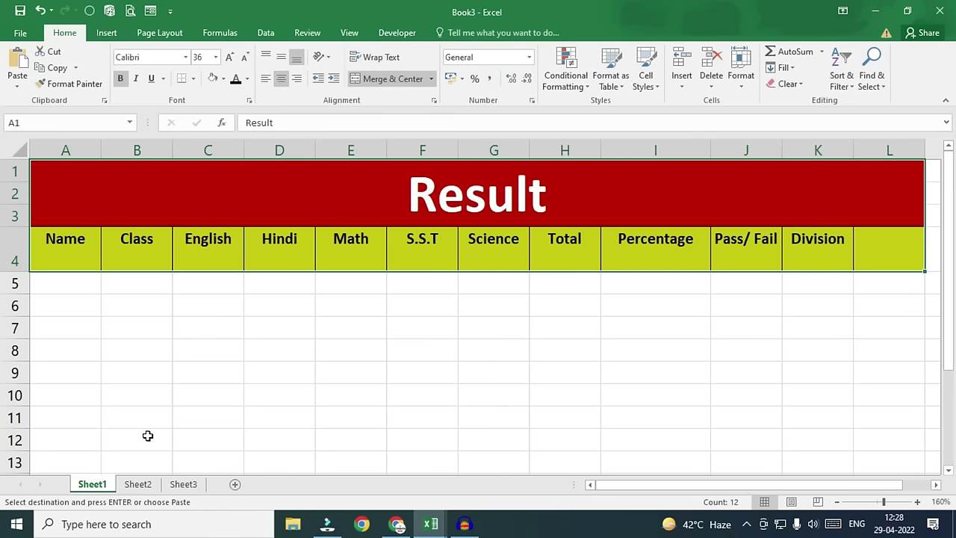
# Step: Select the Result header range A1:L4 on Sheet1 and group Sheet1, Sheet2 and Sheet3
pyautogui.click(120, 376)
pyautogui.moveTo(207, 198); pyautogui.dragTo(199, 242)
pyautogui.click(791, 70)
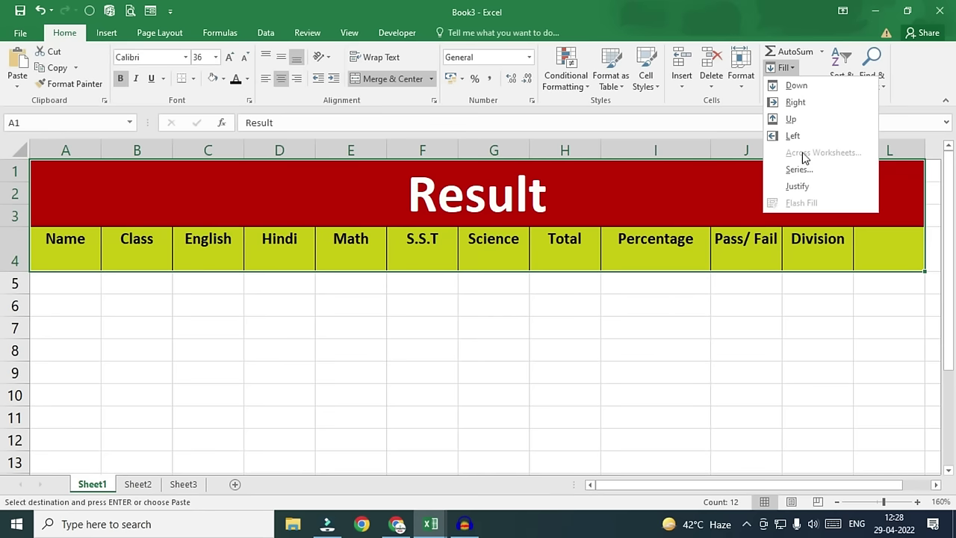
pyautogui.press('Escape')
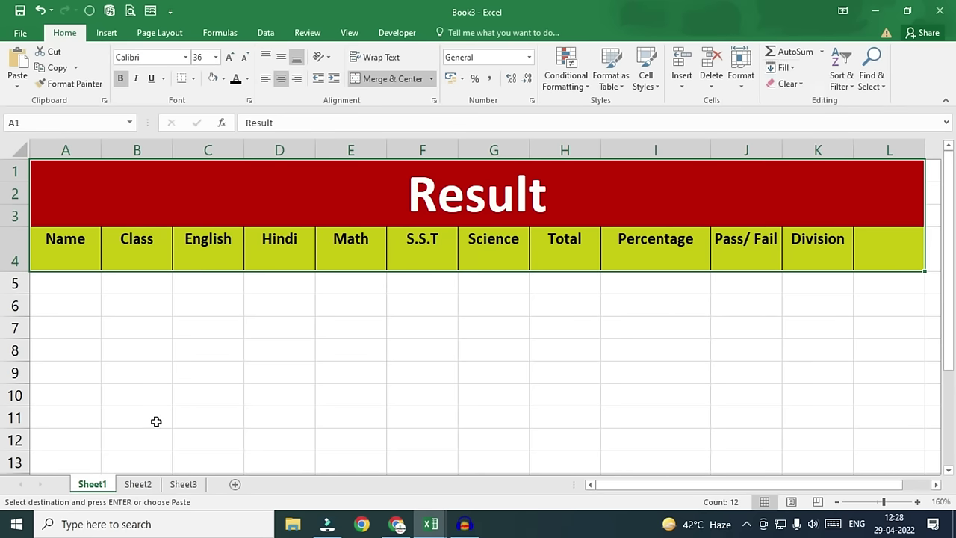
pyautogui.keyDown('ctrl'); pyautogui.click(138, 485); pyautogui.keyUp('ctrl')
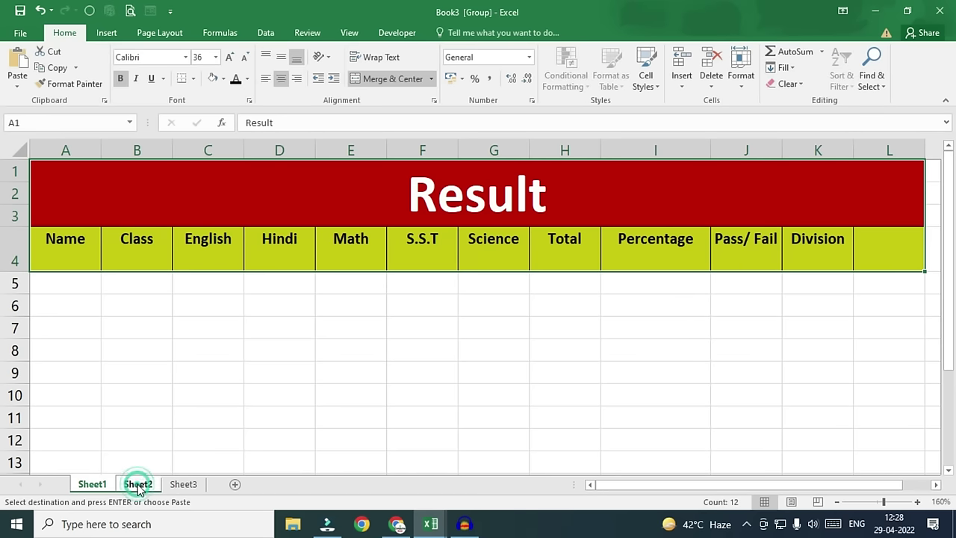
pyautogui.keyDown('ctrl'); pyautogui.click(198, 488); pyautogui.keyUp('ctrl')
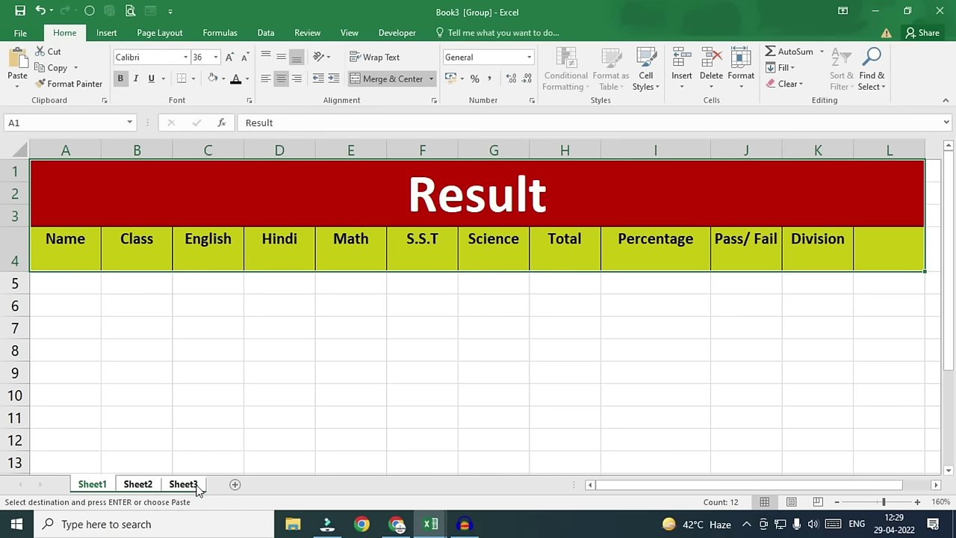
# Step: Fill only the formats of the selected header range across the grouped worksheets
pyautogui.click(783, 68)
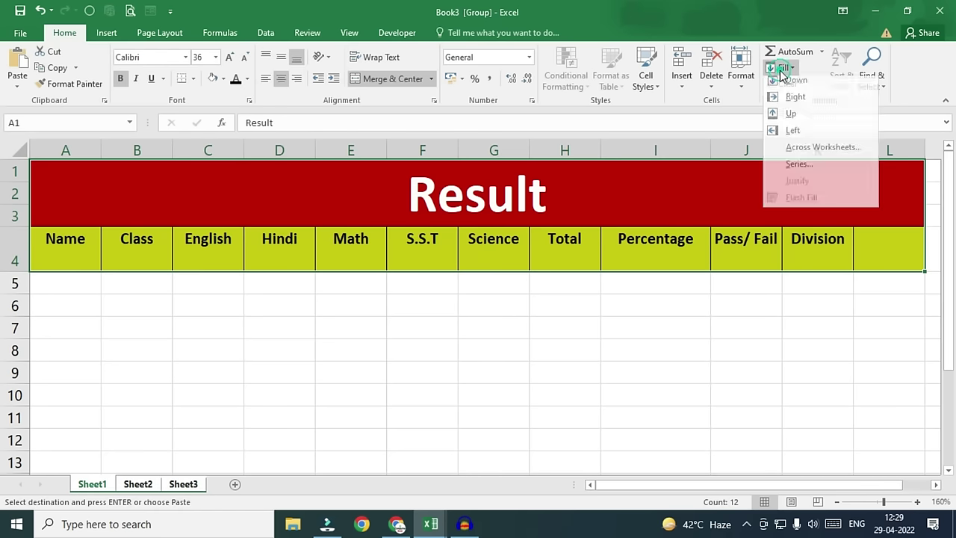
pyautogui.click(807, 152)
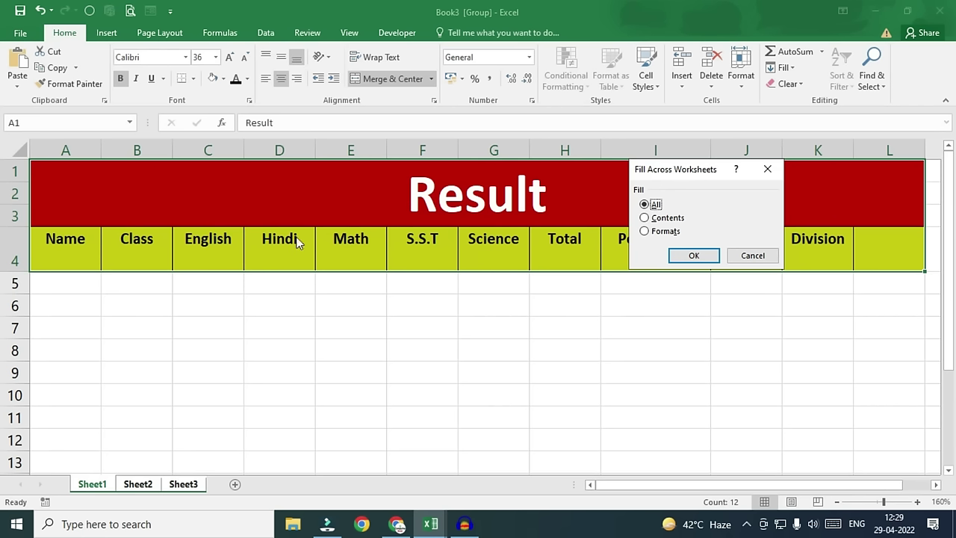
pyautogui.click(653, 233)
pyautogui.click(689, 255)
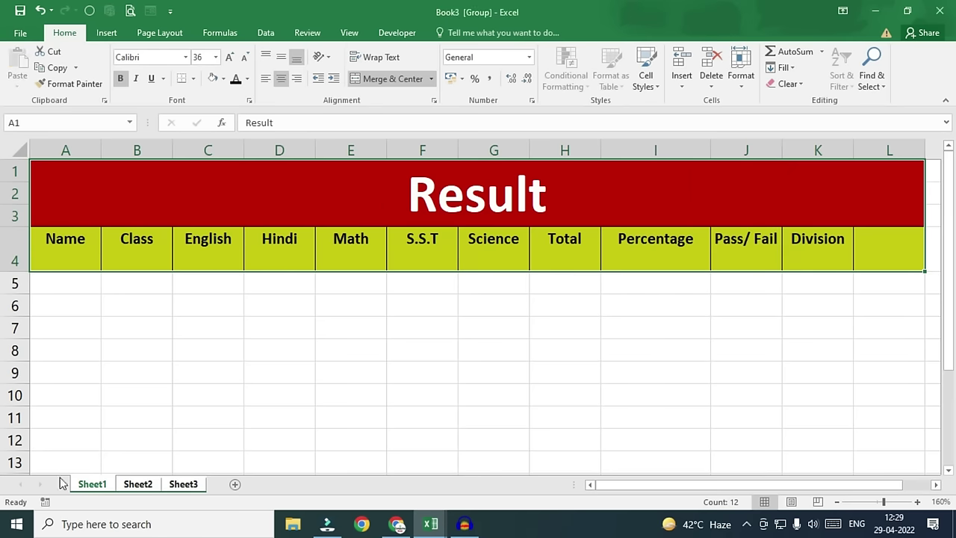
# Step: Check the header formatting on Sheet2 and Sheet3
pyautogui.click(125, 487)
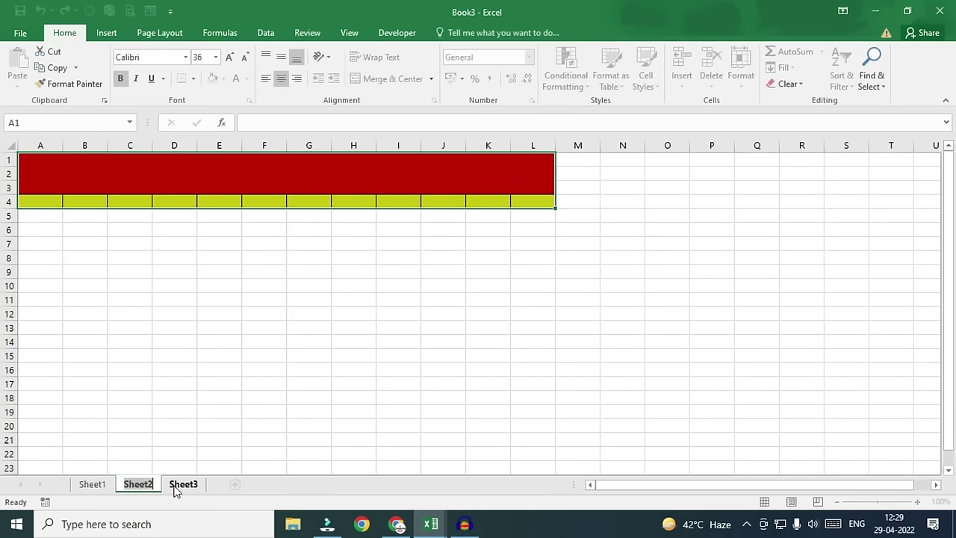
pyautogui.click(255, 345)
pyautogui.scroll(4, 262, 346)
pyautogui.click(183, 485)
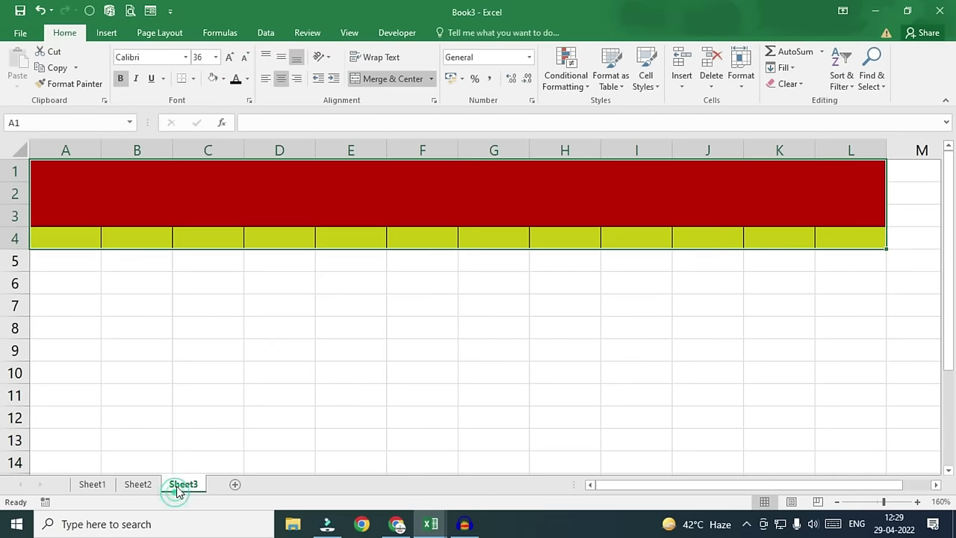
pyautogui.scroll(3, 252, 384)
pyautogui.scroll(-1, 251, 384)
pyautogui.scroll(-1, 251, 384)
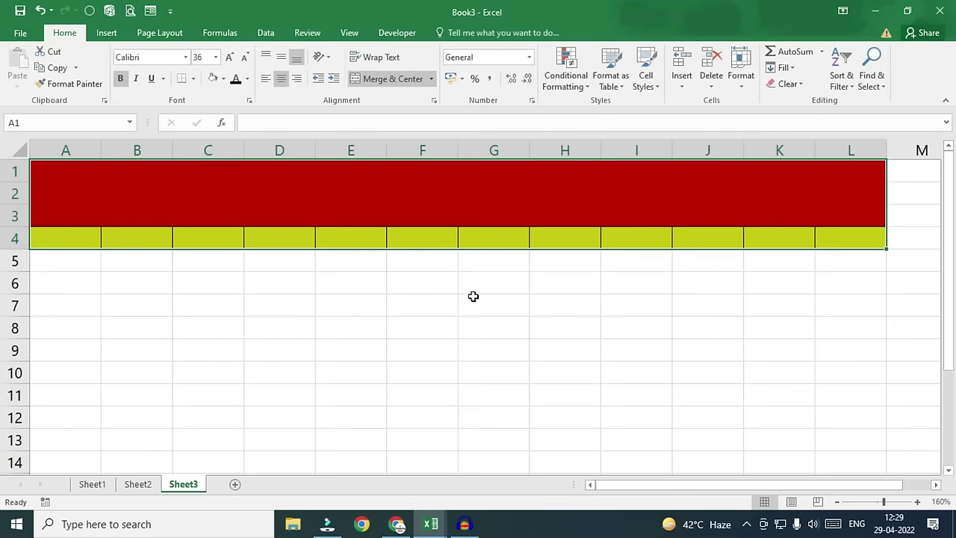
# Step: Enter a sample person's name in the merged title cell A1 of Sheet3 and switch to Sheet1
pyautogui.click(470, 327)
pyautogui.click(388, 190)
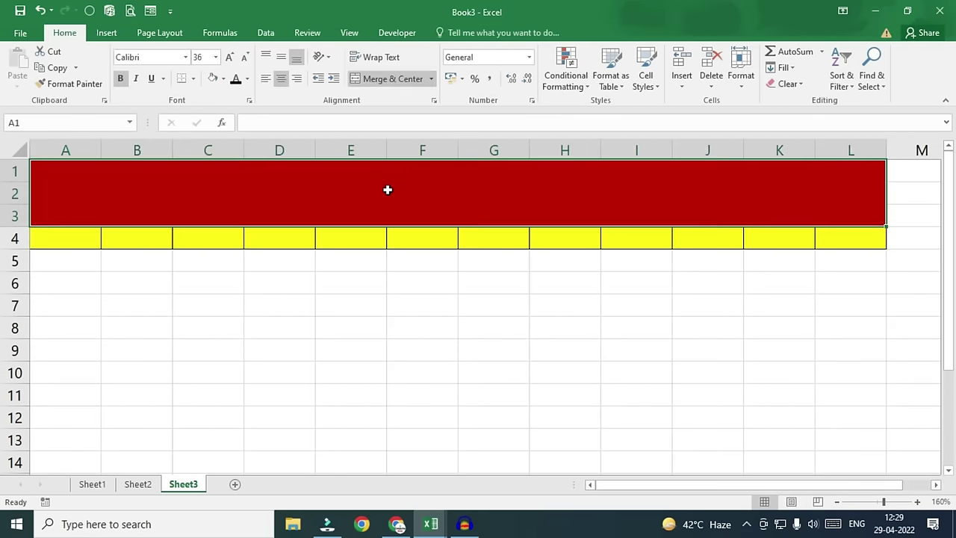
pyautogui.write('rahul')
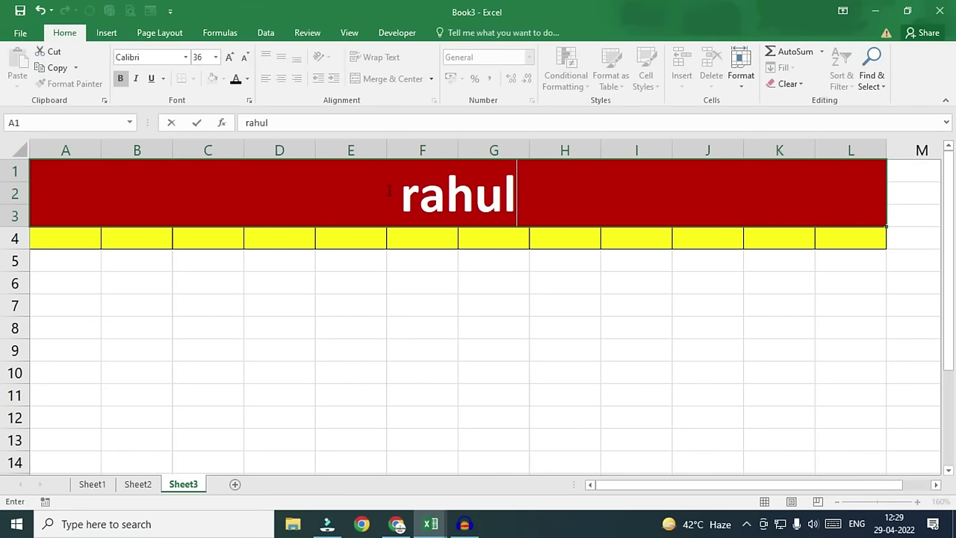
pyautogui.click(423, 329)
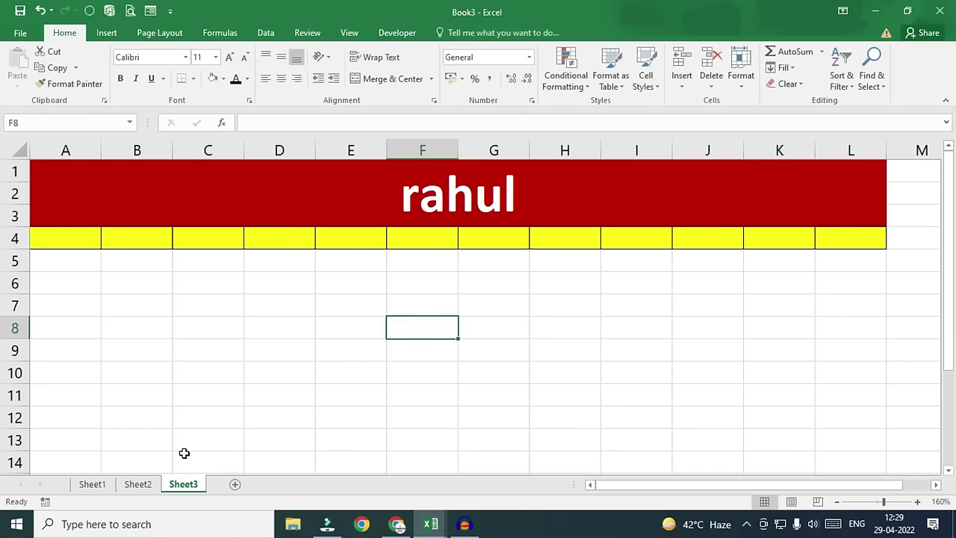
pyautogui.click(90, 484)
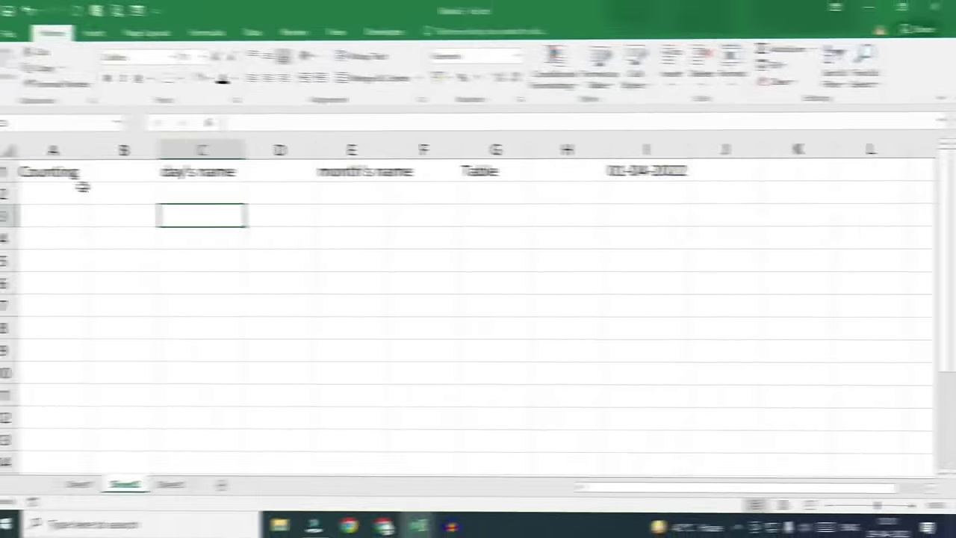
# Step: Enter 1 in cell A2 under the Counting heading on Sheet2 as the series start
pyautogui.click(783, 67)
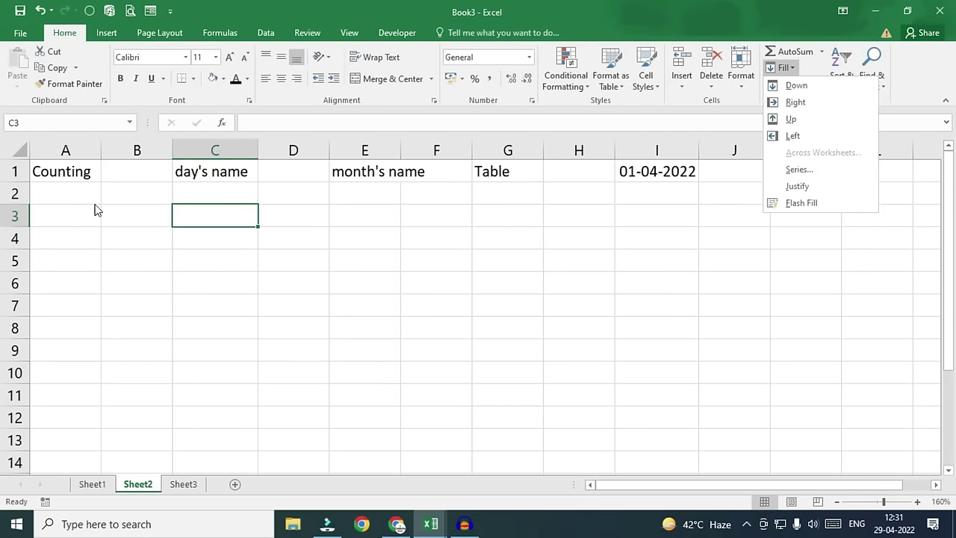
pyautogui.click(56, 195)
pyautogui.click(56, 195)
pyautogui.write('1')
pyautogui.press('Return')
pyautogui.click(64, 192)
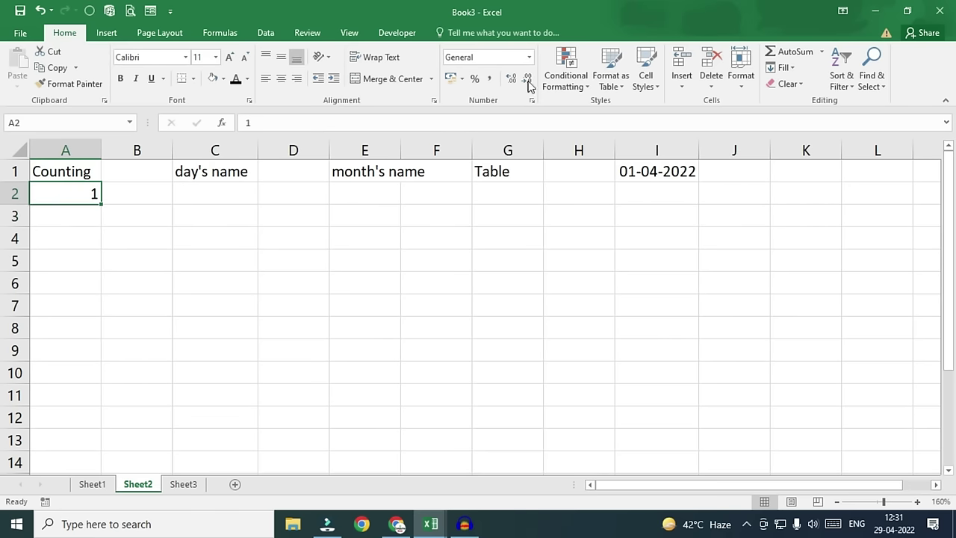
# Step: Fill a linear series down the column from A2 with step value 1 and stop value 100, and review it
pyautogui.click(782, 67)
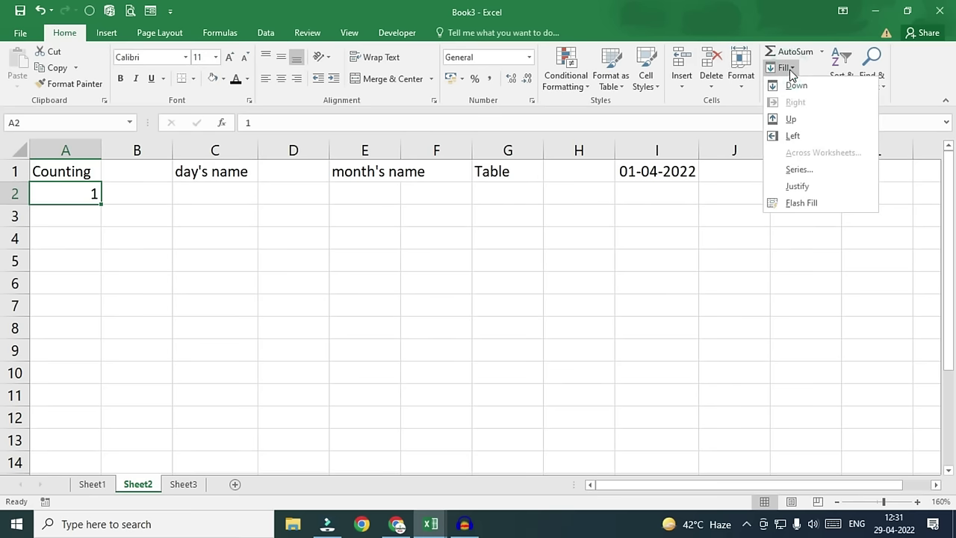
pyautogui.click(801, 169)
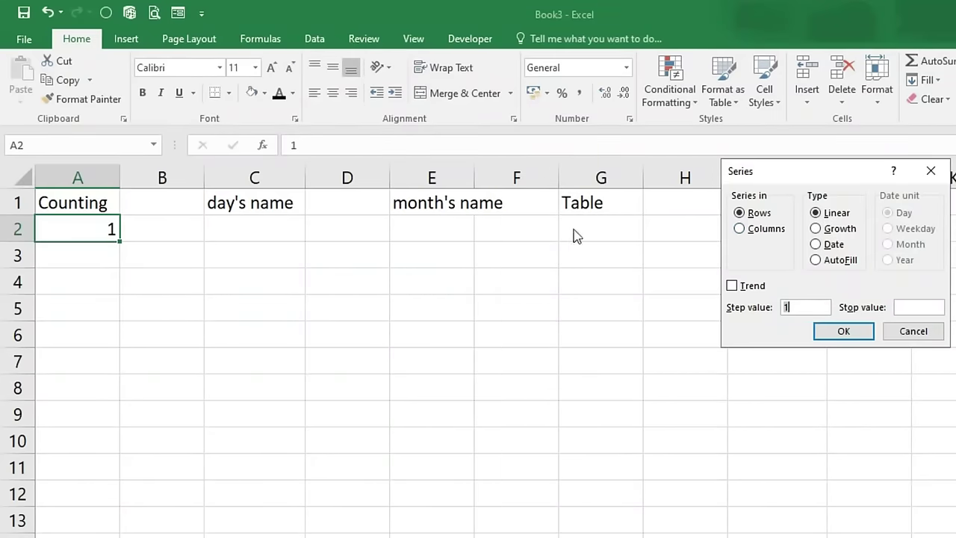
pyautogui.click(755, 229)
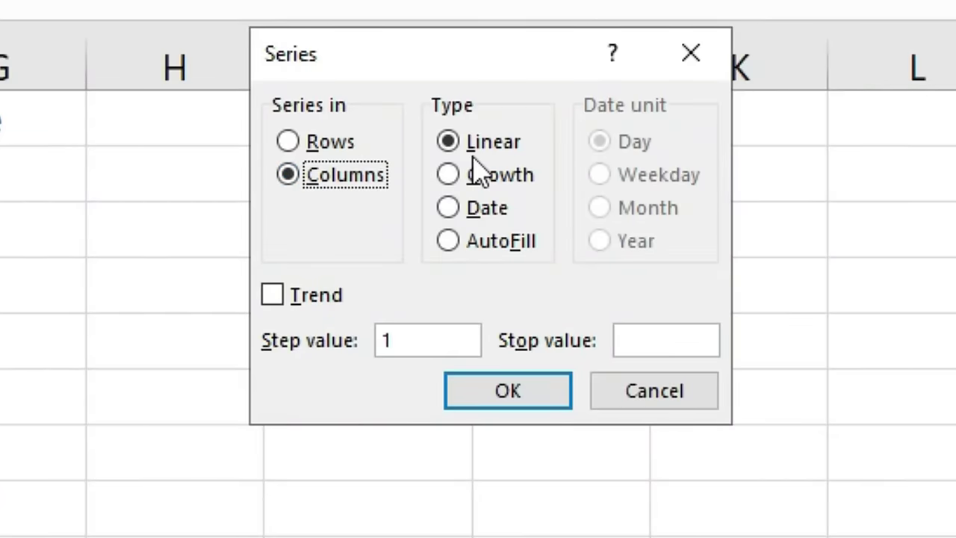
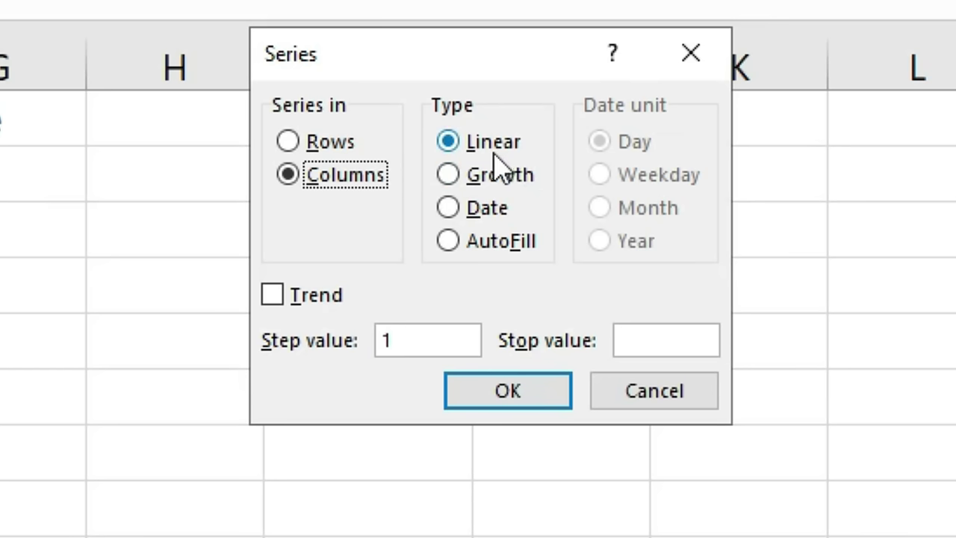
pyautogui.click(381, 348)
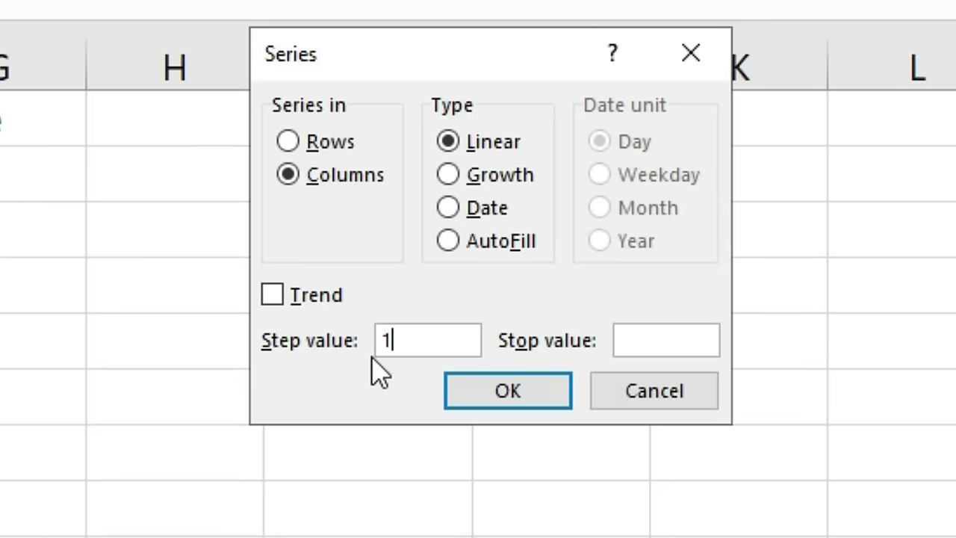
pyautogui.click(683, 346)
pyautogui.write('100')
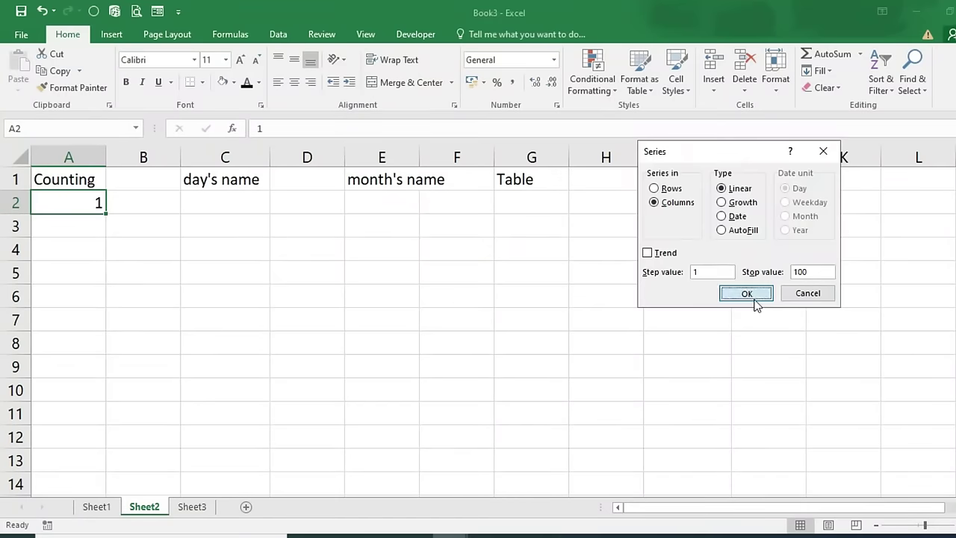
pyautogui.click(549, 394)
pyautogui.scroll(-20, 107, 397)
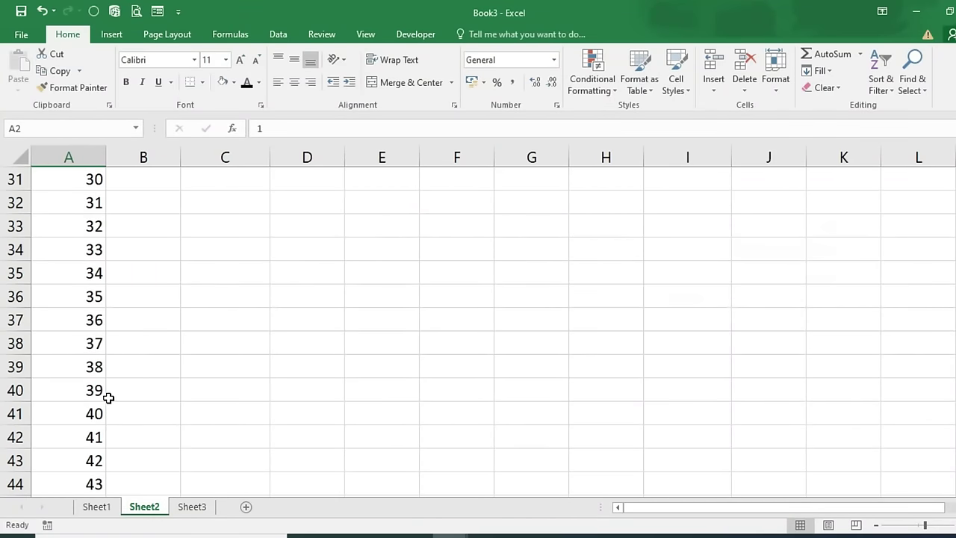
pyautogui.scroll(20, 606, 431)
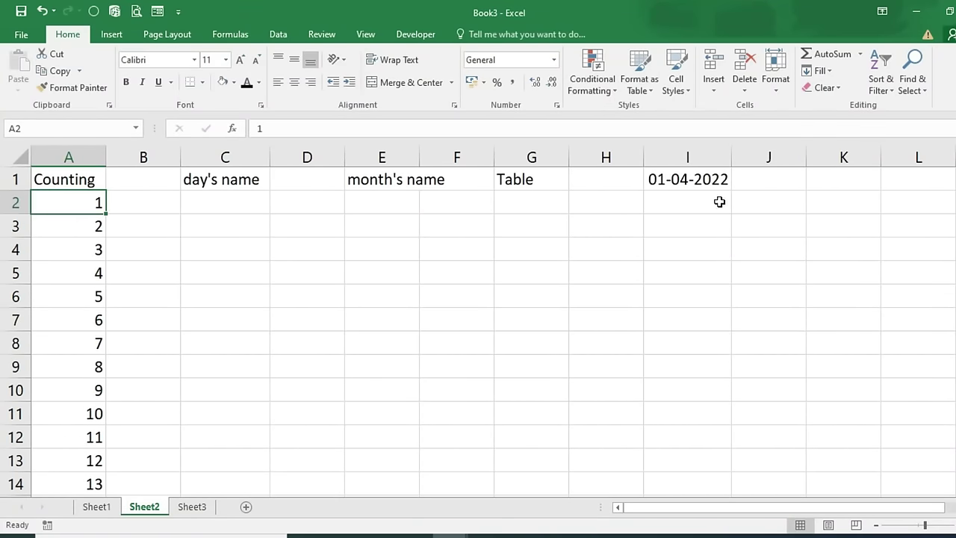
# Step: Enter 8 in cell G2 under the Table heading and select that cell
pyautogui.click(516, 200)
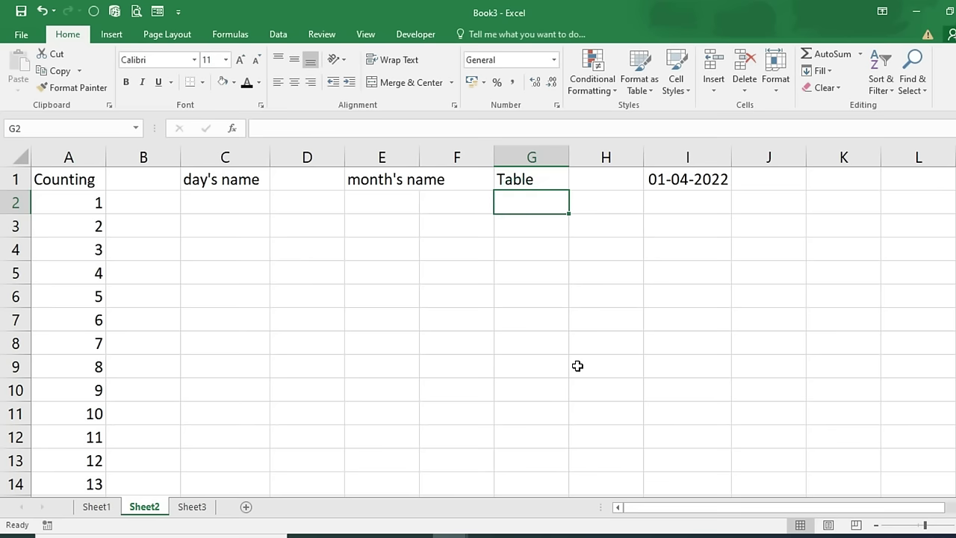
pyautogui.write('8')
pyautogui.press('Return')
pyautogui.click(543, 207)
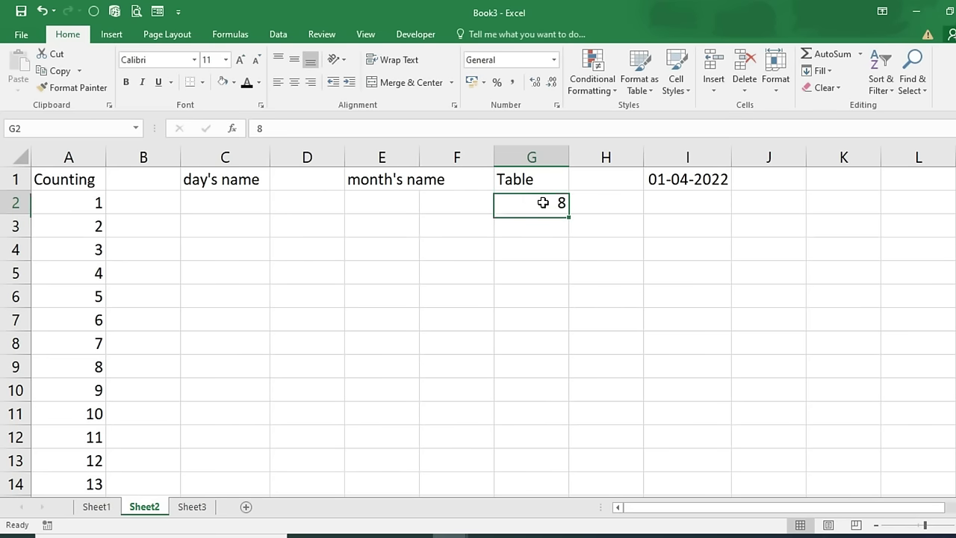
# Step: Fill a linear series down the column from G2 with step value 8 and stop value 80
pyautogui.click(822, 71)
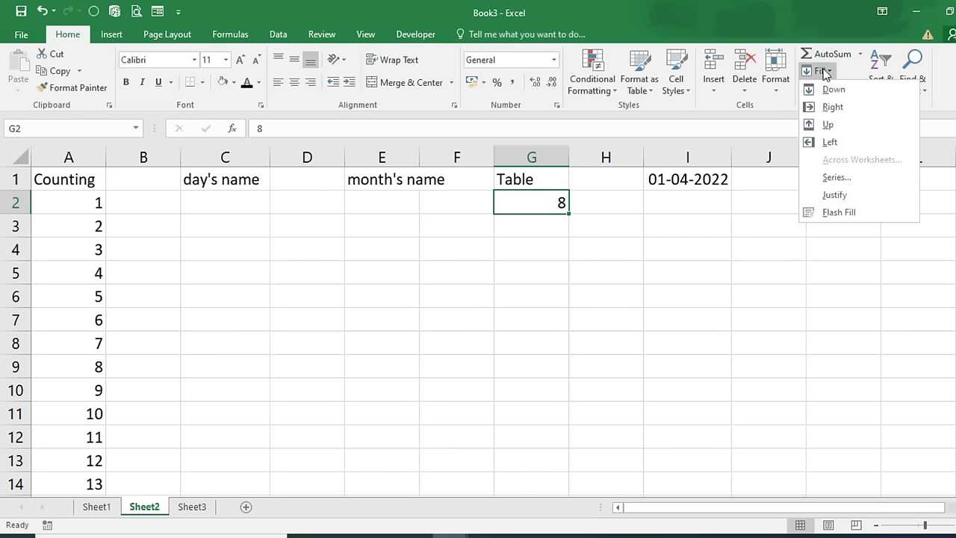
pyautogui.click(836, 176)
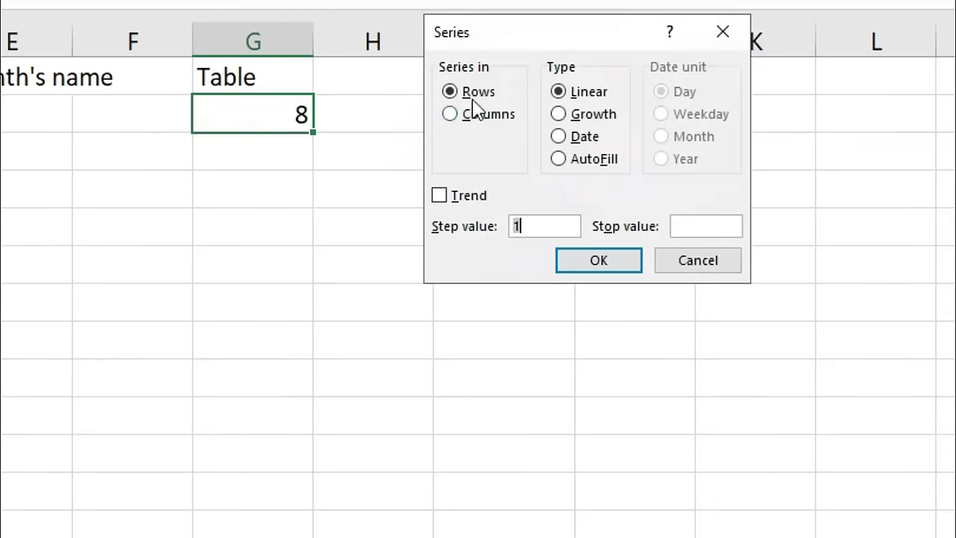
pyautogui.click(456, 114)
pyautogui.doubleClick(521, 226)
pyautogui.click(696, 225)
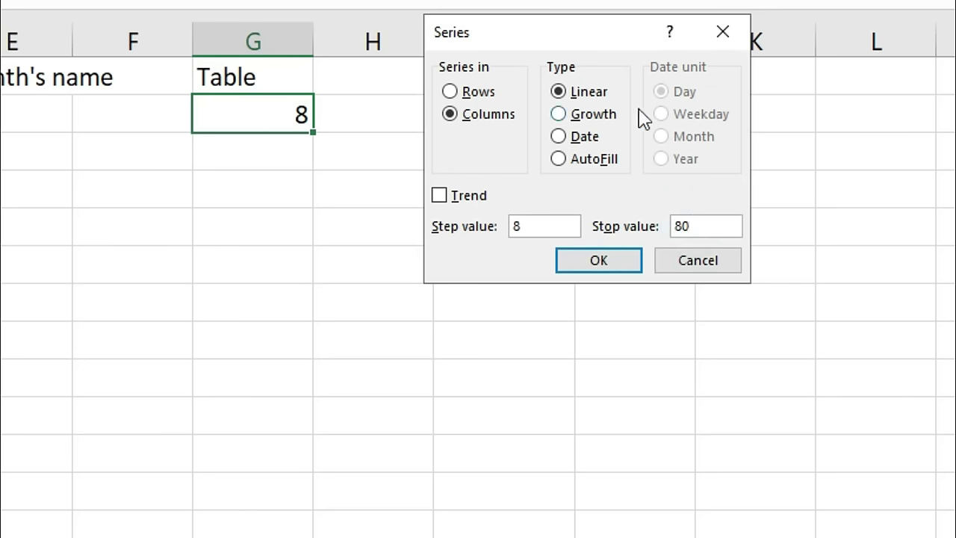
pyautogui.click(514, 225)
pyautogui.click(607, 269)
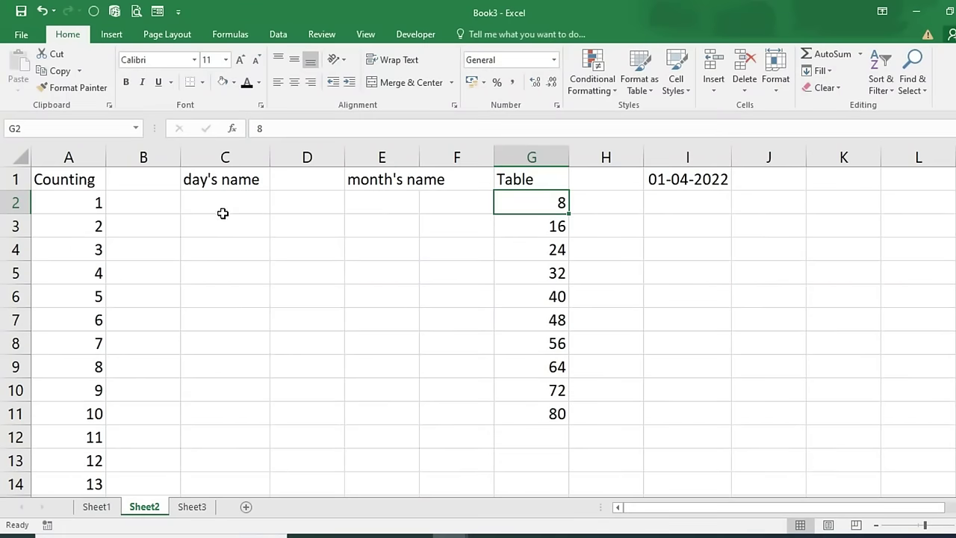
# Step: Enter Sunday in cell C2 under the day's name heading
pyautogui.click(221, 210)
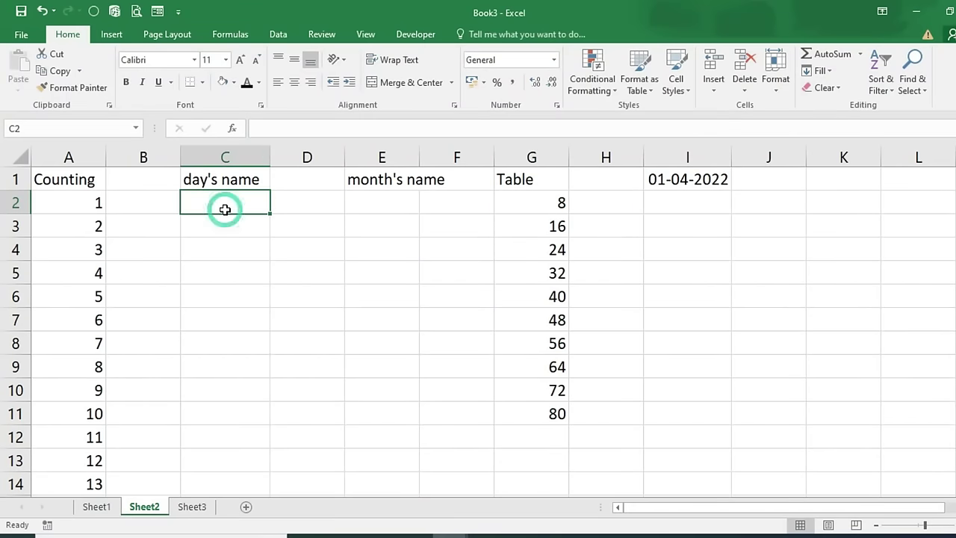
pyautogui.write('Sunday')
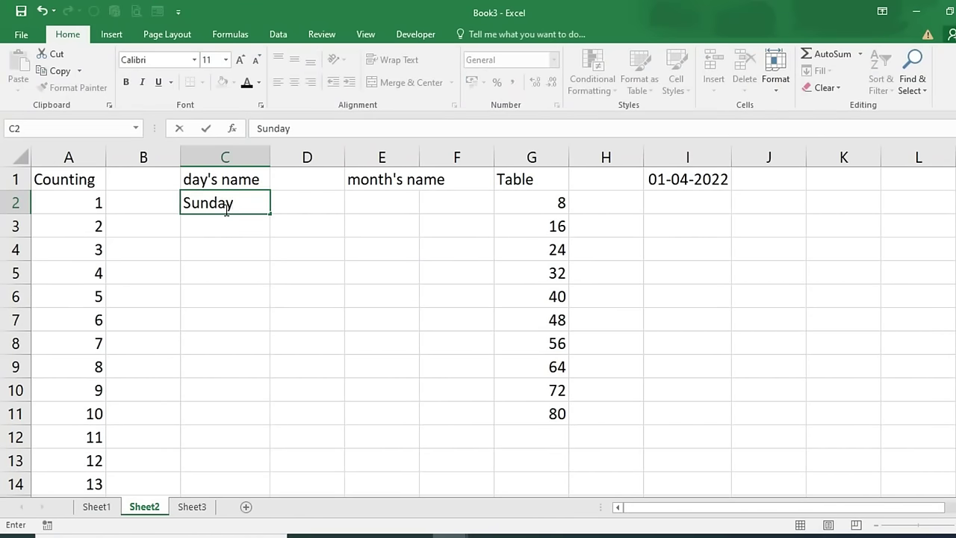
pyautogui.click(252, 269)
# Step: Fill cells C2:C8 down from Sunday with an AutoFill series of weekday names
pyautogui.moveTo(225, 206); pyautogui.dragTo(236, 340)
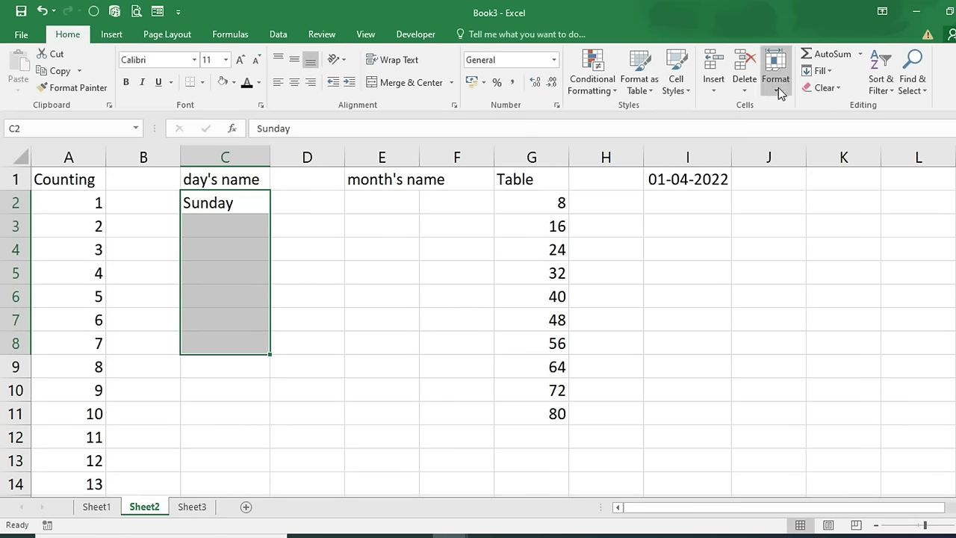
pyautogui.click(829, 72)
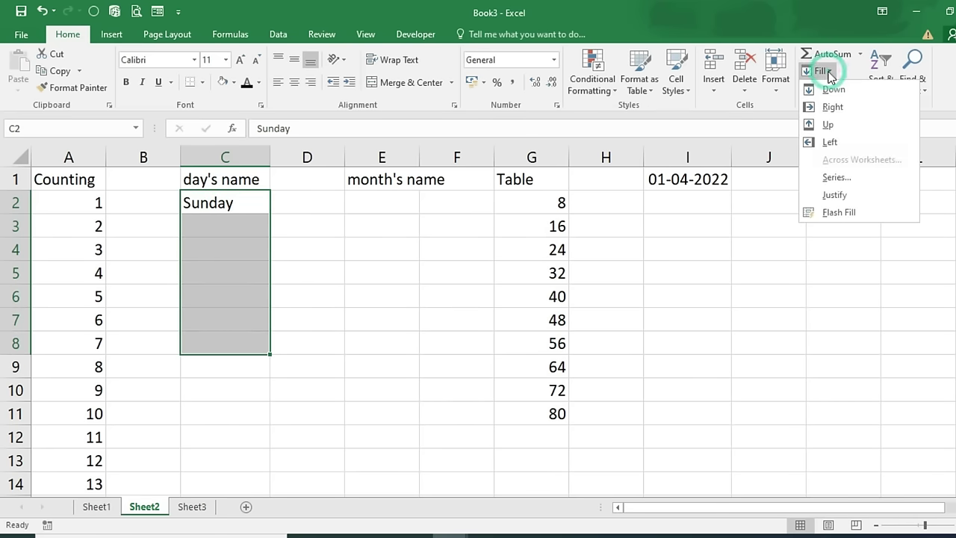
pyautogui.click(830, 180)
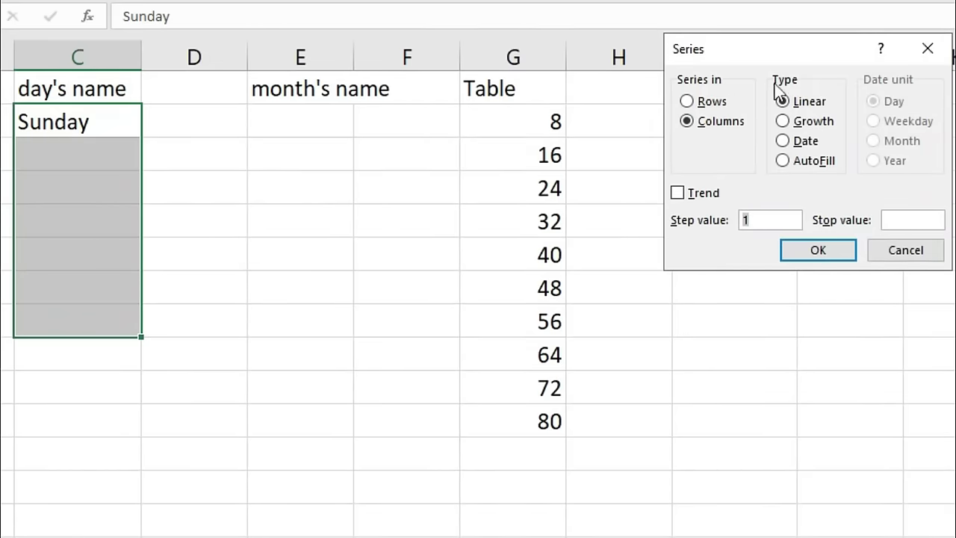
pyautogui.click(783, 161)
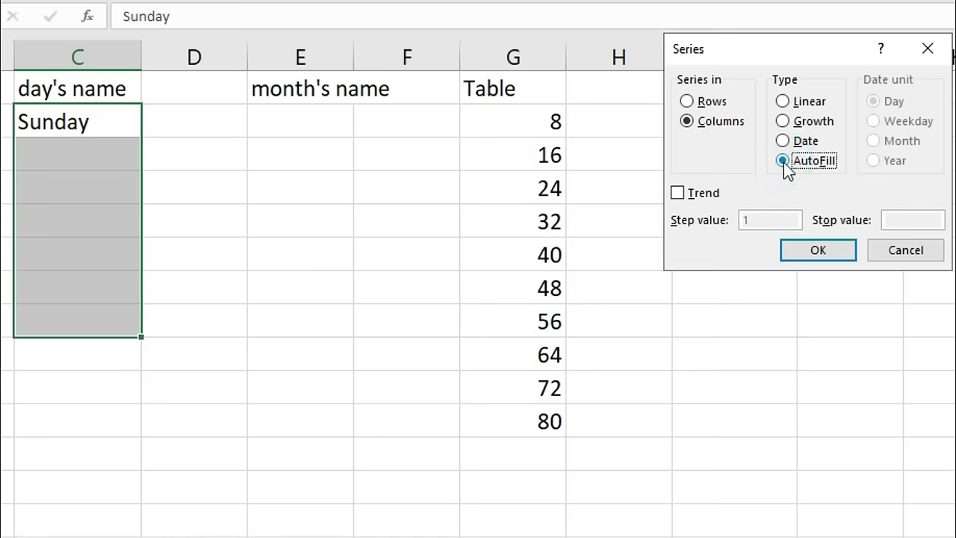
pyautogui.click(803, 249)
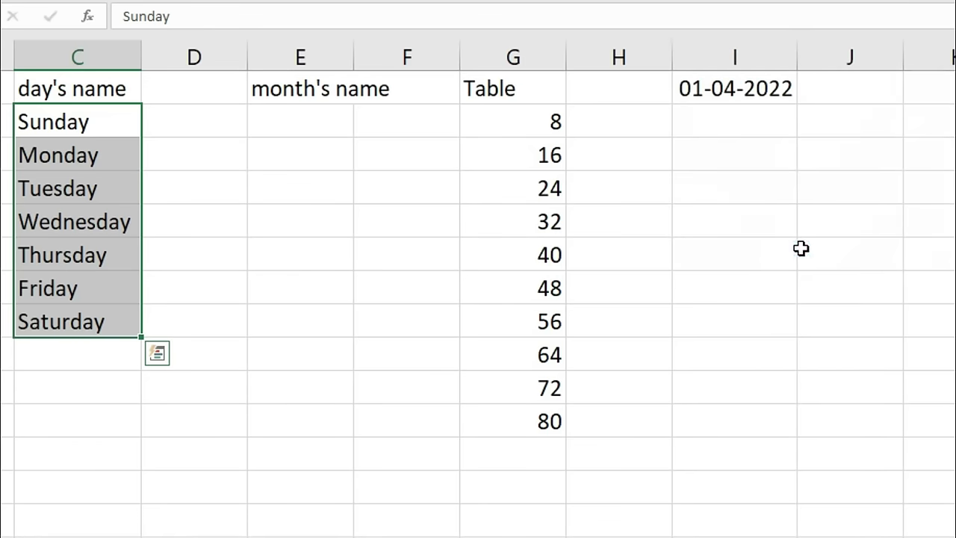
# Step: Widen column E to fit its month's name heading and enter January in cell E2
pyautogui.click(284, 126)
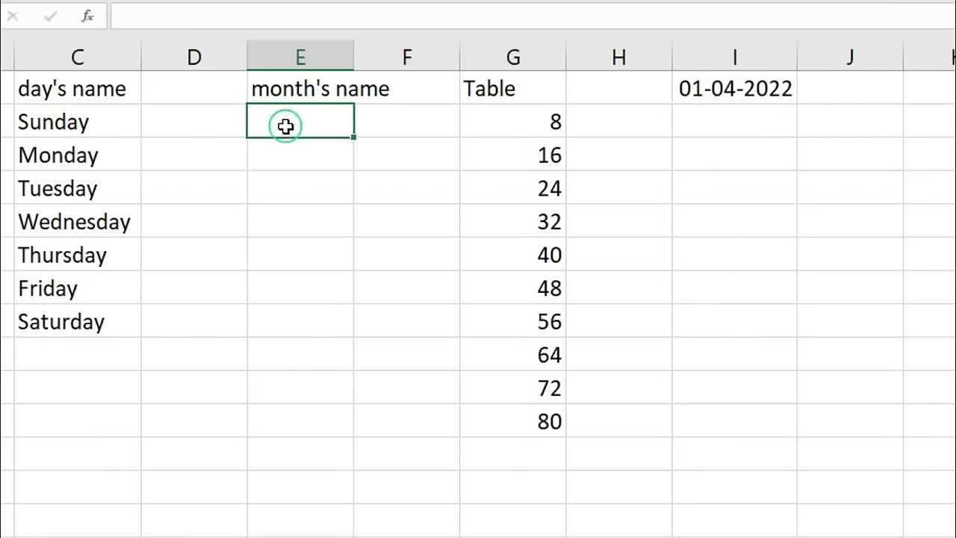
pyautogui.moveTo(348, 49); pyautogui.dragTo(408, 50)
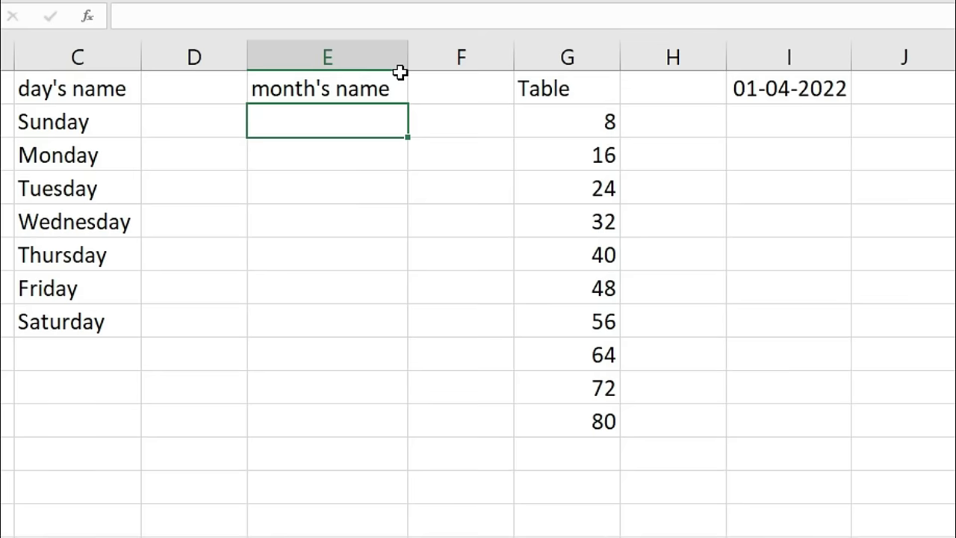
pyautogui.write('January')
pyautogui.press('Return')
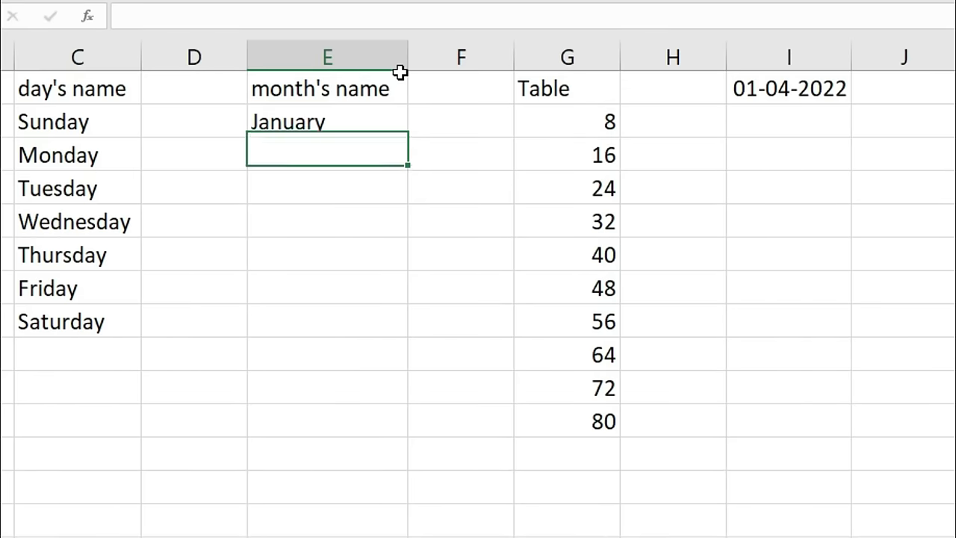
# Step: Fill cells E2:E12 down from January with an AutoFill series of month names
pyautogui.moveTo(364, 121); pyautogui.dragTo(321, 444)
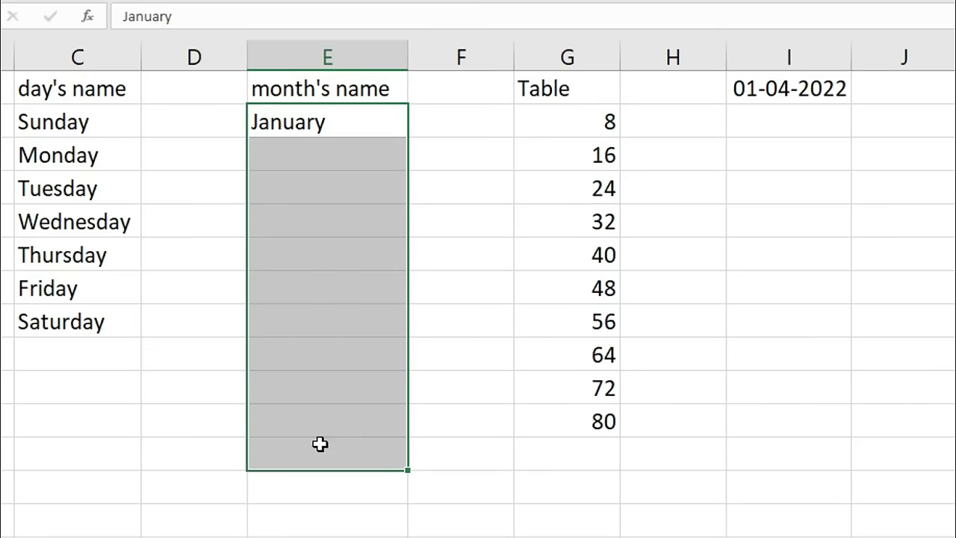
pyautogui.click(943, 1)
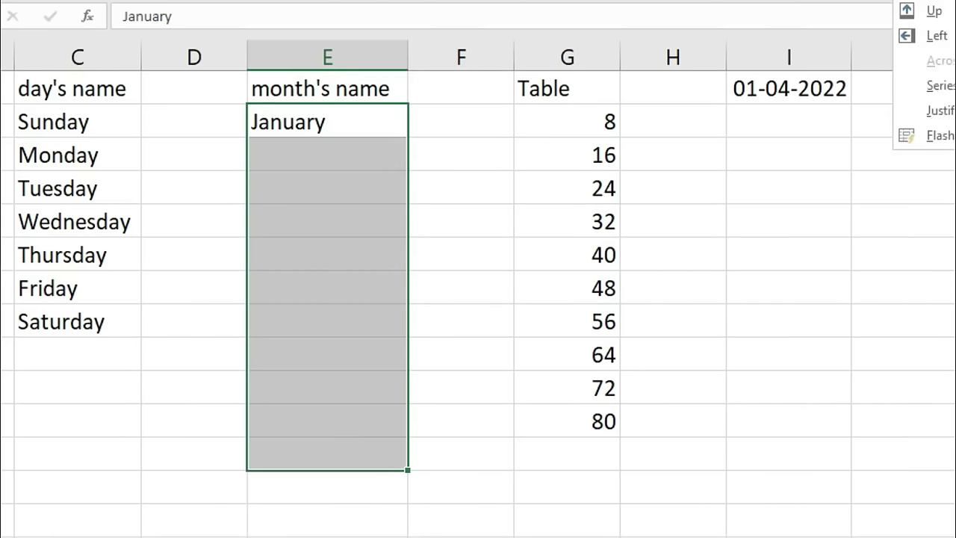
pyautogui.click(943, 88)
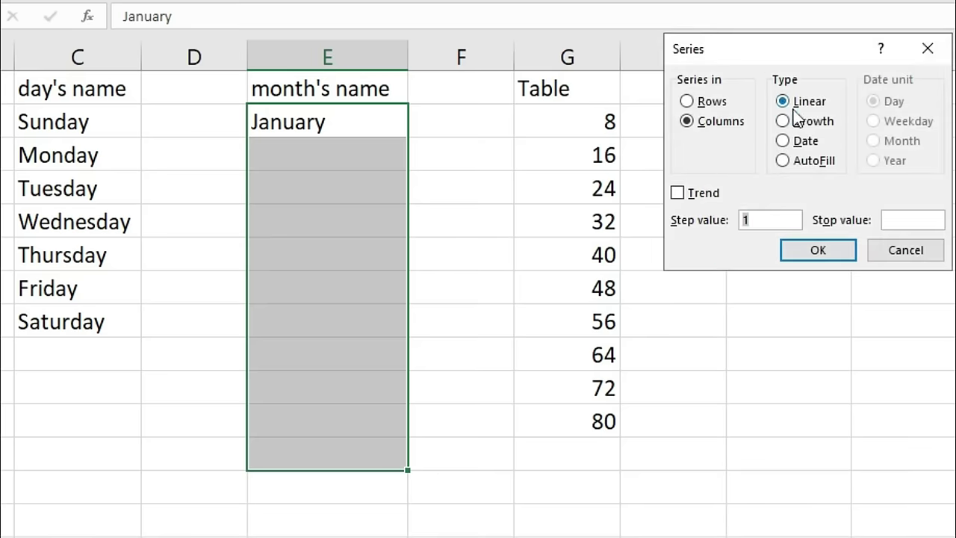
pyautogui.click(790, 166)
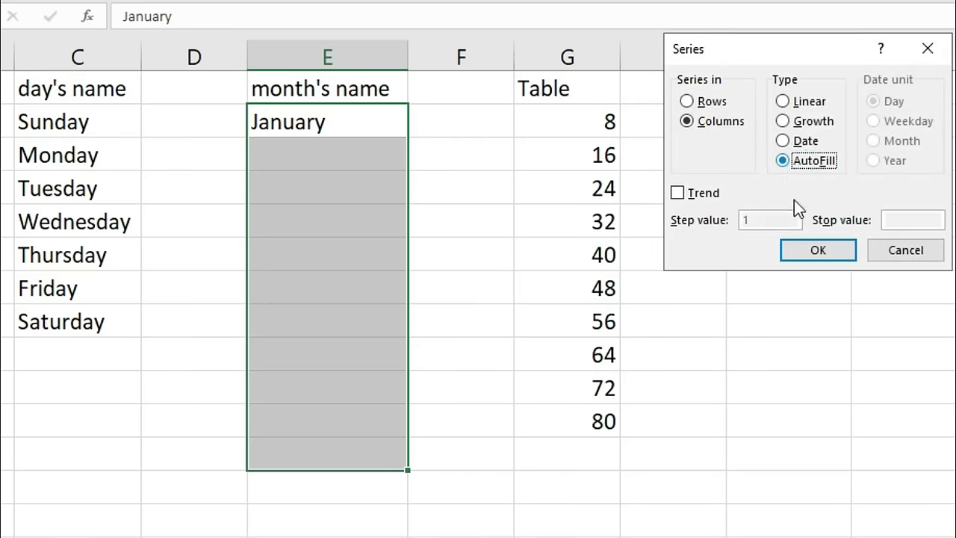
pyautogui.click(817, 249)
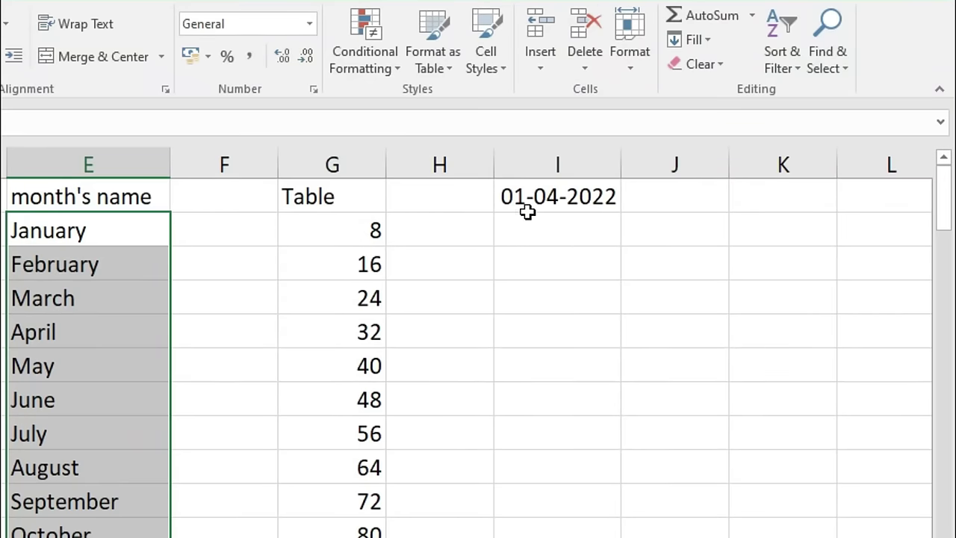
# Step: Fill a date series down the column from I1 by day with step value 1 and stop value 30-04-2022, and review it
pyautogui.click(536, 196)
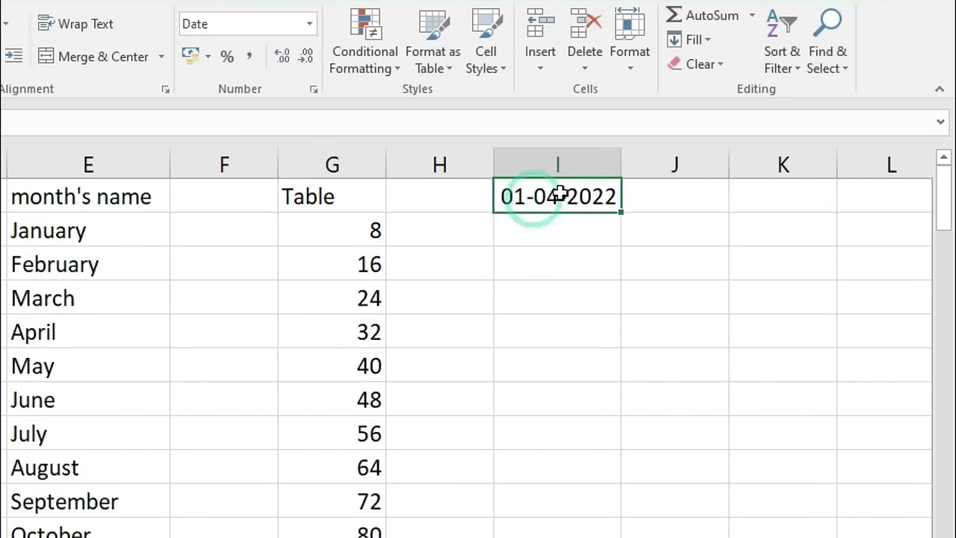
pyautogui.click(681, 43)
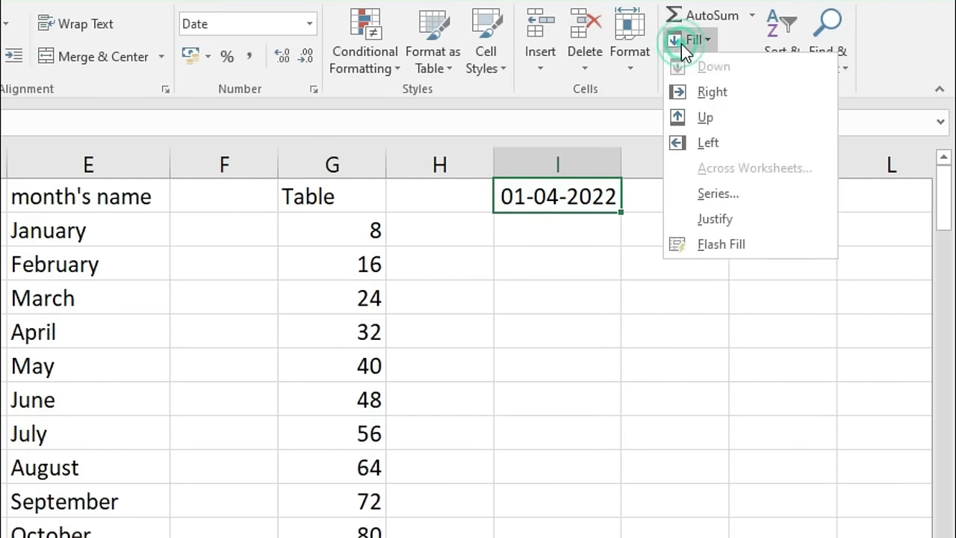
pyautogui.click(704, 191)
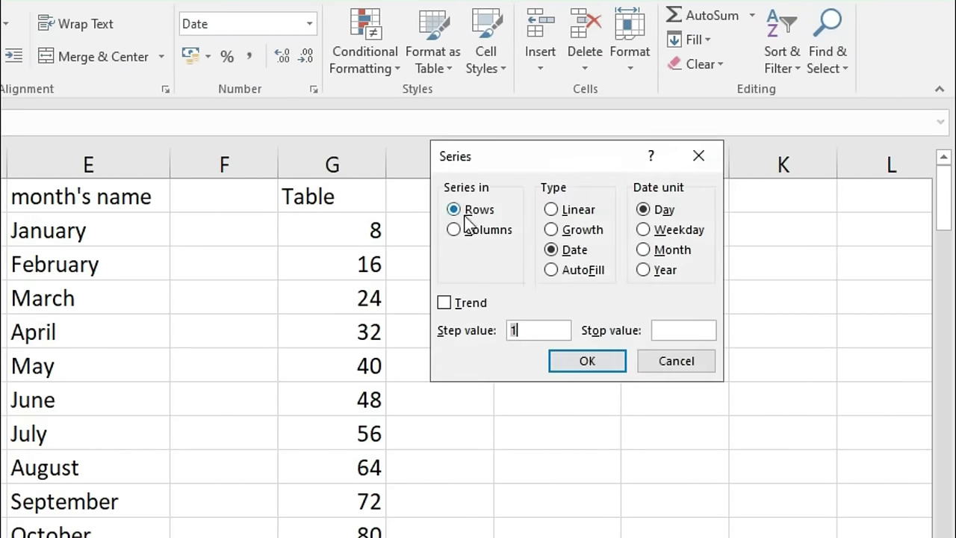
pyautogui.click(454, 232)
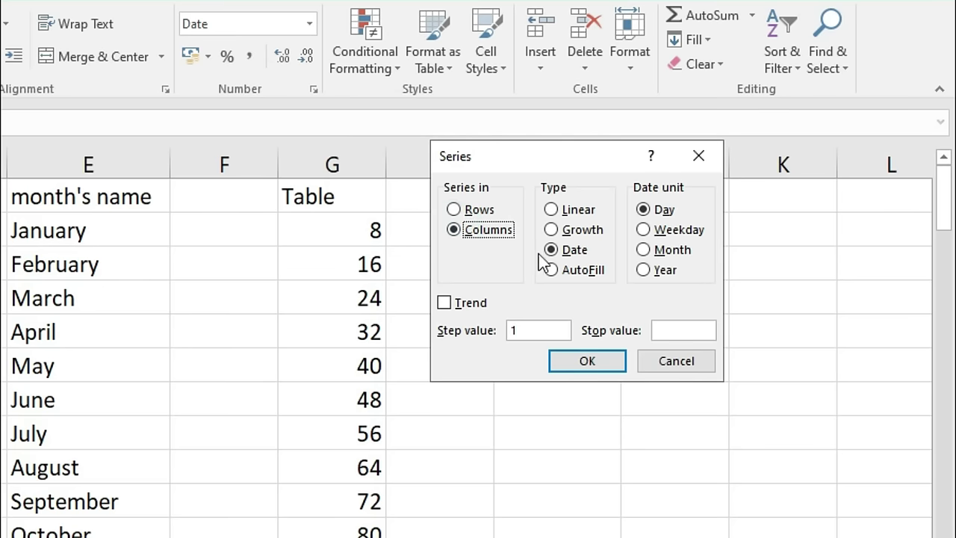
pyautogui.moveTo(546, 158); pyautogui.dragTo(287, 144)
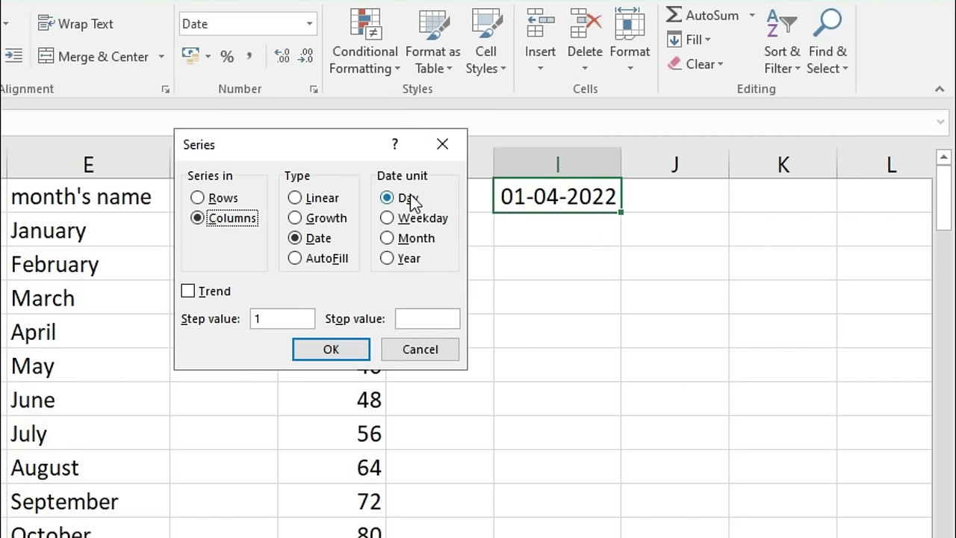
pyautogui.click(405, 319)
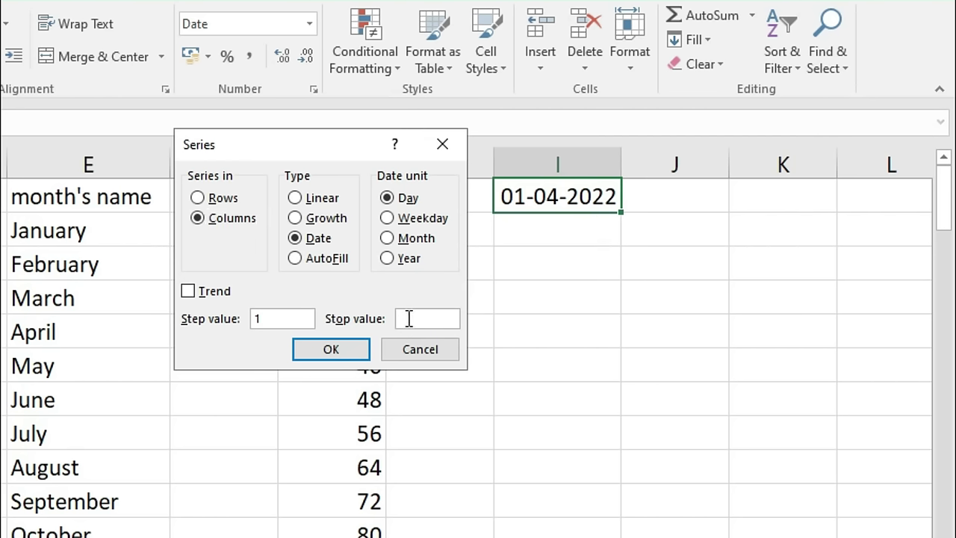
pyautogui.write('30')
pyautogui.write('-04-2022')
pyautogui.click(334, 353)
pyautogui.scroll(-4, 762, 354)
pyautogui.scroll(-3, 747, 388)
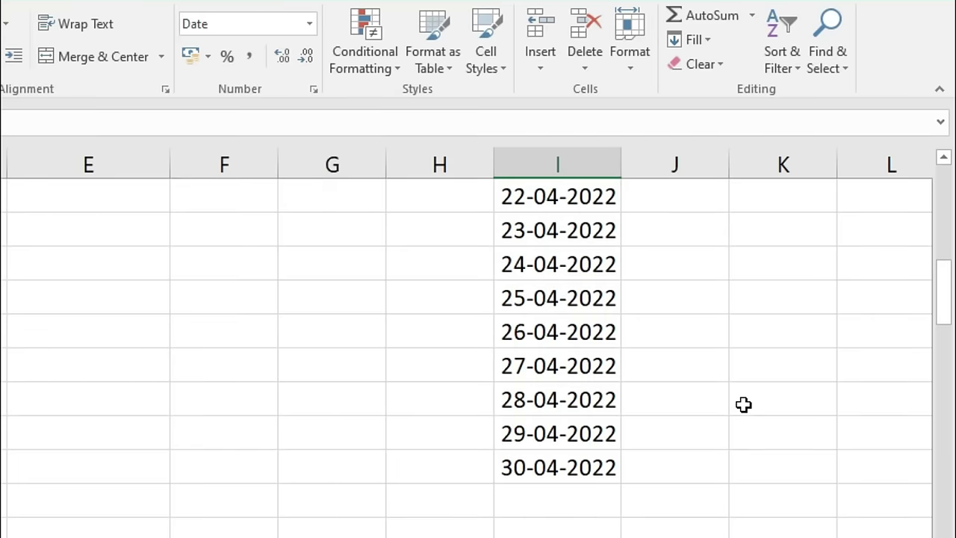
pyautogui.scroll(5, 623, 501)
pyautogui.scroll(2, 561, 515)
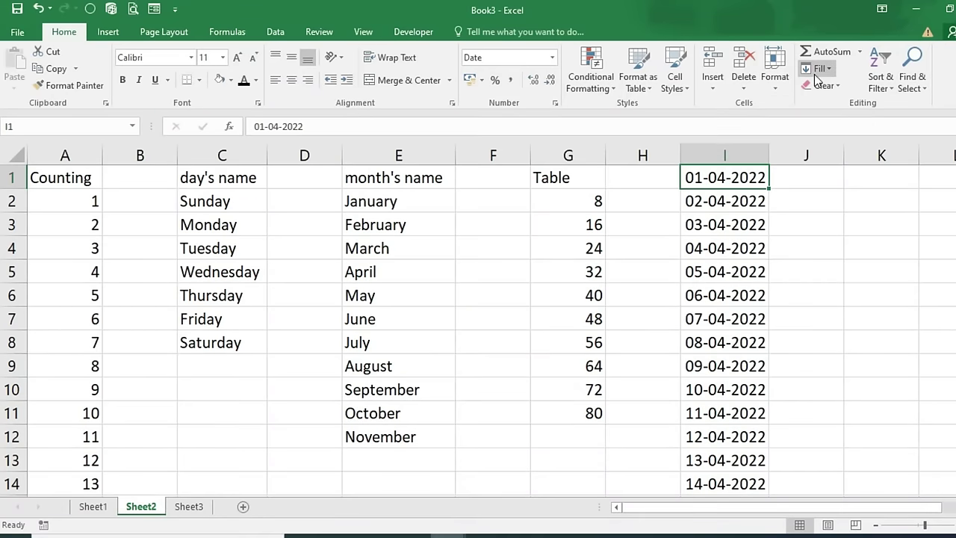
# Step: Enter a person's full name in cell B2 of Sheet3
pyautogui.click(692, 40)
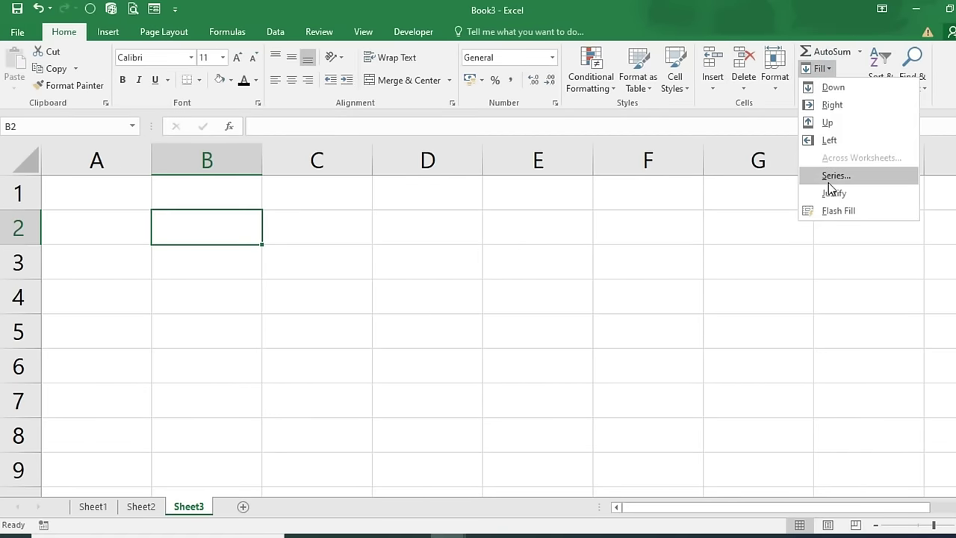
pyautogui.click(269, 290)
pyautogui.write('Rajendra KUmar')
pyautogui.press('BackSpace')
pyautogui.press('BackSpace')
pyautogui.press('BackSpace')
pyautogui.press('BackSpace')
pyautogui.write('umar')
pyautogui.press('Return')
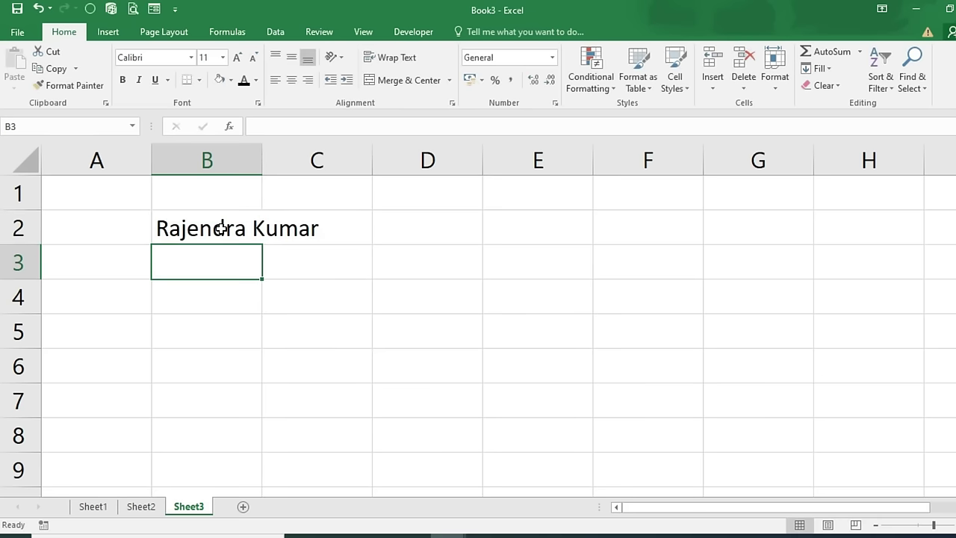
# Step: Justify the full name in B2 with the Fill command, letting the text extend into the cell below, and check B2:B3
pyautogui.click(222, 228)
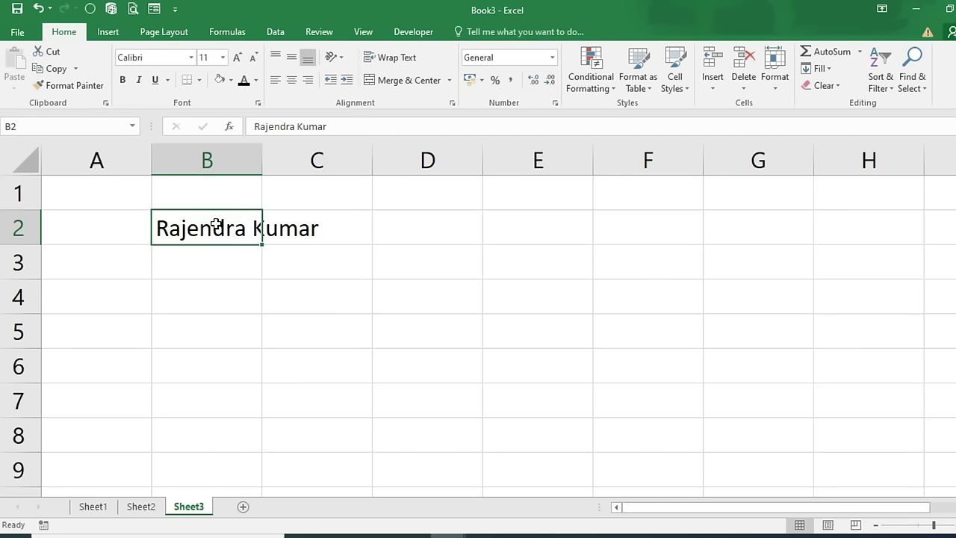
pyautogui.click(818, 68)
pyautogui.click(831, 195)
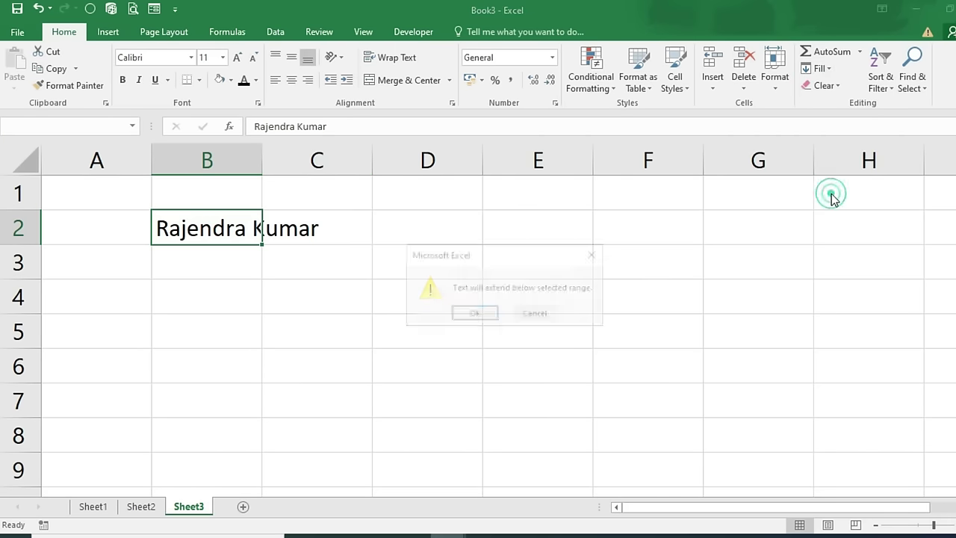
pyautogui.click(482, 314)
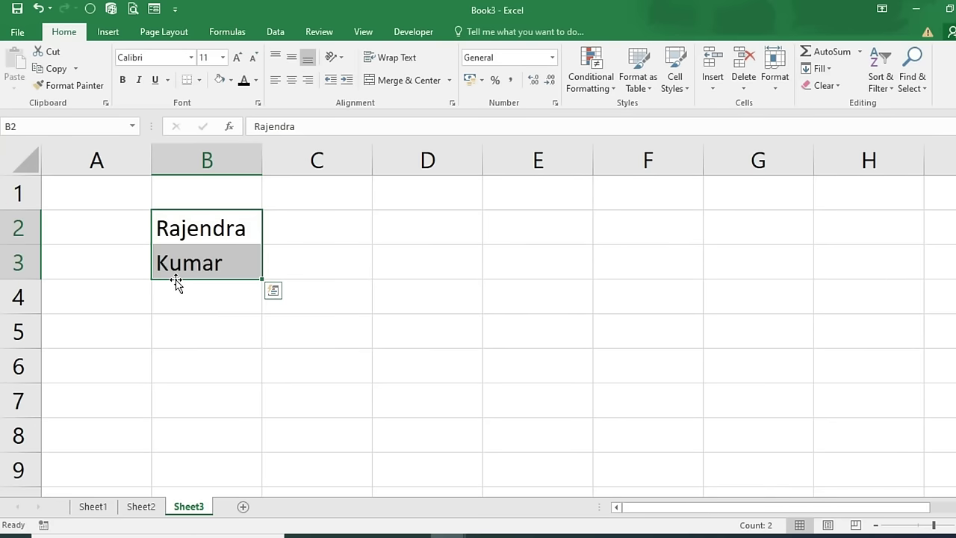
pyautogui.click(177, 292)
pyautogui.click(186, 254)
pyautogui.moveTo(187, 238); pyautogui.dragTo(187, 260)
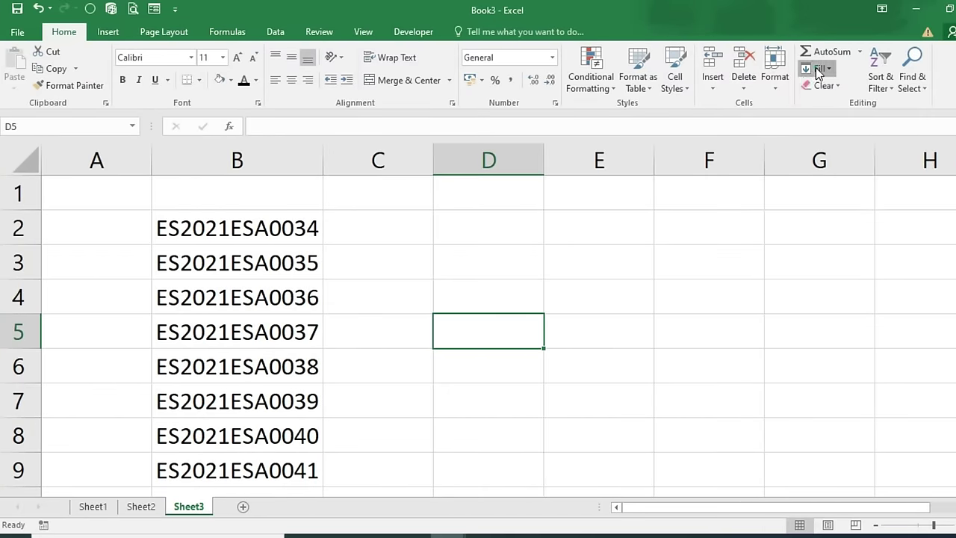
# Step: Review the codes in B2:B9 and enter the last seven characters of the B2 code, starting at ESA, in C2
pyautogui.click(816, 68)
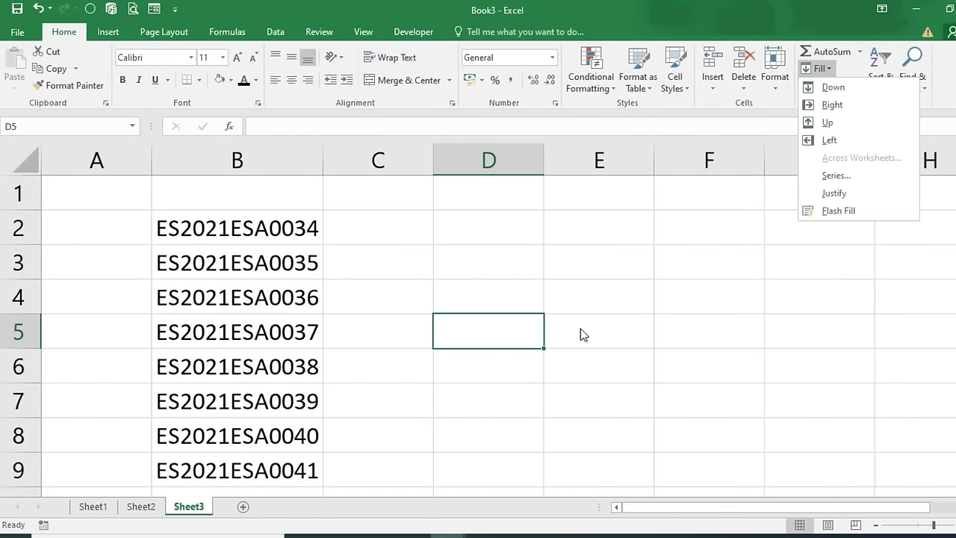
pyautogui.click(559, 379)
pyautogui.moveTo(212, 225); pyautogui.dragTo(209, 470)
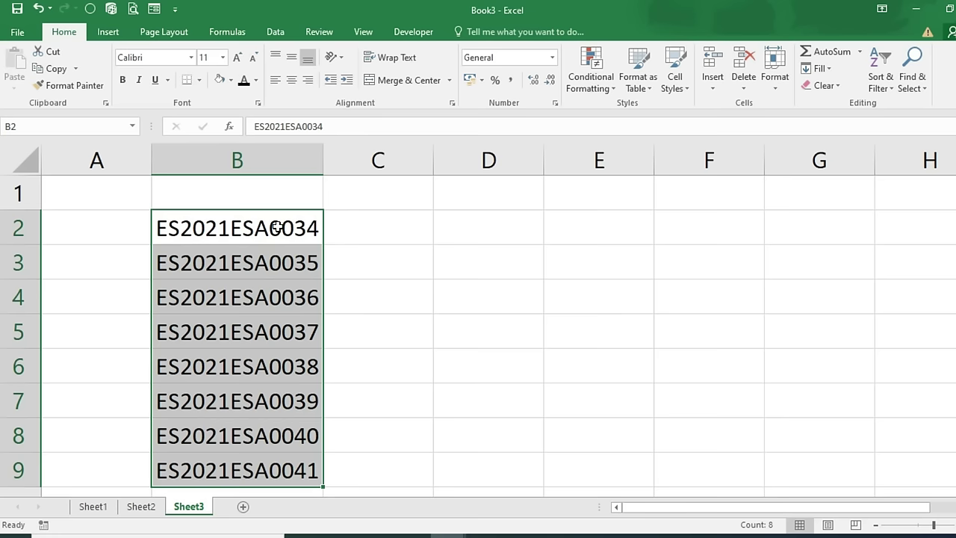
pyautogui.click(230, 229)
pyautogui.doubleClick(231, 228)
pyautogui.moveTo(231, 228); pyautogui.dragTo(323, 228)
pyautogui.click(352, 229)
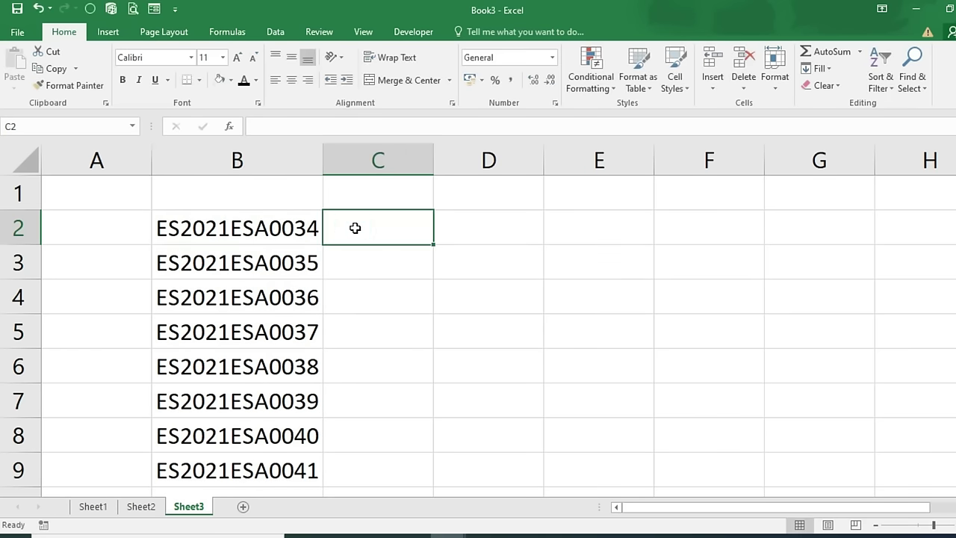
pyautogui.write('ESA0034')
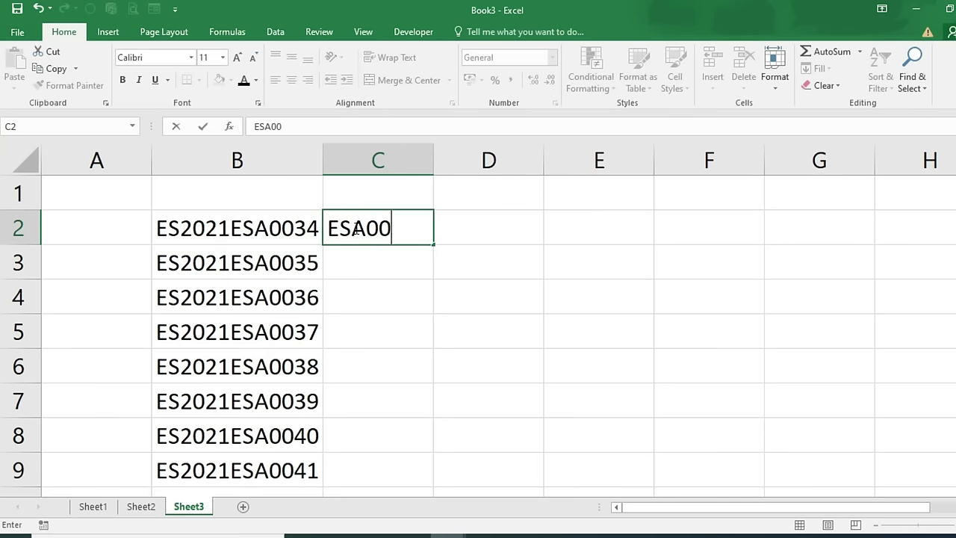
pyautogui.click(416, 305)
# Step: Flash Fill cells C2:C9 from the C2 example to extract the ending of each code in column B
pyautogui.moveTo(419, 226); pyautogui.dragTo(401, 369)
pyautogui.scroll(1, 586, 400)
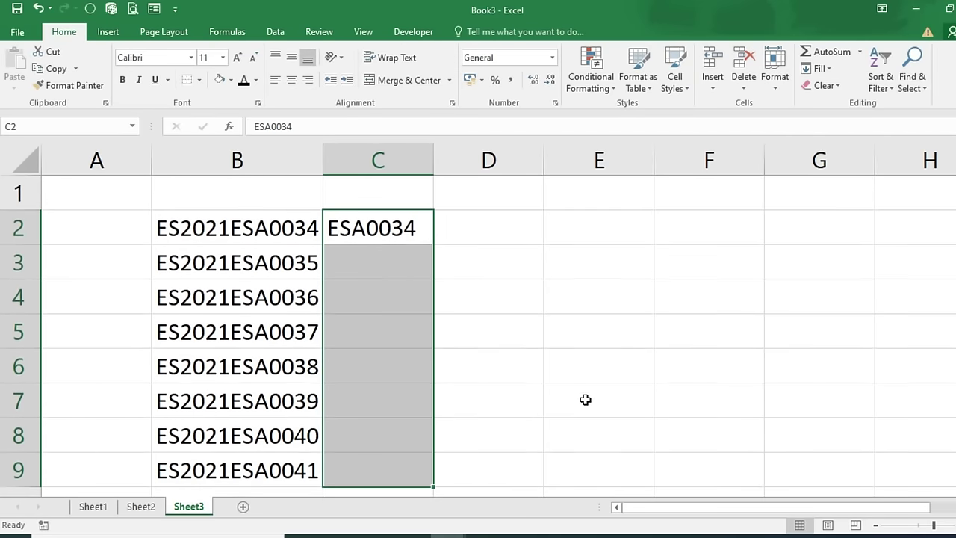
pyautogui.click(819, 68)
pyautogui.click(839, 211)
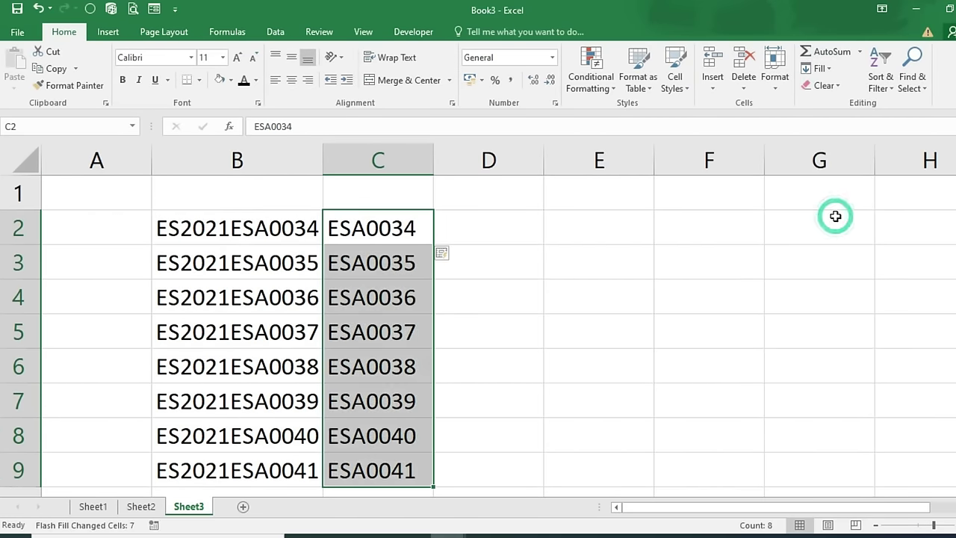
pyautogui.click(612, 387)
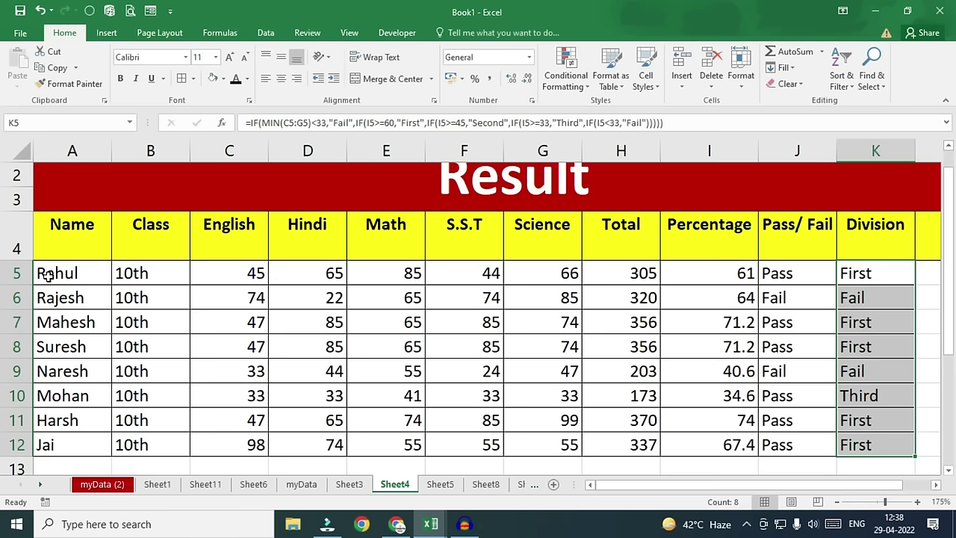
# Step: Add filter controls to the headers of the result table A4:K12 on Sheet4
pyautogui.moveTo(72, 226); pyautogui.dragTo(873, 442)
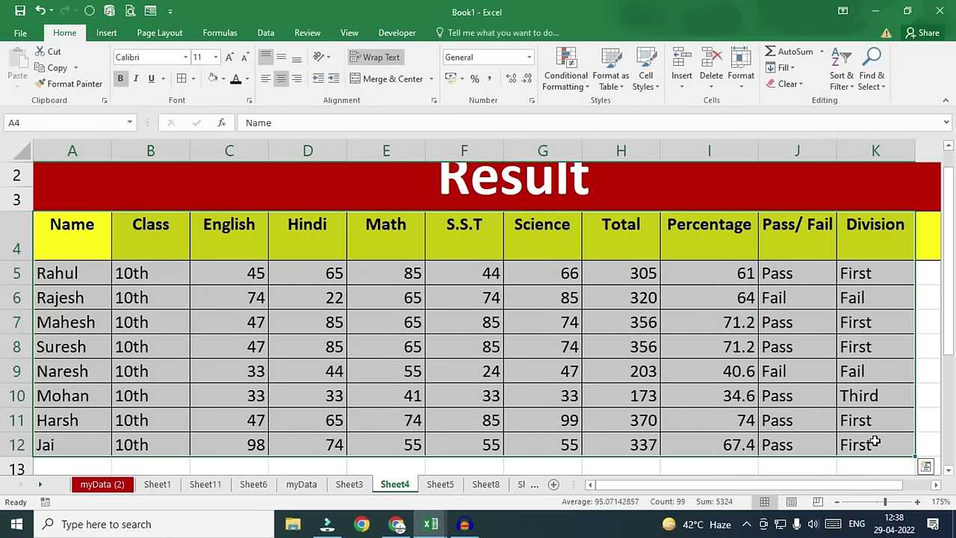
pyautogui.click(843, 81)
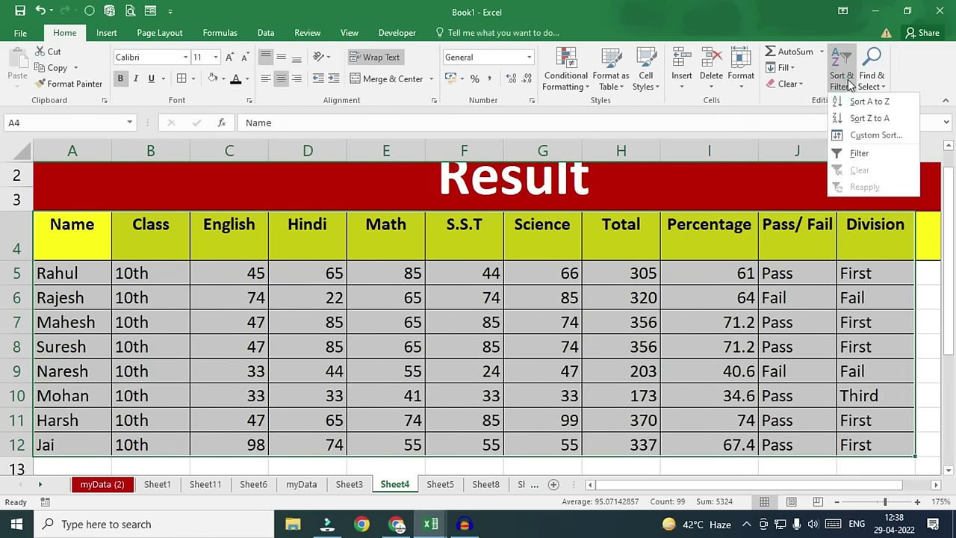
pyautogui.click(860, 153)
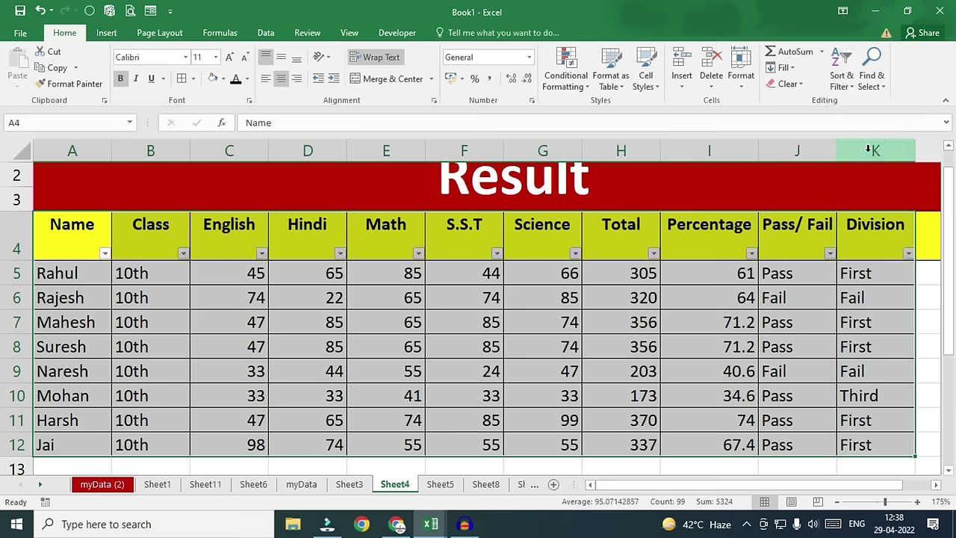
# Step: Filter the Division column to show only the rows marked Fail
pyautogui.click(909, 254)
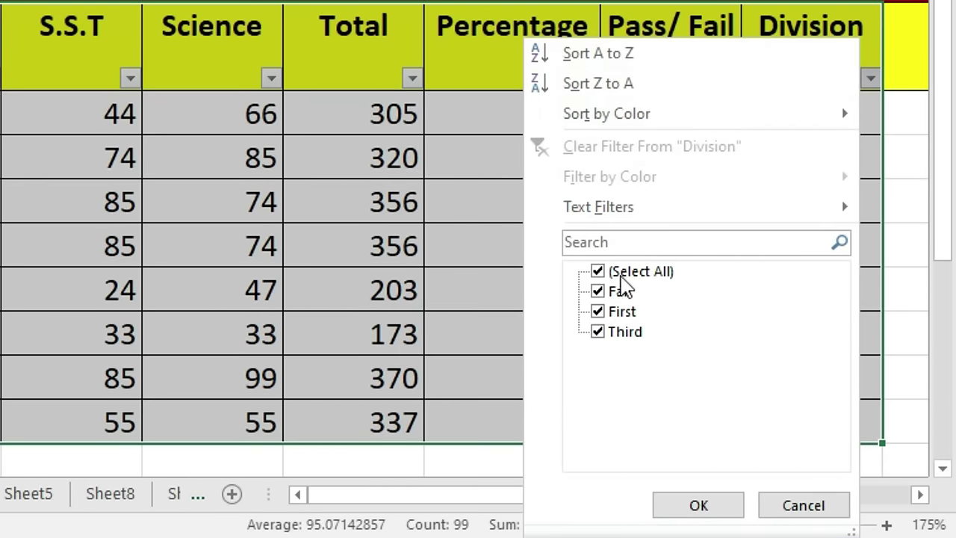
pyautogui.click(632, 275)
pyautogui.click(631, 275)
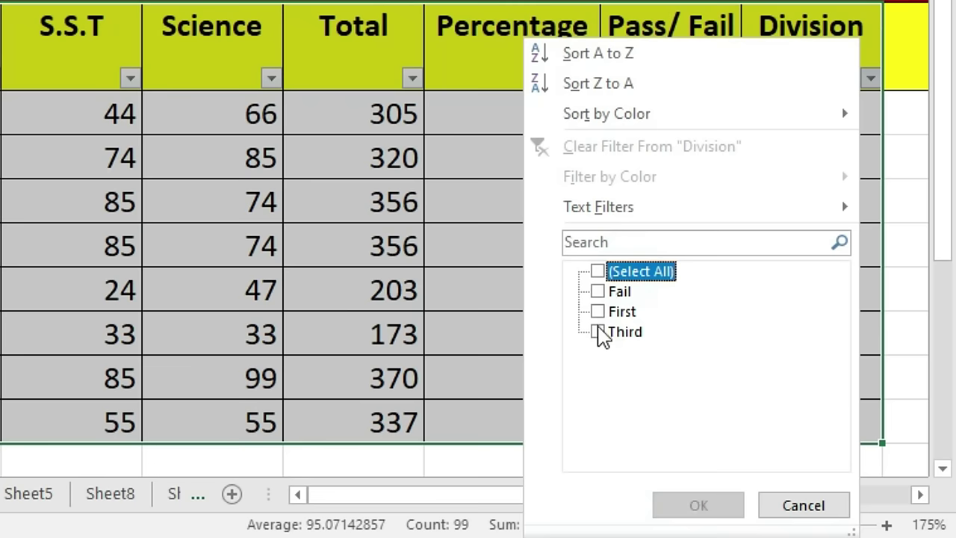
pyautogui.click(598, 292)
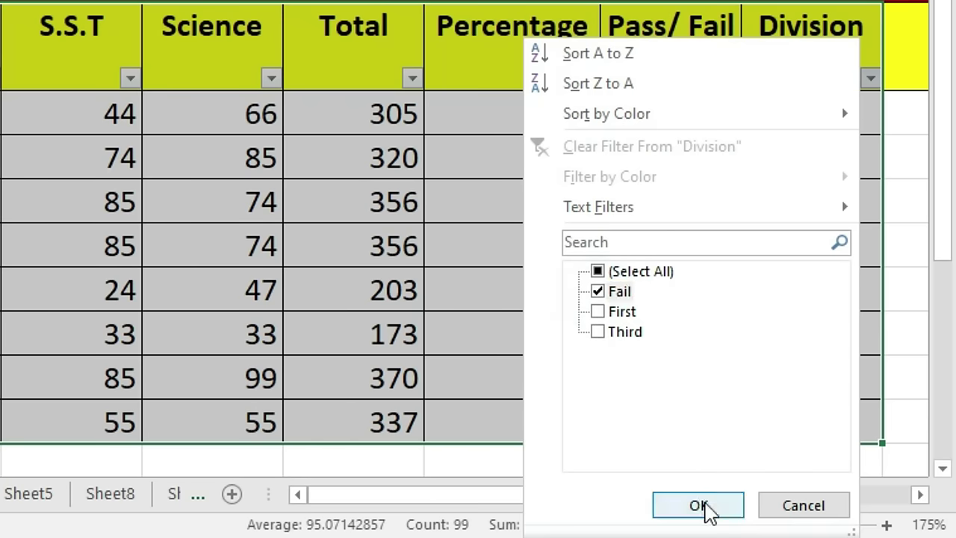
pyautogui.click(705, 507)
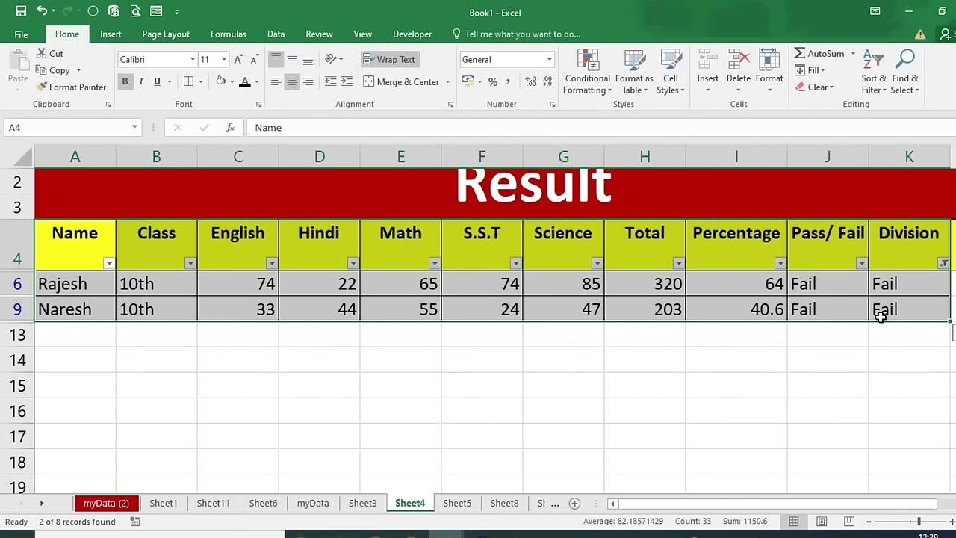
# Step: Change the Division filter to show only First, excluding Fail
pyautogui.click(944, 263)
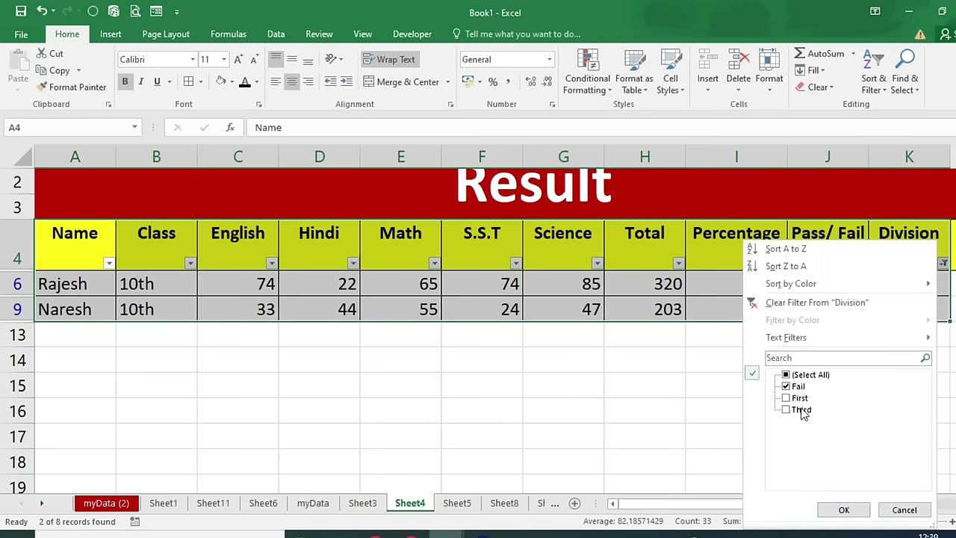
pyautogui.click(787, 398)
pyautogui.click(786, 386)
pyautogui.click(842, 508)
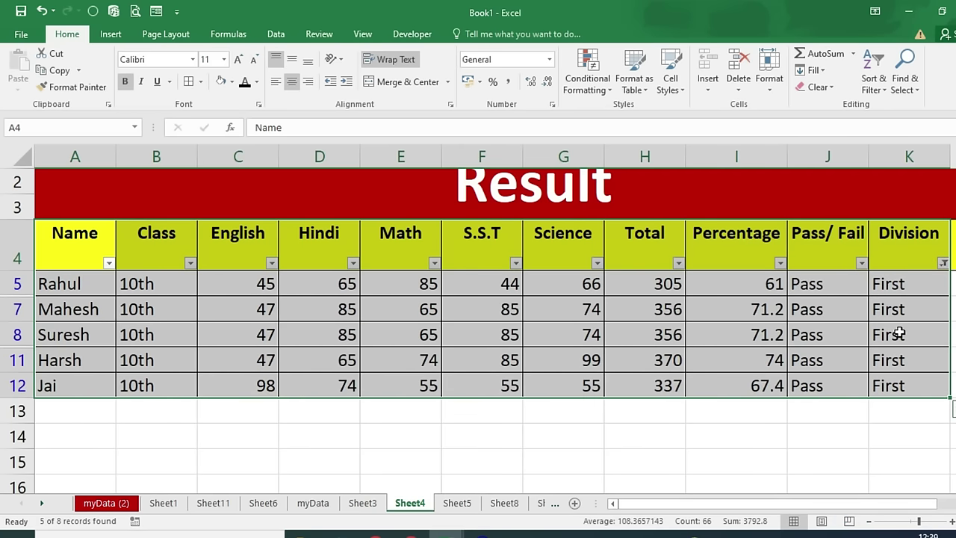
# Step: Show all divisions again by including every value in the Division filter
pyautogui.click(943, 263)
pyautogui.click(792, 375)
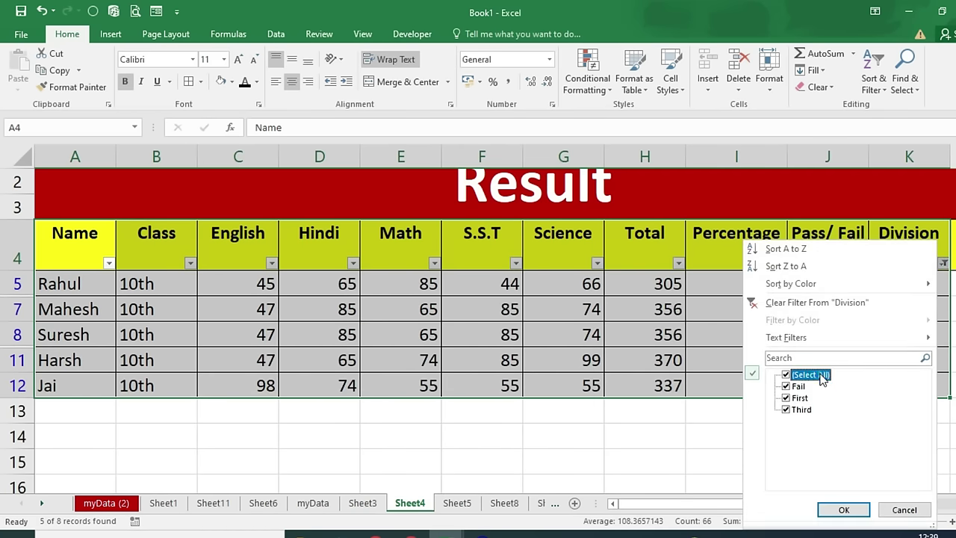
pyautogui.click(839, 508)
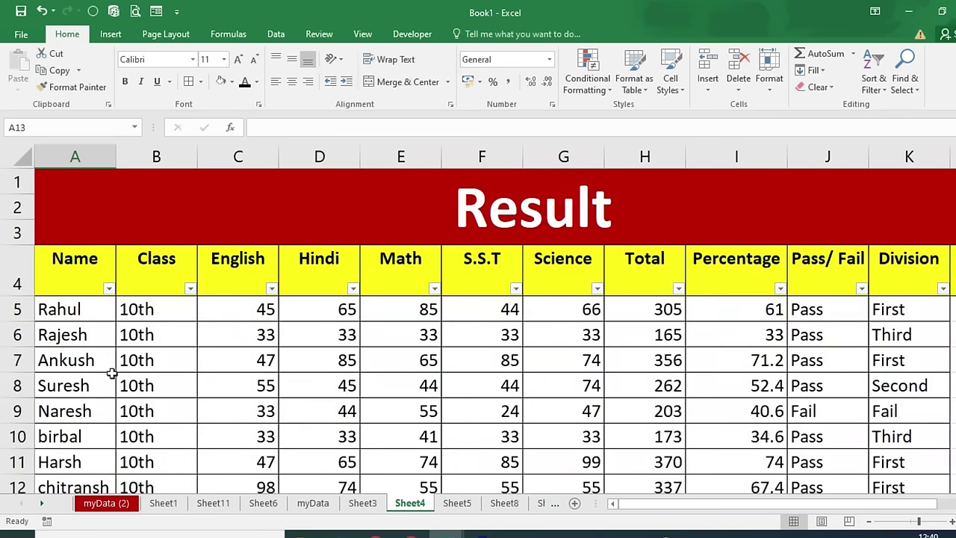
# Step: Sort the result table by the Name column from A to Z and check the first three names
pyautogui.click(109, 289)
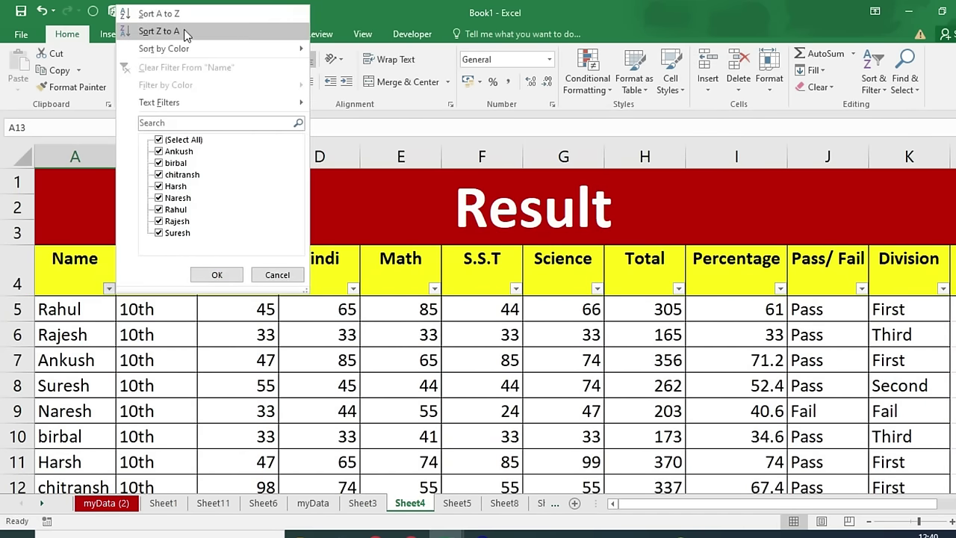
pyautogui.click(275, 274)
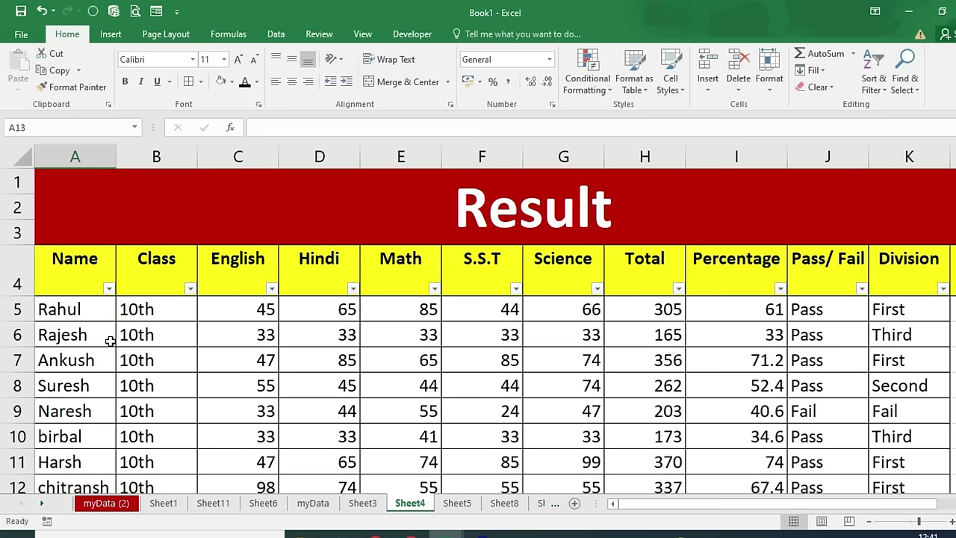
pyautogui.scroll(-1, 79, 386)
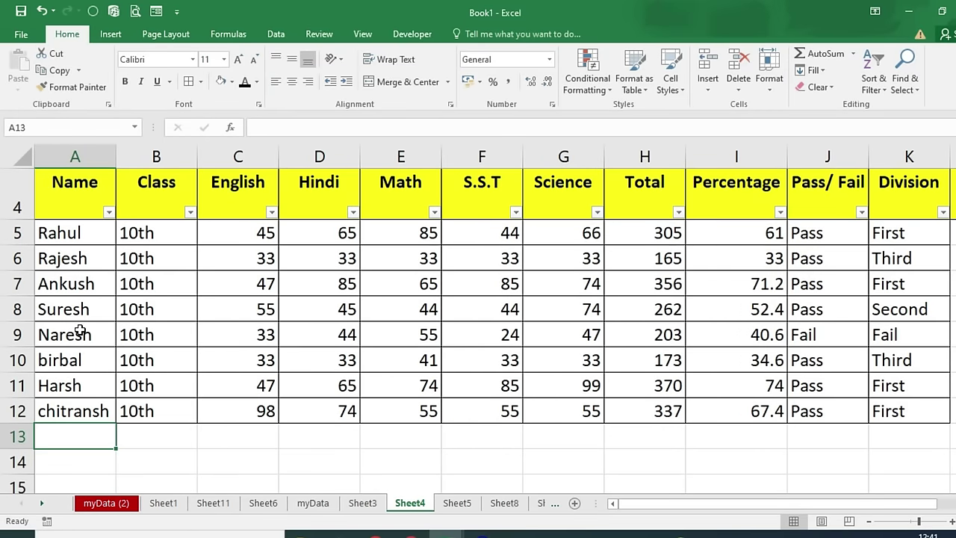
pyautogui.click(109, 212)
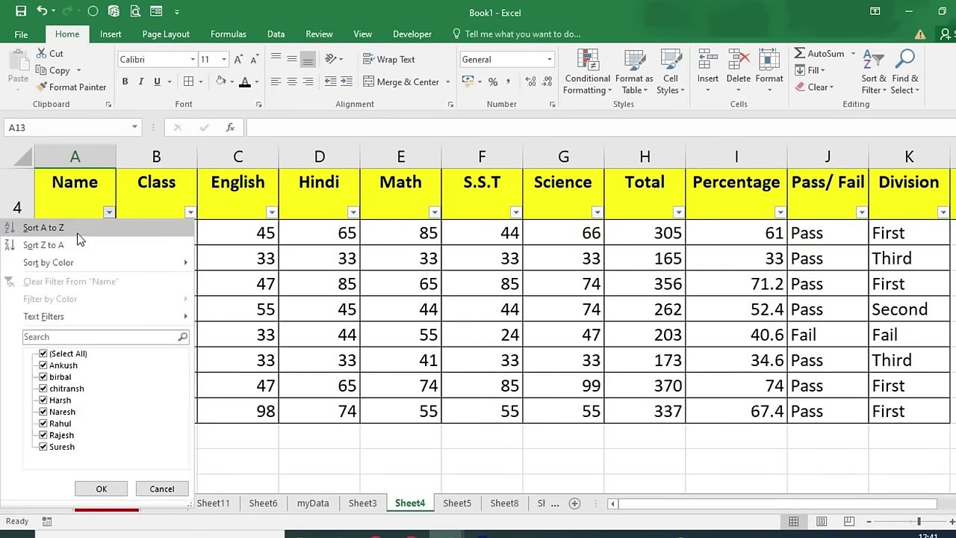
pyautogui.click(76, 233)
pyautogui.click(47, 232)
pyautogui.click(54, 263)
pyautogui.click(53, 287)
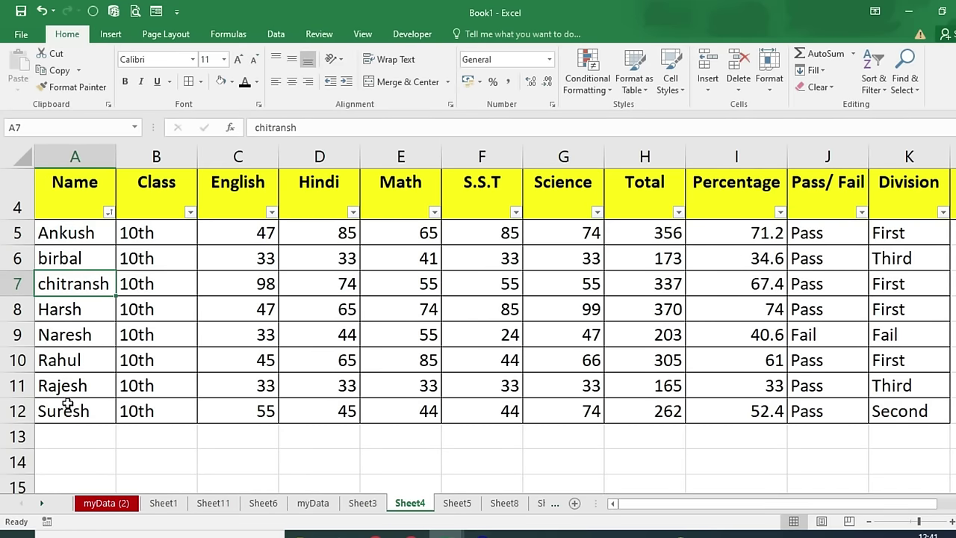
# Step: Turn off the filter on the result table A4:K12 to remove the header filter controls
pyautogui.scroll(1, 246, 451)
pyautogui.scroll(1, 246, 450)
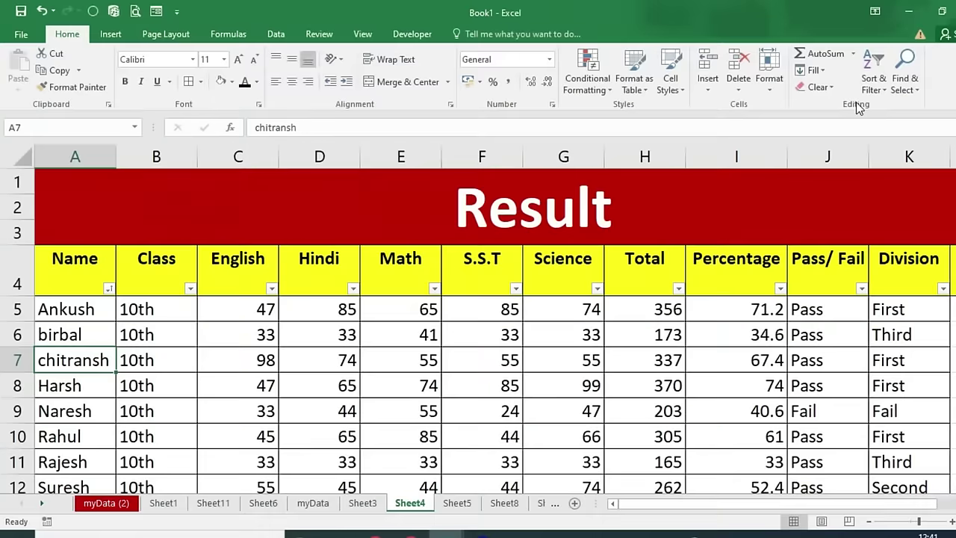
pyautogui.moveTo(57, 275); pyautogui.dragTo(883, 435)
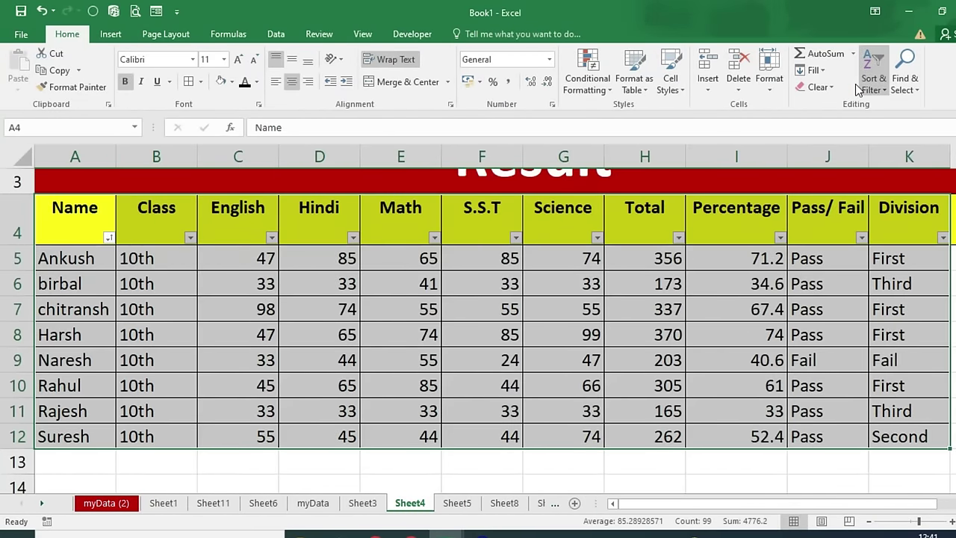
pyautogui.click(868, 82)
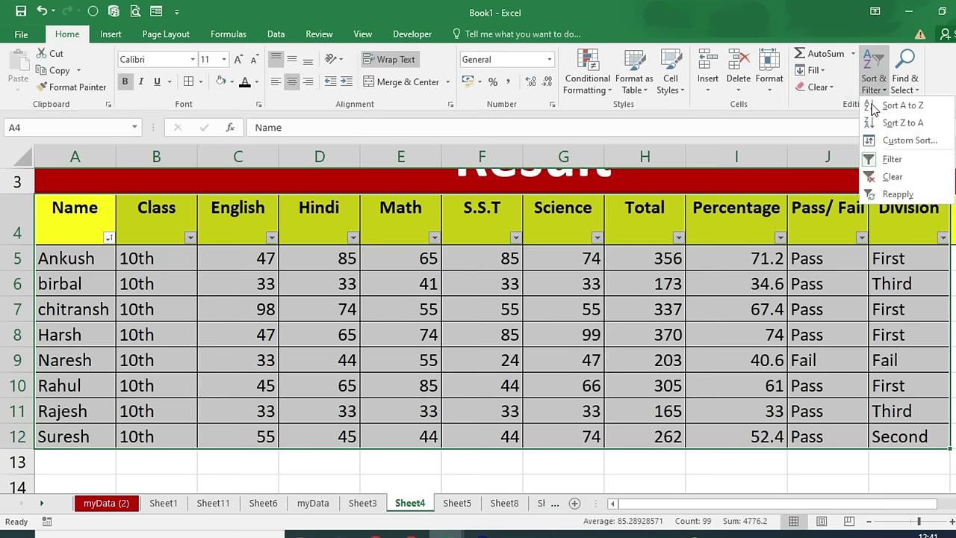
pyautogui.click(886, 156)
pyautogui.scroll(1, 645, 363)
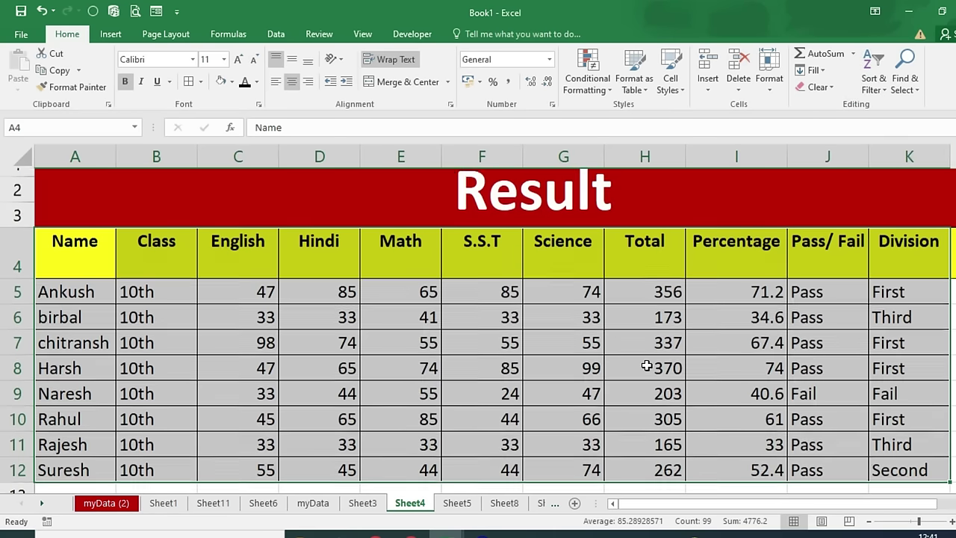